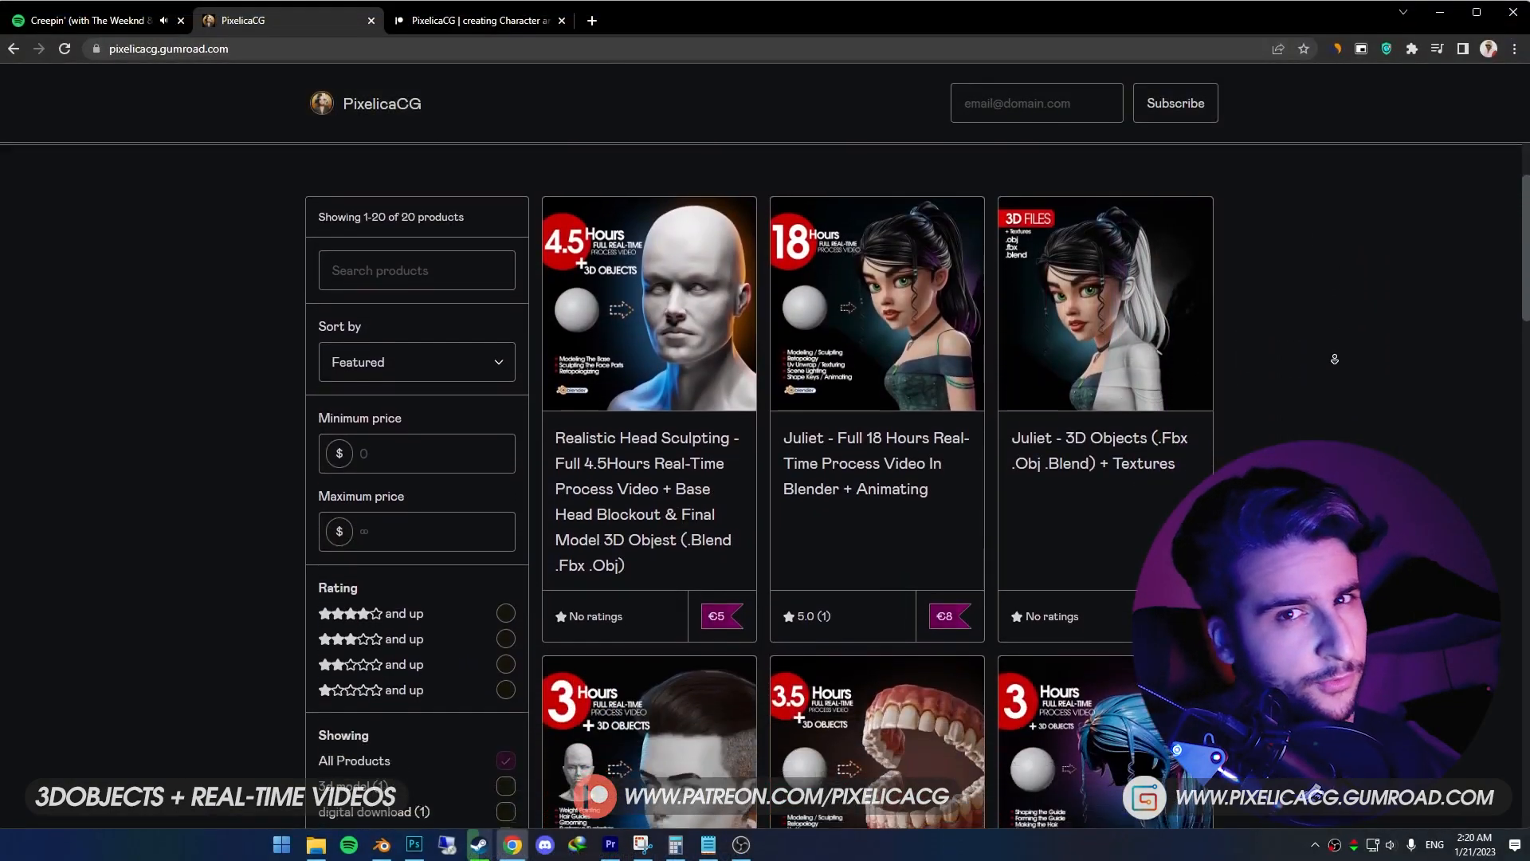
- Look through the PixelicaCG products on Gumroad and the membership levels on Patreon
{"action": "scroll", "coordinate": [1334, 359], "scroll_direction": "down", "scroll_amount": 6}
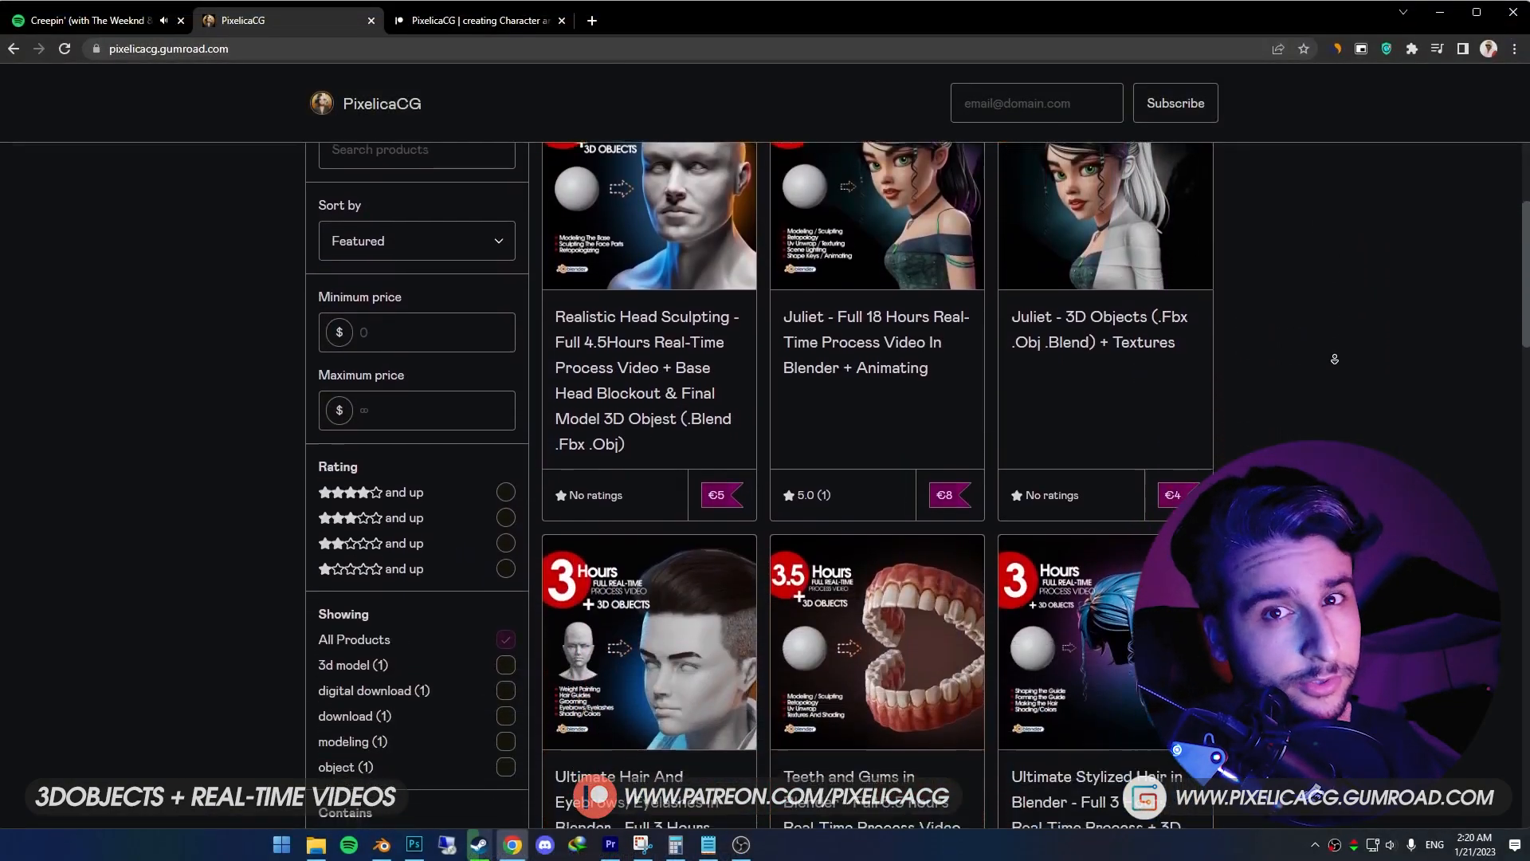
{"action": "scroll", "coordinate": [1335, 360], "scroll_direction": "down", "scroll_amount": 6}
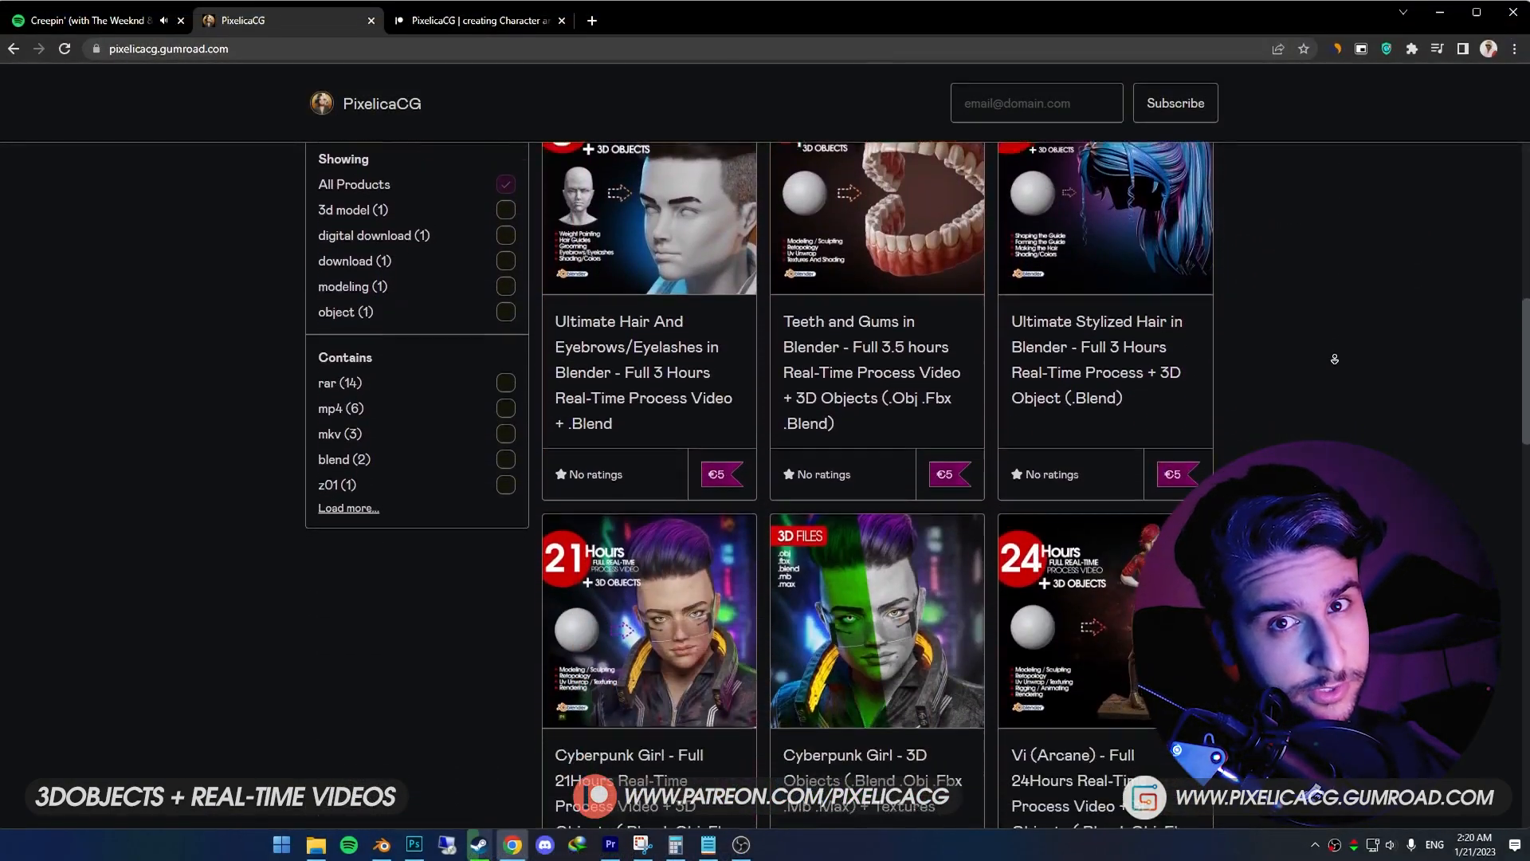
{"action": "scroll", "coordinate": [1334, 359], "scroll_direction": "down", "scroll_amount": 8}
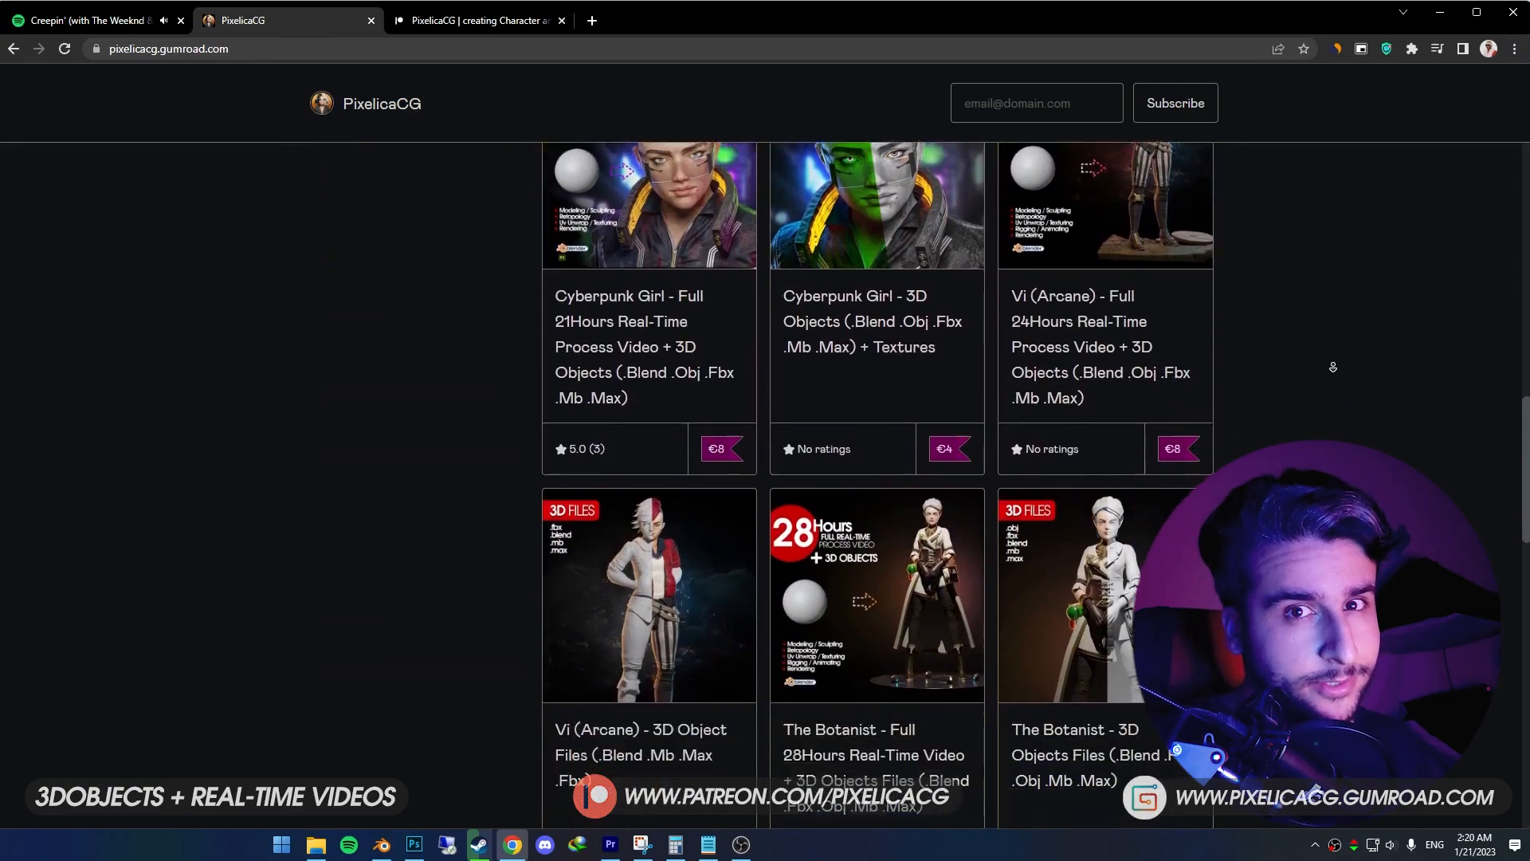
{"action": "key", "text": "ctrl+Tab"}
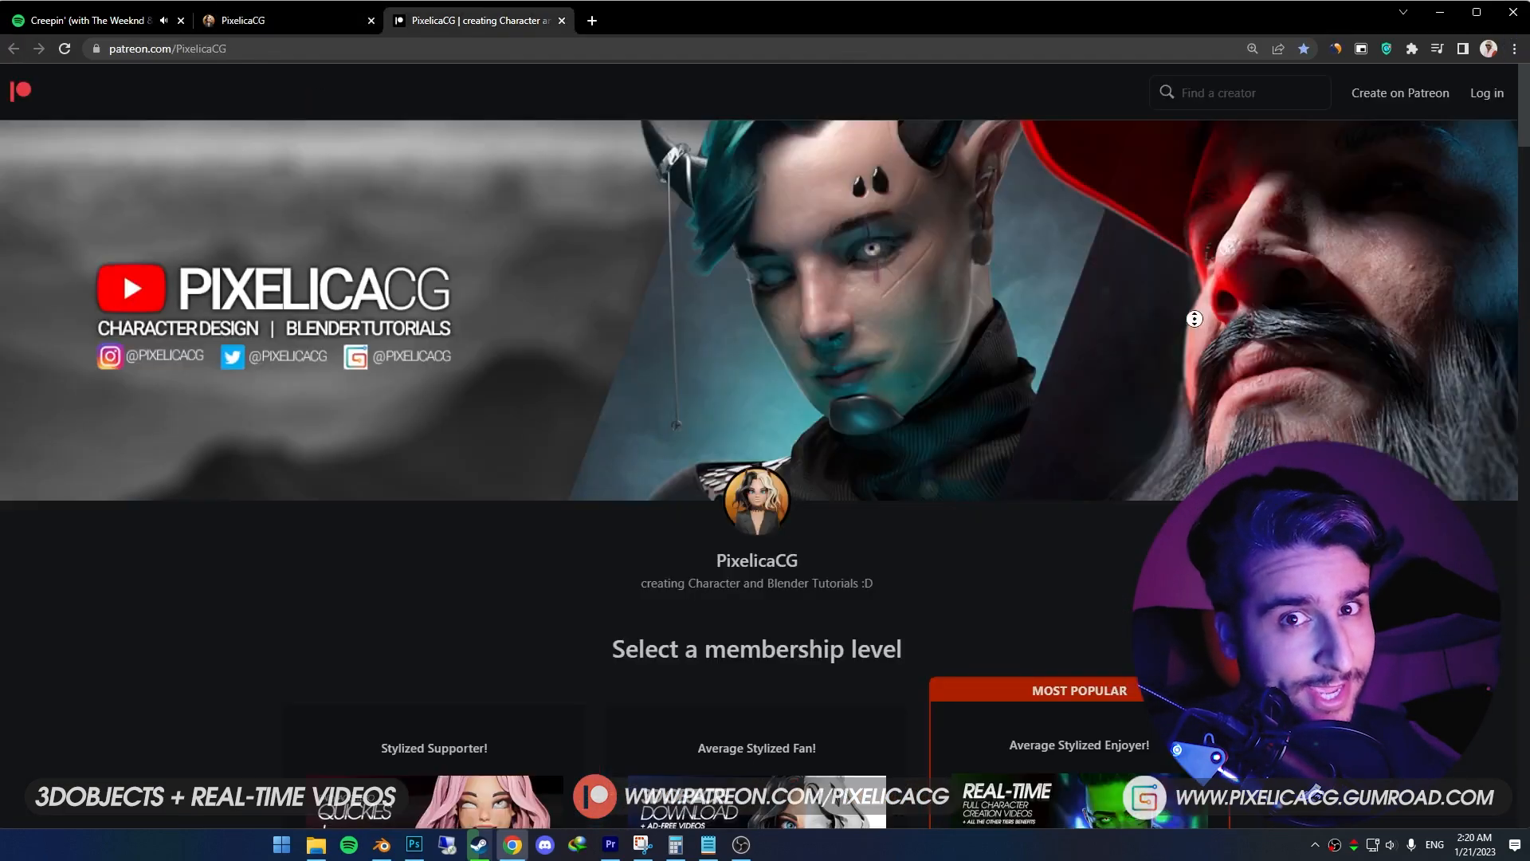
{"action": "scroll", "coordinate": [1190, 350], "scroll_direction": "down", "scroll_amount": 4}
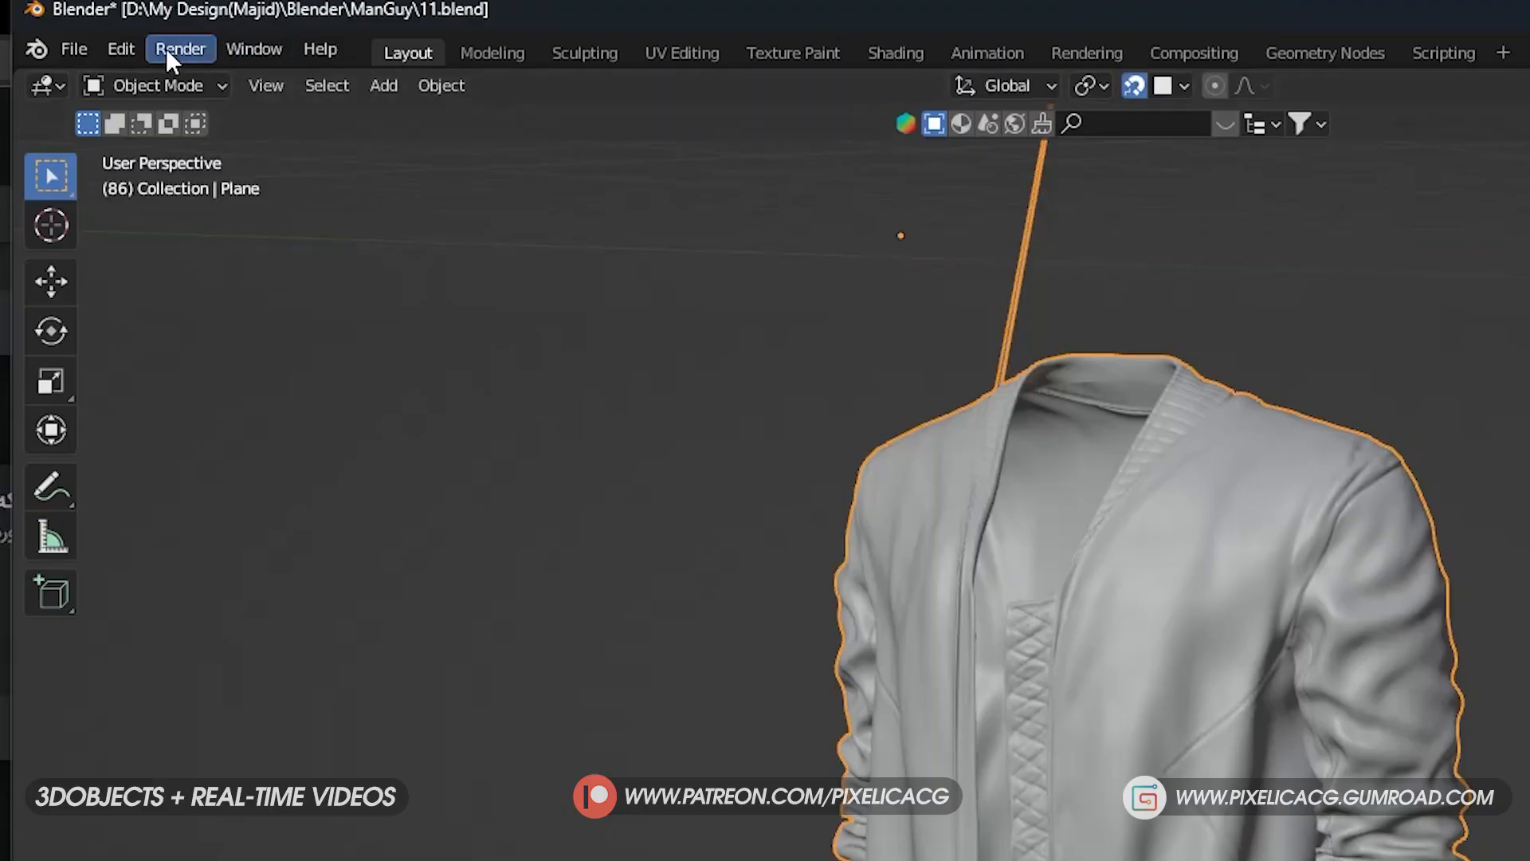
- Switch to Blender and search the add-ons in its preferences for "blend"
{"action": "left_click", "coordinate": [119, 48]}
{"action": "left_click", "coordinate": [237, 447]}
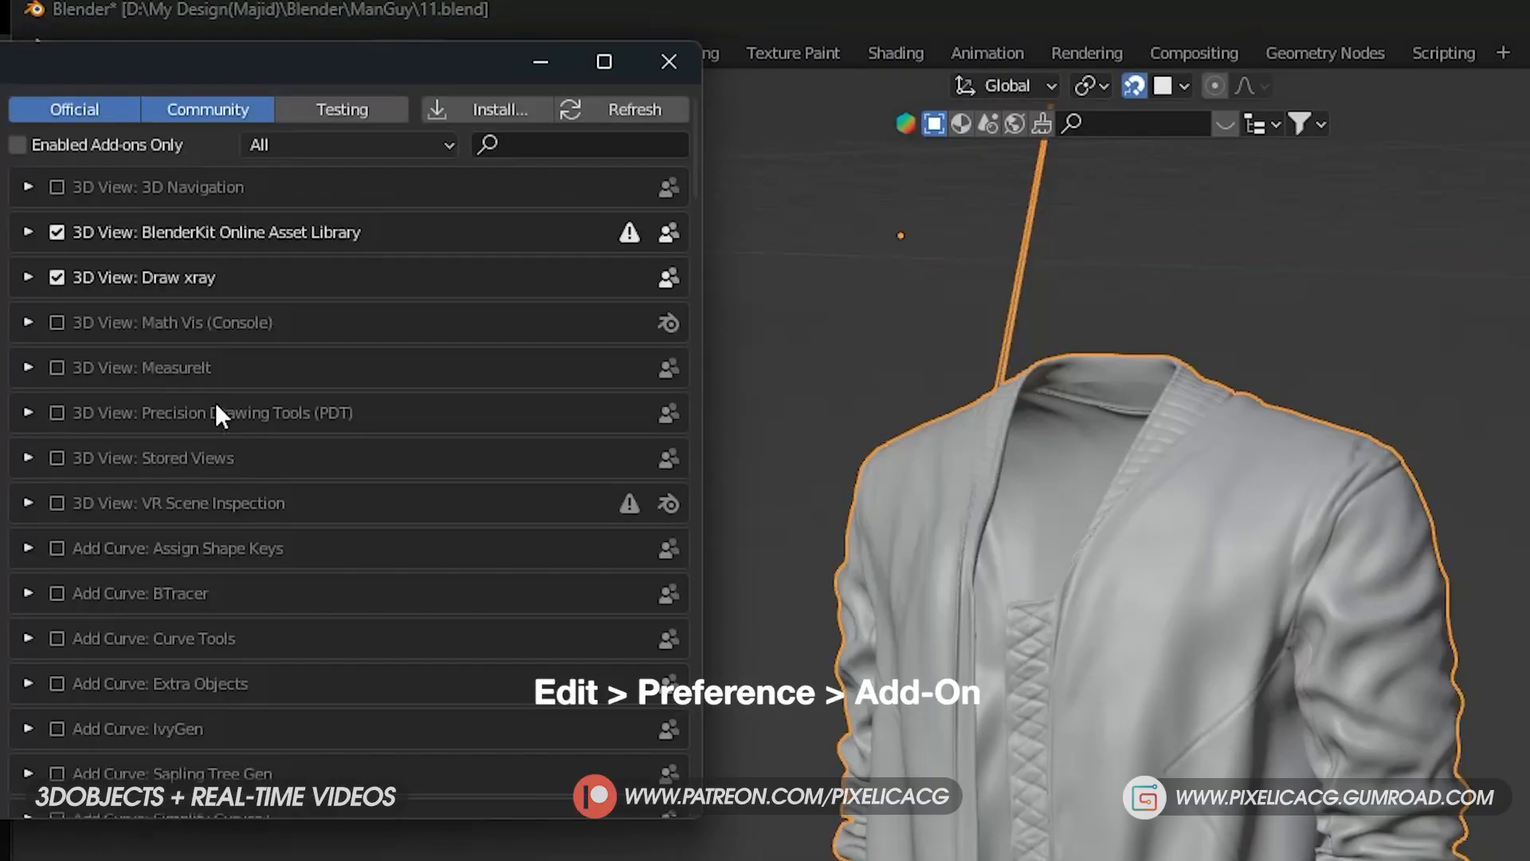
{"action": "left_click", "coordinate": [554, 145]}
{"action": "type", "text": "blend"}
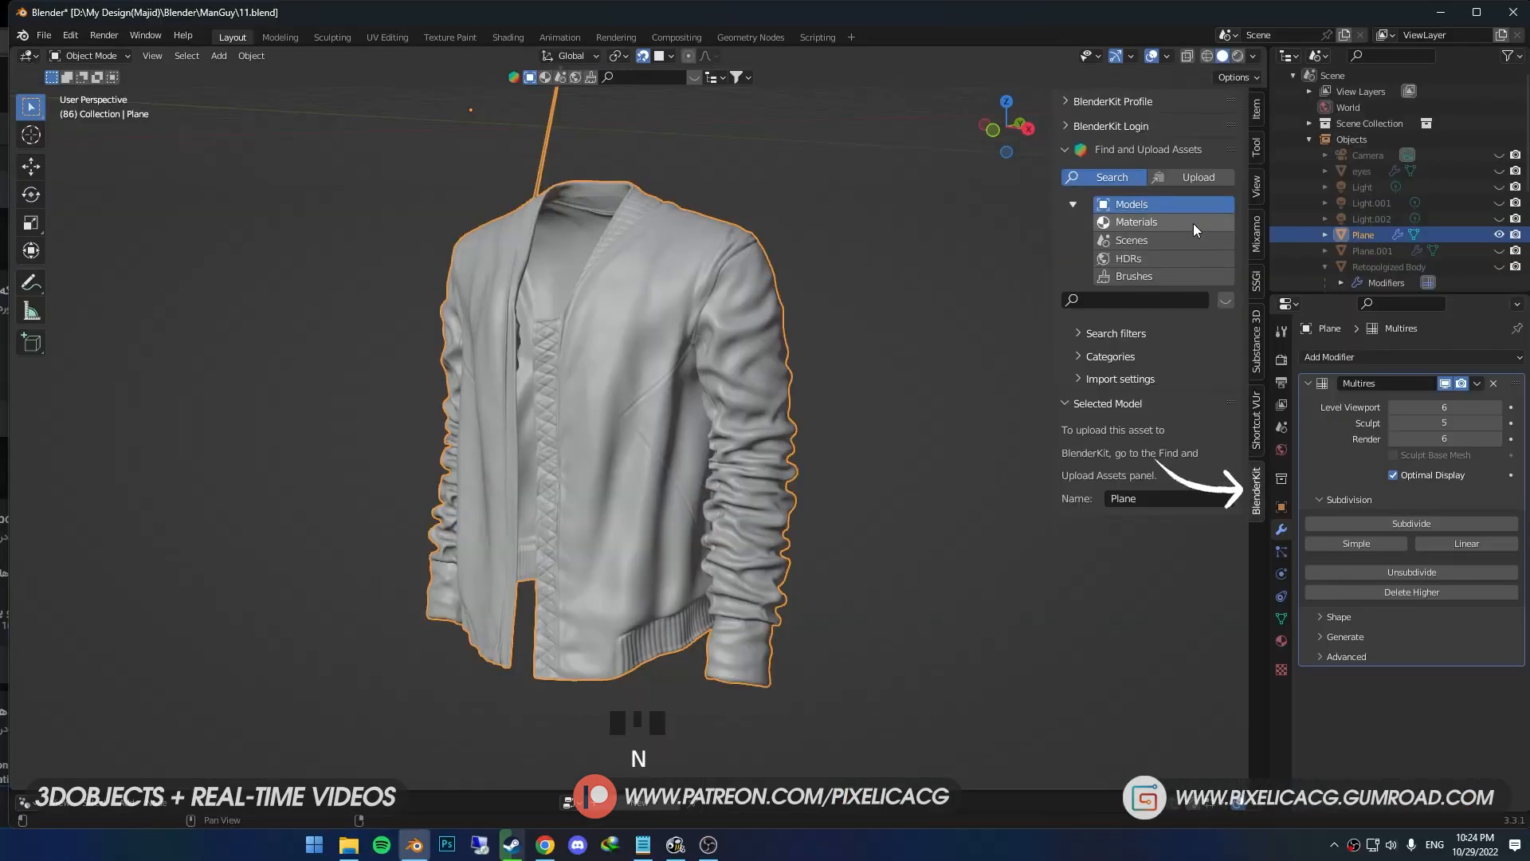
- Set the BlenderKit search to materials and split the viewport, turning the new area into a Shader Editor
{"action": "left_click", "coordinate": [1143, 225]}
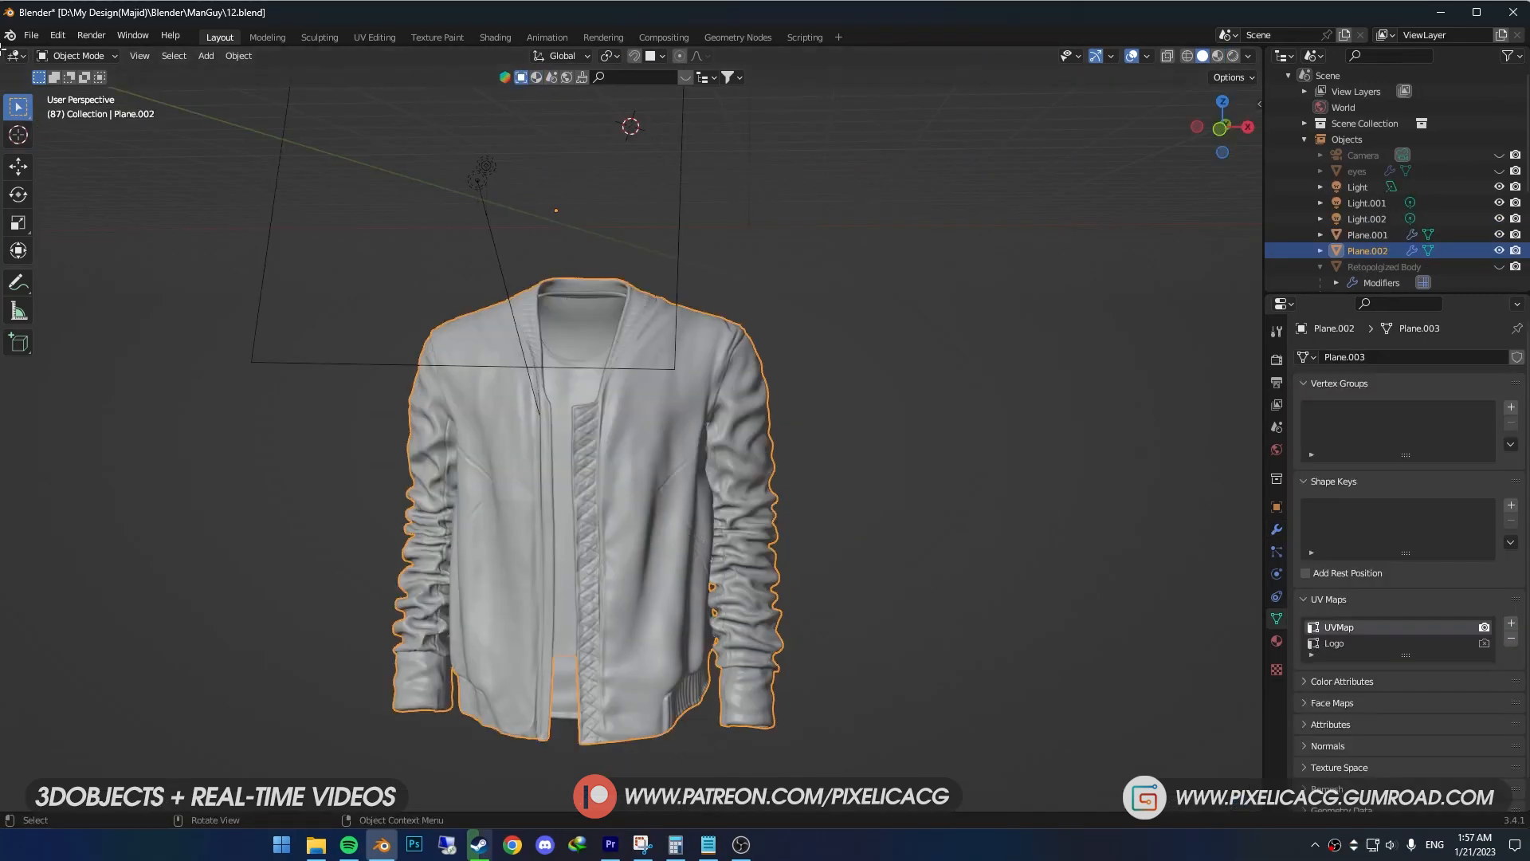
{"action": "left_click_drag", "start_coordinate": [4, 49], "coordinate": [546, 64]}
{"action": "left_click", "coordinate": [16, 56]}
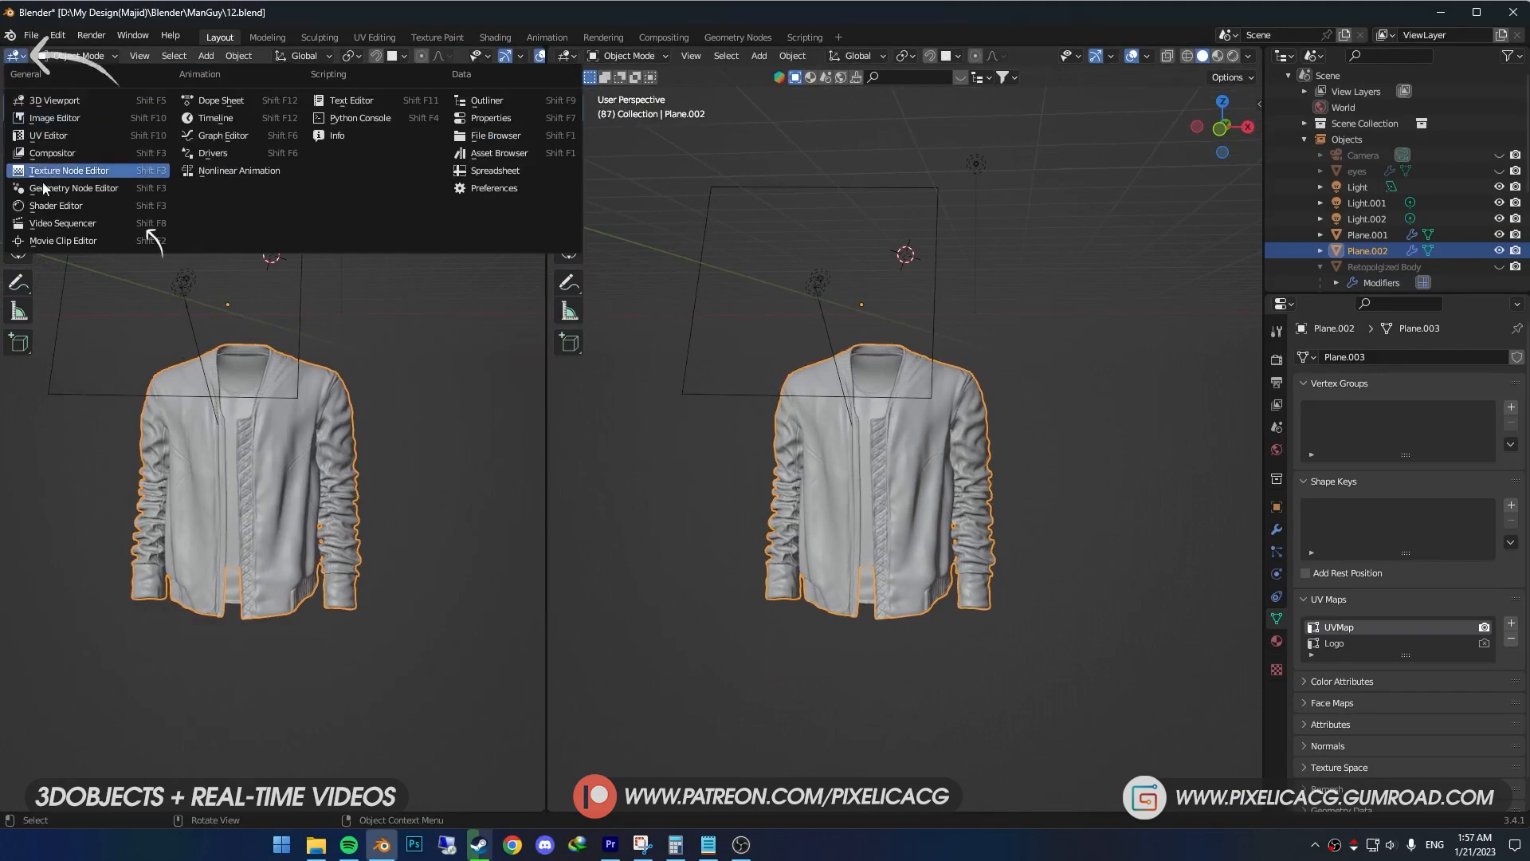
{"action": "left_click", "coordinate": [56, 205]}
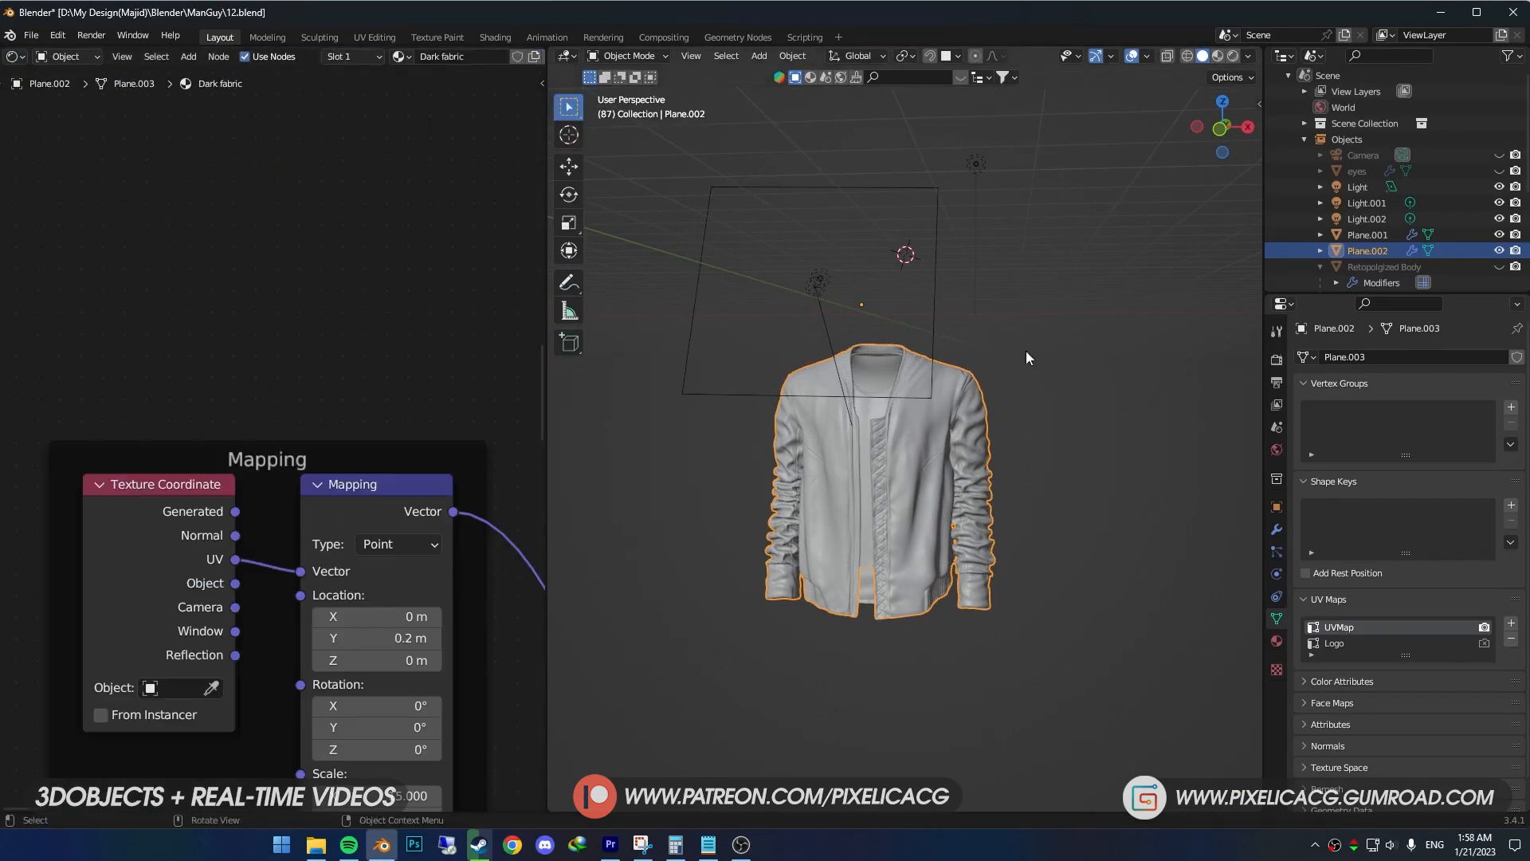
- Configure the BlenderKit material import with Auto-Map off and a maximum resolution of 4096x4096
{"action": "key", "text": "n"}
{"action": "left_click", "coordinate": [1115, 222]}
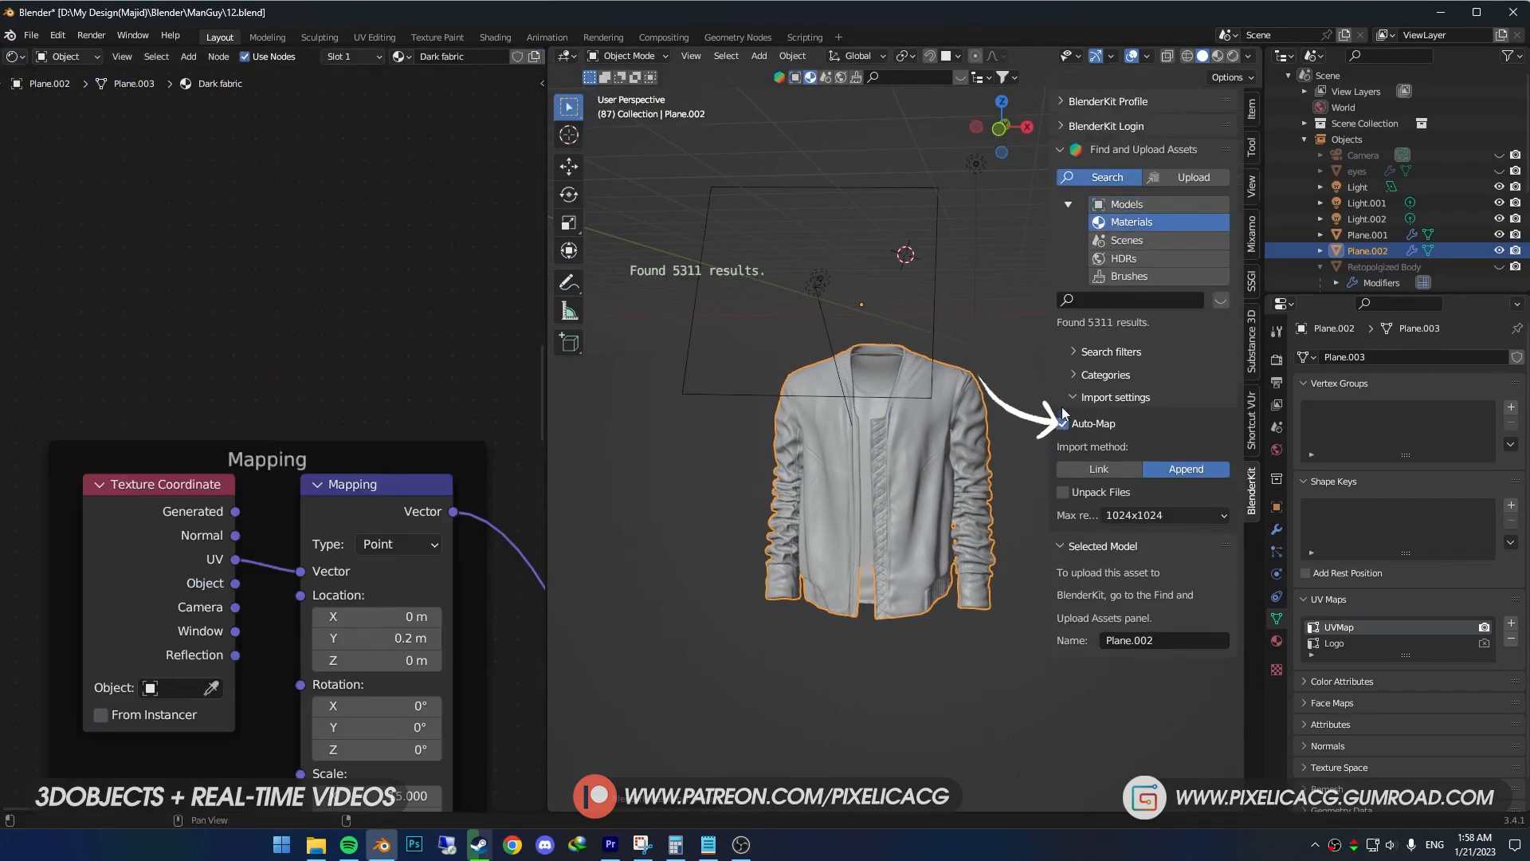
{"action": "left_click", "coordinate": [1122, 514]}
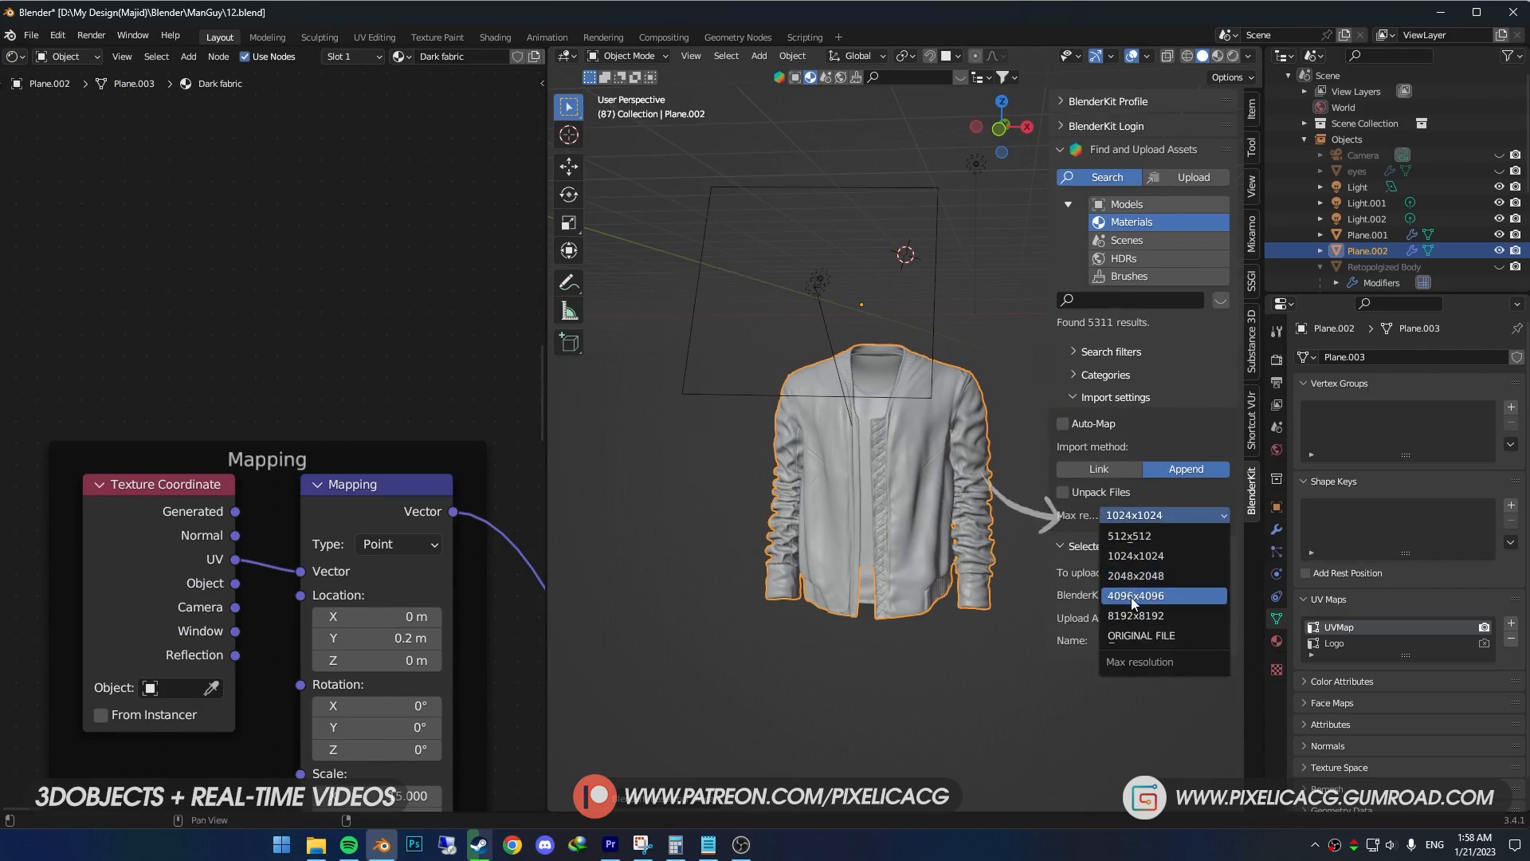
{"action": "left_click", "coordinate": [1135, 595]}
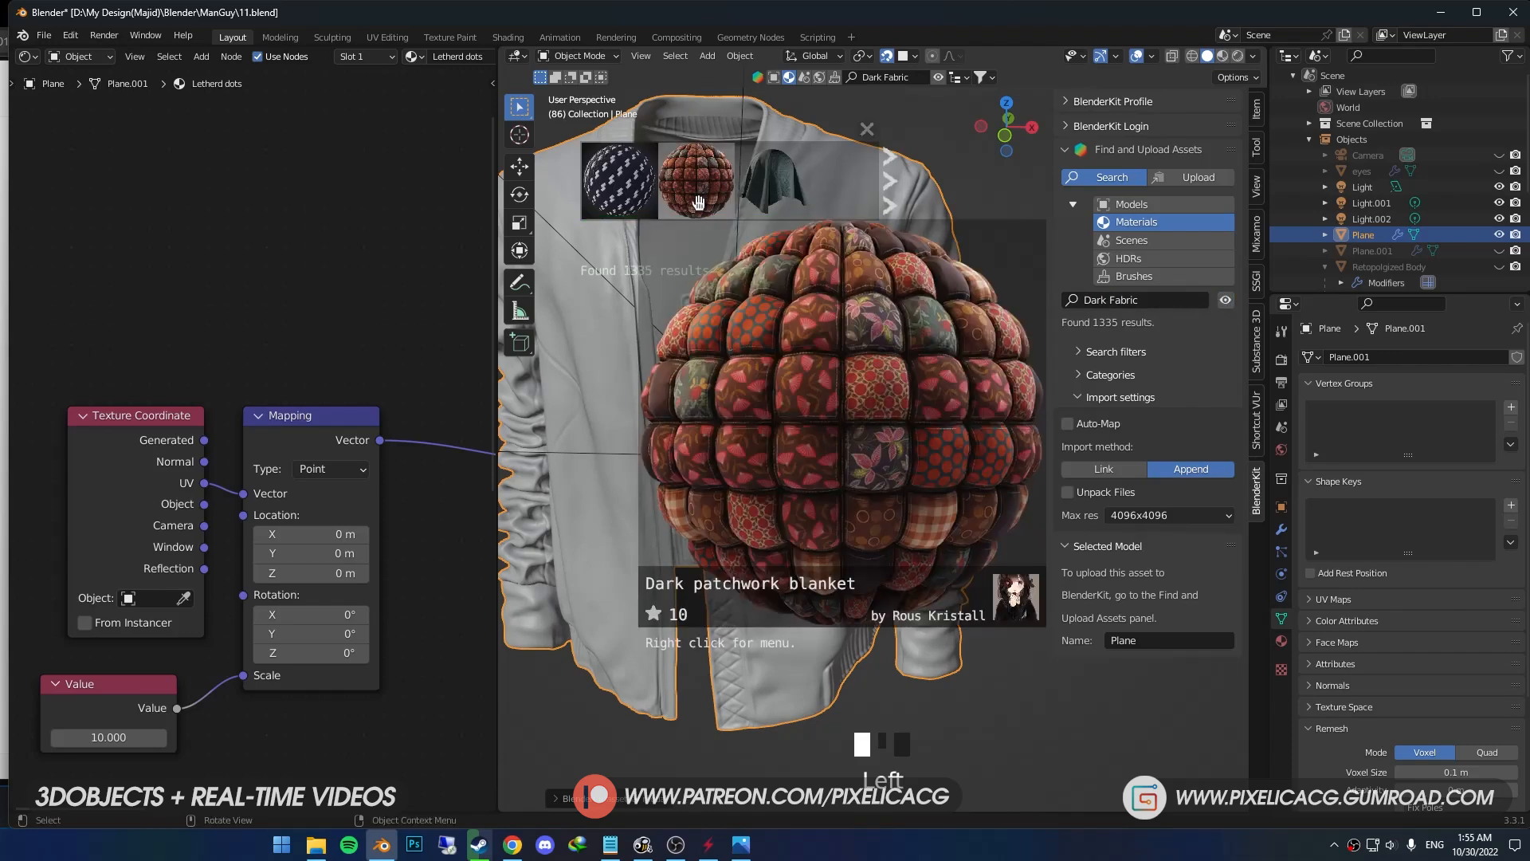
- Apply the BlenderKit material "Dark fabric" to the jacket and show it with its material in the viewport
{"action": "mouse_move", "coordinate": [742, 198]}
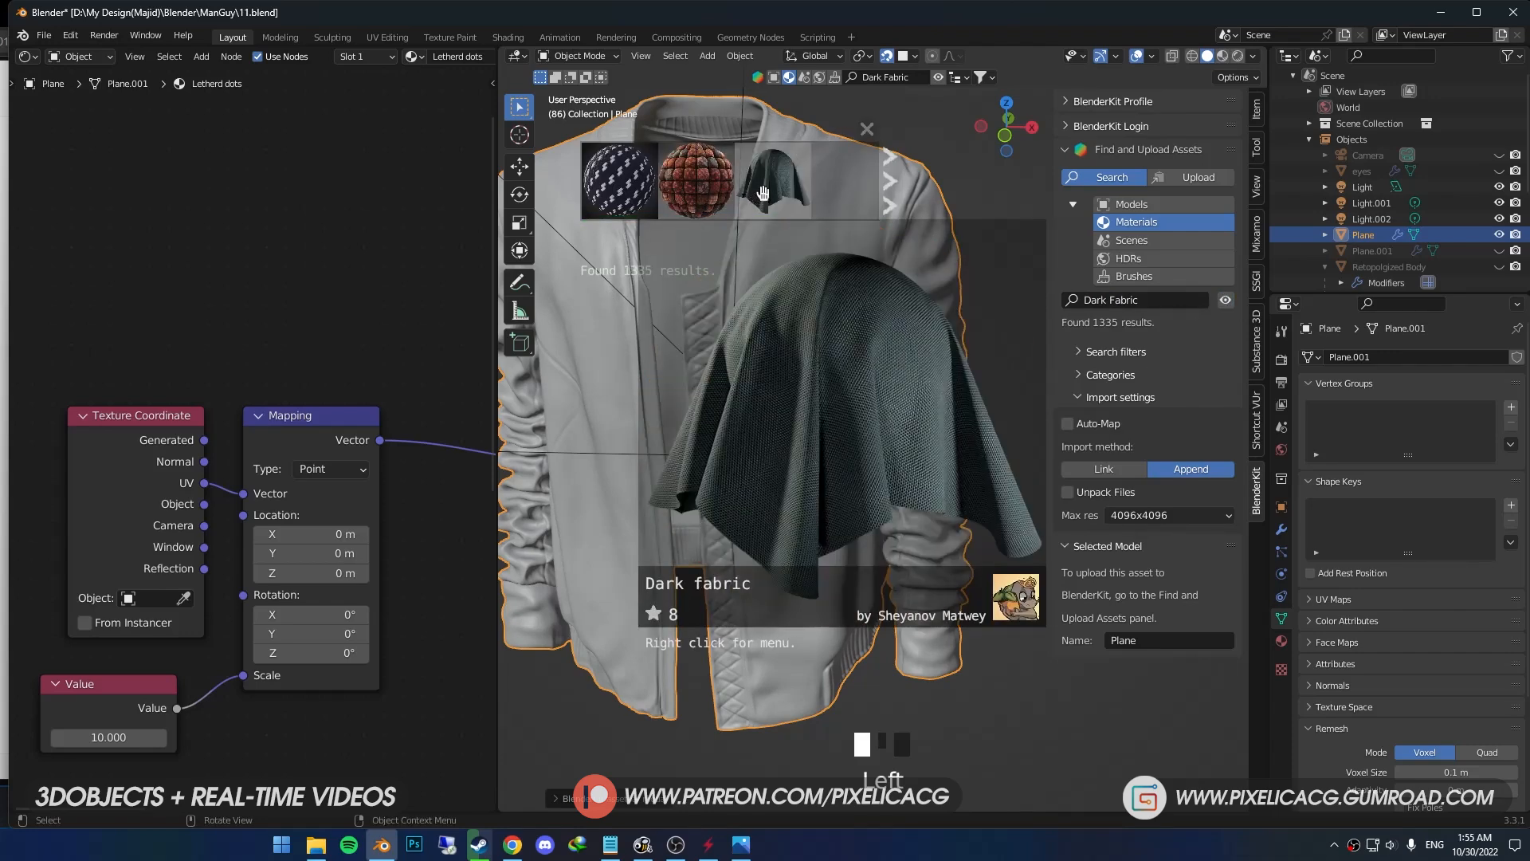
{"action": "left_click_drag", "start_coordinate": [762, 195], "coordinate": [785, 363]}
{"action": "left_click_drag", "start_coordinate": [756, 333], "coordinate": [755, 333]}
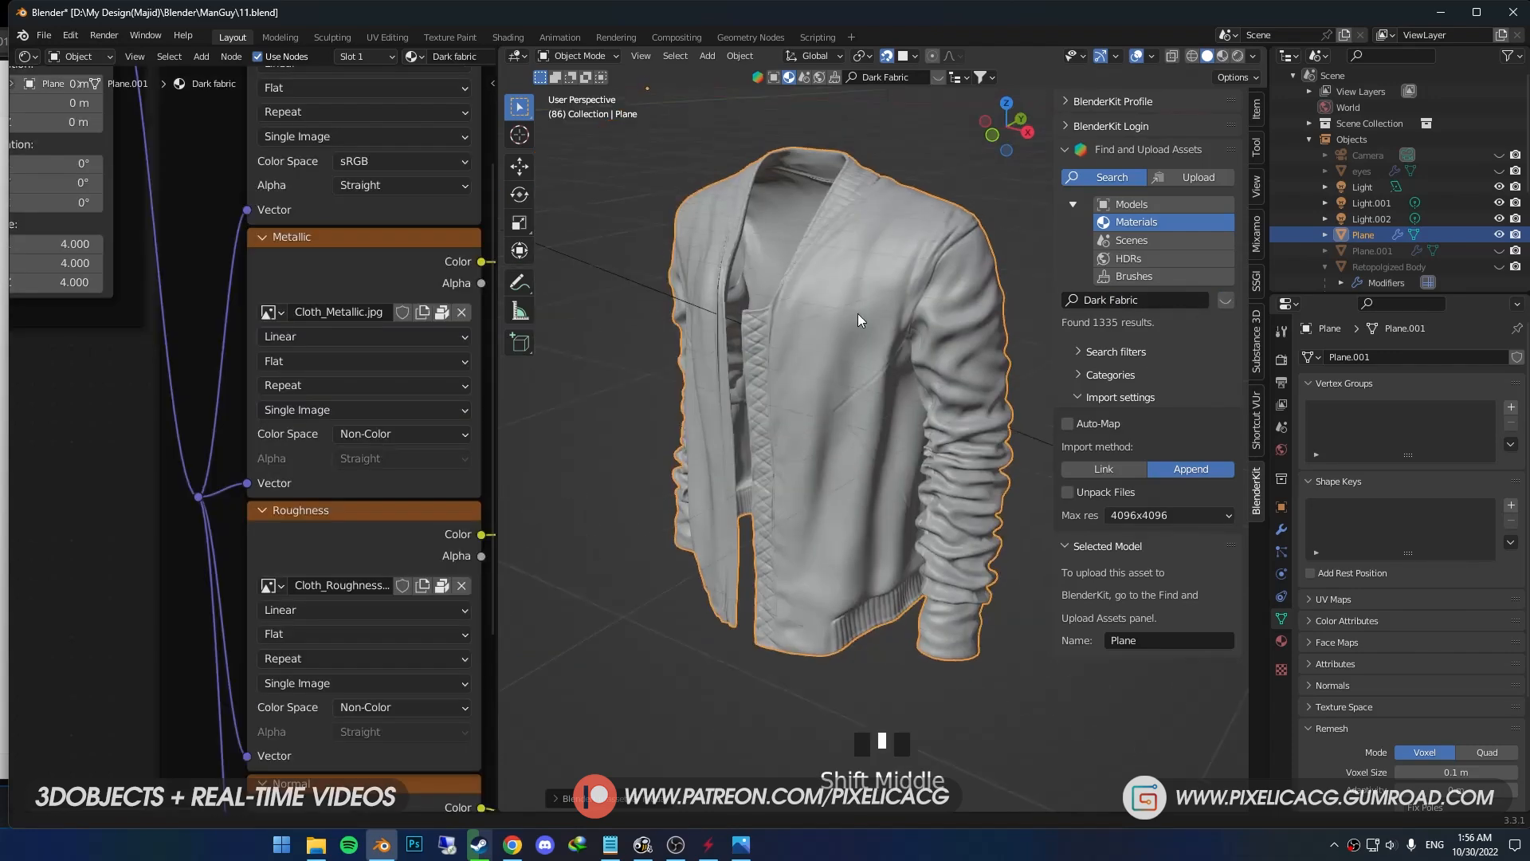
{"action": "middle_click_drag", "start_coordinate": [858, 313], "coordinate": [851, 338], "text": "shift"}
{"action": "key", "text": "z"}
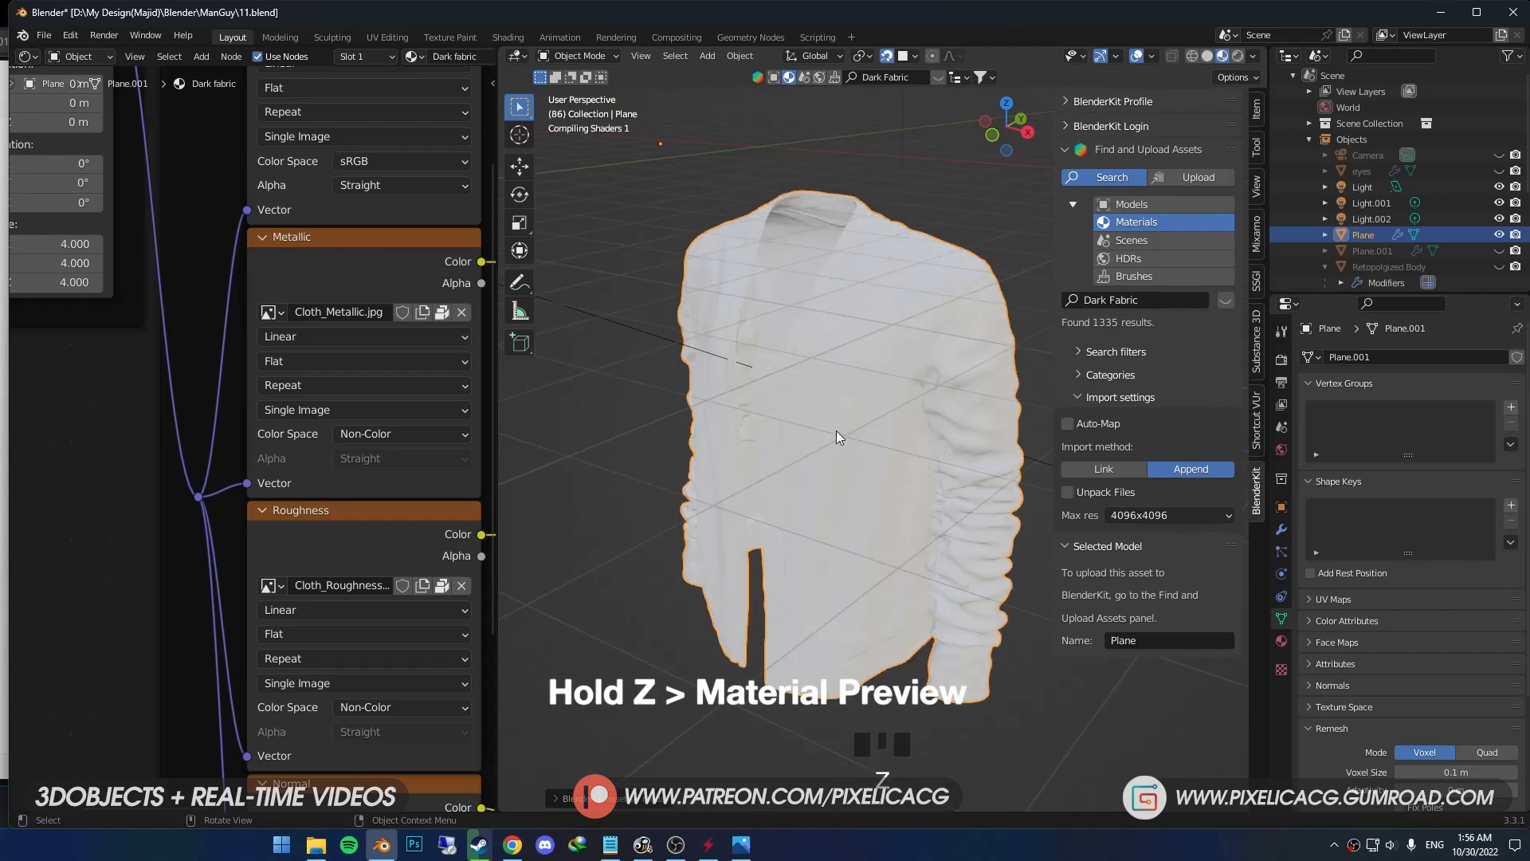
{"action": "scroll", "coordinate": [835, 431], "scroll_direction": "up", "scroll_amount": 2}
{"action": "middle_click_drag", "start_coordinate": [786, 465], "coordinate": [674, 521], "text": "shift"}
{"action": "scroll", "coordinate": [910, 486], "scroll_direction": "up", "scroll_amount": 3}
{"action": "middle_click_drag", "start_coordinate": [186, 447], "coordinate": [345, 537]}
{"action": "scroll", "coordinate": [345, 535], "scroll_direction": "down", "scroll_amount": 6}
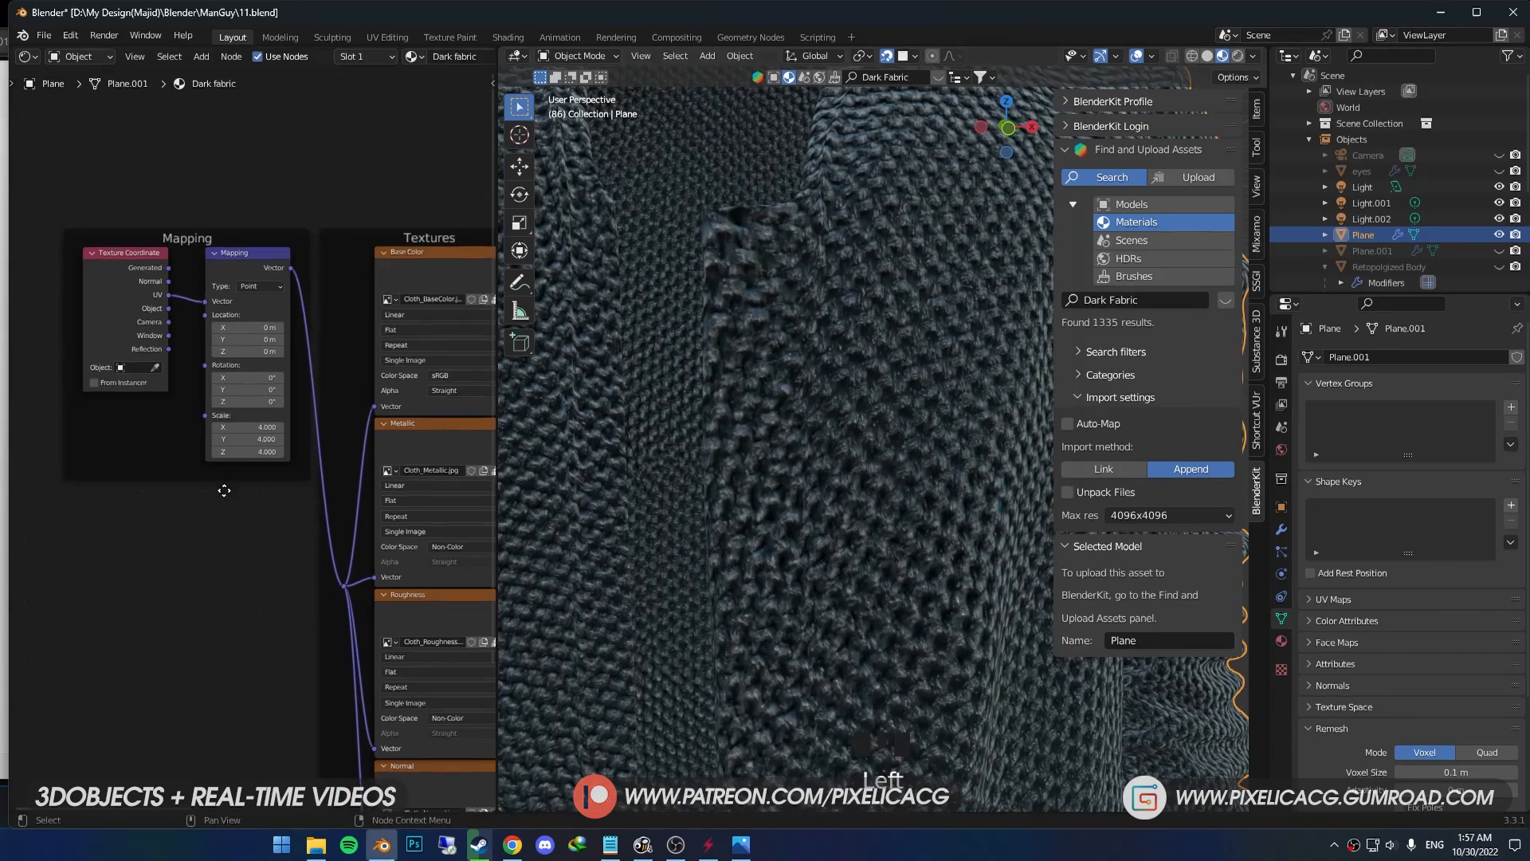
- Set the Mapping node's scale to 9 on X, Y and Z for the Dark fabric material
{"action": "left_click", "coordinate": [1282, 642]}
{"action": "left_click_drag", "start_coordinate": [282, 474], "coordinate": [320, 474]}
{"action": "left_click_drag", "start_coordinate": [321, 473], "coordinate": [323, 473]}
{"action": "left_click_drag", "start_coordinate": [292, 490], "coordinate": [324, 490]}
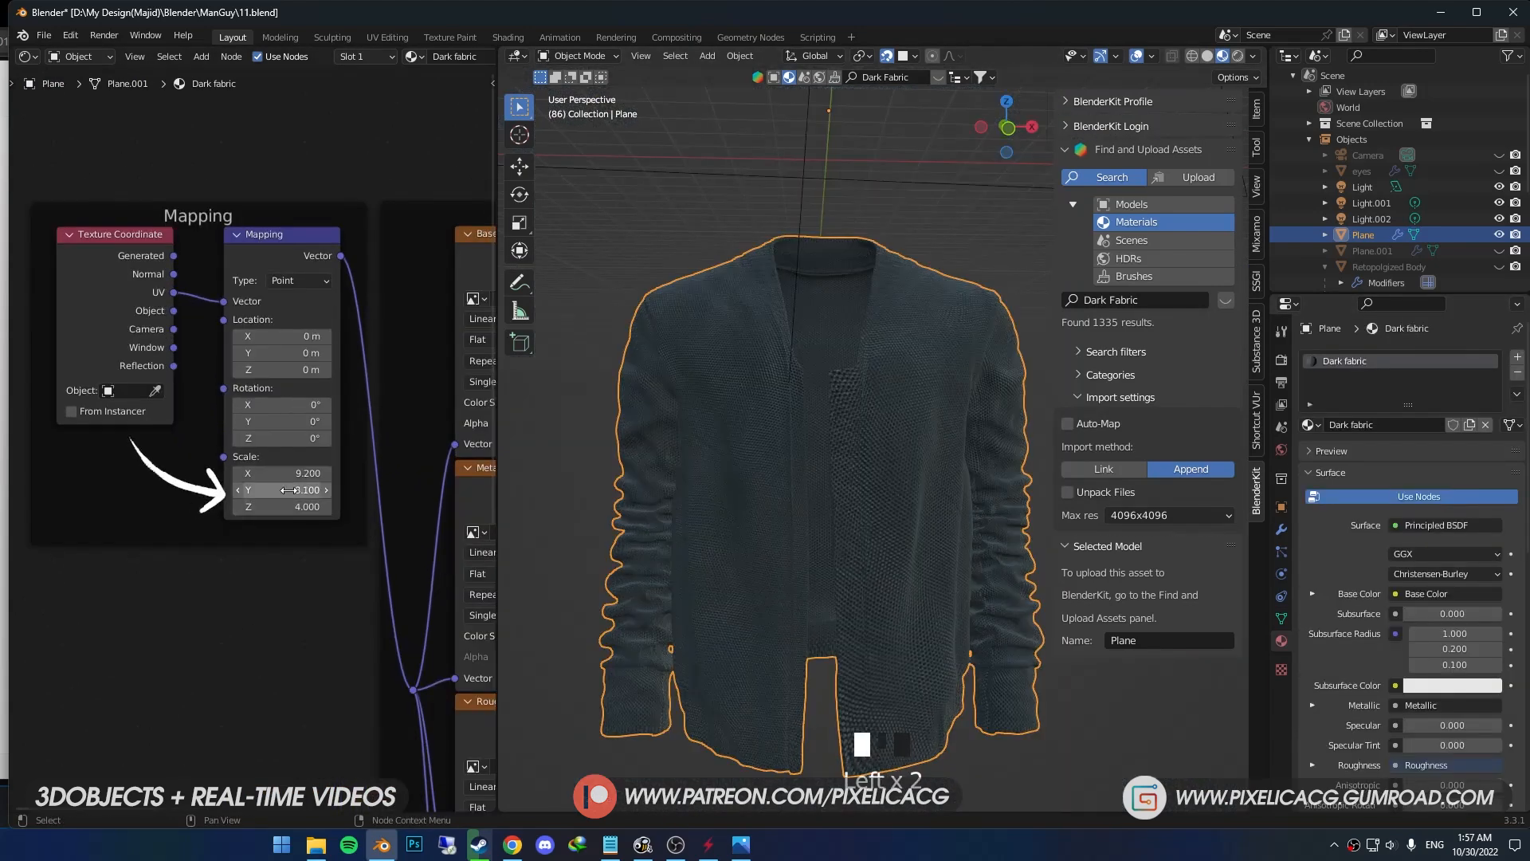
{"action": "key", "text": "Tab"}
{"action": "type", "text": "9"}
{"action": "key", "text": "Tab"}
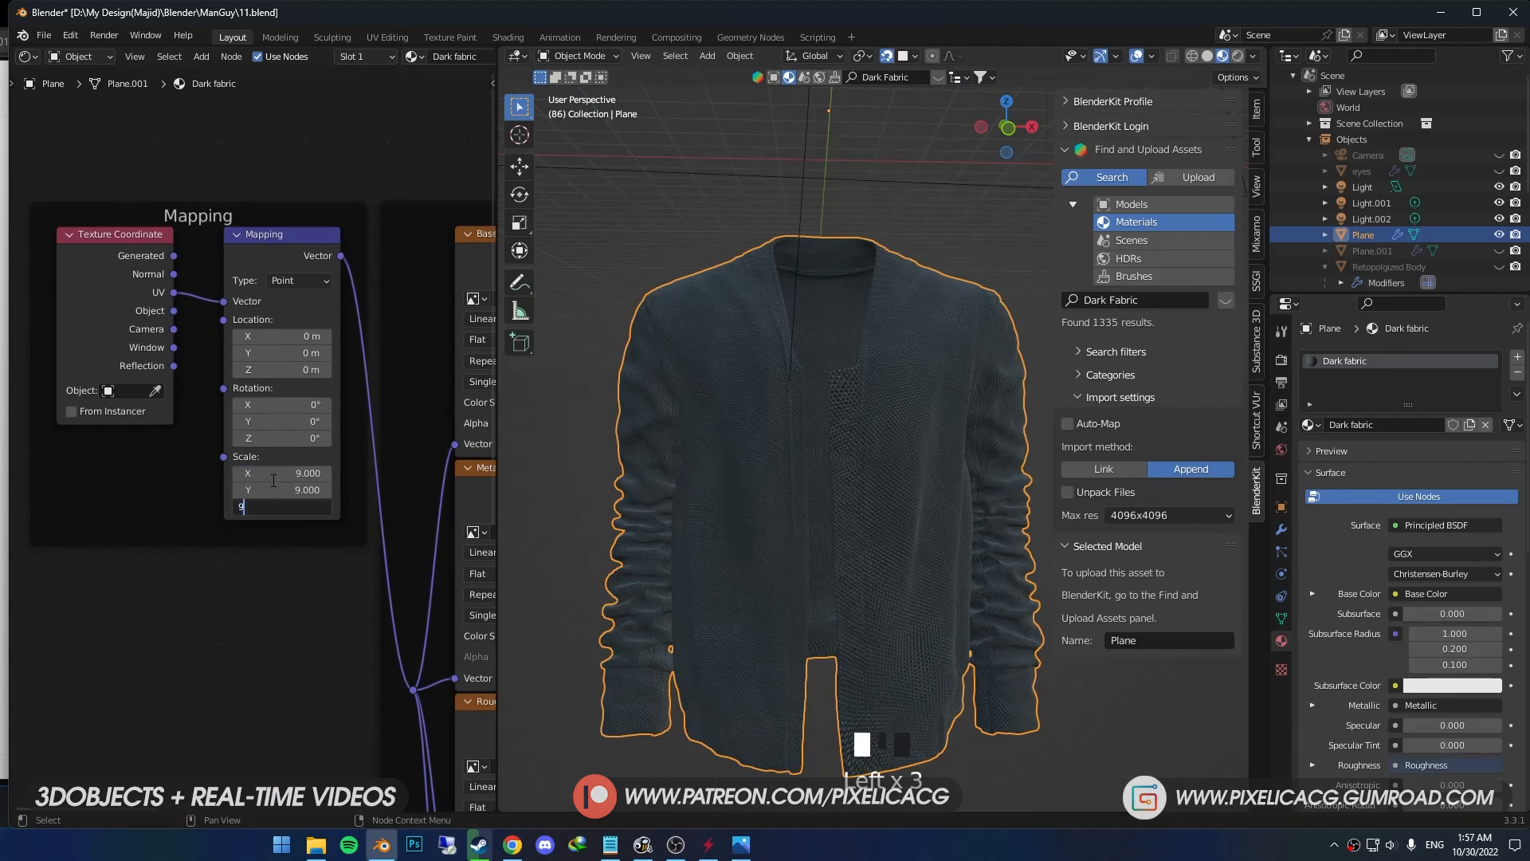
{"action": "type", "text": "9"}
{"action": "key", "text": "Return"}
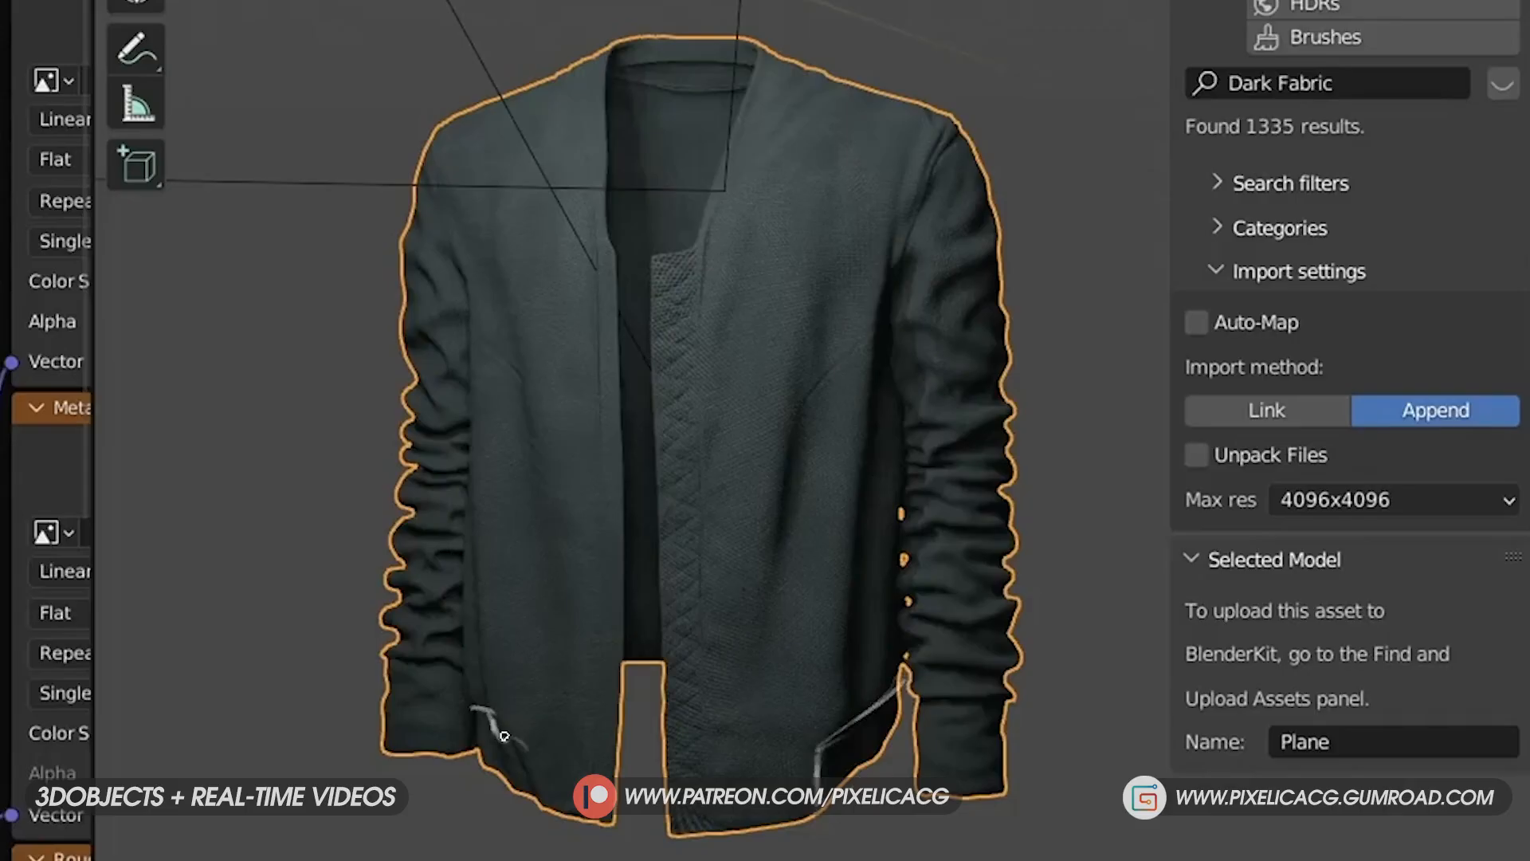
{"action": "left_click_drag", "start_coordinate": [916, 701], "coordinate": [992, 784]}
{"action": "left_click_drag", "start_coordinate": [386, 663], "coordinate": [474, 734]}
{"action": "left_click_drag", "start_coordinate": [727, 188], "coordinate": [682, 46]}
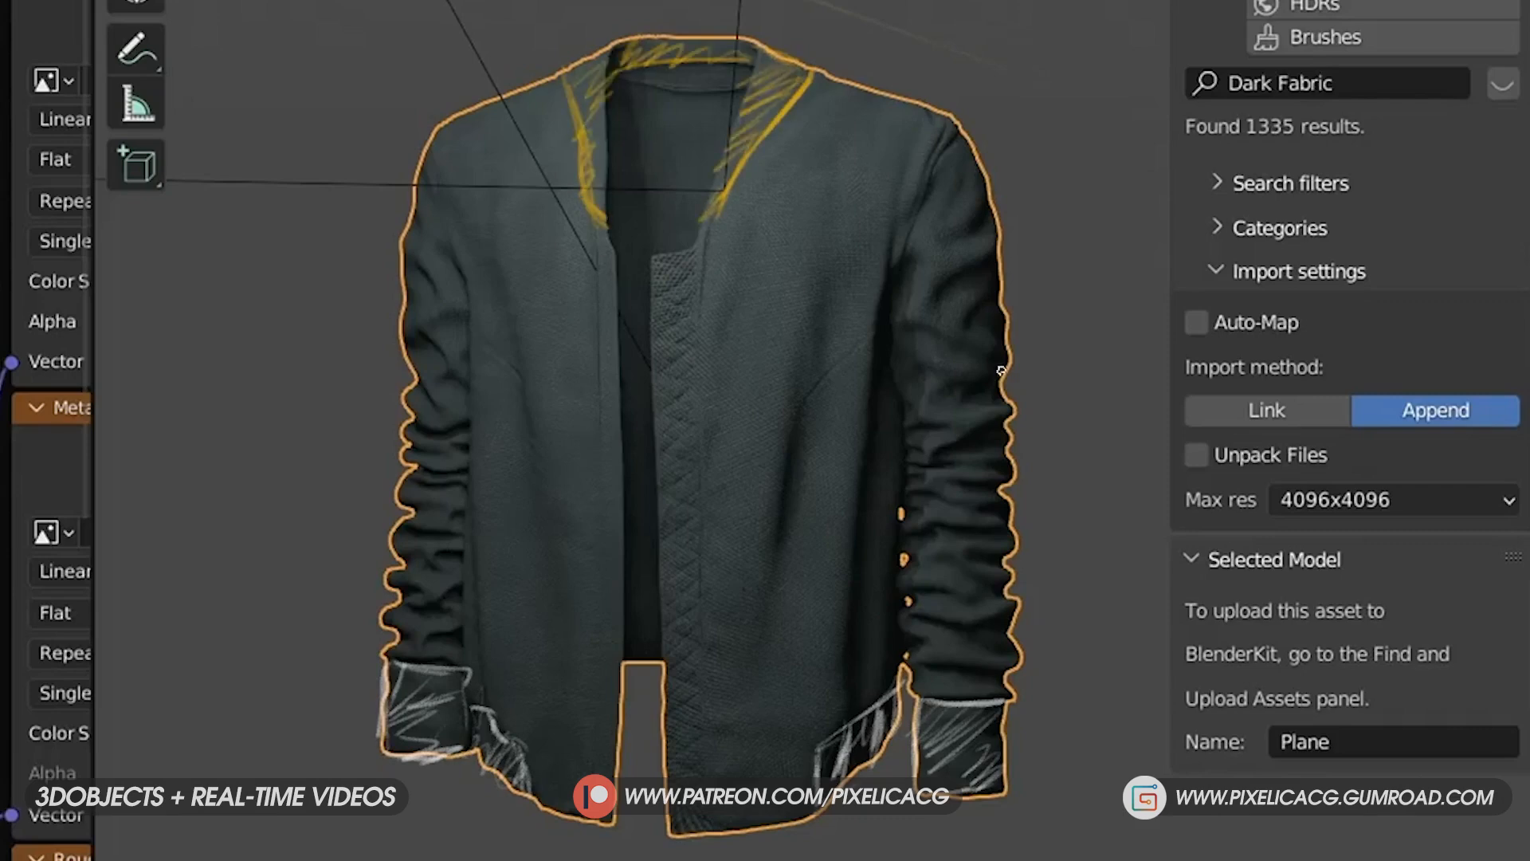
{"action": "left_click_drag", "start_coordinate": [654, 261], "coordinate": [655, 660]}
{"action": "left_click_drag", "start_coordinate": [604, 239], "coordinate": [604, 670]}
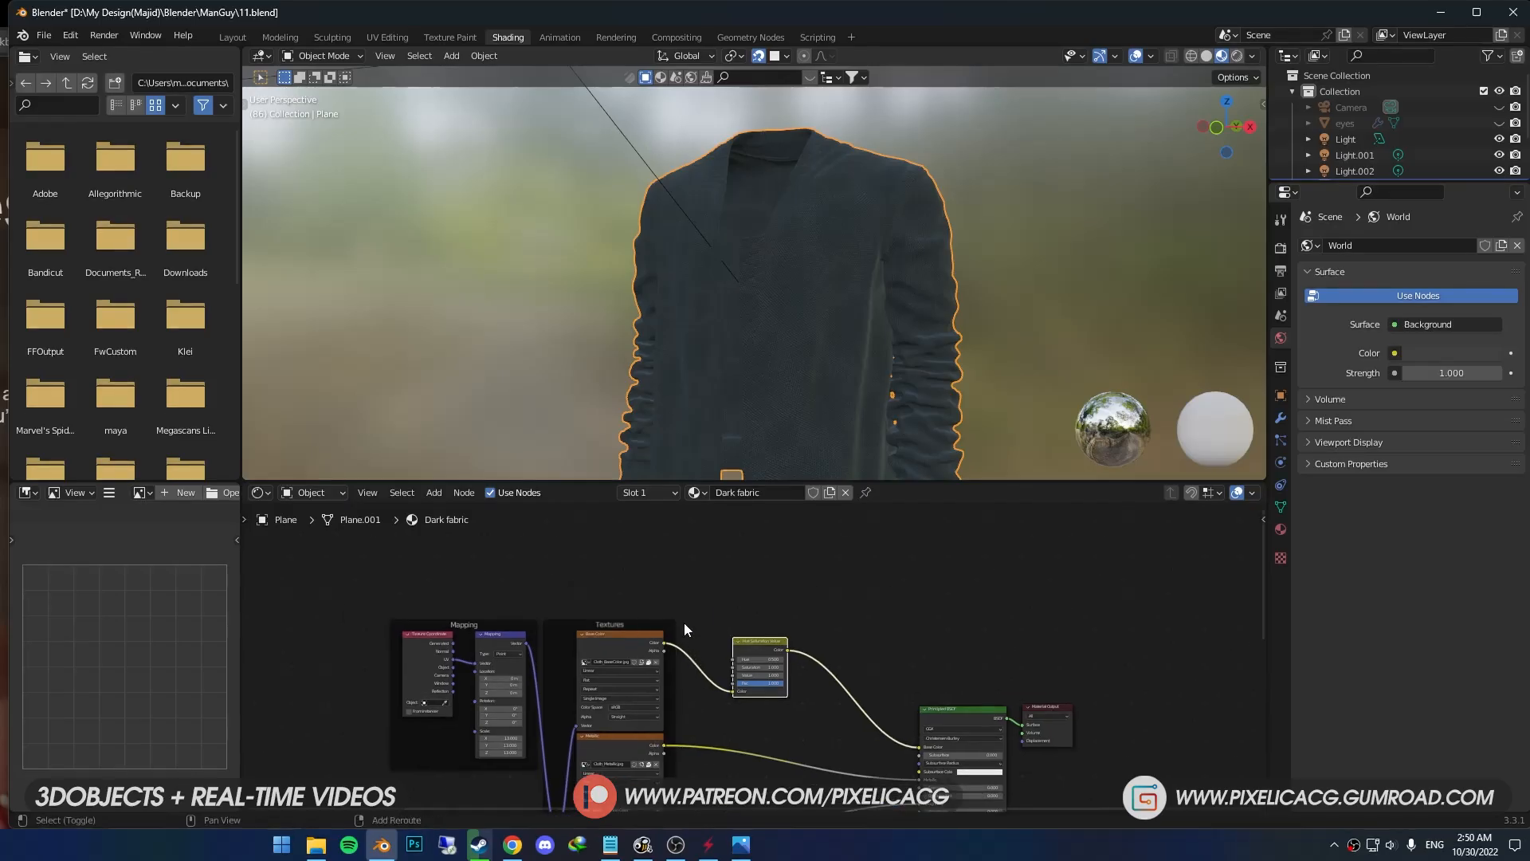
- Add an Image Texture node above the fabric textures and create a new image in it, 2048 px wide
{"action": "key", "text": "shift+a"}
{"action": "left_click", "coordinate": [668, 610]}
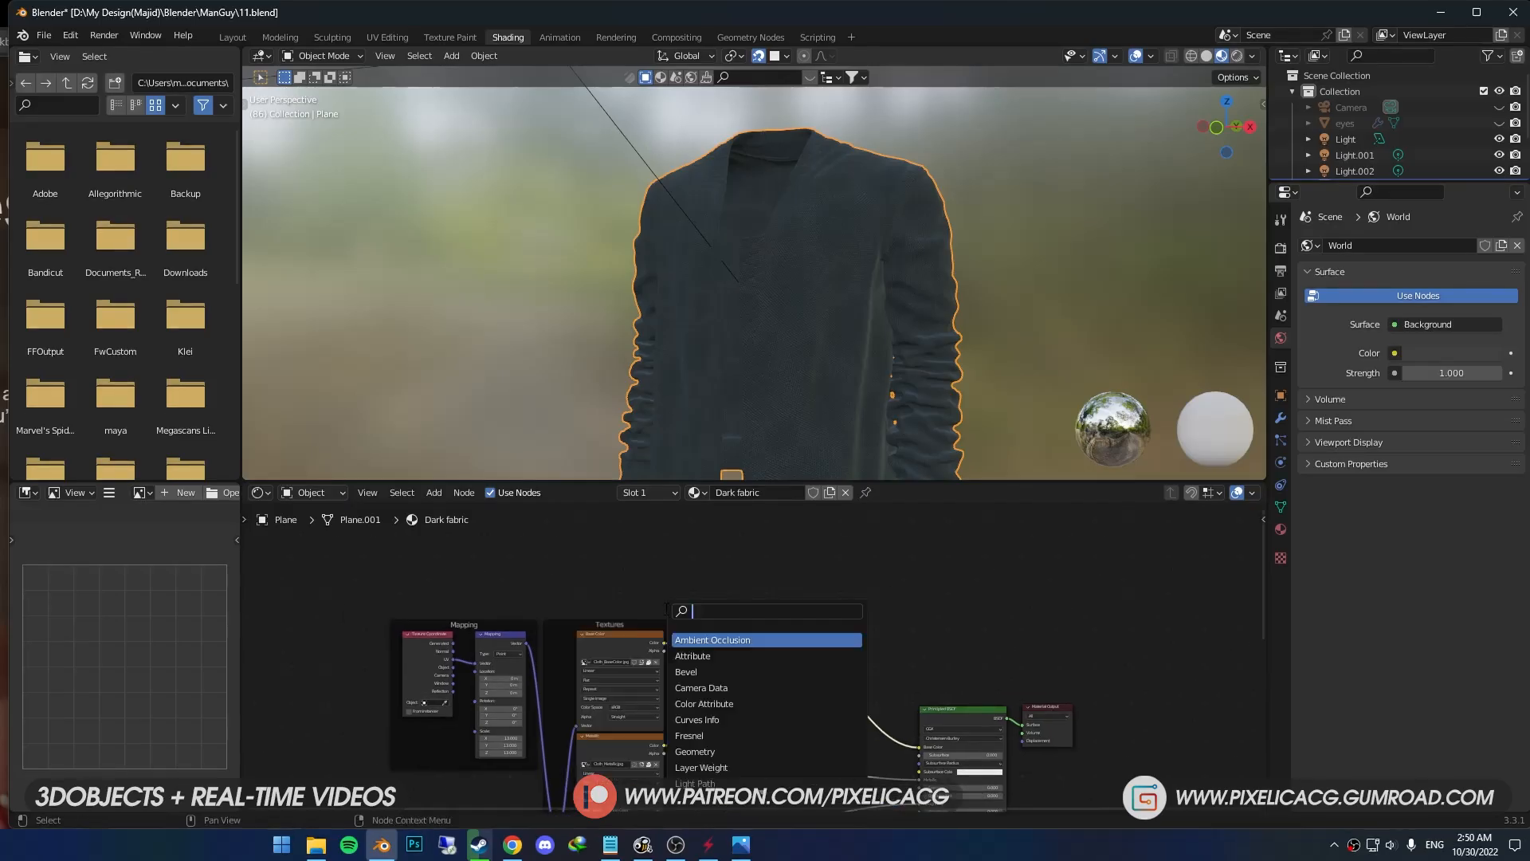
{"action": "key", "text": "Return"}
{"action": "left_click", "coordinate": [717, 604]}
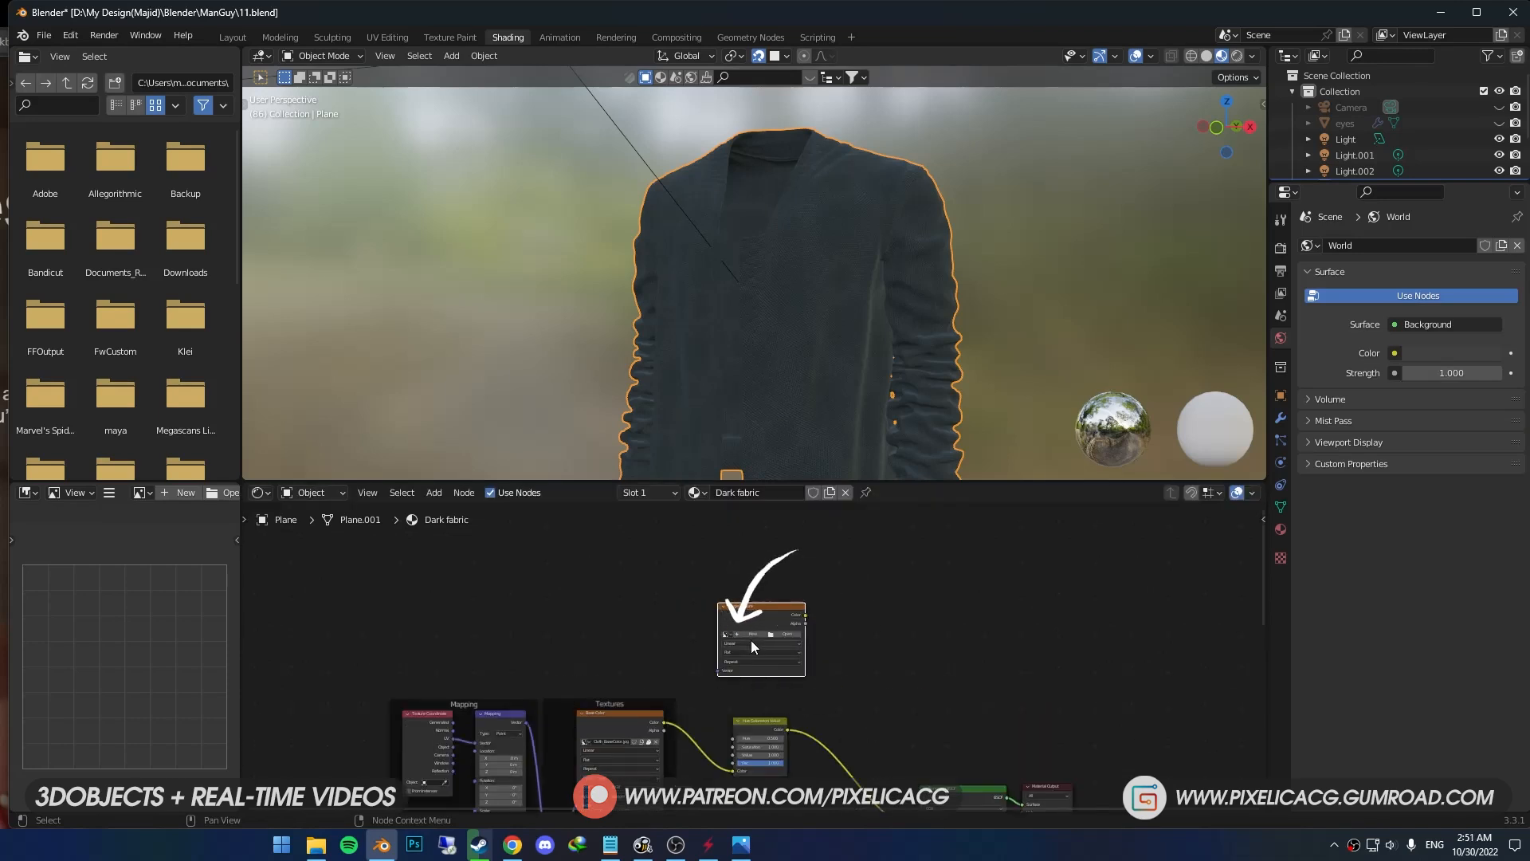
{"action": "left_click", "coordinate": [753, 637]}
{"action": "double_click", "coordinate": [764, 684]}
{"action": "type", "text": "2048"}
{"action": "key", "text": "Tab"}
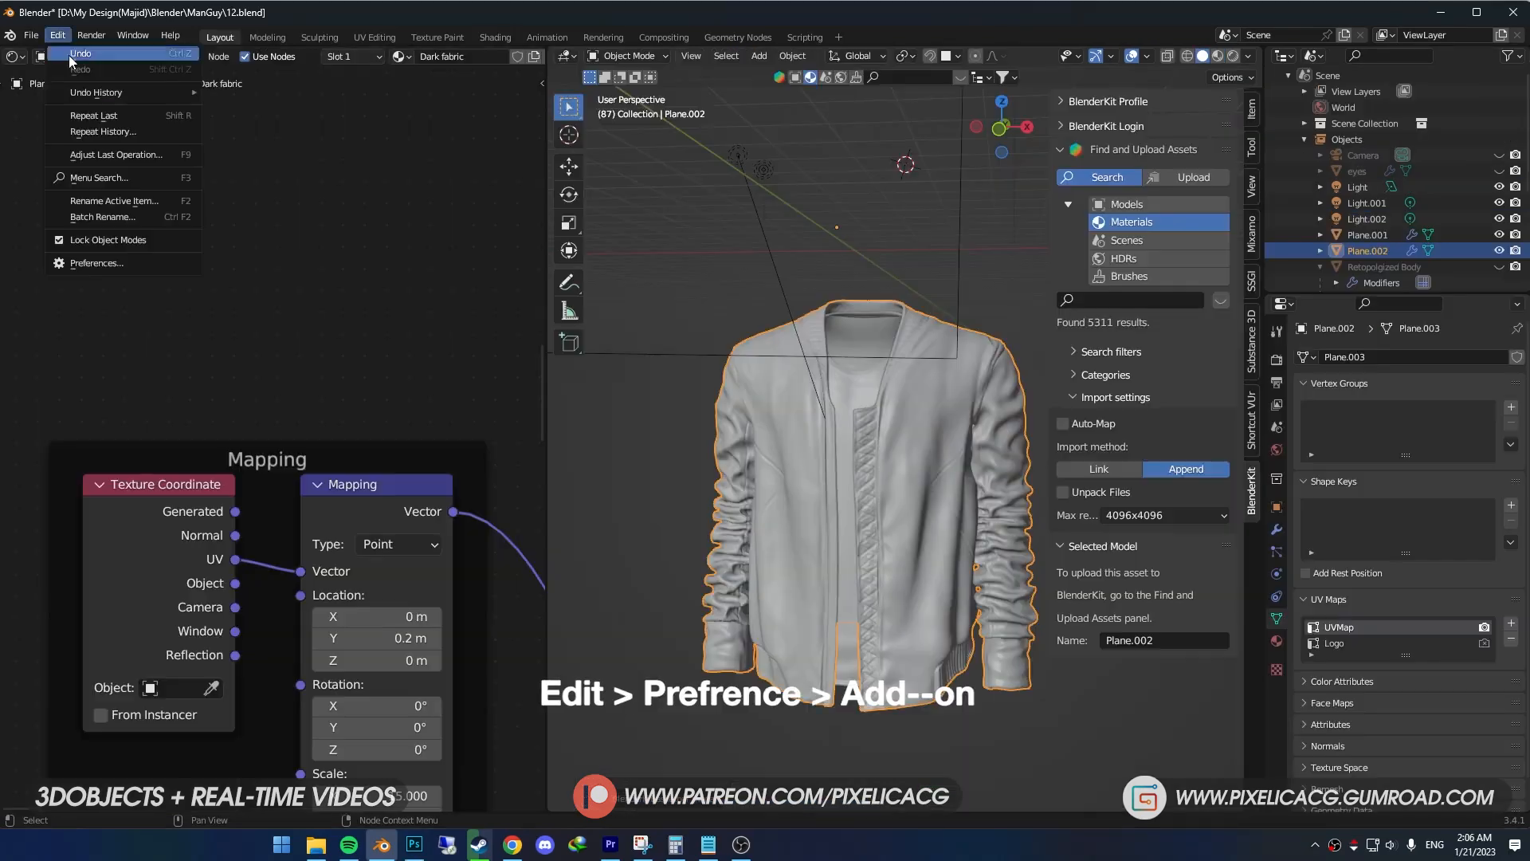
- Check the Node Wrangler add-on in the preferences and open the jacket in the Texture Paint workspace
{"action": "left_click", "coordinate": [65, 262]}
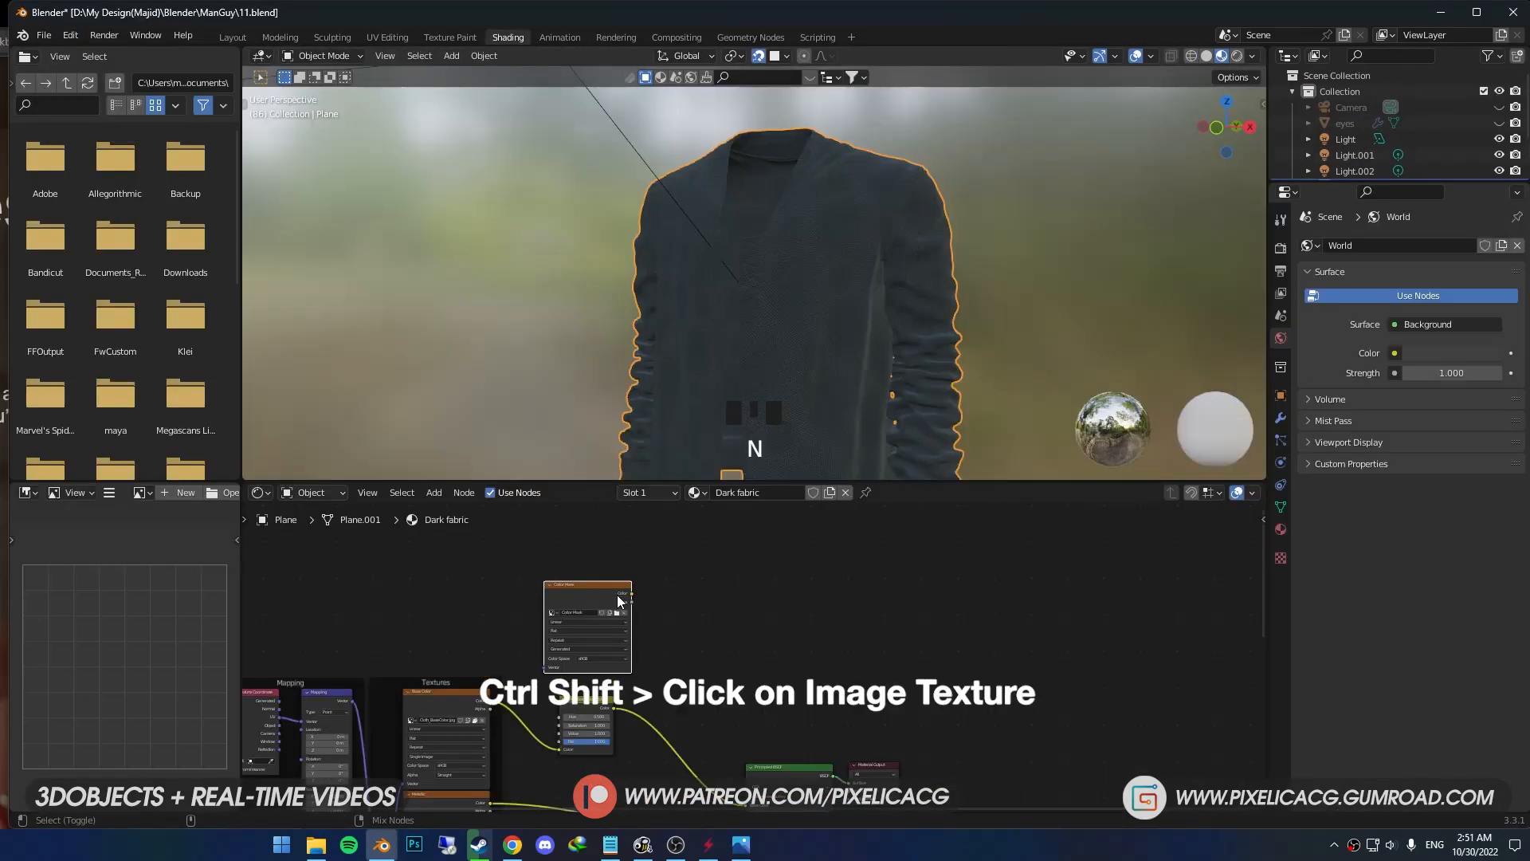
{"action": "left_click", "coordinate": [604, 591], "text": "ctrl+shift"}
{"action": "middle_click", "coordinate": [786, 313]}
{"action": "left_click", "coordinate": [464, 39]}
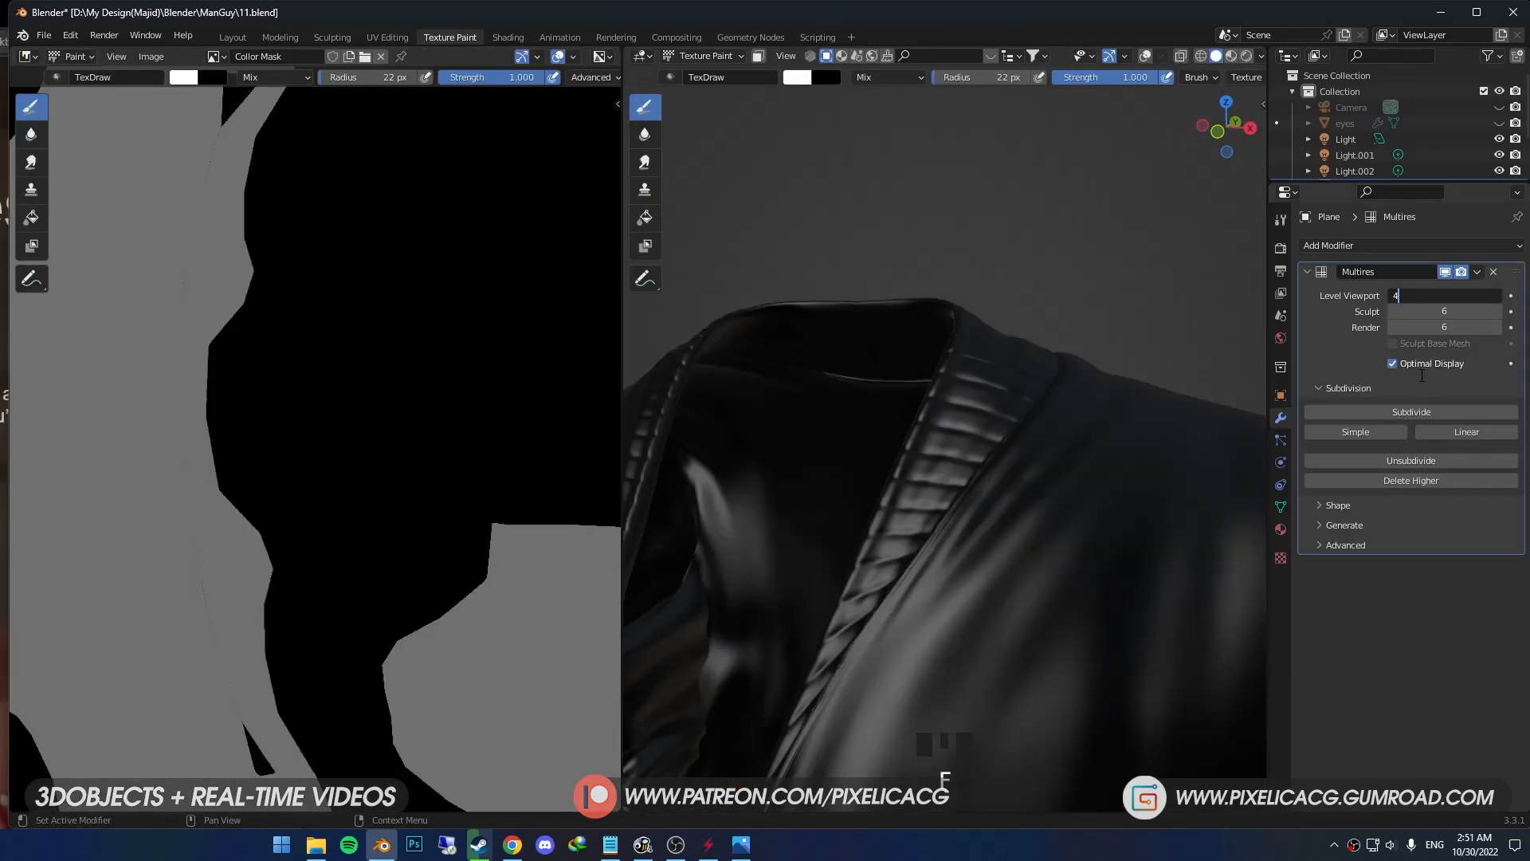
{"action": "left_click", "coordinate": [1420, 374]}
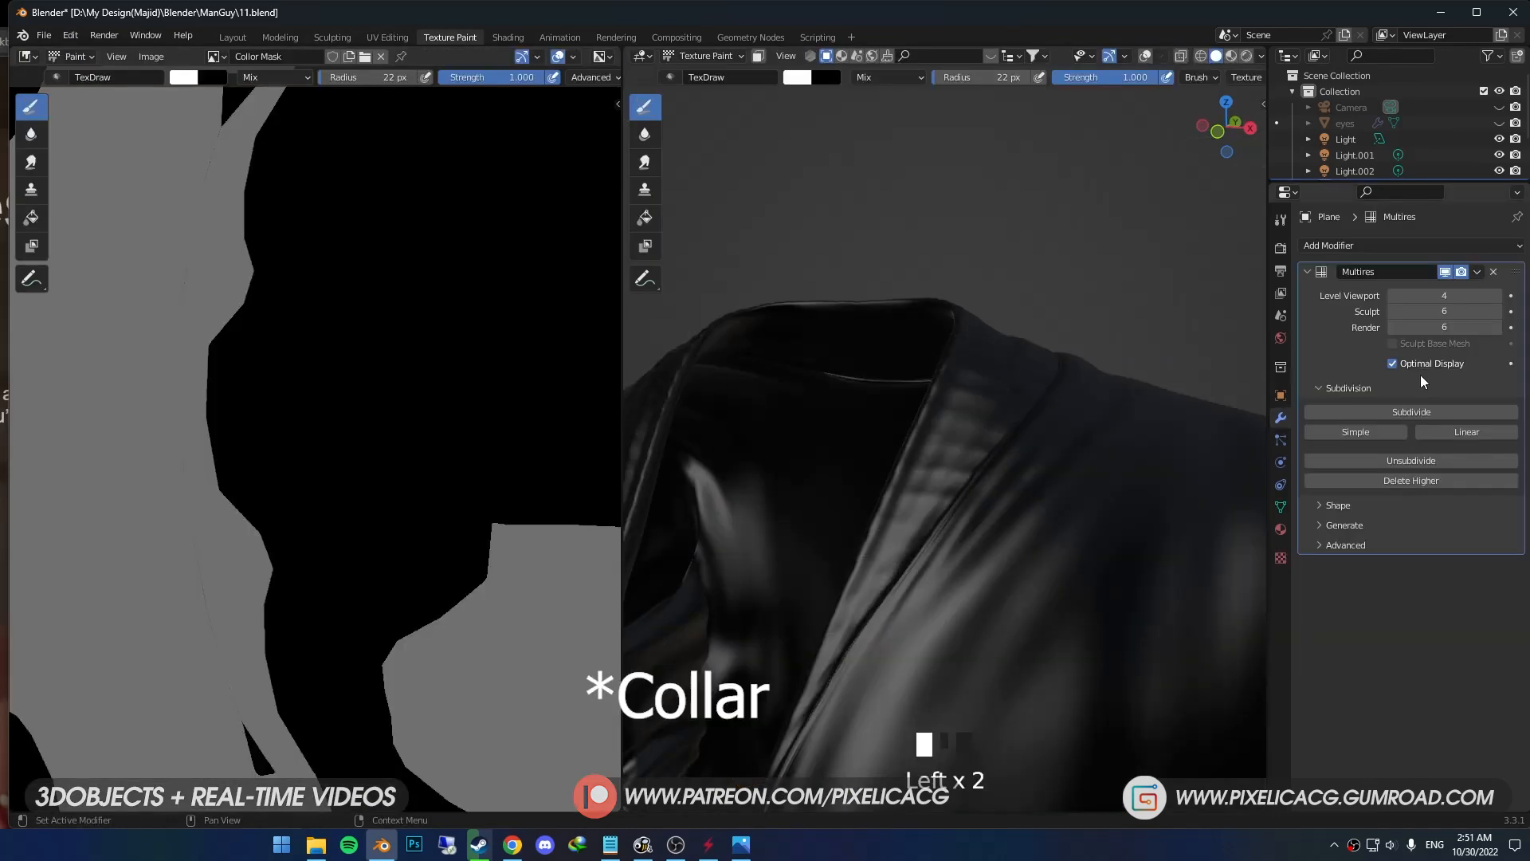
{"action": "scroll", "coordinate": [955, 447], "scroll_direction": "up", "scroll_amount": 2}
{"action": "middle_click_drag", "start_coordinate": [954, 446], "coordinate": [1007, 434]}
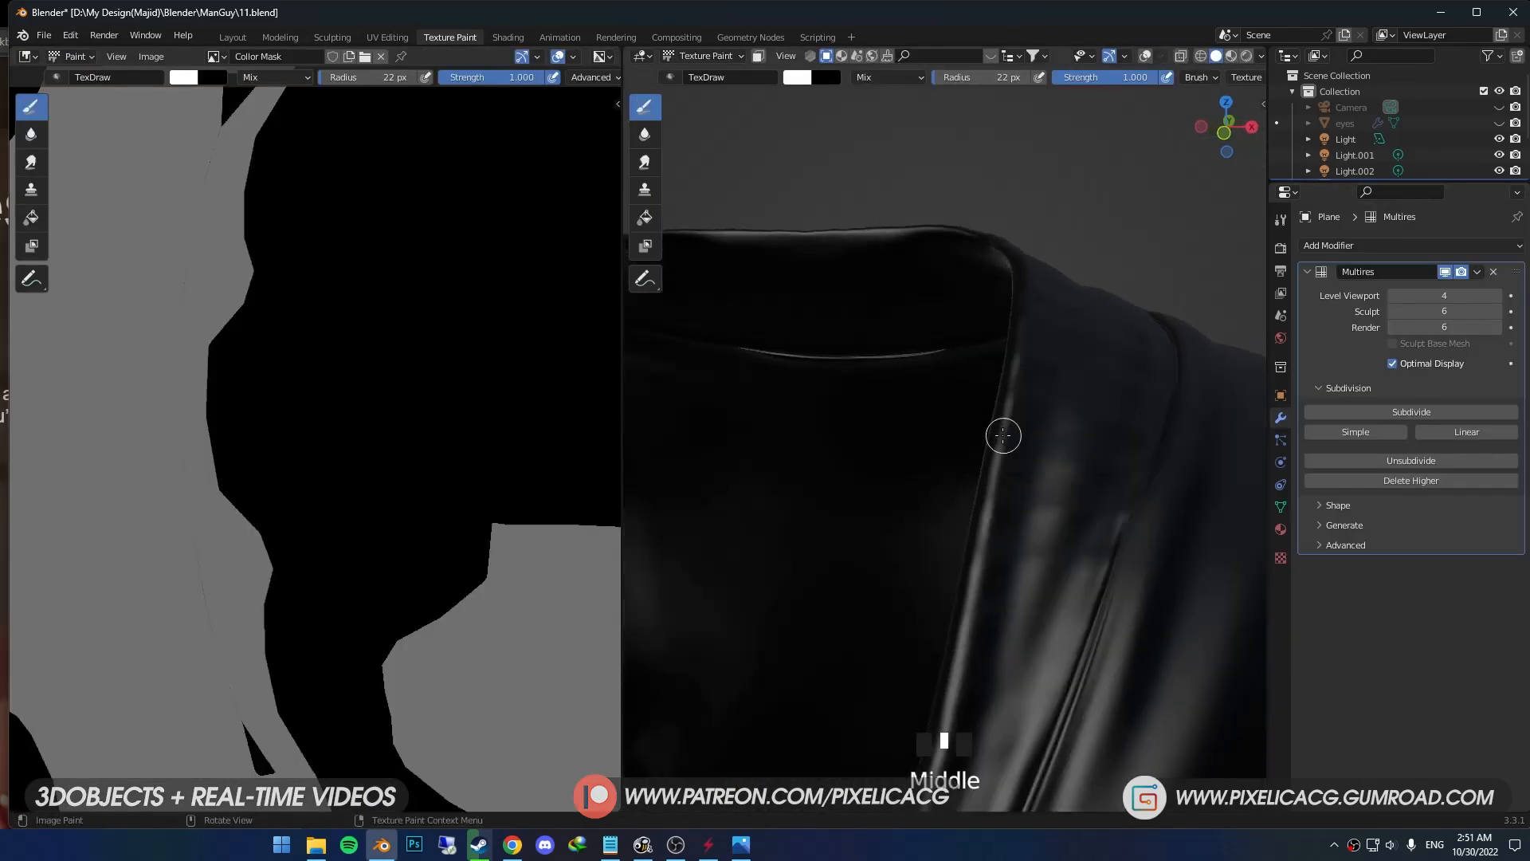
- Widen the 3D viewport, select the face loops of the jacket's collar in Edit Mode and return to Texture Paint
{"action": "key", "text": "Tab"}
{"action": "scroll", "coordinate": [980, 433], "scroll_direction": "down", "scroll_amount": 3}
{"action": "left_click_drag", "start_coordinate": [1268, 69], "coordinate": [1373, 70]}
{"action": "left_click", "coordinate": [1340, 57]}
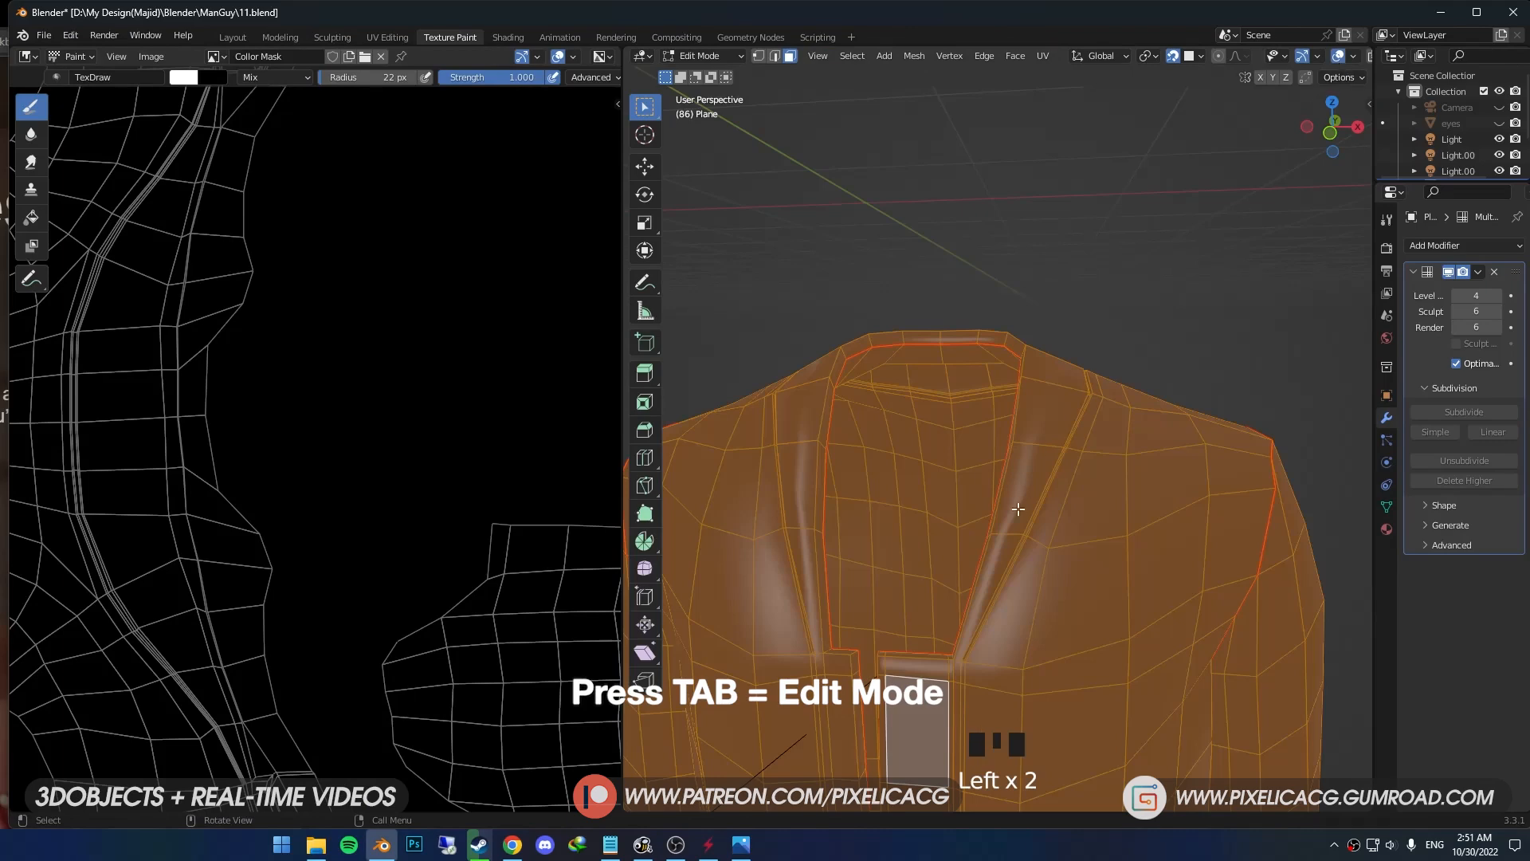
{"action": "left_click", "coordinate": [1010, 547], "text": "alt"}
{"action": "middle_click_drag", "start_coordinate": [1010, 547], "coordinate": [1014, 553]}
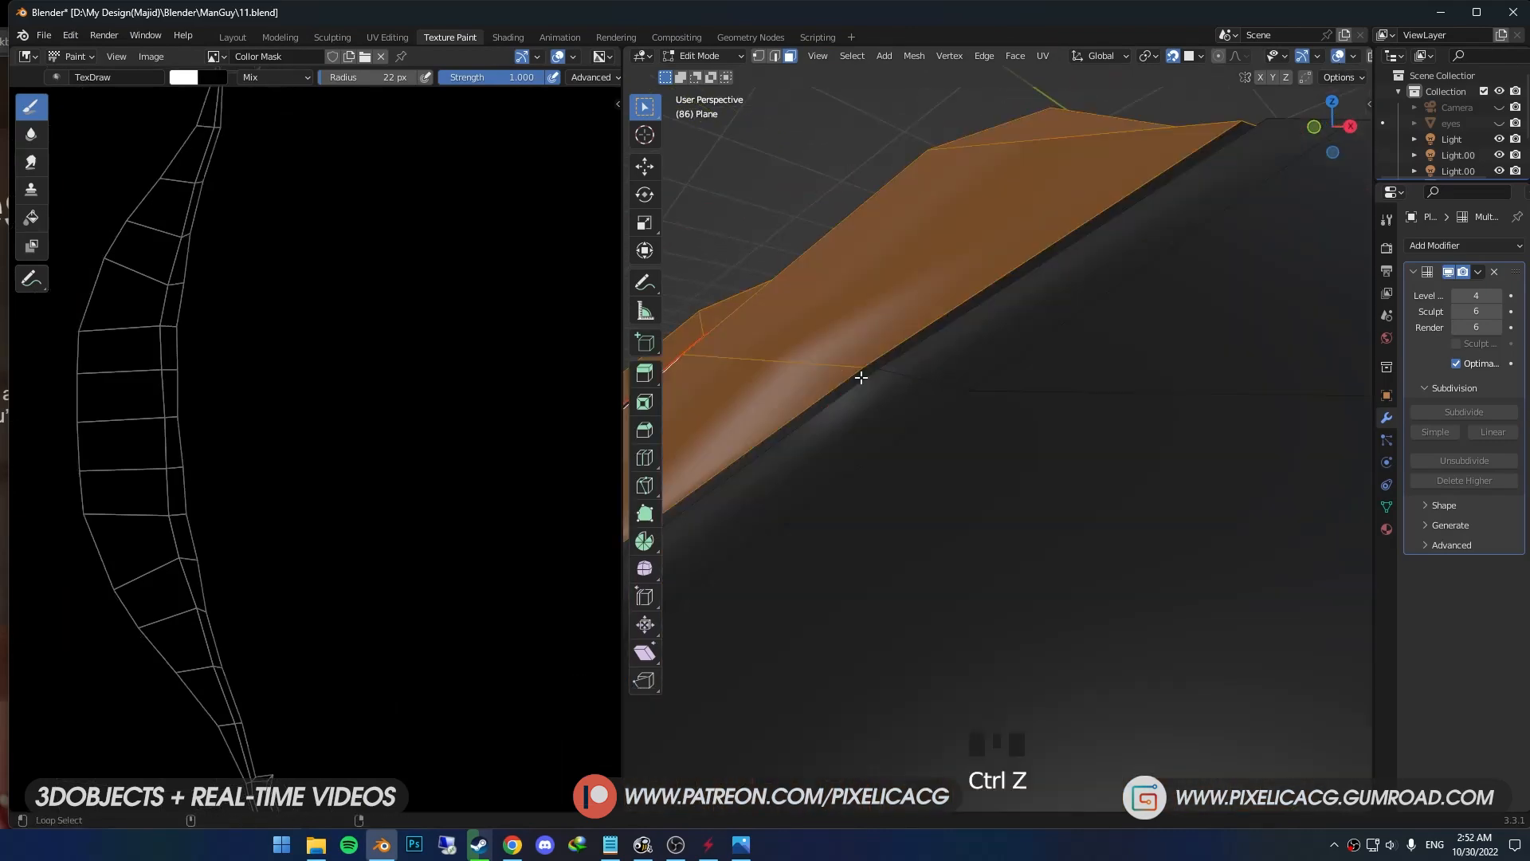
{"action": "left_click", "coordinate": [862, 378], "text": "alt+shift"}
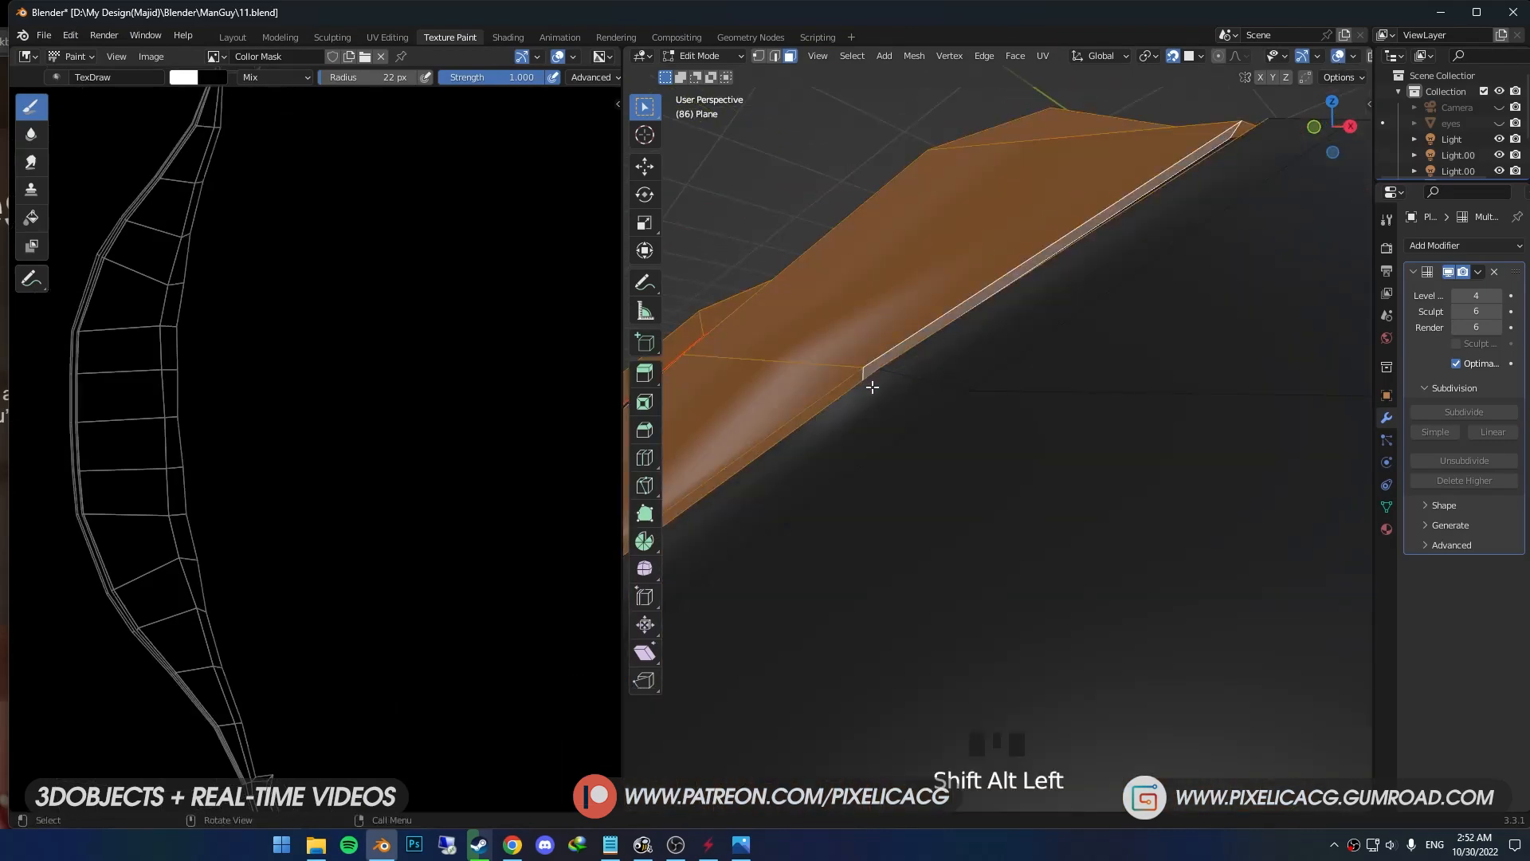
{"action": "middle_click_drag", "start_coordinate": [867, 384], "coordinate": [913, 406]}
{"action": "scroll", "coordinate": [1092, 518], "scroll_direction": "down", "scroll_amount": 2}
{"action": "middle_click_drag", "start_coordinate": [1093, 518], "coordinate": [976, 334], "text": "shift"}
{"action": "key", "text": "Tab"}
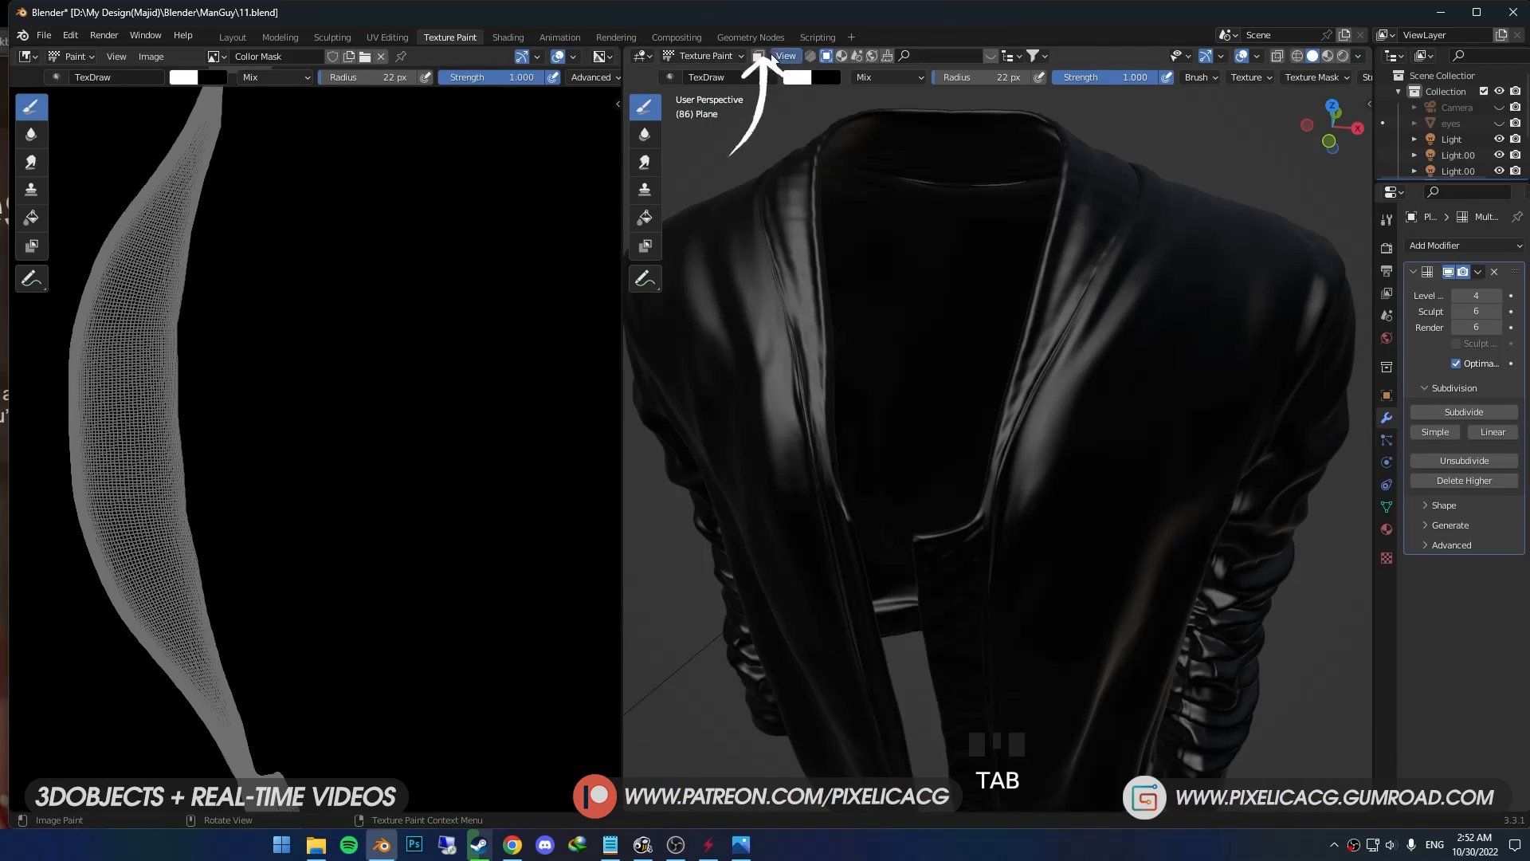
- Turn on the paint face mask and paint the selected collar faces white
{"action": "left_click", "coordinate": [758, 56]}
{"action": "middle_click_drag", "start_coordinate": [980, 358], "coordinate": [991, 351], "text": "shift"}
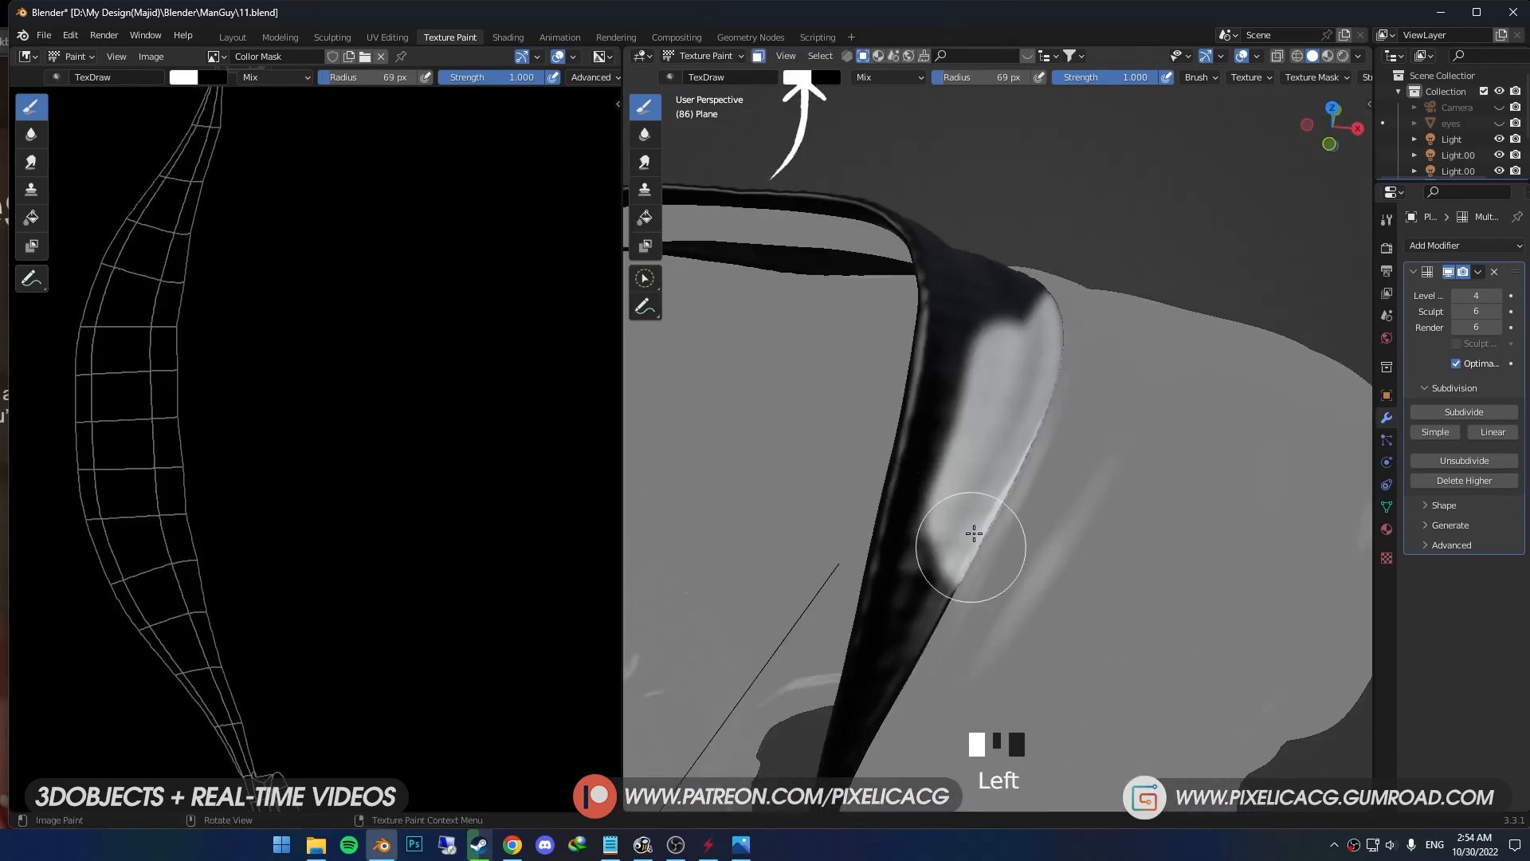
{"action": "mouse_move", "coordinate": [973, 530]}
{"action": "middle_mouse_down"}
{"action": "mouse_move", "coordinate": [973, 414]}
{"action": "mouse_move", "coordinate": [900, 434]}
{"action": "middle_mouse_up"}
{"action": "left_click_drag", "start_coordinate": [900, 434], "coordinate": [895, 437]}
{"action": "middle_click_drag", "start_coordinate": [894, 438], "coordinate": [908, 414]}
{"action": "left_click_drag", "start_coordinate": [908, 415], "coordinate": [1062, 253]}
{"action": "mouse_move", "coordinate": [1062, 253]}
{"action": "left_mouse_down"}
{"action": "mouse_move", "coordinate": [983, 212]}
{"action": "mouse_move", "coordinate": [901, 271]}
{"action": "left_mouse_up"}
{"action": "middle_click_drag", "start_coordinate": [900, 271], "coordinate": [1052, 342]}
{"action": "left_click_drag", "start_coordinate": [1052, 342], "coordinate": [916, 311]}
{"action": "mouse_move", "coordinate": [916, 311]}
{"action": "middle_mouse_down"}
{"action": "mouse_move", "coordinate": [1000, 399]}
{"action": "mouse_move", "coordinate": [972, 343]}
{"action": "middle_mouse_up"}
{"action": "mouse_move", "coordinate": [972, 343]}
{"action": "left_mouse_down"}
{"action": "mouse_move", "coordinate": [969, 488]}
{"action": "mouse_move", "coordinate": [1050, 737]}
{"action": "left_mouse_up"}
{"action": "mouse_move", "coordinate": [1050, 737]}
{"action": "middle_mouse_down", "text": "shift"}
{"action": "mouse_move", "coordinate": [905, 376]}
{"action": "mouse_move", "coordinate": [717, 510]}
{"action": "middle_mouse_up", "text": "shift"}
- Set the brush radius to 28 px and fill the remaining unpainted parts of the collar with white
{"action": "key", "text": "f"}
{"action": "left_click", "coordinate": [1076, 343]}
{"action": "left_click_drag", "start_coordinate": [1135, 326], "coordinate": [1028, 550]}
{"action": "left_click_drag", "start_coordinate": [1051, 510], "coordinate": [1004, 585]}
{"action": "middle_click_drag", "start_coordinate": [1094, 448], "coordinate": [772, 438]}
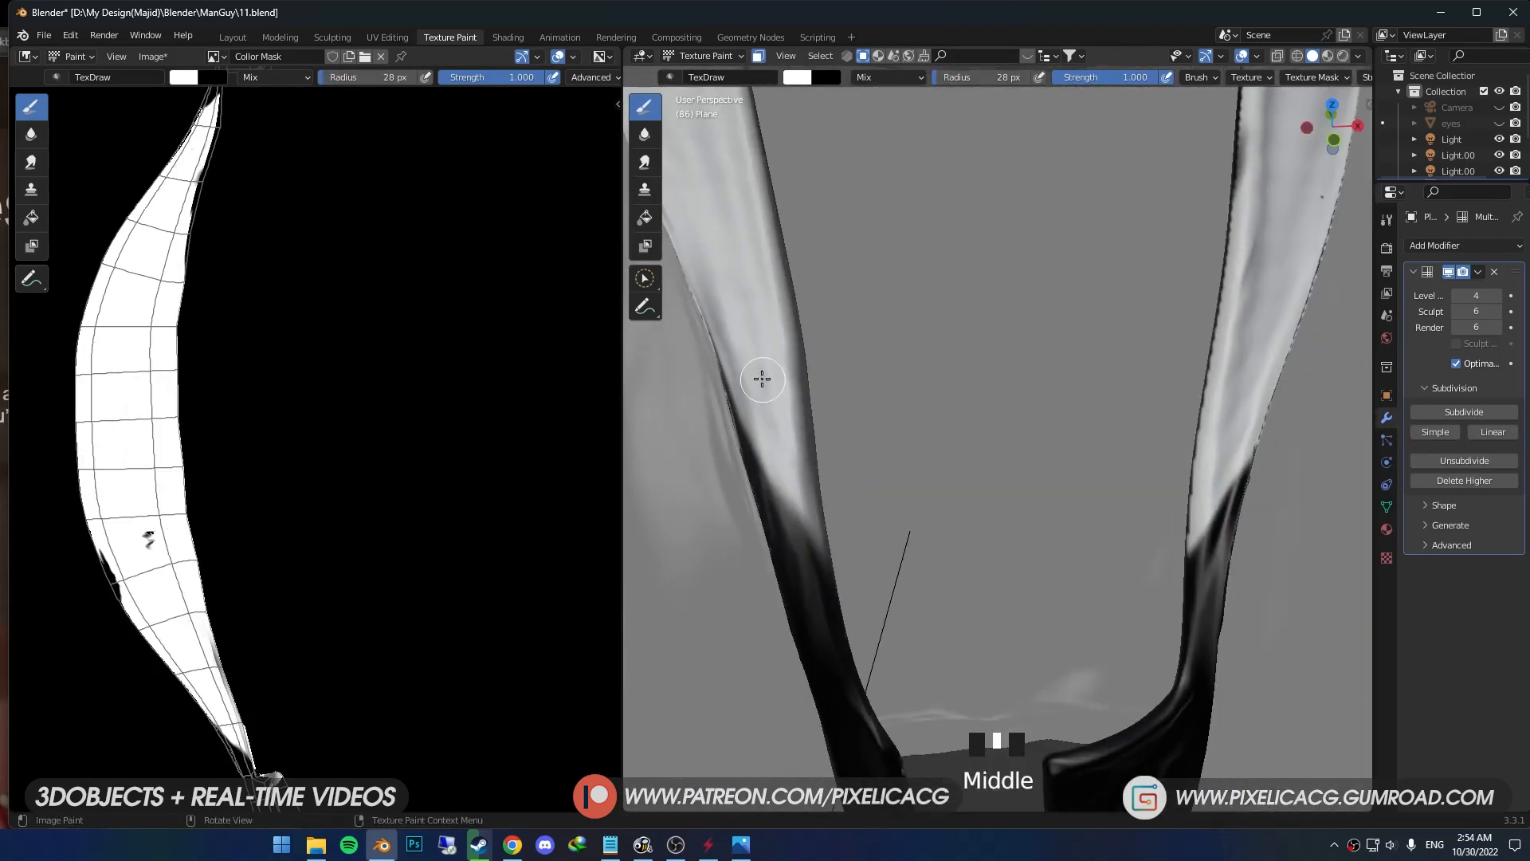
{"action": "left_click_drag", "start_coordinate": [753, 419], "coordinate": [721, 351]}
{"action": "middle_click_drag", "start_coordinate": [772, 437], "coordinate": [1089, 478]}
{"action": "left_click", "coordinate": [1089, 509]}
{"action": "left_click", "coordinate": [1087, 522]}
- Switch the jacket to Object Mode and inspect the painted collar and its edges
{"action": "key", "text": "ctrl+Tab"}
{"action": "left_click", "coordinate": [939, 494]}
{"action": "scroll", "coordinate": [948, 514], "scroll_direction": "down", "scroll_amount": 4}
{"action": "scroll", "coordinate": [954, 527], "scroll_direction": "up", "scroll_amount": 2}
{"action": "middle_click_drag", "start_coordinate": [955, 527], "coordinate": [1010, 524]}
{"action": "scroll", "coordinate": [1010, 524], "scroll_direction": "up", "scroll_amount": 2}
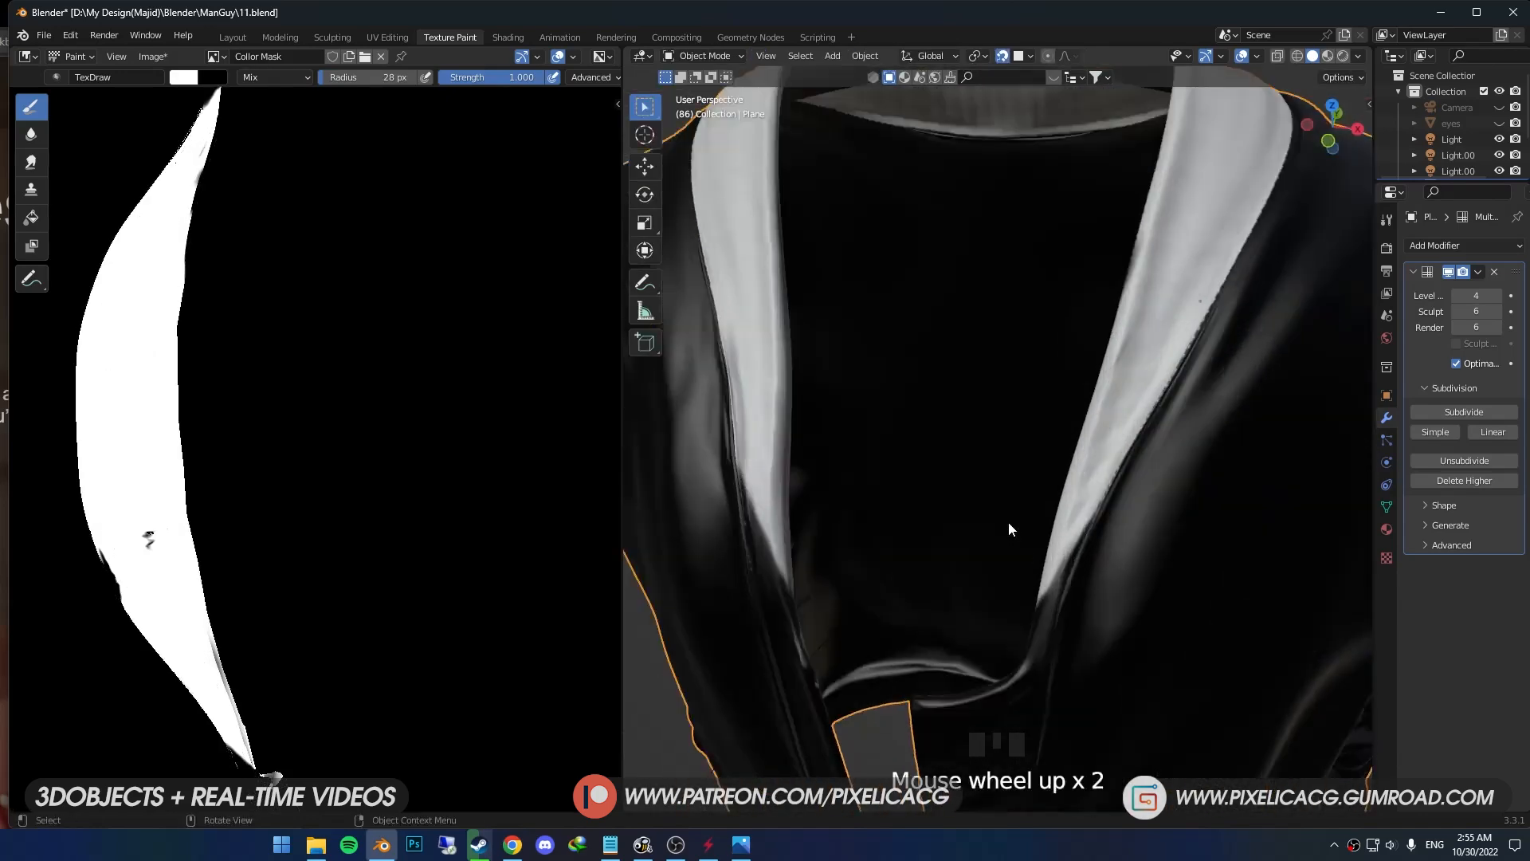
- Turn off the paint face mask and work along the collar's jagged outer edge
{"action": "scroll", "coordinate": [1010, 524], "scroll_direction": "down", "scroll_amount": 4}
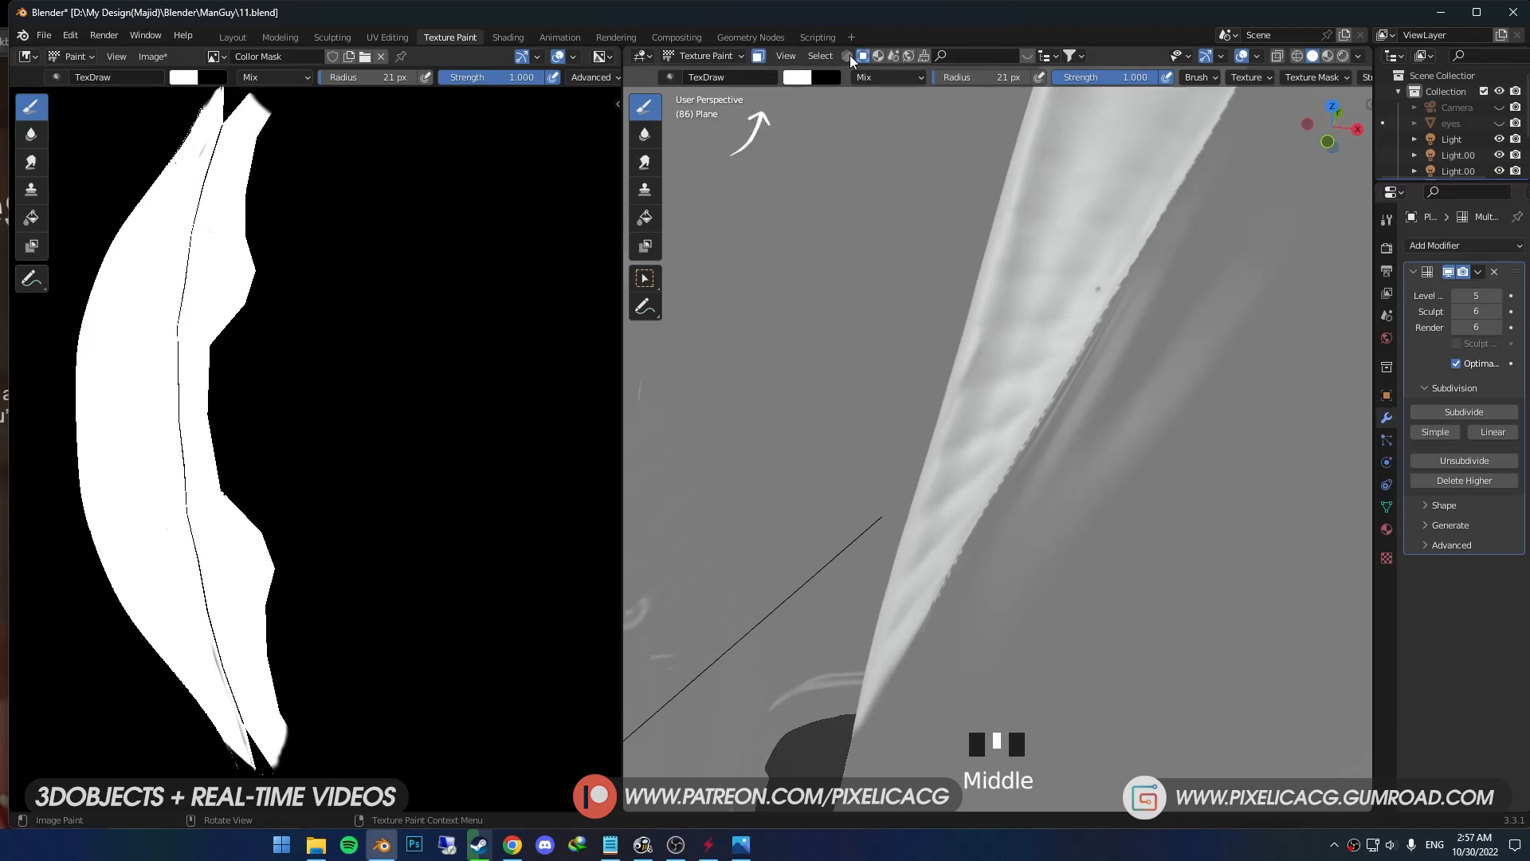
{"action": "left_click", "coordinate": [758, 57]}
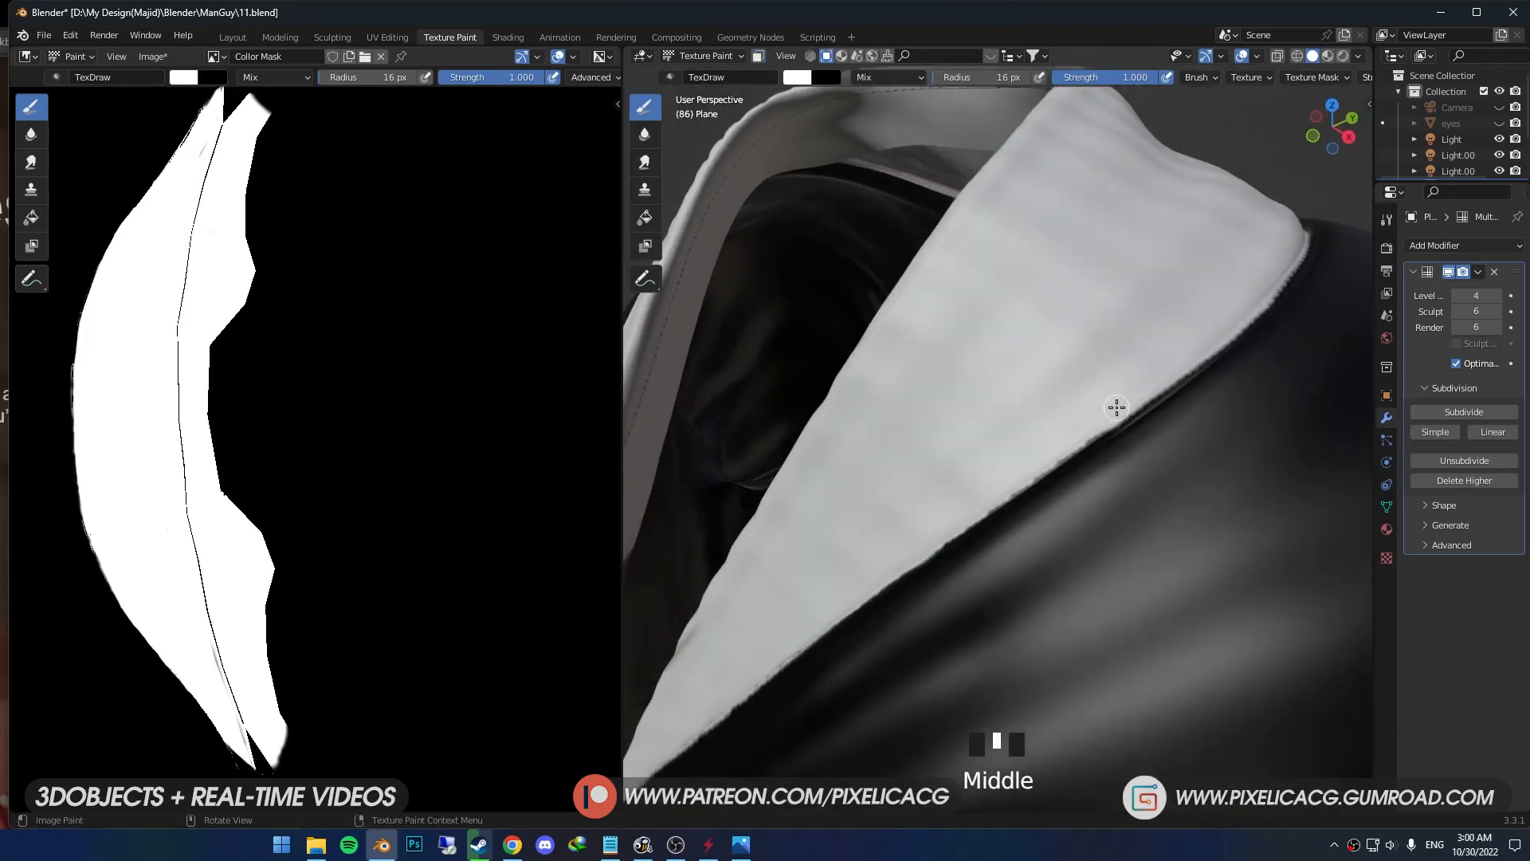
{"action": "left_click_drag", "start_coordinate": [1113, 403], "coordinate": [956, 527]}
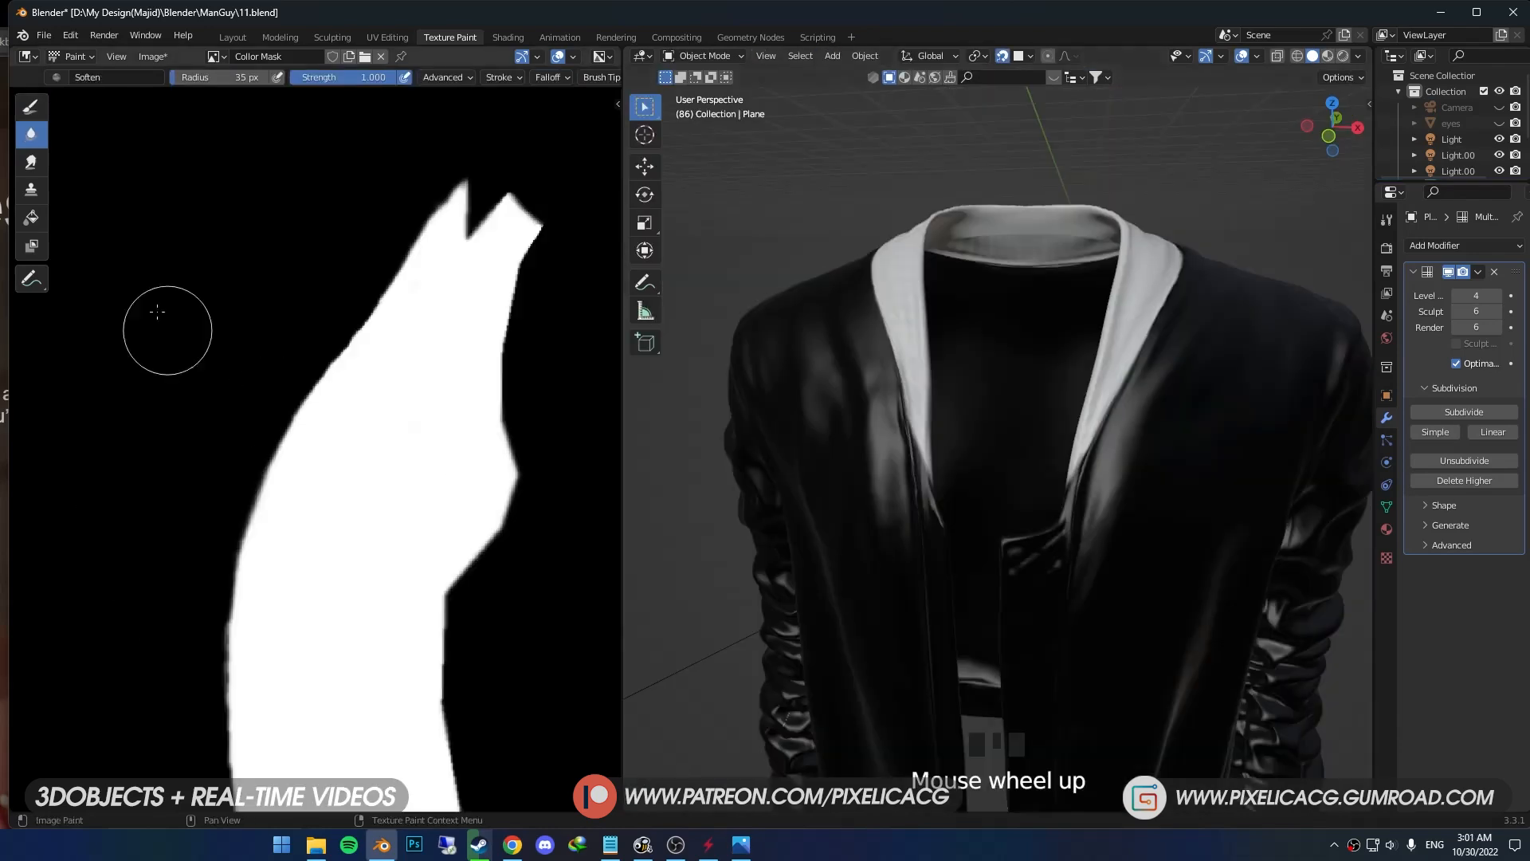
- Save the painted mask as the PNG image "Collor Mask.png" and preview it on the jacket in Material Preview
{"action": "left_click", "coordinate": [152, 56]}
{"action": "left_click", "coordinate": [164, 195]}
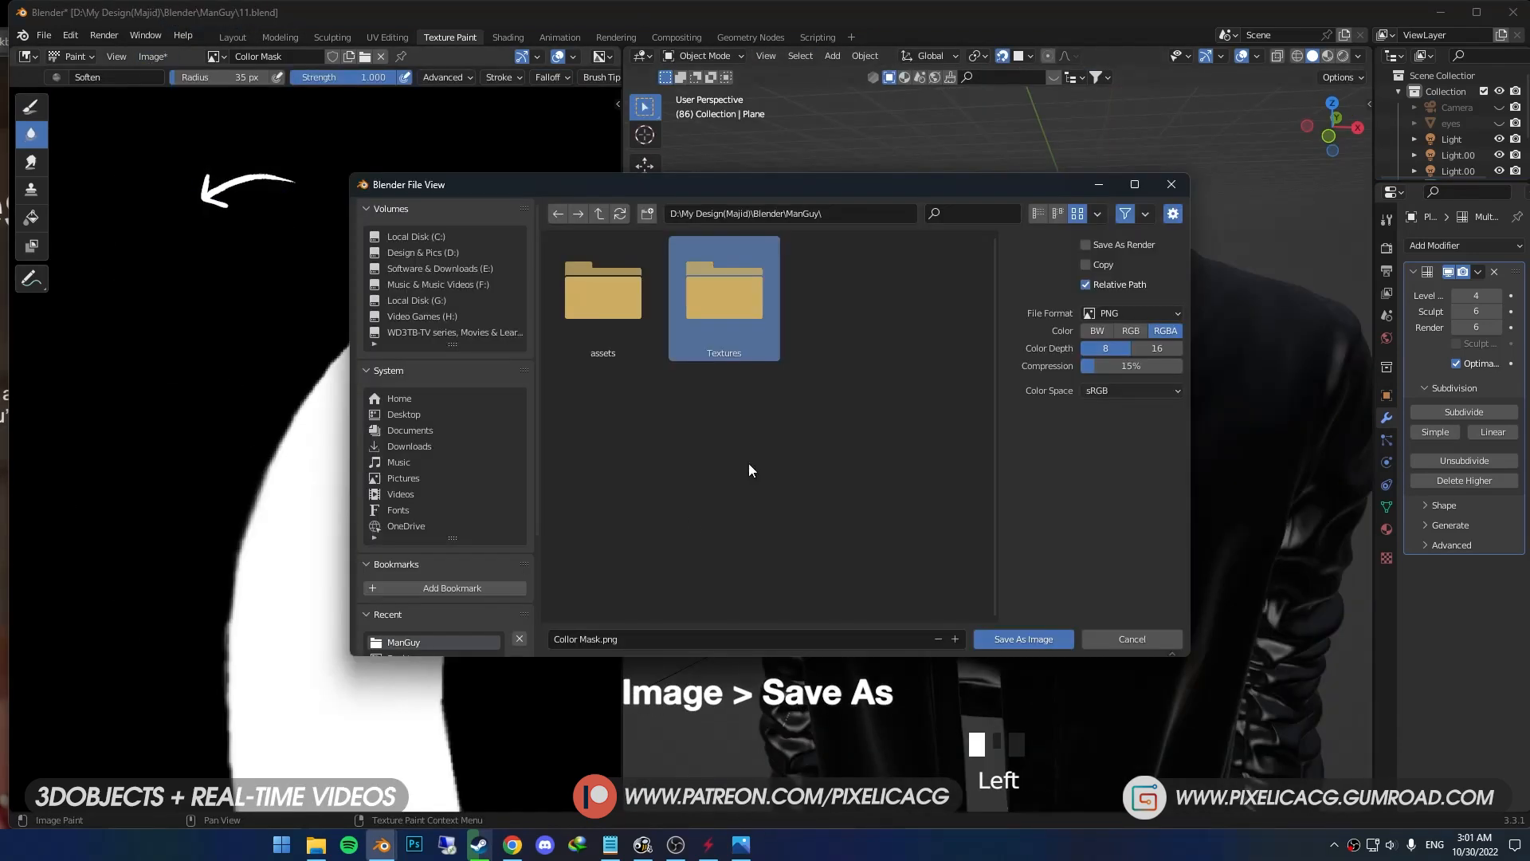
{"action": "left_click", "coordinate": [1023, 639]}
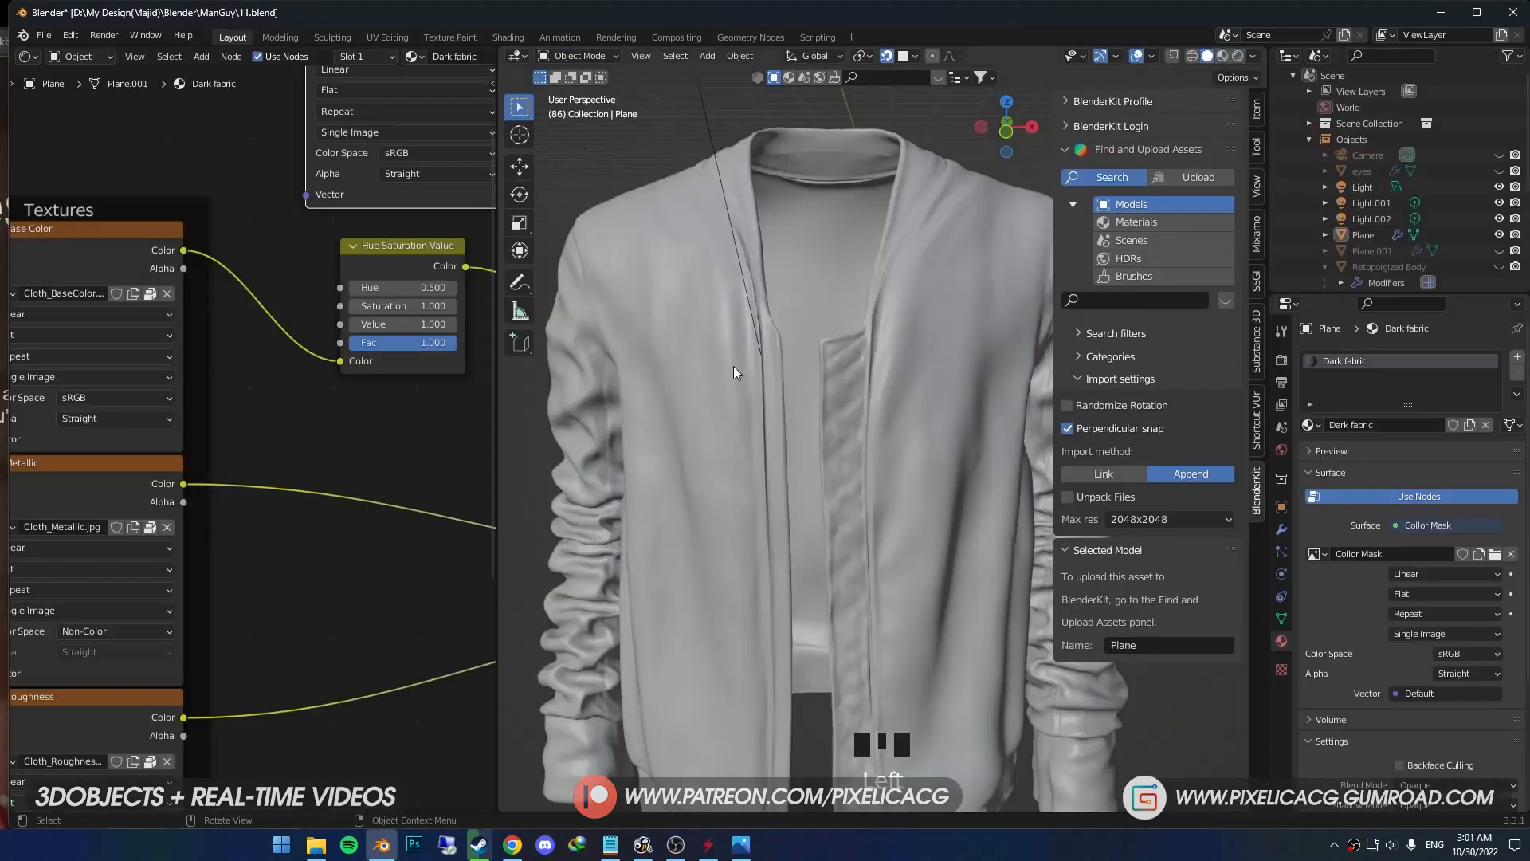
{"action": "key", "text": "z"}
{"action": "left_click", "coordinate": [844, 437]}
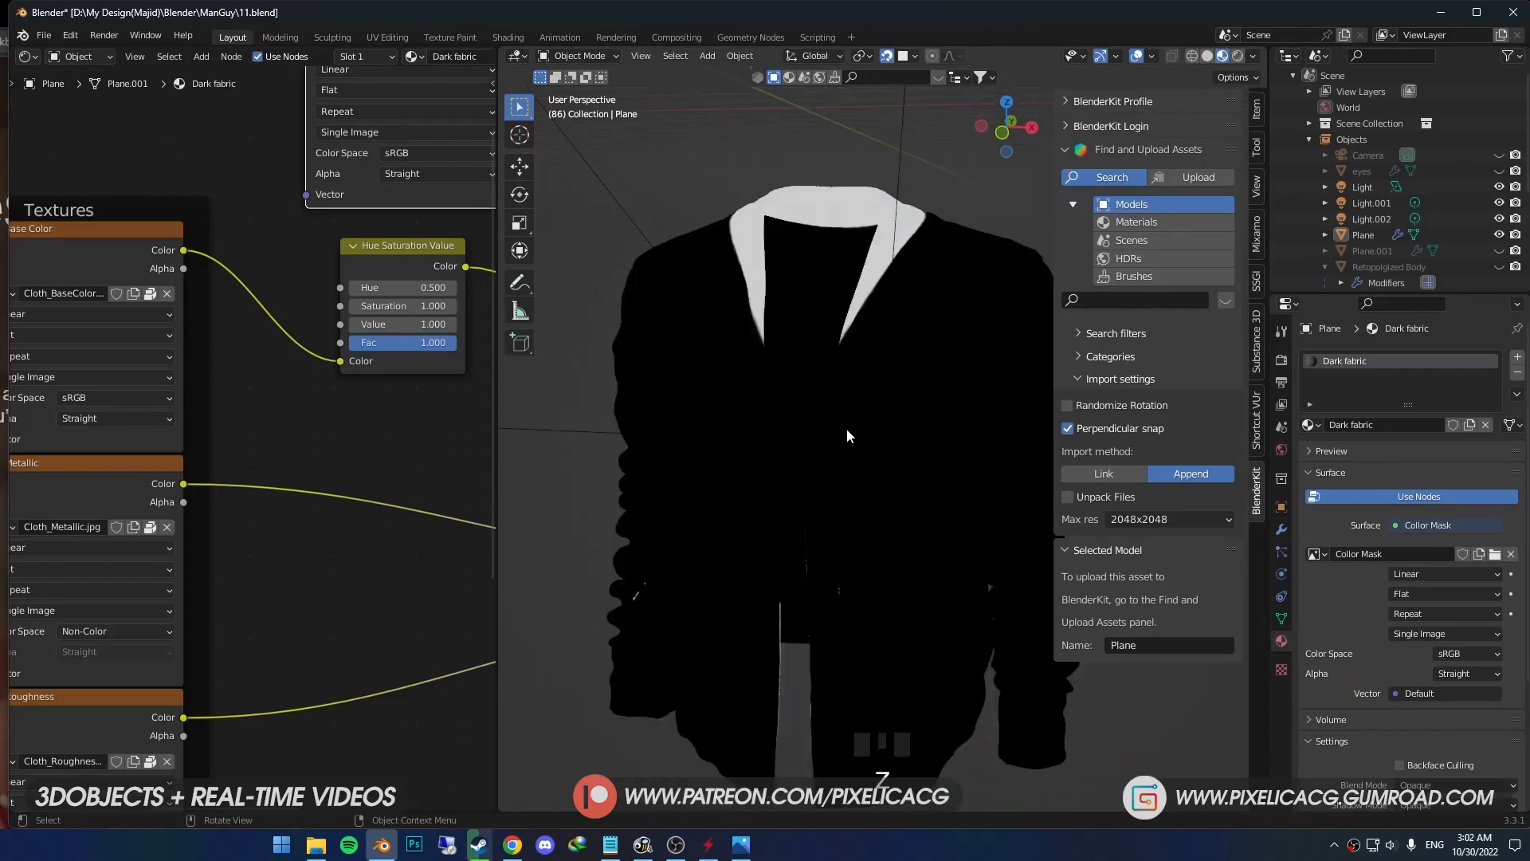
- Search the BlenderKit materials for "fabric" and apply Fabric Pattern 03 to the jacket
{"action": "left_click", "coordinate": [1136, 300]}
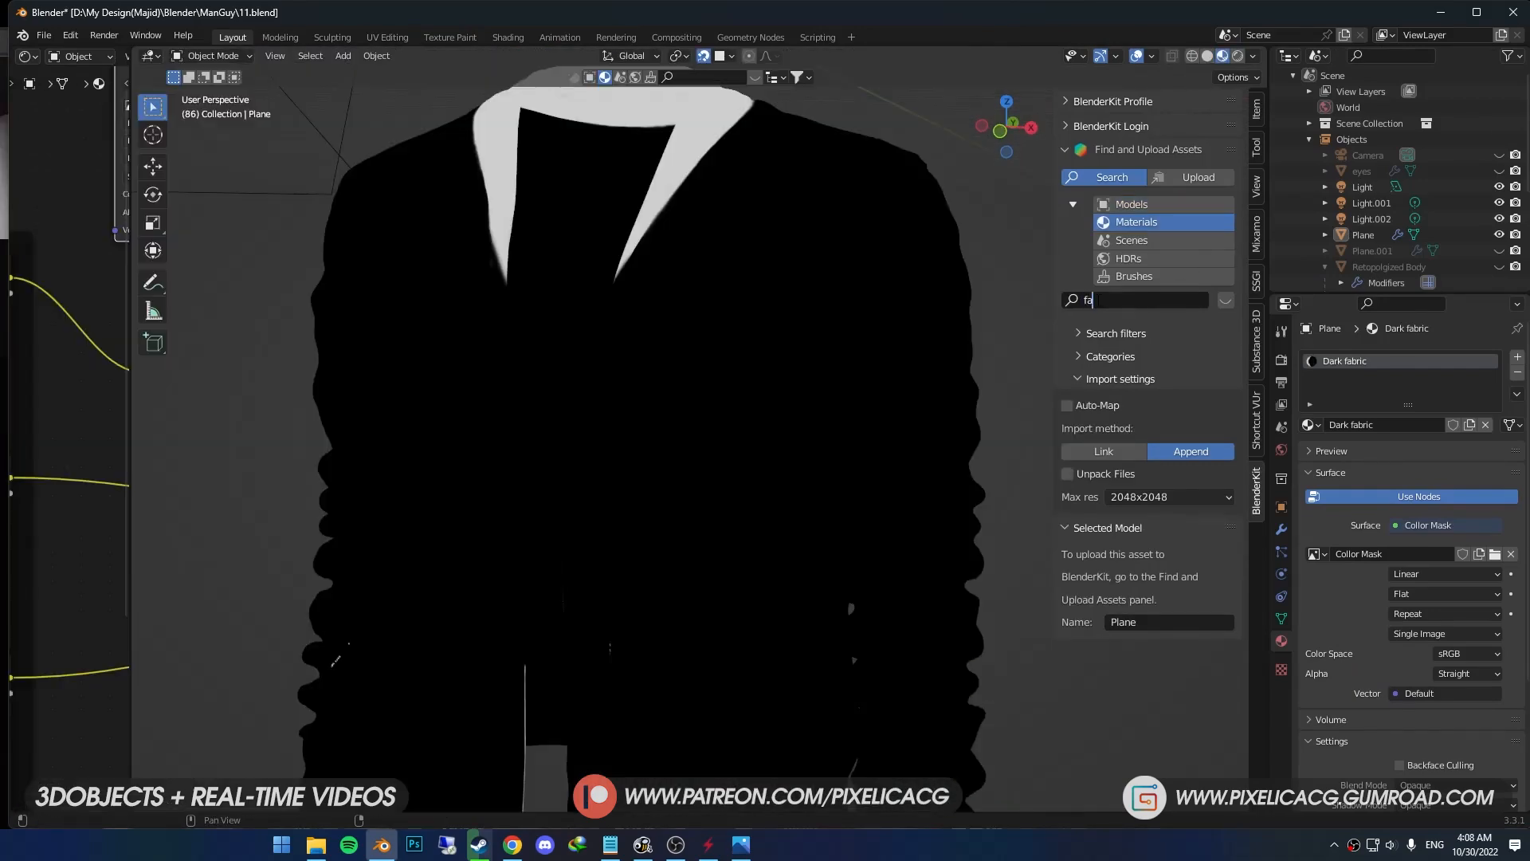
{"action": "type", "text": "fabric"}
{"action": "key", "text": "Return"}
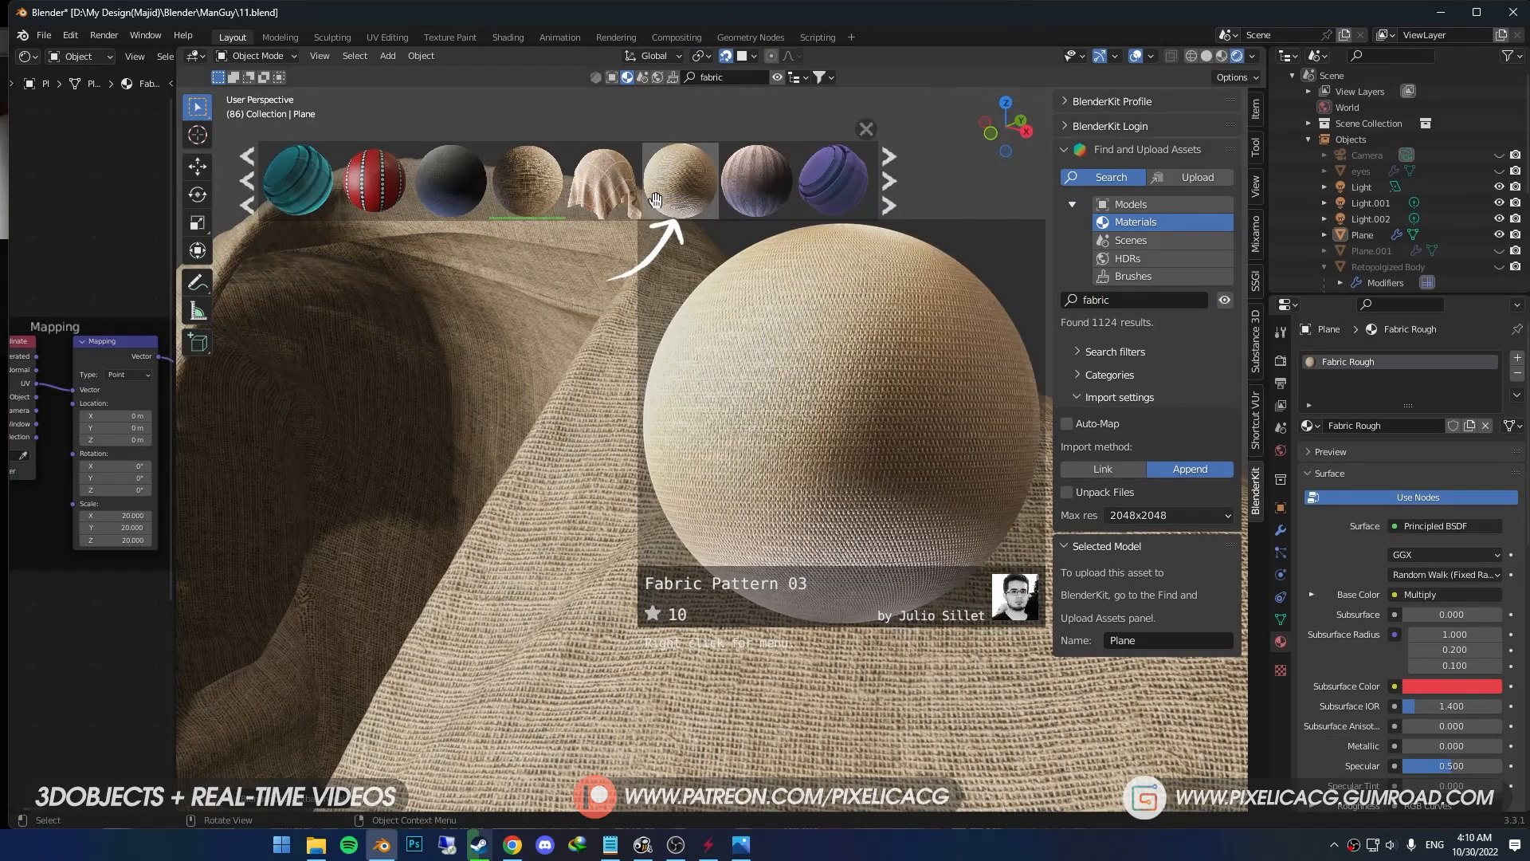
{"action": "left_click_drag", "start_coordinate": [655, 199], "coordinate": [681, 524]}
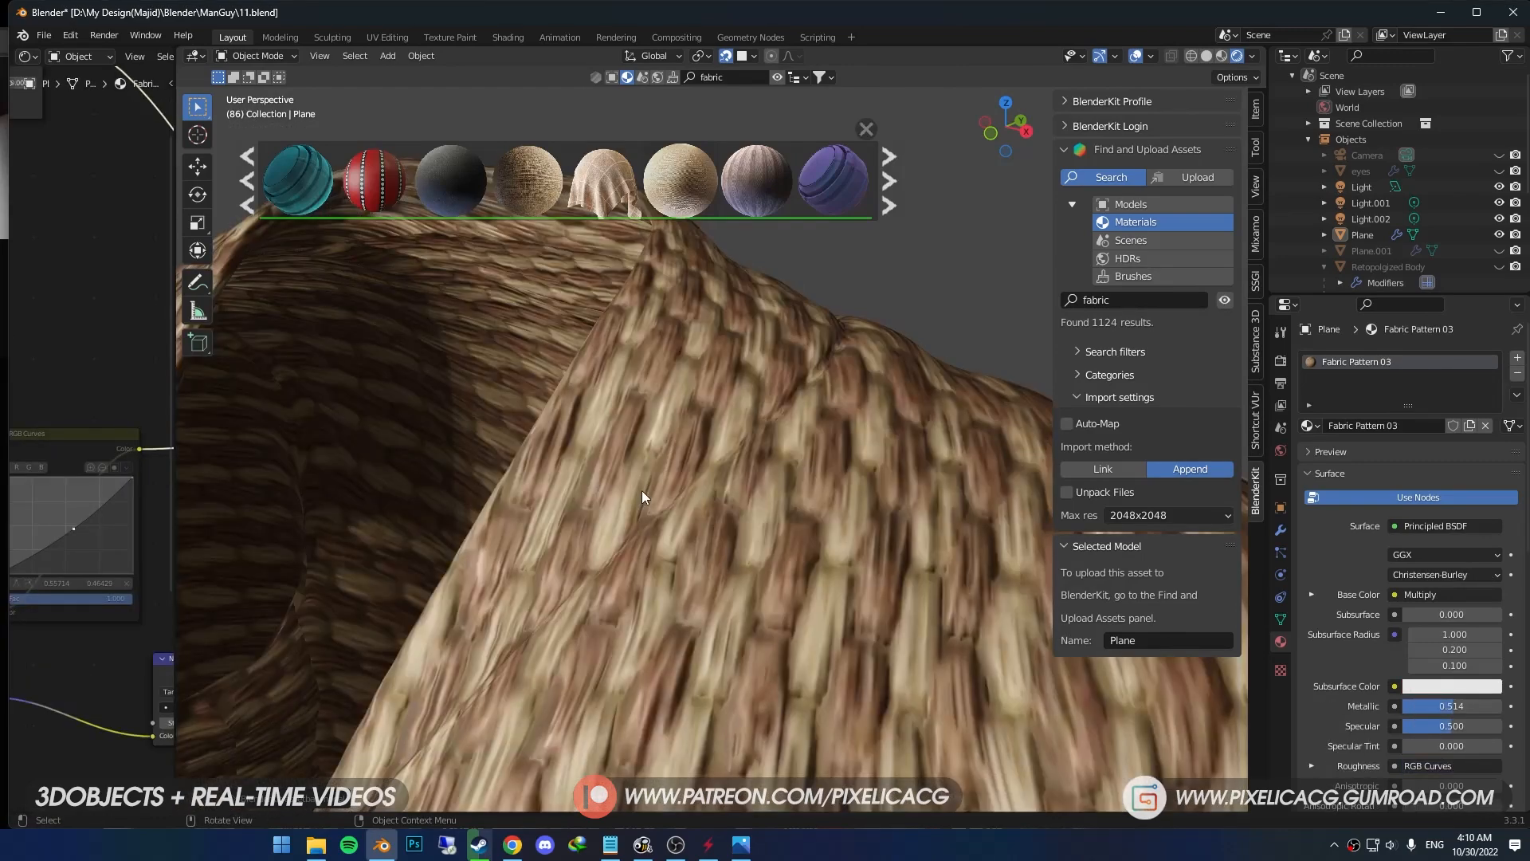
- Enlarge the node editor and copy all nodes of the Fabric Pattern 03 material except its Material Output
{"action": "left_click_drag", "start_coordinate": [174, 552], "coordinate": [513, 552]}
{"action": "left_click_drag", "start_coordinate": [513, 552], "coordinate": [513, 552]}
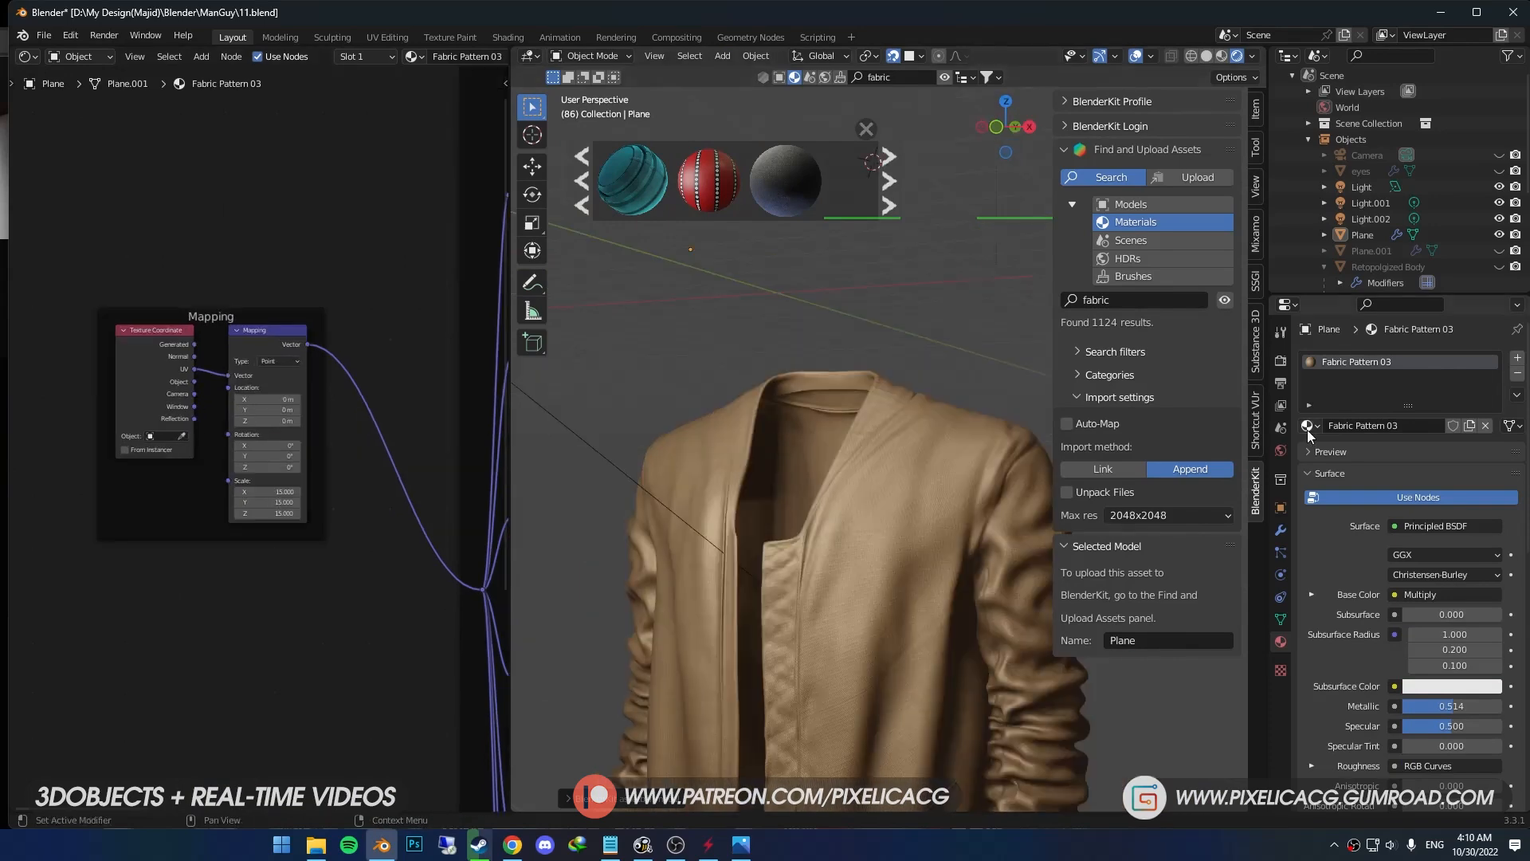
{"action": "scroll", "coordinate": [185, 350], "scroll_direction": "down", "scroll_amount": 3}
{"action": "scroll", "coordinate": [215, 340], "scroll_direction": "down", "scroll_amount": 2}
{"action": "left_click_drag", "start_coordinate": [425, 241], "coordinate": [32, 585]}
{"action": "key", "text": "ctrl+c"}
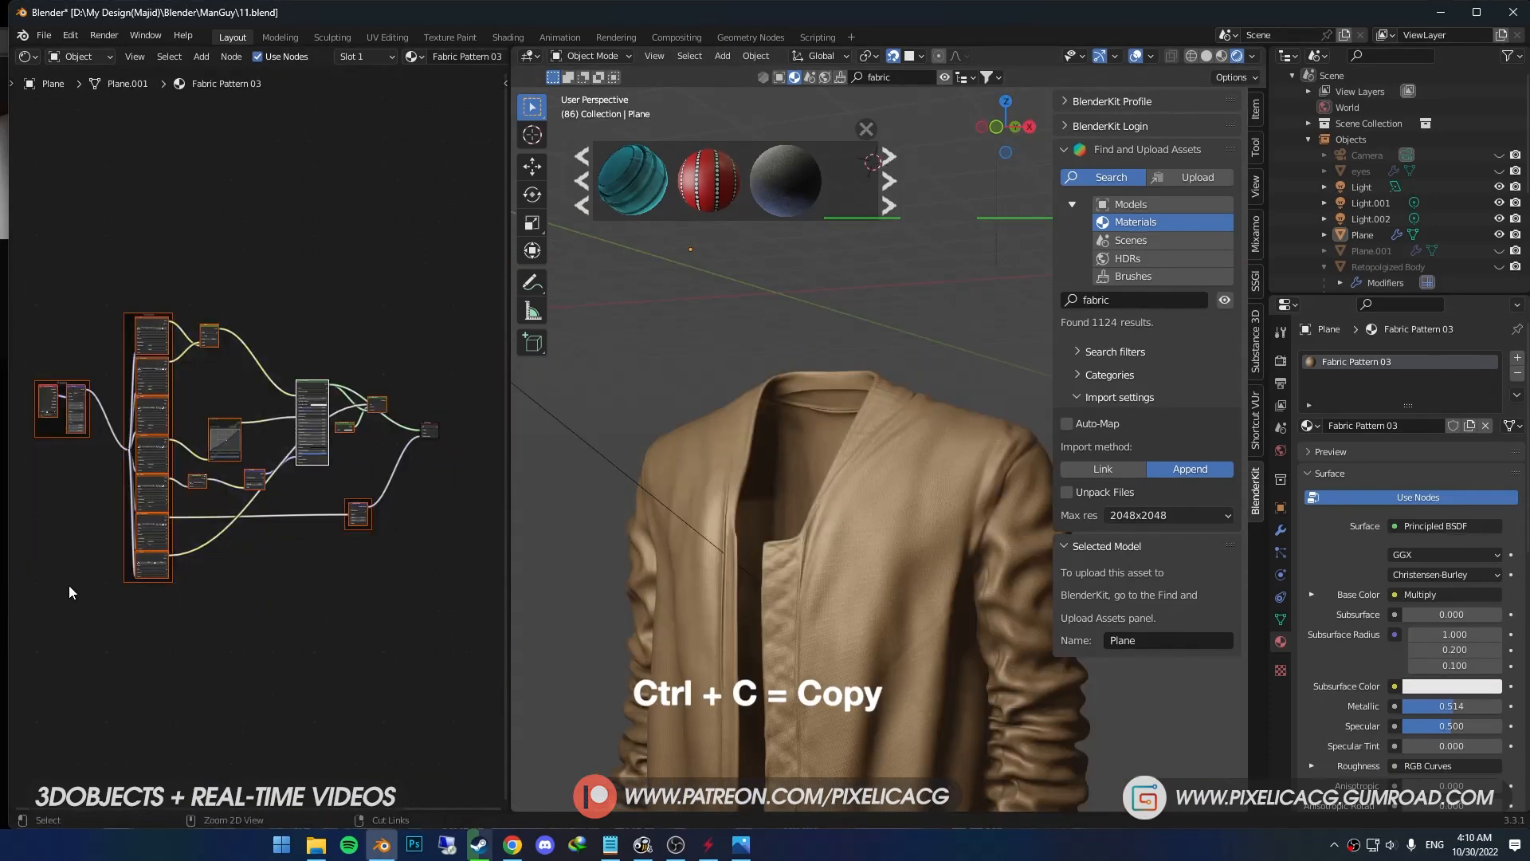
- Switch the jacket back to the Dark fabric material and paste the copied fabric nodes above the existing ones
{"action": "left_click", "coordinate": [1316, 424]}
{"action": "left_click", "coordinate": [1402, 450]}
{"action": "scroll", "coordinate": [220, 456], "scroll_direction": "down", "scroll_amount": 2}
{"action": "middle_click_drag", "start_coordinate": [220, 456], "coordinate": [227, 421]}
{"action": "left_click", "coordinate": [287, 576]}
{"action": "middle_click_drag", "start_coordinate": [194, 308], "coordinate": [204, 521]}
{"action": "key", "text": "ctrl+v"}
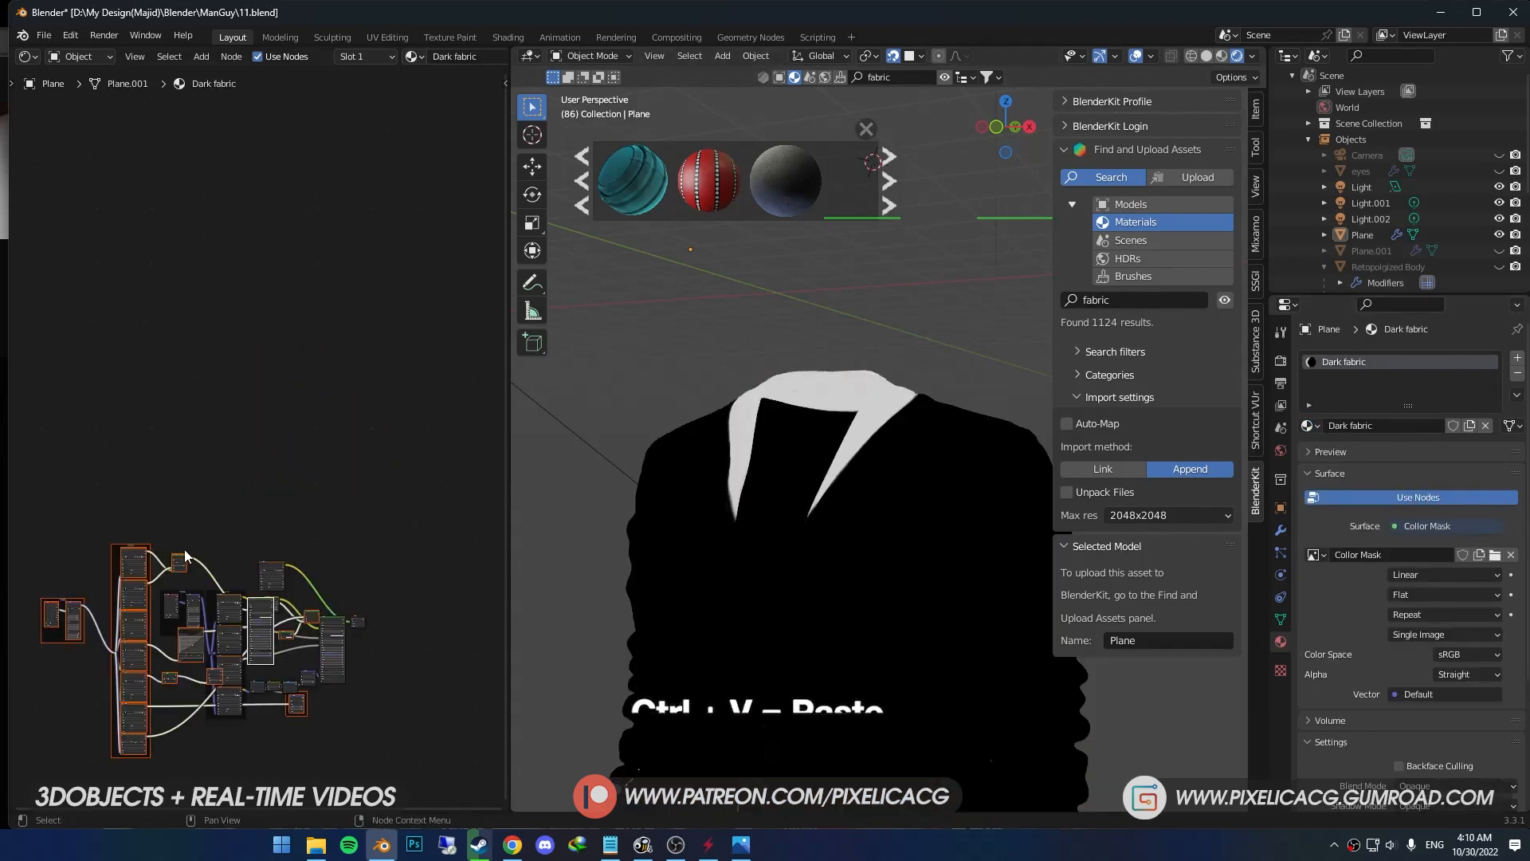
{"action": "left_click_drag", "start_coordinate": [133, 548], "coordinate": [163, 373]}
{"action": "middle_click_drag", "start_coordinate": [398, 570], "coordinate": [372, 551]}
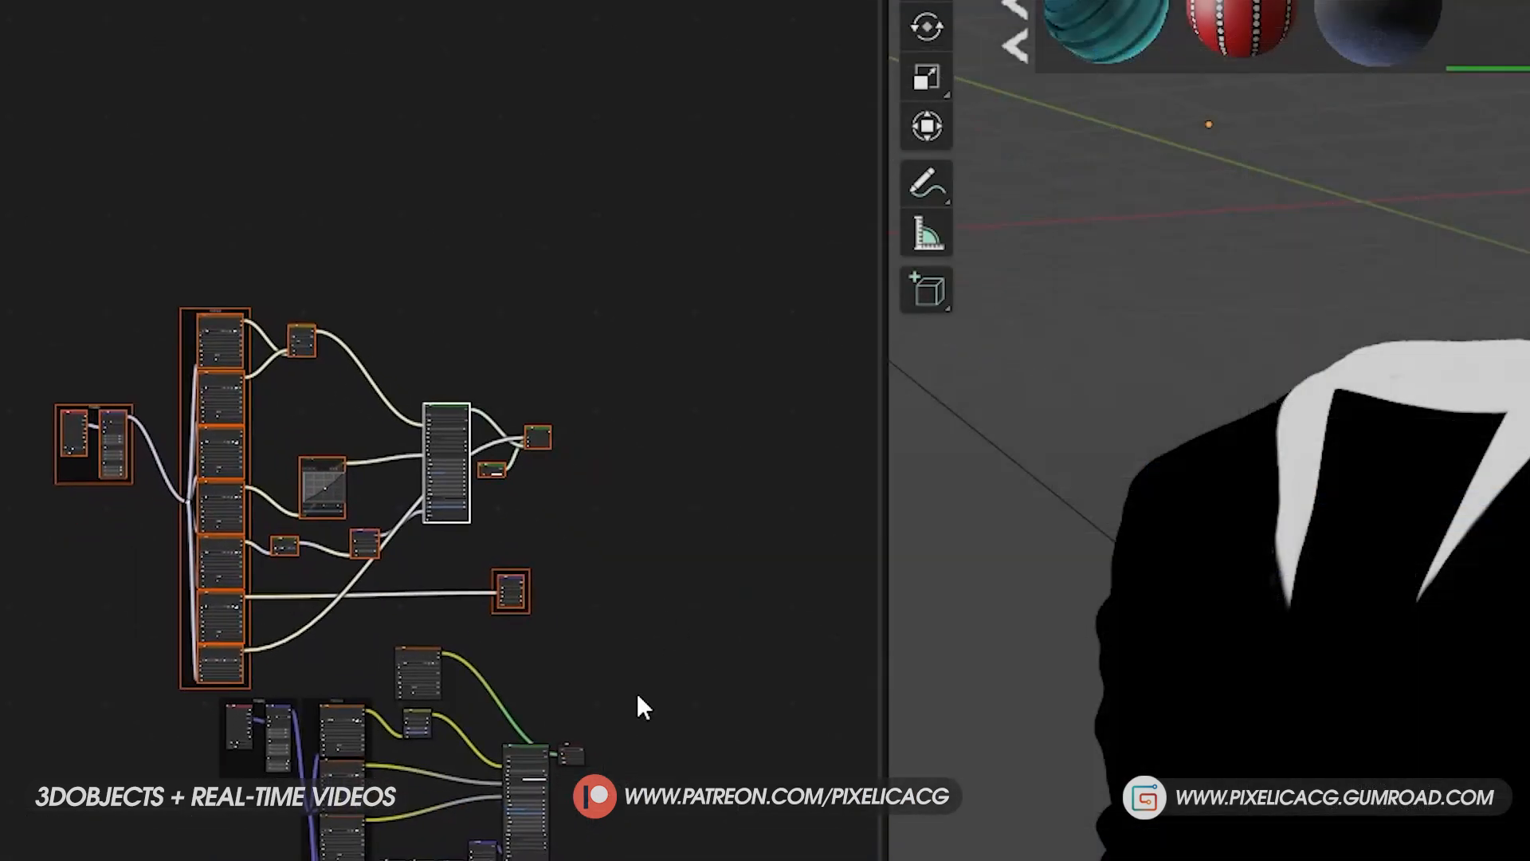
- Move the Material Output and Collor Mask nodes aside and delete the pasted shader nodes following the new fabric's Principled BSDF
{"action": "left_click_drag", "start_coordinate": [569, 749], "coordinate": [810, 735]}
{"action": "left_click_drag", "start_coordinate": [420, 652], "coordinate": [627, 674]}
{"action": "scroll", "coordinate": [626, 676], "scroll_direction": "up", "scroll_amount": 4}
{"action": "middle_click_drag", "start_coordinate": [622, 671], "coordinate": [508, 645]}
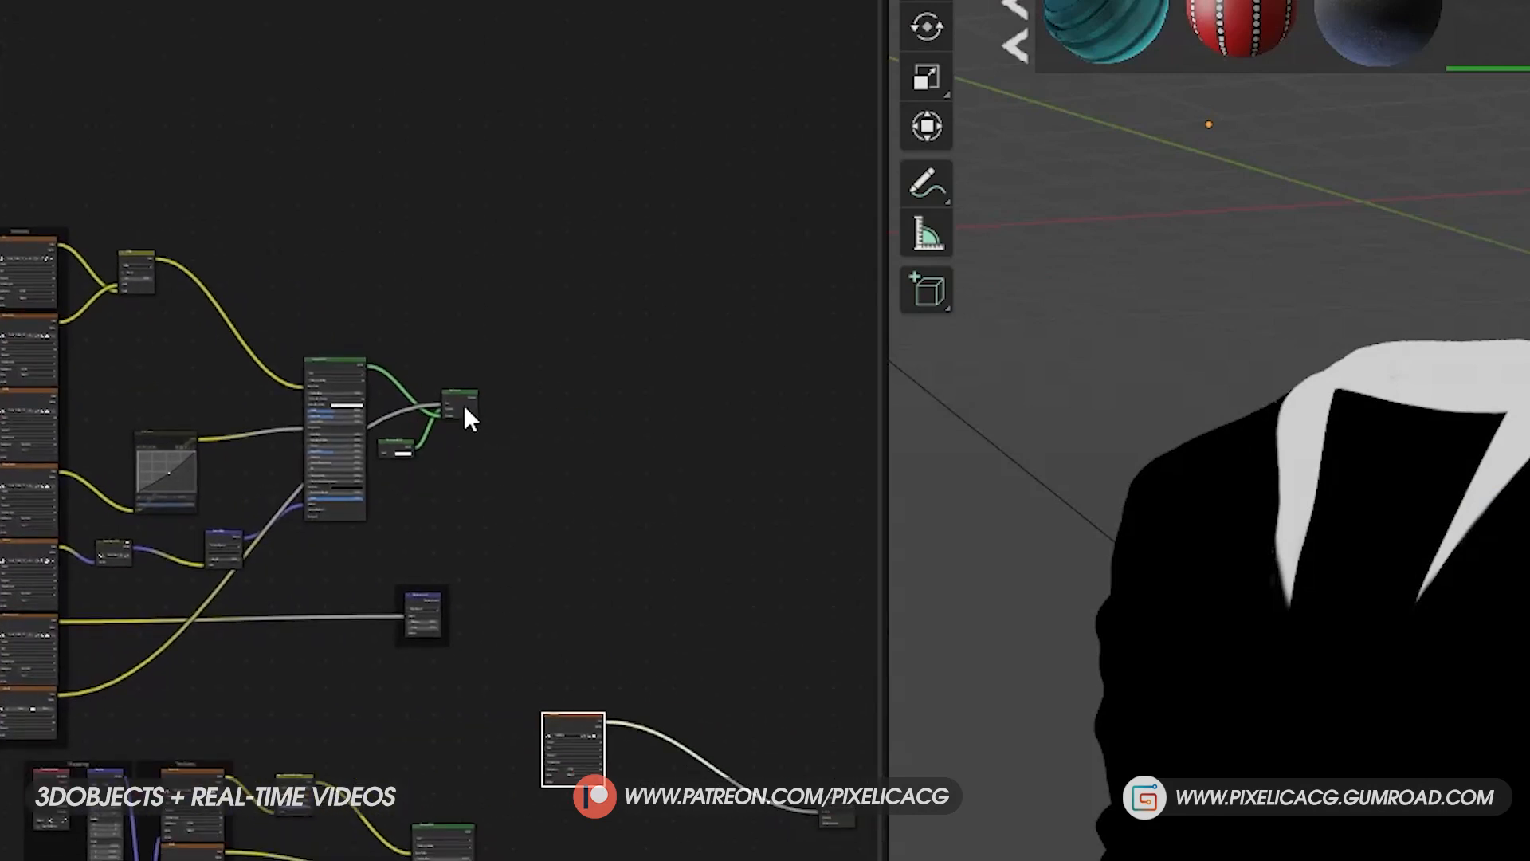
{"action": "scroll", "coordinate": [470, 405], "scroll_direction": "up", "scroll_amount": 4}
{"action": "key", "text": "x"}
- Add a Mix Shader node in the free space above the Collor Mask node
{"action": "scroll", "coordinate": [383, 485], "scroll_direction": "down", "scroll_amount": 3}
{"action": "key", "text": "shift+a"}
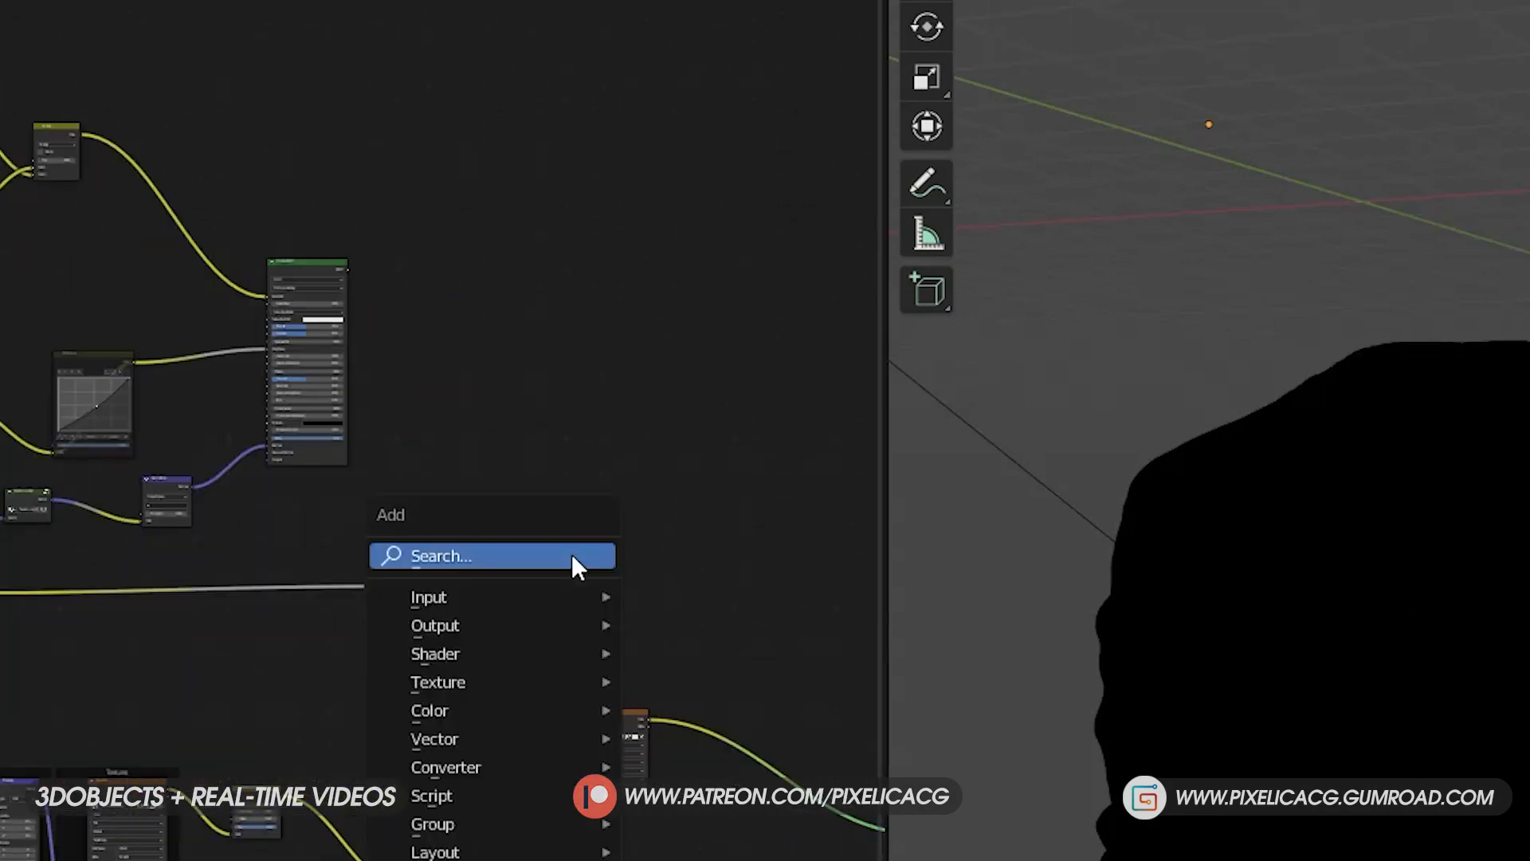
{"action": "type", "text": "mix"}
{"action": "key", "text": "Down"}
{"action": "key", "text": "Return"}
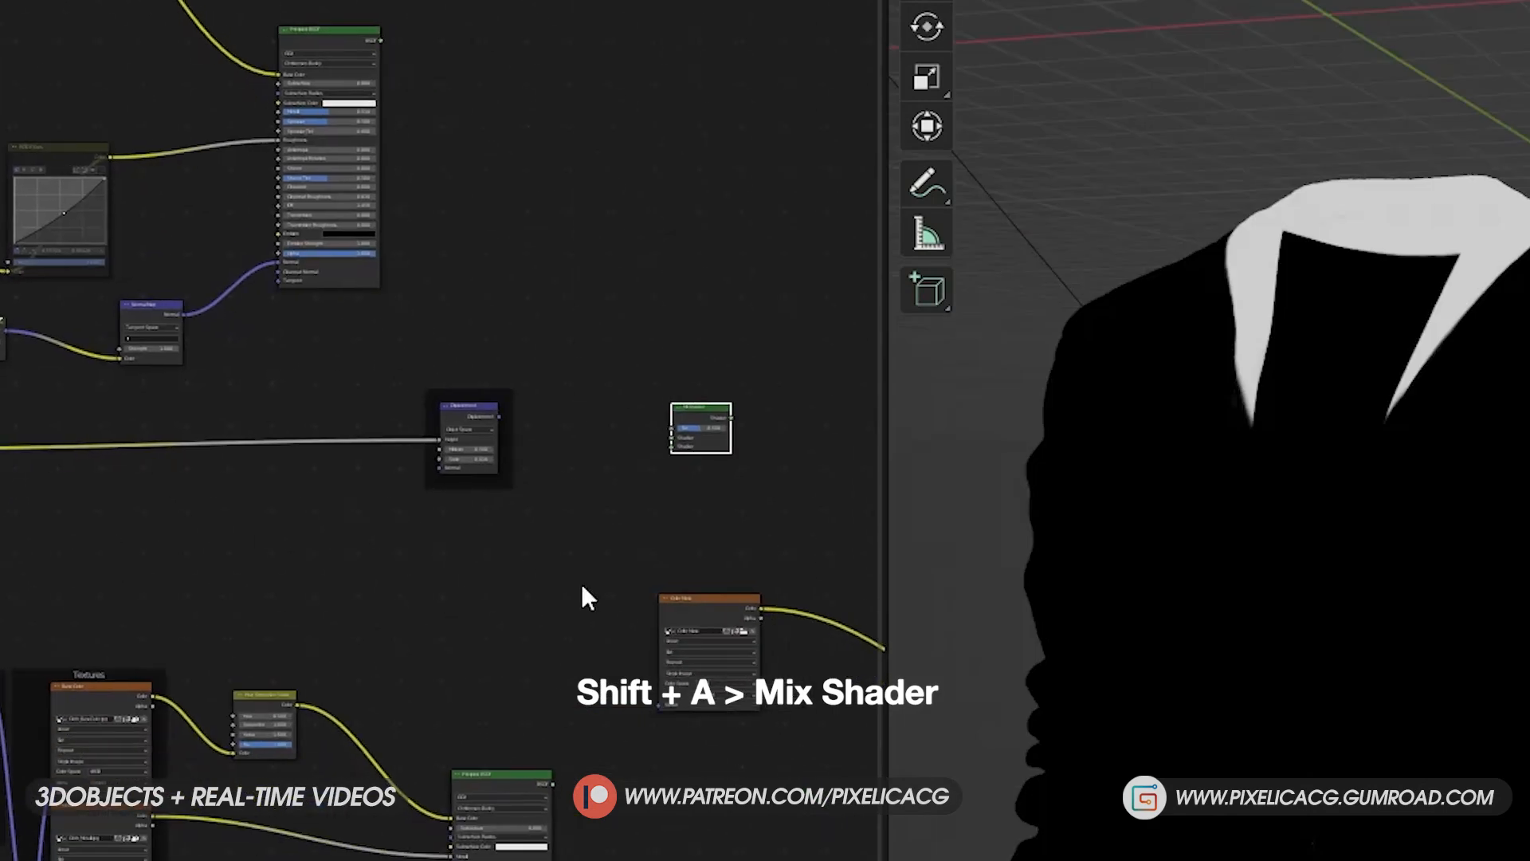
- Connect the Collor Mask color to the Mix Shader's factor and both Principled BSDFs to its shader inputs, dark fabric first
{"action": "left_click", "coordinate": [703, 603]}
{"action": "left_click_drag", "start_coordinate": [731, 607], "coordinate": [652, 449]}
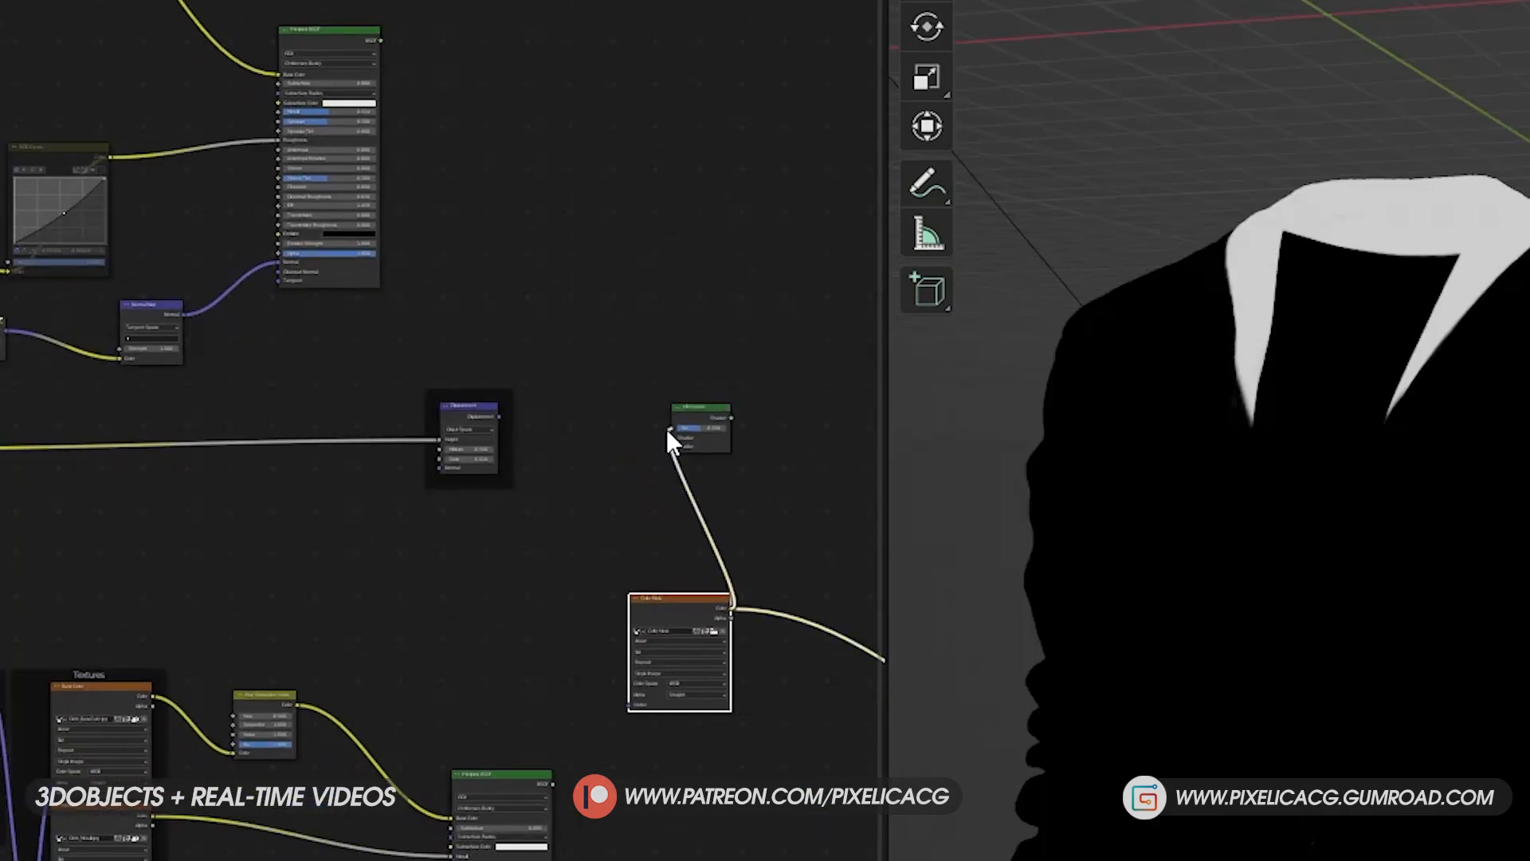
{"action": "left_click_drag", "start_coordinate": [700, 595], "coordinate": [566, 579]}
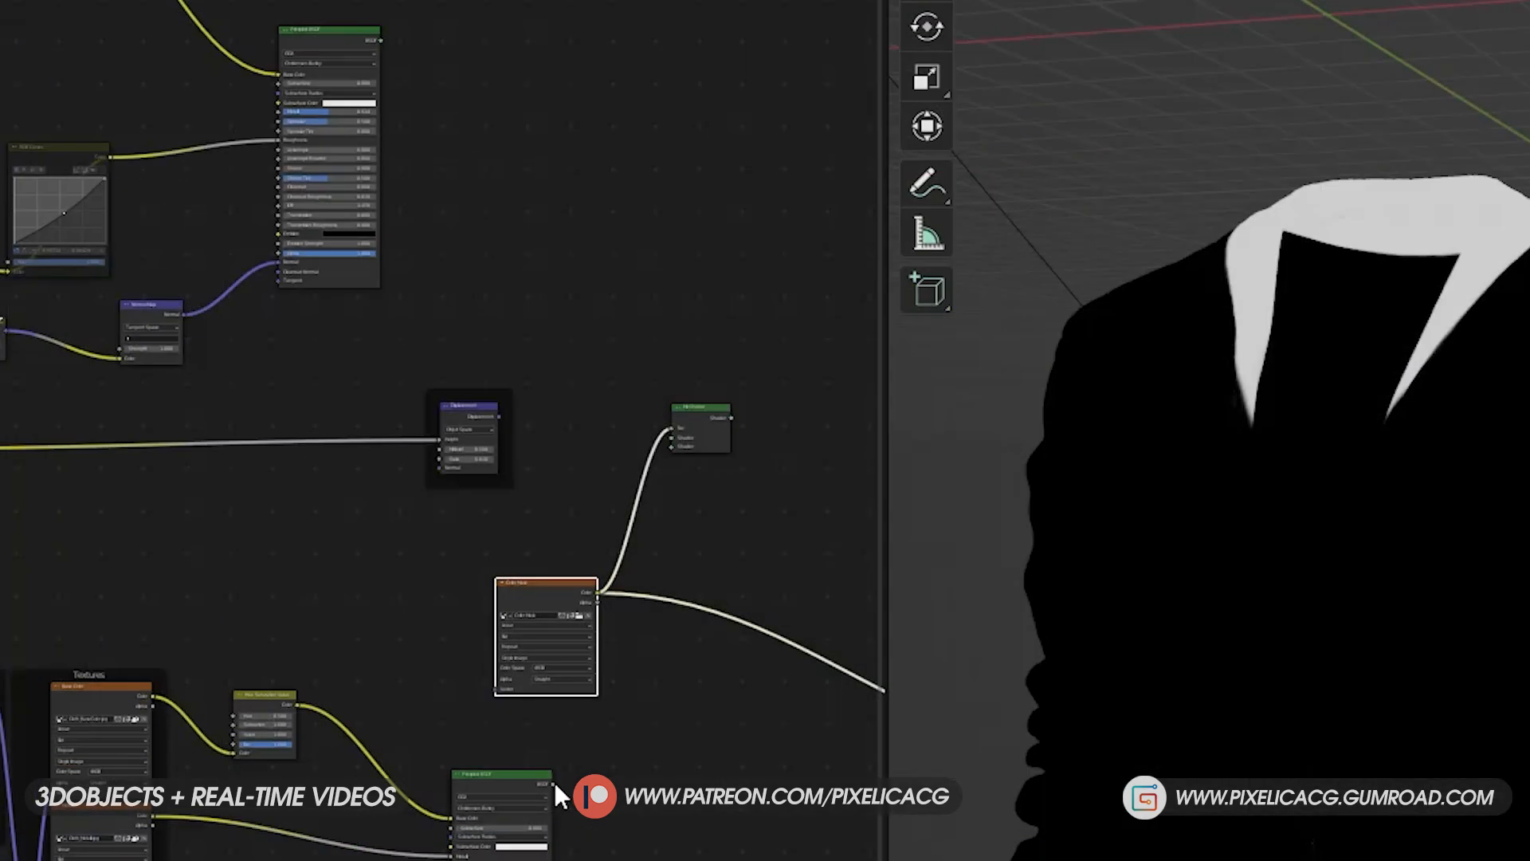
{"action": "left_click_drag", "start_coordinate": [322, 619], "coordinate": [386, 429]}
{"action": "left_click_drag", "start_coordinate": [668, 449], "coordinate": [669, 446]}
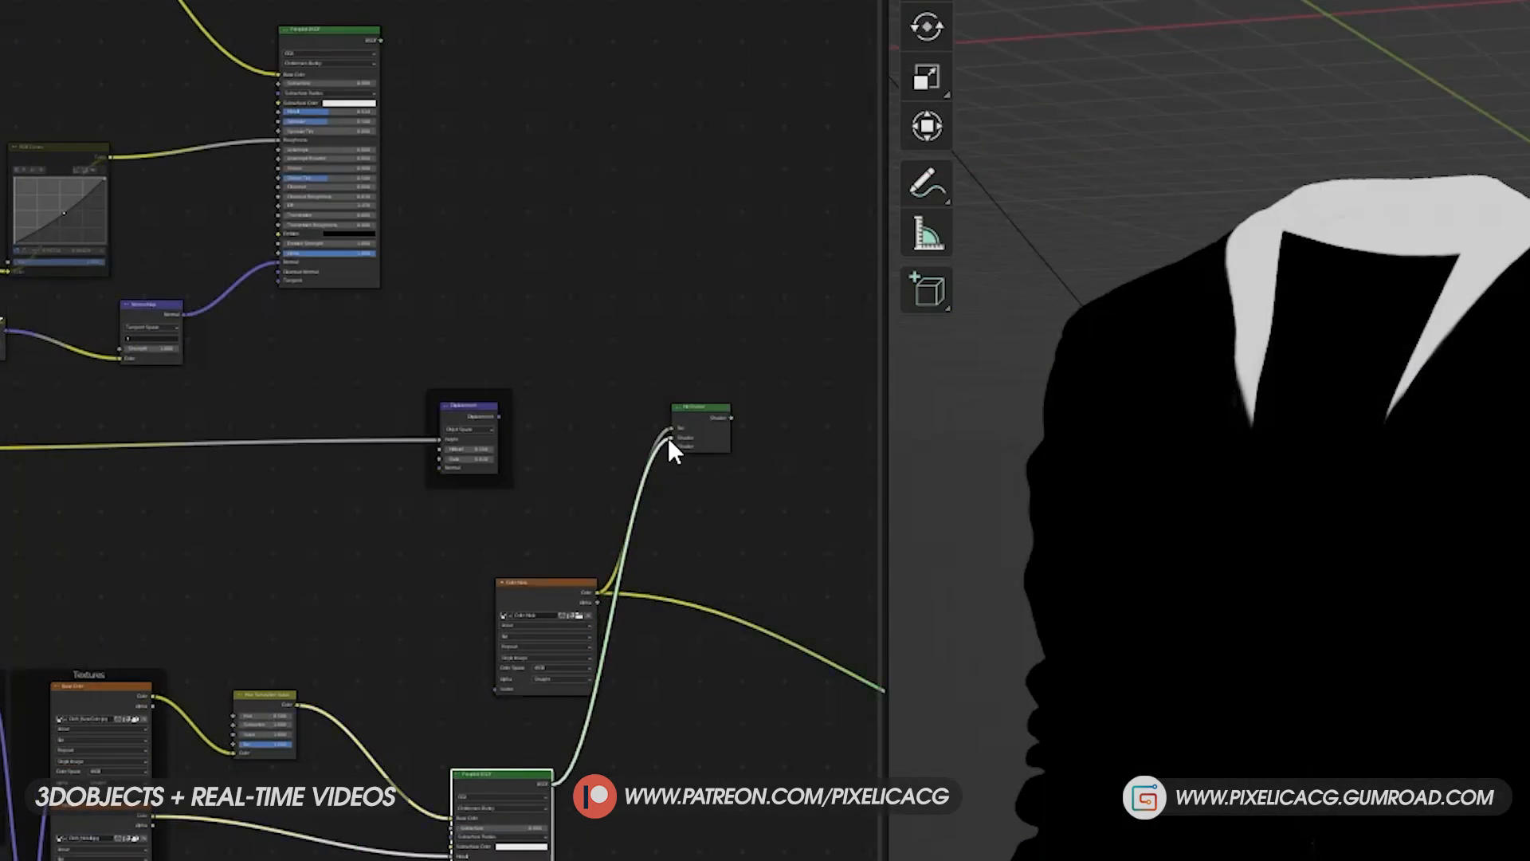
{"action": "left_click_drag", "start_coordinate": [370, 41], "coordinate": [673, 443]}
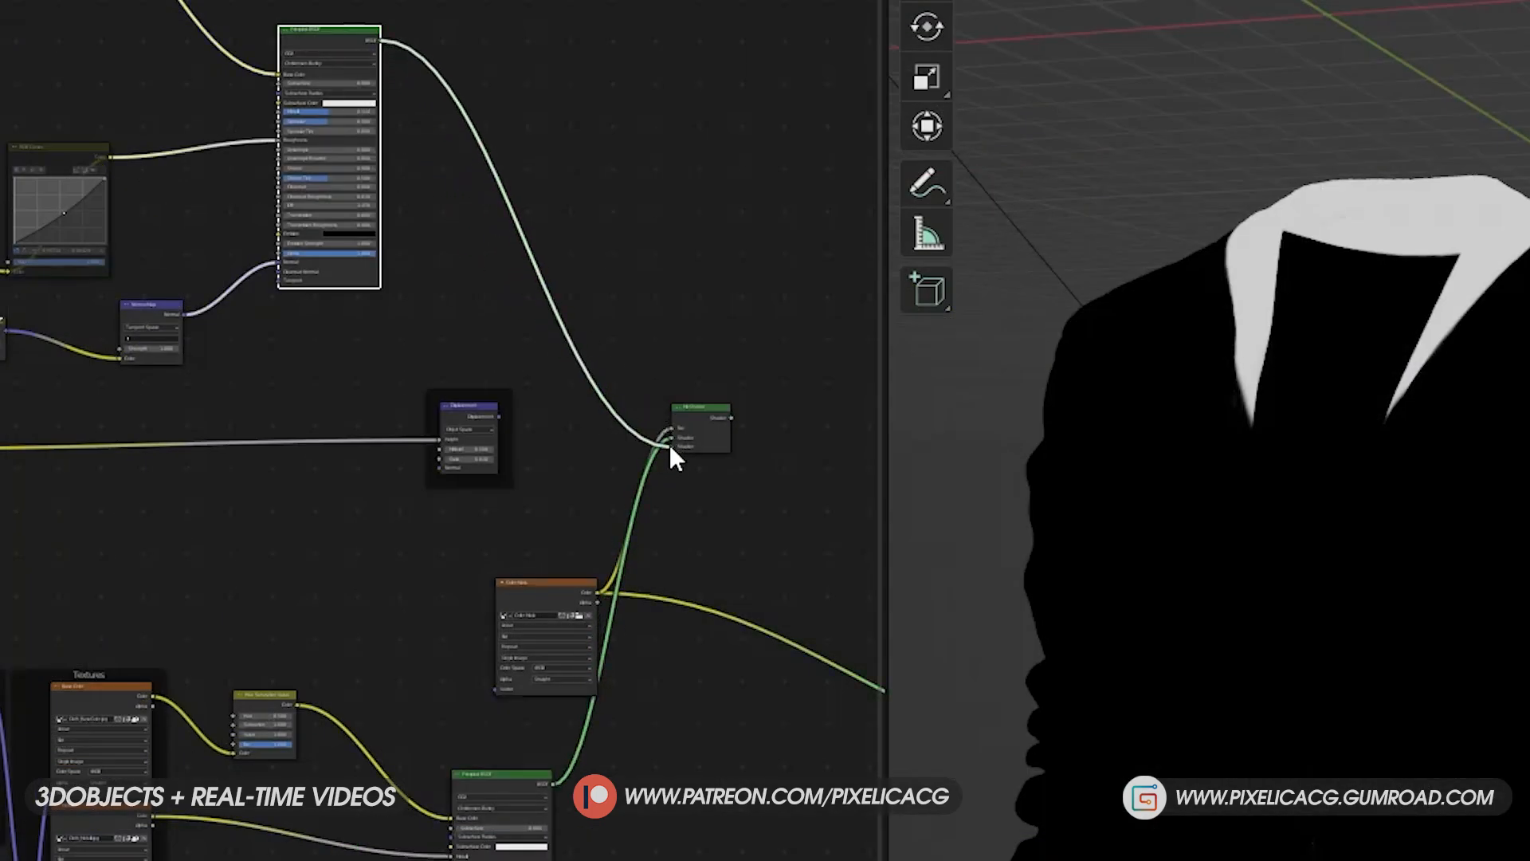
- Connect the Mix Shader and the pasted Displacement node to the Material Output and check the two fabrics on the jacket
{"action": "middle_click_drag", "start_coordinate": [760, 545], "coordinate": [414, 420]}
{"action": "left_click_drag", "start_coordinate": [741, 603], "coordinate": [420, 318]}
{"action": "mouse_move", "coordinate": [169, 301]}
{"action": "left_mouse_down"}
{"action": "mouse_move", "coordinate": [345, 363]}
{"action": "mouse_move", "coordinate": [423, 361]}
{"action": "left_mouse_up"}
{"action": "middle_click_drag", "start_coordinate": [423, 340], "coordinate": [503, 390]}
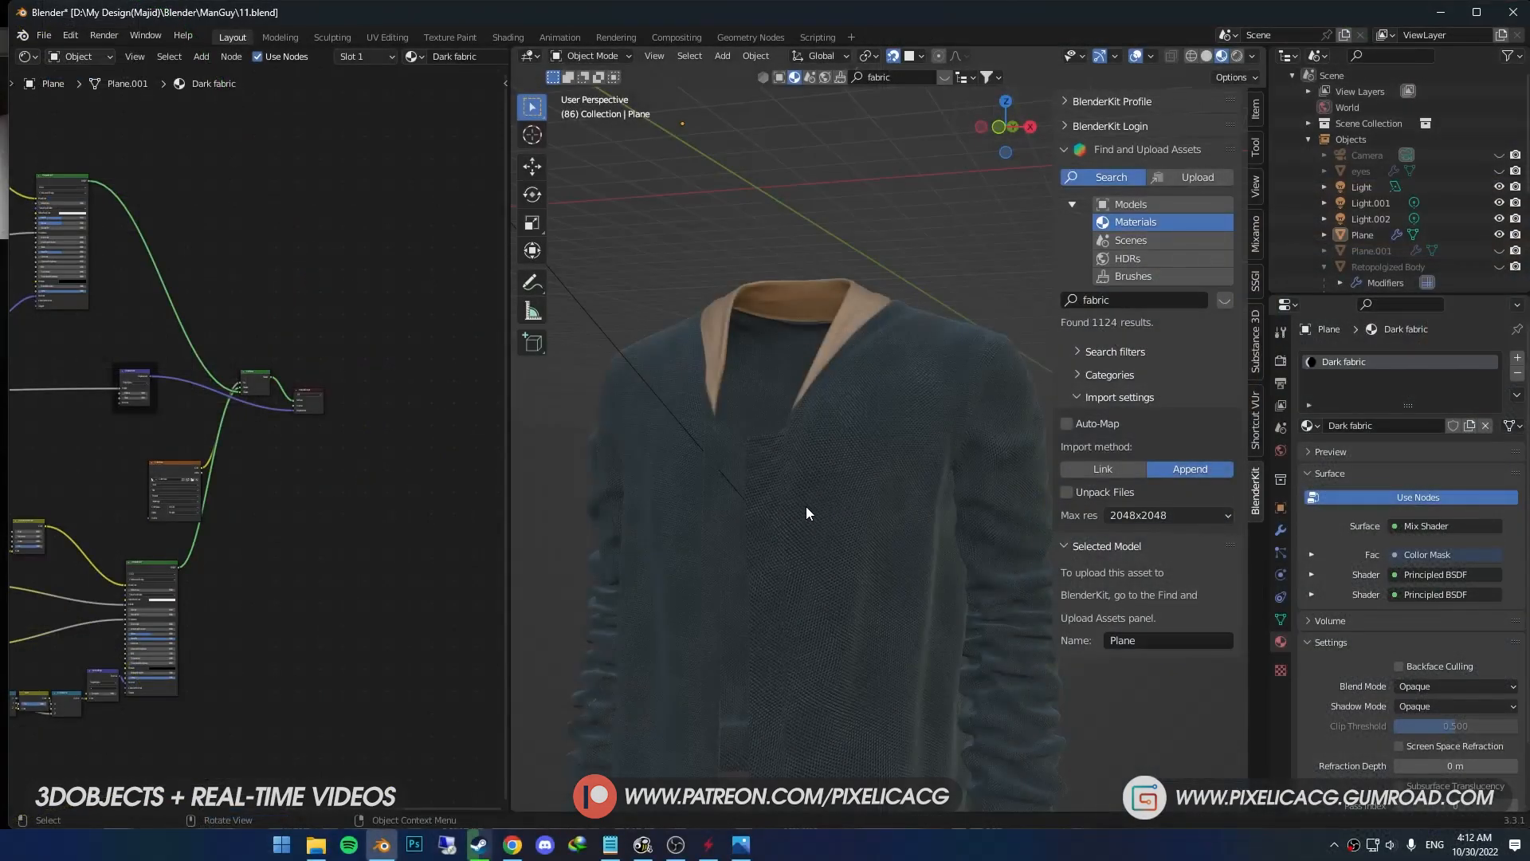
{"action": "middle_click_drag", "start_coordinate": [805, 505], "coordinate": [852, 532]}
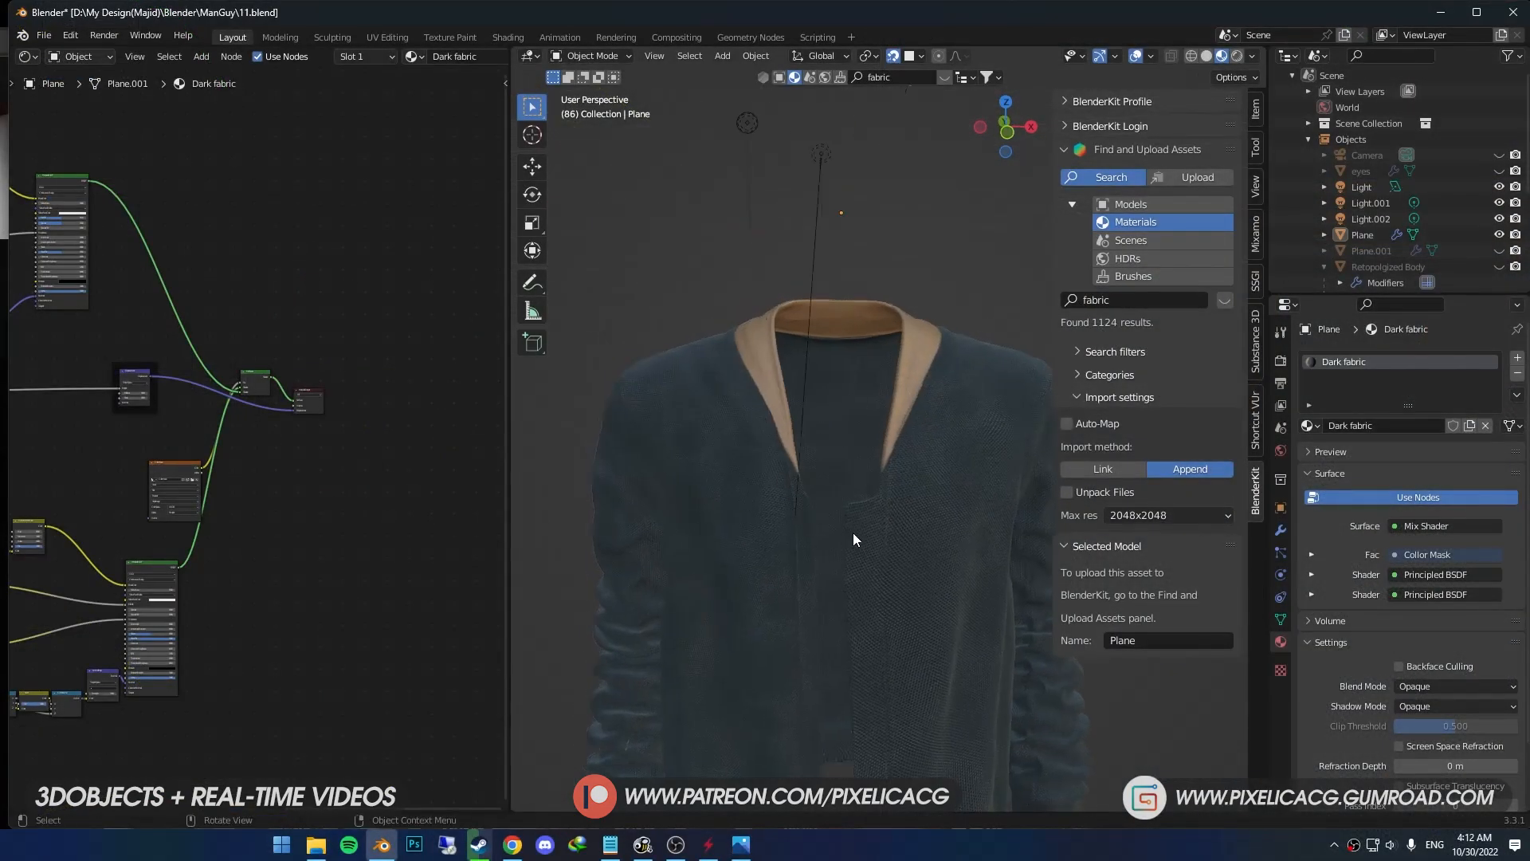
{"action": "scroll", "coordinate": [828, 531], "scroll_direction": "up", "scroll_amount": 4}
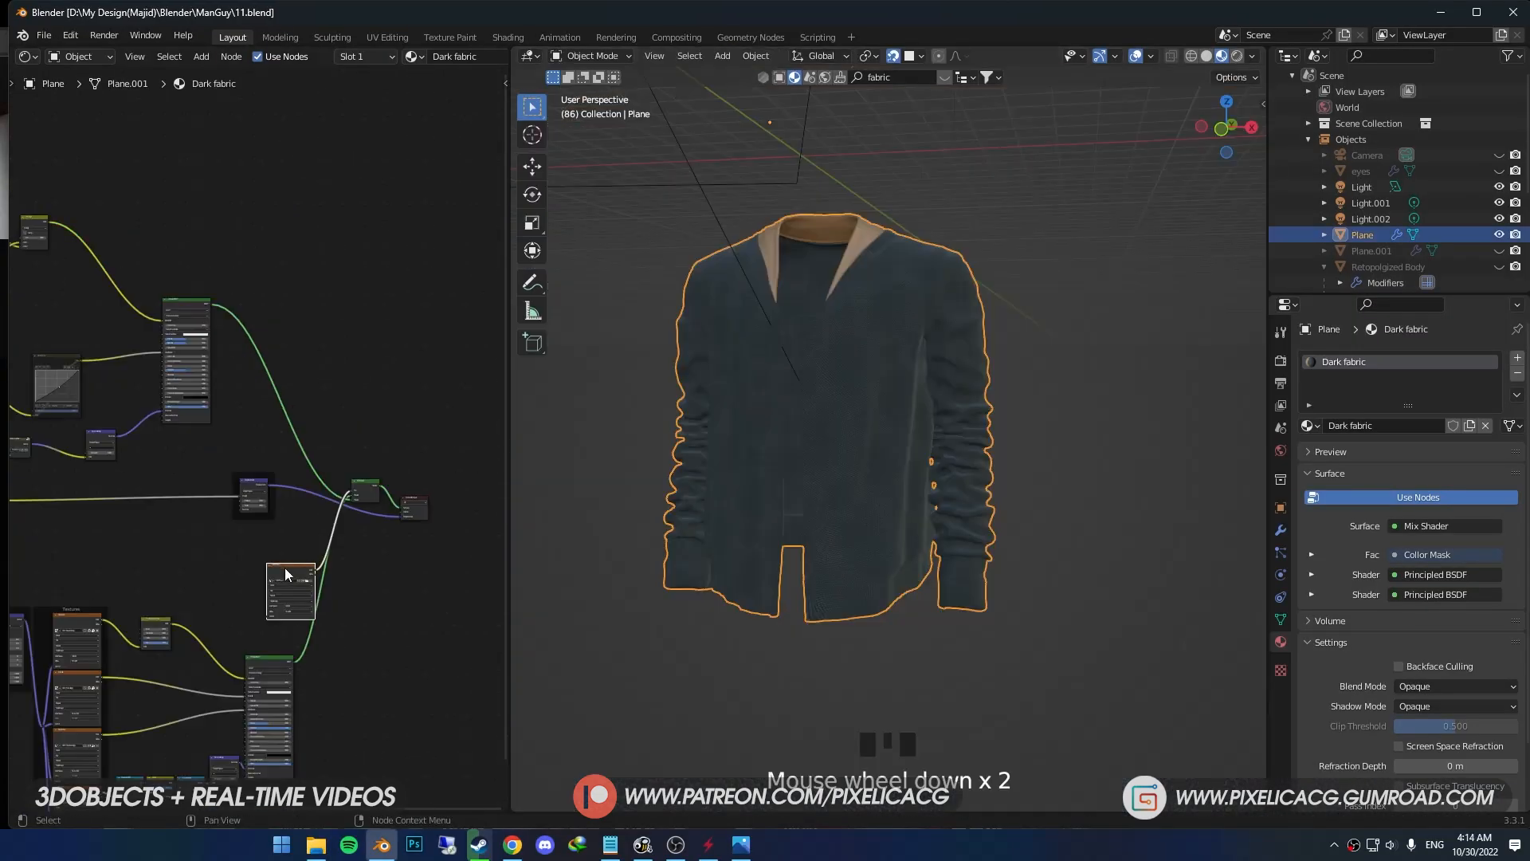
- Add an Image Texture node in the empty area beside the collar fabric's Principled BSDF
{"action": "middle_click_drag", "start_coordinate": [297, 253], "coordinate": [273, 326]}
{"action": "key", "text": "shift+a"}
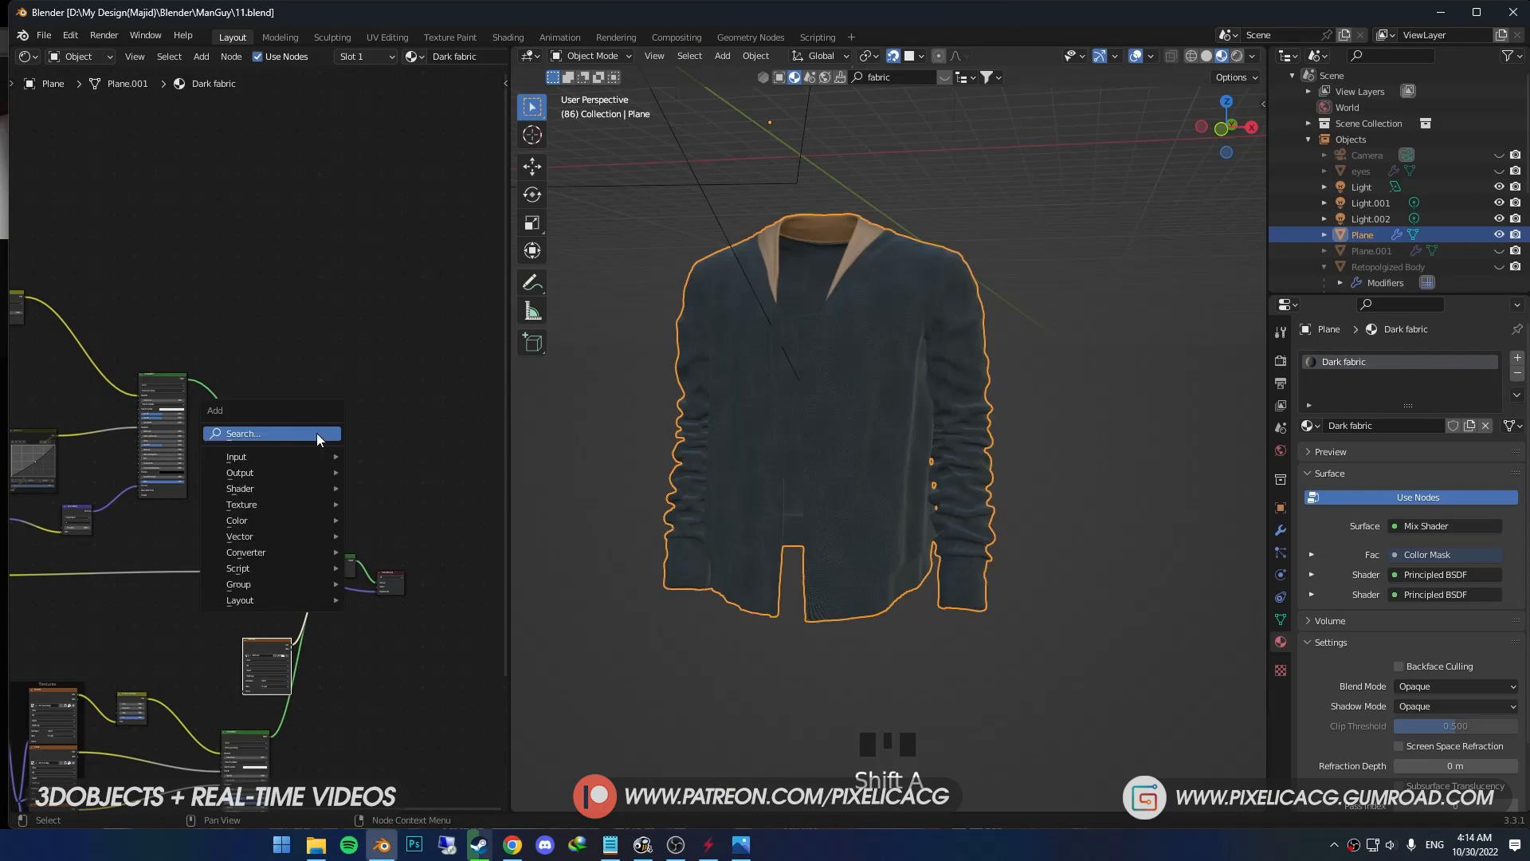
{"action": "left_click", "coordinate": [317, 438]}
{"action": "type", "text": "im"}
{"action": "key", "text": "Return"}
{"action": "left_click", "coordinate": [313, 402]}
{"action": "scroll", "coordinate": [370, 380], "scroll_direction": "up", "scroll_amount": 8}
{"action": "middle_click_drag", "start_coordinate": [409, 405], "coordinate": [301, 473]}
- Create a new image named Bottom in the added texture node with a size of 3072 px
{"action": "left_click", "coordinate": [504, 502]}
{"action": "left_click", "coordinate": [530, 562]}
{"action": "type", "text": "Bot"}
{"action": "key", "text": "Return"}
{"action": "left_click", "coordinate": [585, 588]}
{"action": "type", "text": "3072"}
{"action": "key", "text": "Tab"}
{"action": "key", "text": "Return"}
{"action": "left_click", "coordinate": [510, 812]}
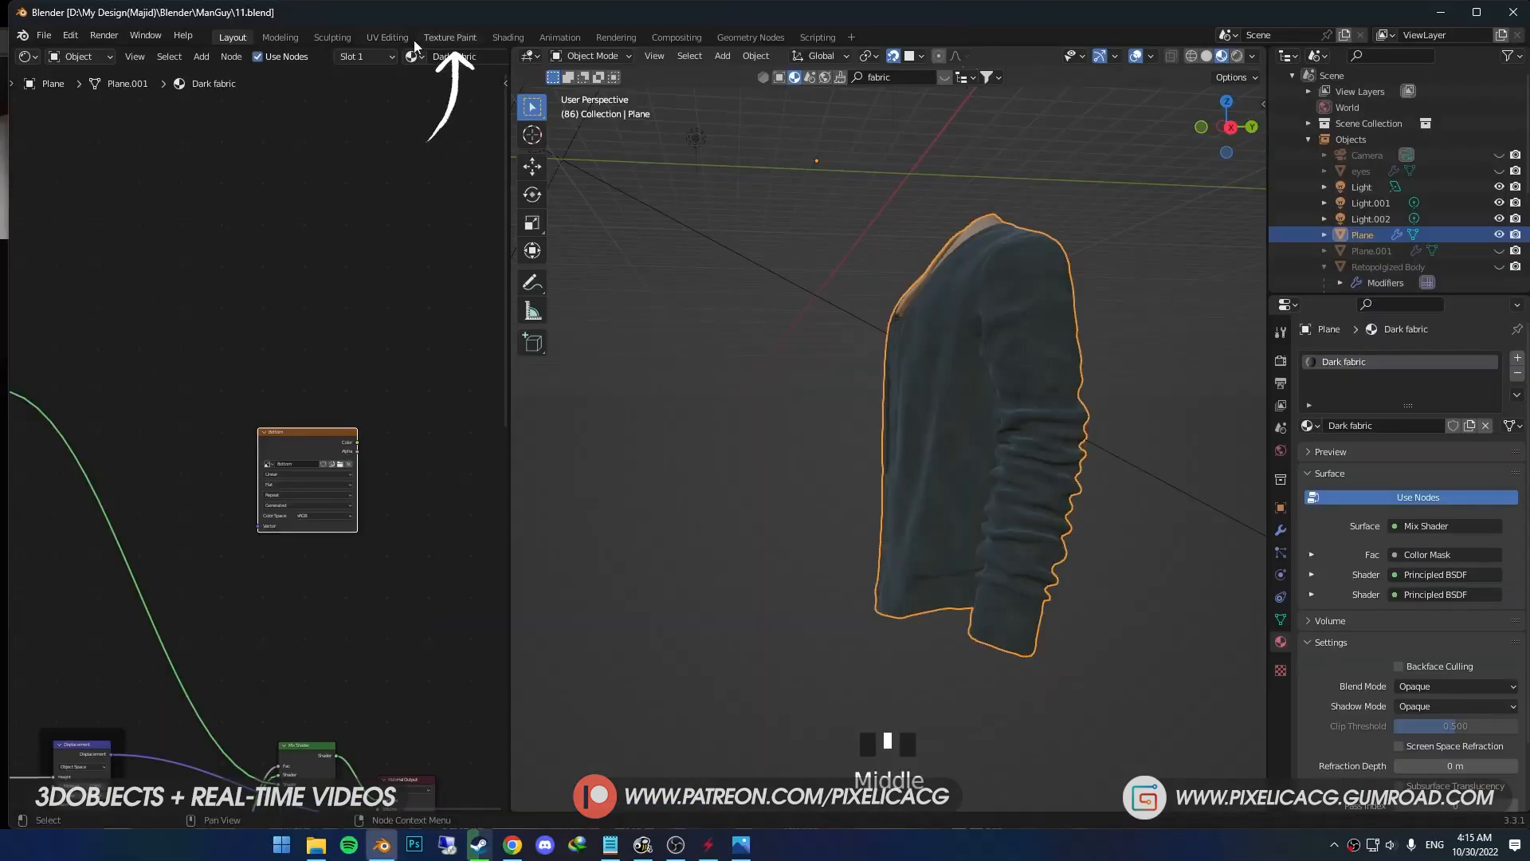
- Switch to the Texture Paint workspace and save the blank Bottom image to disk
{"action": "left_click", "coordinate": [418, 38]}
{"action": "left_click", "coordinate": [151, 55]}
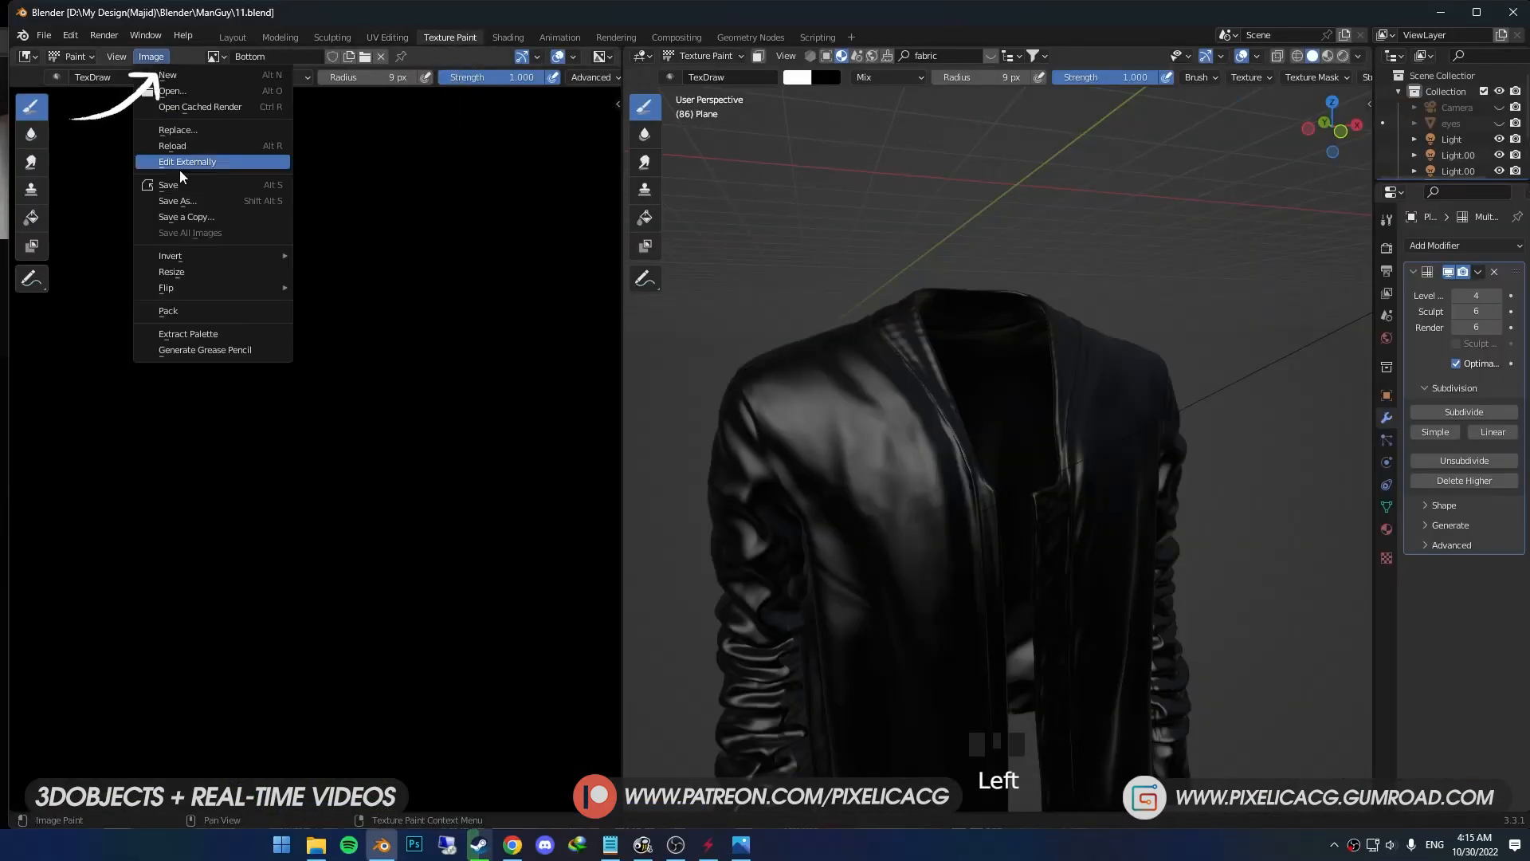
{"action": "left_click", "coordinate": [188, 198]}
{"action": "left_click", "coordinate": [700, 640]}
{"action": "left_click", "coordinate": [1023, 638]}
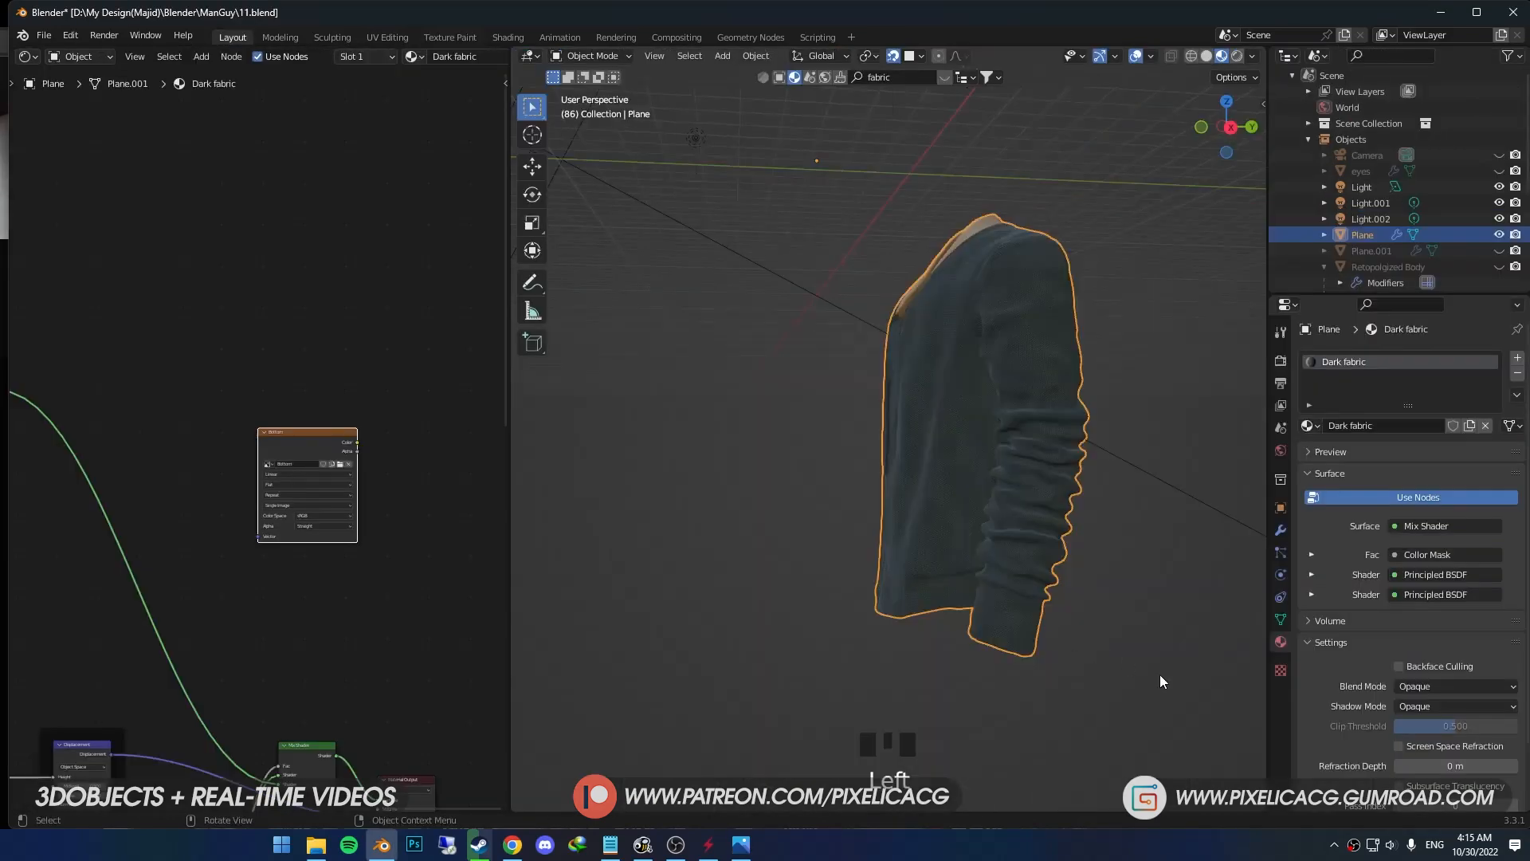
- In the Layout workspace, switch the jacket to Texture Paint mode and preview the Bottom image node on it
{"action": "middle_click_drag", "start_coordinate": [1159, 674], "coordinate": [860, 504]}
{"action": "key", "text": "ctrl+Tab"}
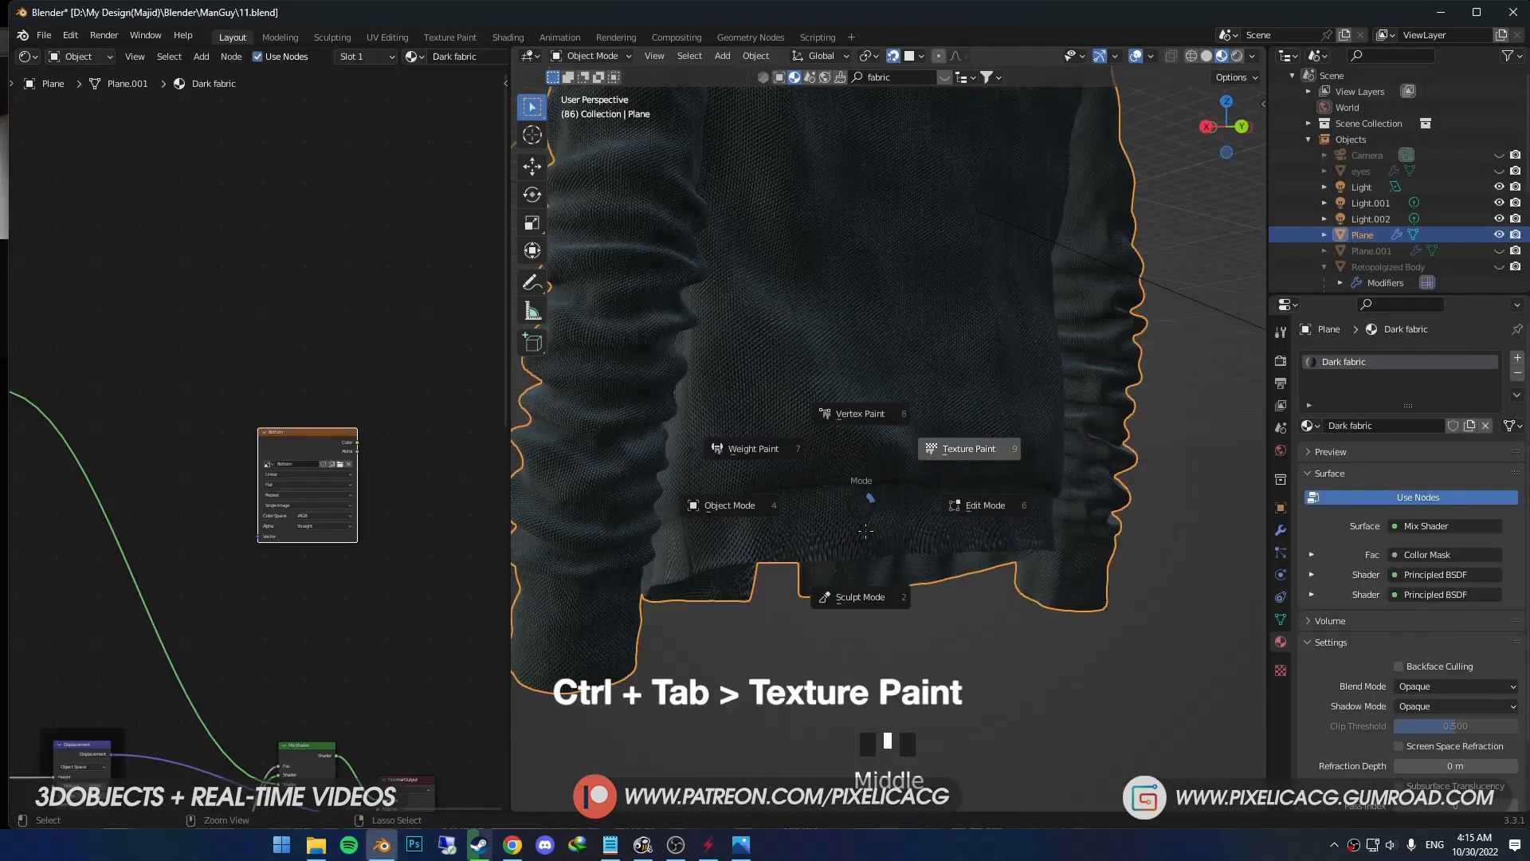
{"action": "left_click", "coordinate": [885, 519]}
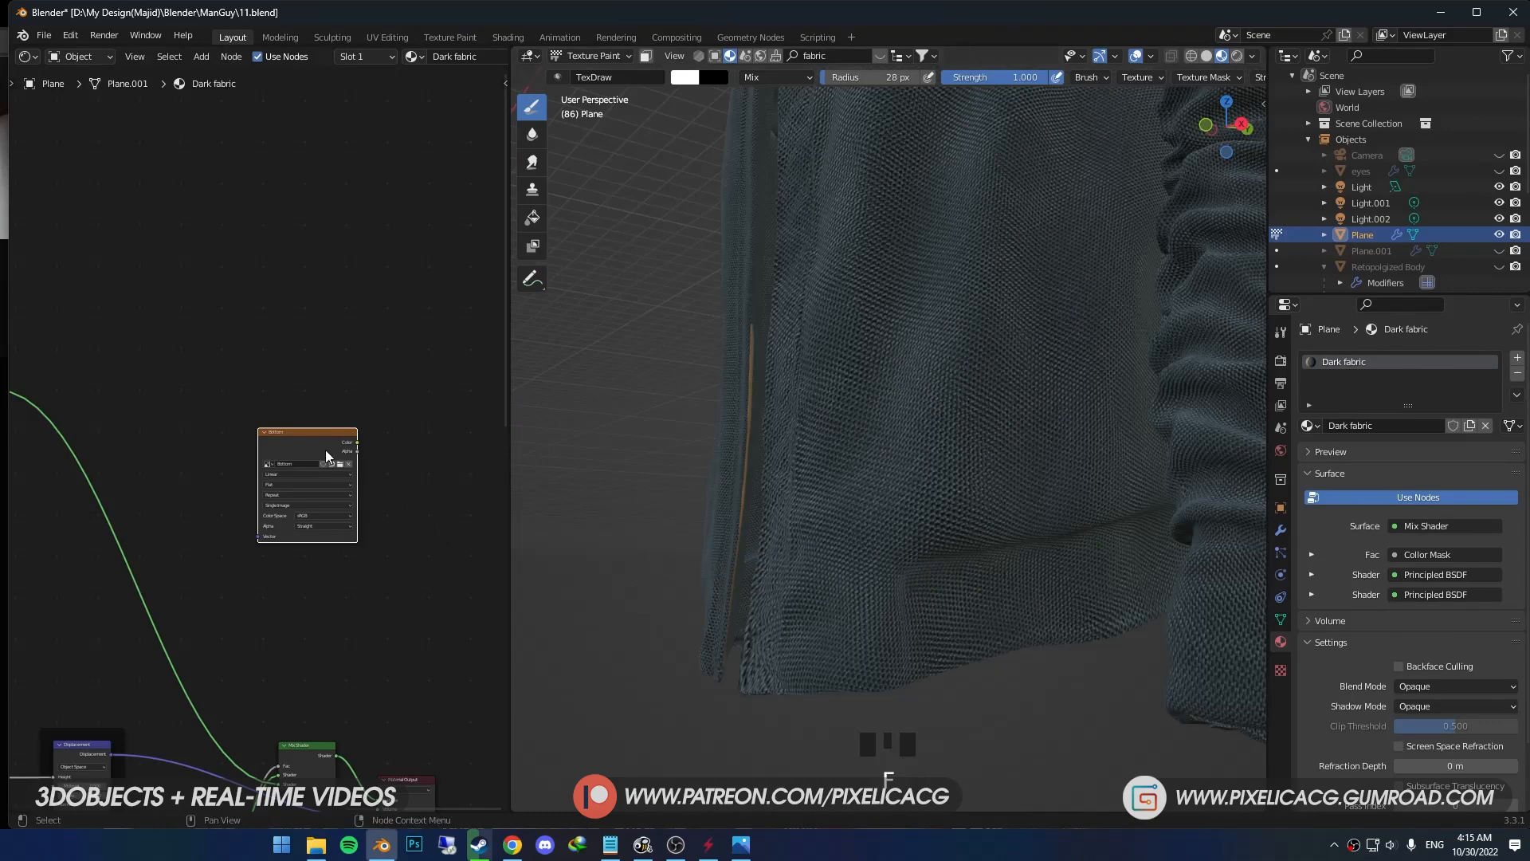
{"action": "left_click", "coordinate": [326, 456], "text": "ctrl+shift"}
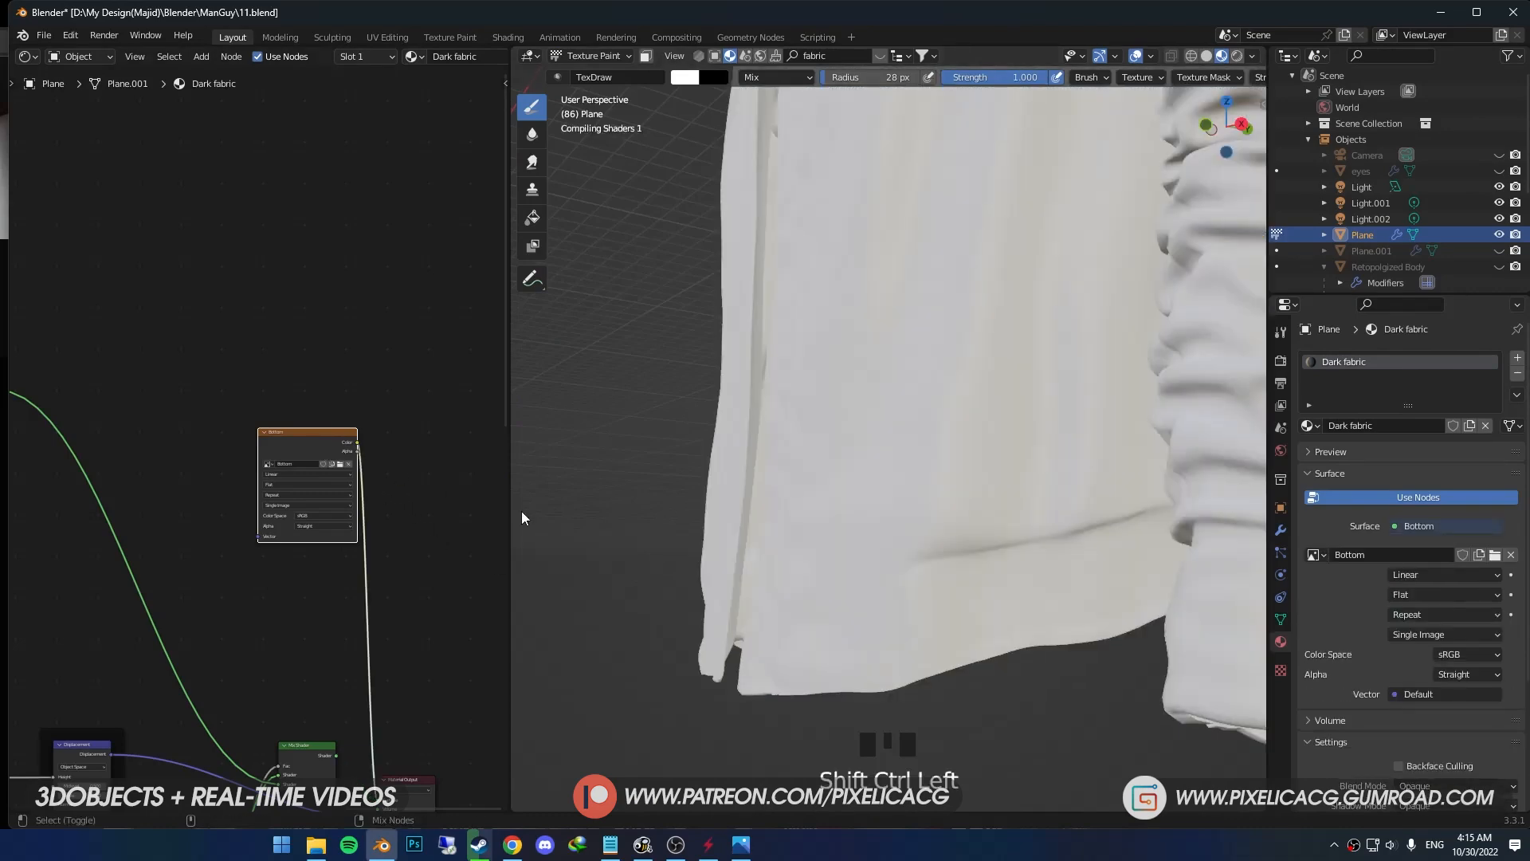
- Paint the jacket's front hem band white on the Bottom image with a 42 px brush
{"action": "left_click_drag", "start_coordinate": [929, 644], "coordinate": [929, 590]}
{"action": "left_click", "coordinate": [1013, 564]}
{"action": "middle_click_drag", "start_coordinate": [932, 498], "coordinate": [972, 488]}
{"action": "left_click_drag", "start_coordinate": [972, 488], "coordinate": [983, 480]}
{"action": "middle_click_drag", "start_coordinate": [983, 480], "coordinate": [957, 478]}
{"action": "mouse_move", "coordinate": [956, 478]}
{"action": "left_mouse_down"}
{"action": "mouse_move", "coordinate": [988, 472]}
{"action": "mouse_move", "coordinate": [980, 510]}
{"action": "left_mouse_up"}
{"action": "mouse_move", "coordinate": [941, 494]}
{"action": "middle_mouse_down", "text": "shift"}
{"action": "mouse_move", "coordinate": [827, 492]}
{"action": "mouse_move", "coordinate": [988, 486]}
{"action": "middle_mouse_up", "text": "shift"}
{"action": "left_click_drag", "start_coordinate": [1147, 518], "coordinate": [1092, 480]}
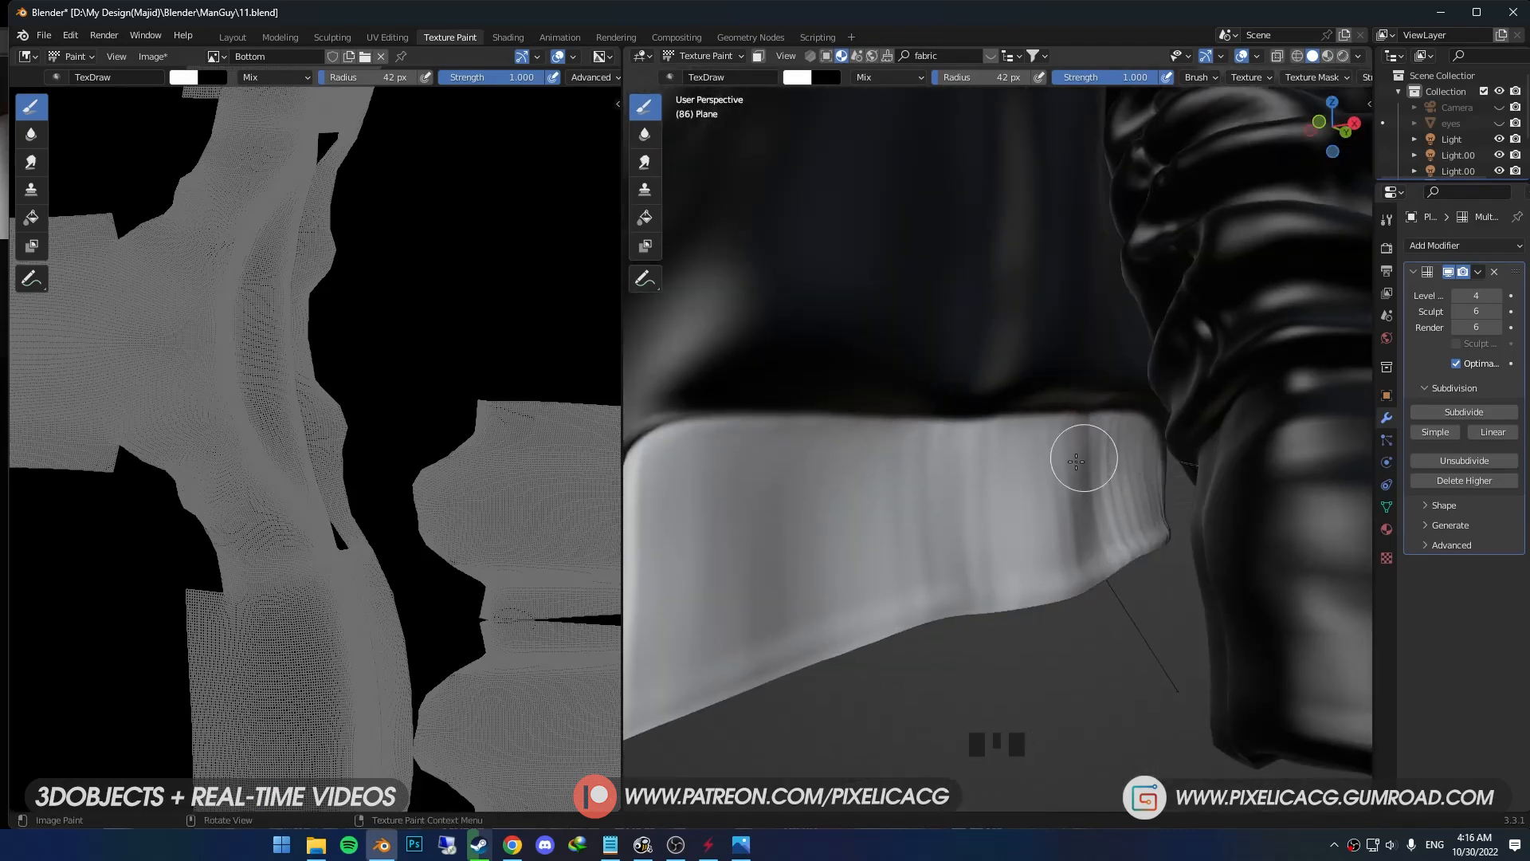
- Paint white around the side of the hem and along the upper seam of the back hem band
{"action": "middle_click_drag", "start_coordinate": [1143, 466], "coordinate": [885, 399]}
{"action": "left_click_drag", "start_coordinate": [885, 398], "coordinate": [908, 386]}
{"action": "middle_click_drag", "start_coordinate": [908, 386], "coordinate": [828, 470]}
{"action": "left_click_drag", "start_coordinate": [828, 470], "coordinate": [1092, 366]}
{"action": "mouse_move", "coordinate": [860, 455]}
{"action": "left_mouse_down"}
{"action": "mouse_move", "coordinate": [844, 506]}
{"action": "mouse_move", "coordinate": [884, 509]}
{"action": "left_mouse_up"}
{"action": "middle_click_drag", "start_coordinate": [885, 510], "coordinate": [768, 464]}
{"action": "left_click_drag", "start_coordinate": [768, 465], "coordinate": [1094, 400]}
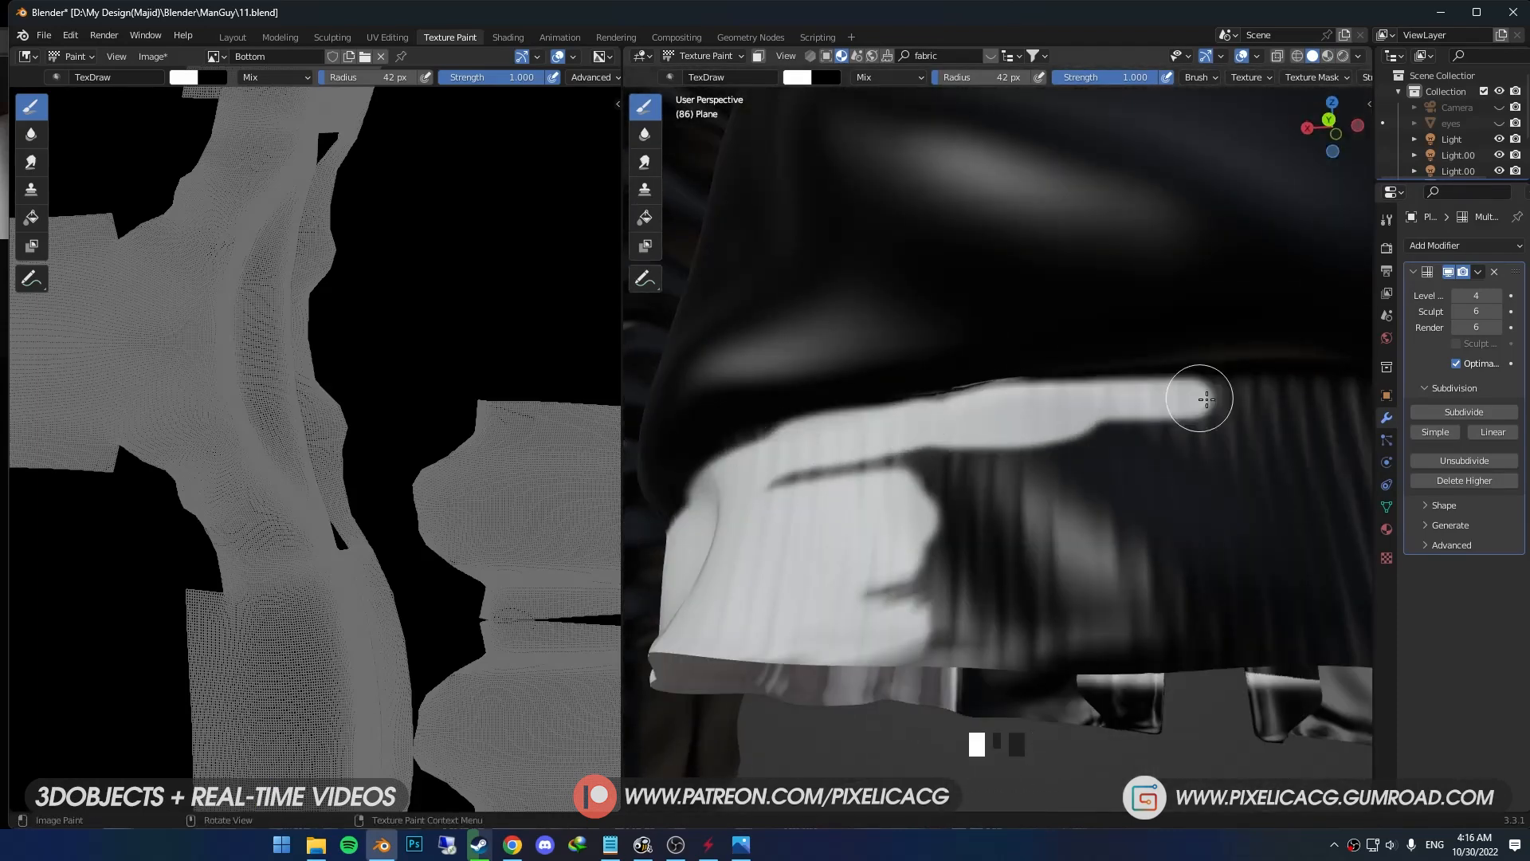
{"action": "middle_click_drag", "start_coordinate": [1094, 400], "coordinate": [727, 522], "text": "shift"}
{"action": "scroll", "coordinate": [727, 523], "scroll_direction": "down", "scroll_amount": 1}
{"action": "left_click_drag", "start_coordinate": [727, 523], "coordinate": [853, 526]}
{"action": "middle_click_drag", "start_coordinate": [853, 526], "coordinate": [801, 522]}
{"action": "left_click_drag", "start_coordinate": [801, 522], "coordinate": [878, 526]}
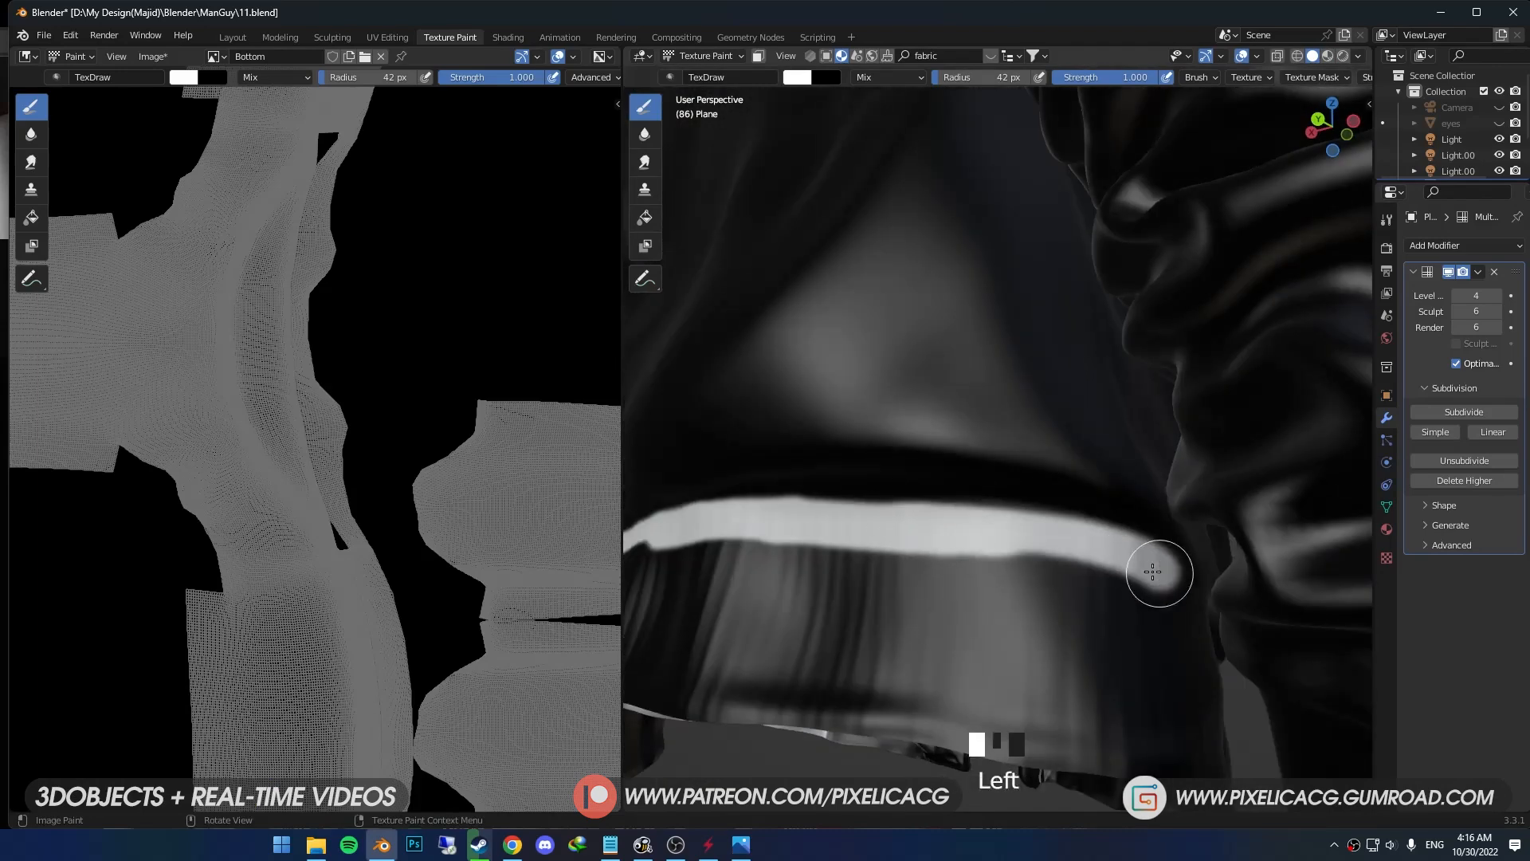
- Extend the white paint along the rest of the back hem and fill the band below its seam
{"action": "middle_click_drag", "start_coordinate": [1159, 569], "coordinate": [940, 542]}
{"action": "left_click_drag", "start_coordinate": [940, 542], "coordinate": [995, 533]}
{"action": "middle_click_drag", "start_coordinate": [996, 532], "coordinate": [956, 521]}
{"action": "left_click_drag", "start_coordinate": [956, 522], "coordinate": [1137, 583]}
{"action": "middle_click_drag", "start_coordinate": [1137, 582], "coordinate": [757, 561]}
{"action": "left_click_drag", "start_coordinate": [757, 562], "coordinate": [778, 571]}
{"action": "middle_click_drag", "start_coordinate": [779, 571], "coordinate": [1004, 634]}
{"action": "mouse_move", "coordinate": [1004, 633]}
{"action": "left_mouse_down"}
{"action": "mouse_move", "coordinate": [834, 602]}
{"action": "mouse_move", "coordinate": [1076, 610]}
{"action": "left_mouse_up"}
{"action": "mouse_move", "coordinate": [1076, 609]}
{"action": "middle_mouse_down"}
{"action": "mouse_move", "coordinate": [946, 543]}
{"action": "mouse_move", "coordinate": [717, 533]}
{"action": "middle_mouse_up"}
{"action": "mouse_move", "coordinate": [717, 534]}
{"action": "left_mouse_down"}
{"action": "mouse_move", "coordinate": [744, 523]}
{"action": "mouse_move", "coordinate": [884, 575]}
{"action": "left_mouse_up"}
{"action": "middle_click_drag", "start_coordinate": [885, 576], "coordinate": [844, 411]}
{"action": "mouse_move", "coordinate": [845, 410]}
{"action": "left_mouse_down"}
{"action": "mouse_move", "coordinate": [925, 509]}
{"action": "mouse_move", "coordinate": [929, 710]}
{"action": "left_mouse_up"}
- Set the brush radius to 60 px and fill the remaining front hem band with white
{"action": "key", "text": "f"}
{"action": "left_click", "coordinate": [948, 681]}
{"action": "scroll", "coordinate": [989, 742], "scroll_direction": "down", "scroll_amount": 2}
{"action": "key", "text": "x"}
{"action": "mouse_move", "coordinate": [897, 470]}
{"action": "left_mouse_down"}
{"action": "mouse_move", "coordinate": [912, 547]}
{"action": "mouse_move", "coordinate": [788, 458]}
{"action": "left_mouse_up"}
{"action": "key", "text": "f"}
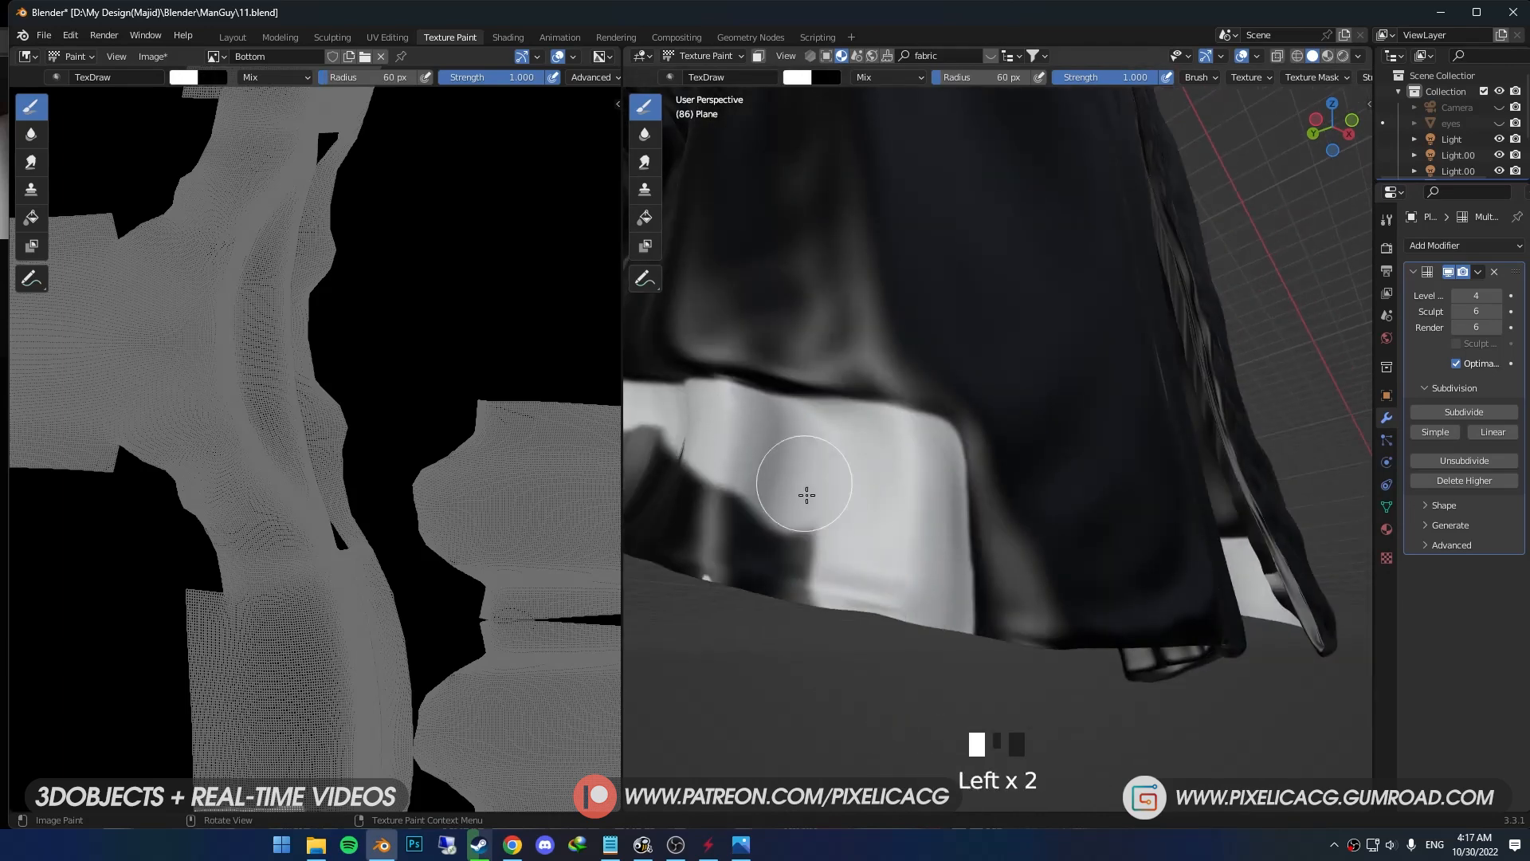
{"action": "middle_click_drag", "start_coordinate": [789, 458], "coordinate": [956, 518]}
{"action": "left_click_drag", "start_coordinate": [956, 518], "coordinate": [847, 523]}
{"action": "mouse_move", "coordinate": [847, 522]}
{"action": "middle_mouse_down"}
{"action": "mouse_move", "coordinate": [697, 571]}
{"action": "mouse_move", "coordinate": [1147, 478]}
{"action": "middle_mouse_up"}
{"action": "mouse_move", "coordinate": [1147, 478]}
{"action": "left_mouse_down"}
{"action": "mouse_move", "coordinate": [1110, 659]}
{"action": "mouse_move", "coordinate": [980, 462]}
{"action": "left_mouse_up"}
{"action": "scroll", "coordinate": [1055, 361], "scroll_direction": "up", "scroll_amount": 4}
- Clean up the hem mask's edges with the black color, restore white, and check the whole jacket
{"action": "key", "text": "x"}
{"action": "left_click_drag", "start_coordinate": [1012, 335], "coordinate": [1246, 447]}
{"action": "middle_click_drag", "start_coordinate": [1247, 447], "coordinate": [1179, 334]}
{"action": "left_click_drag", "start_coordinate": [1180, 330], "coordinate": [1274, 378]}
{"action": "key", "text": "x"}
{"action": "scroll", "coordinate": [1064, 431], "scroll_direction": "down", "scroll_amount": 5}
{"action": "middle_click_drag", "start_coordinate": [1064, 432], "coordinate": [1051, 523], "text": "shift"}
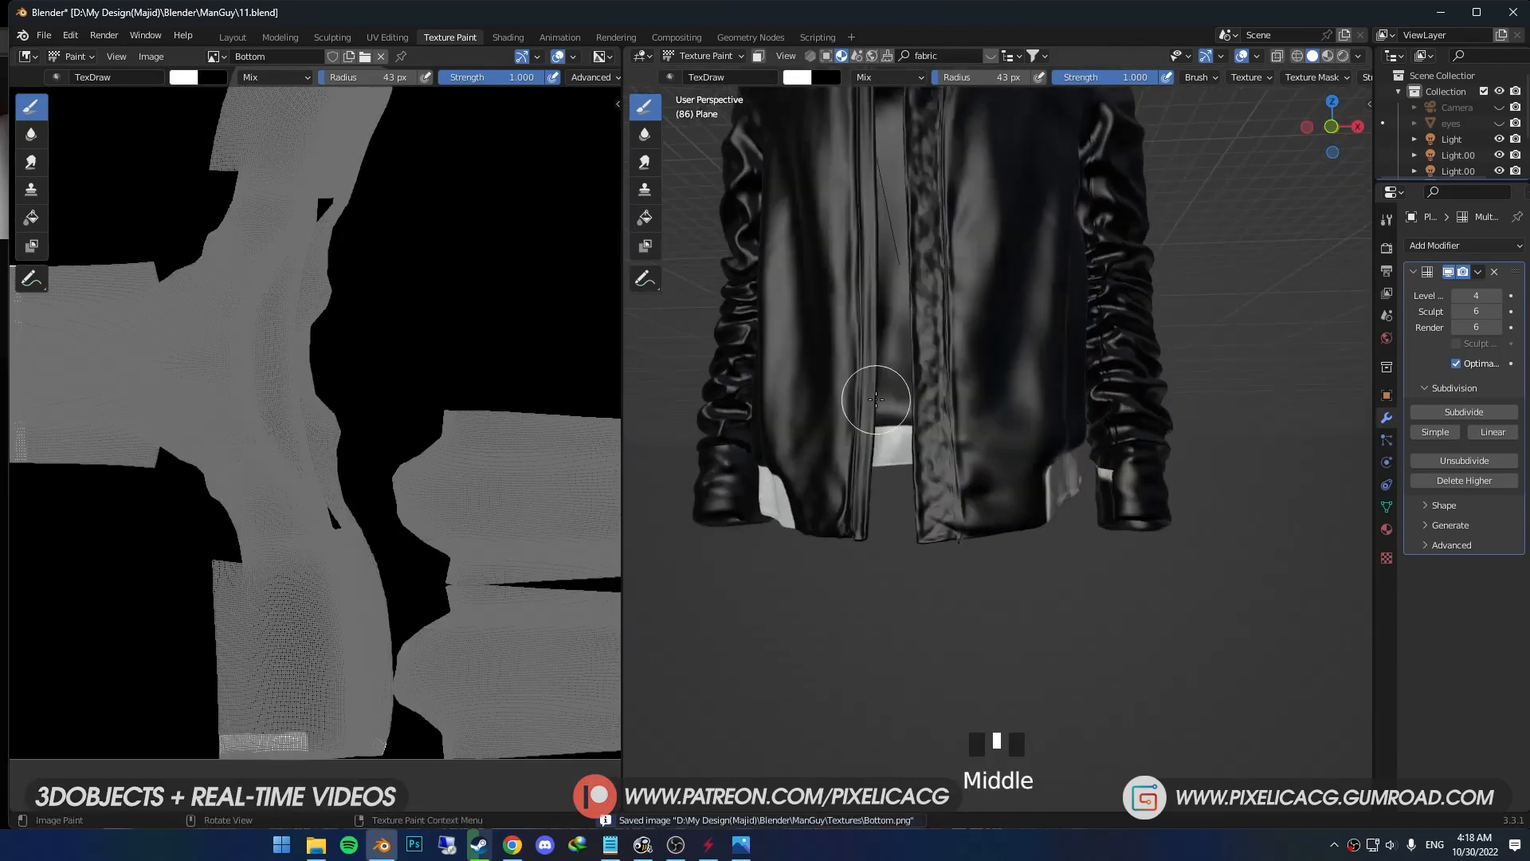
{"action": "scroll", "coordinate": [875, 399], "scroll_direction": "down", "scroll_amount": 4}
{"action": "middle_click_drag", "start_coordinate": [909, 383], "coordinate": [943, 478], "text": "shift"}
- Return the jacket to Object Mode, search BlenderKit materials for "carpet", and apply the Carpet material to it
{"action": "key", "text": "ctrl+Tab"}
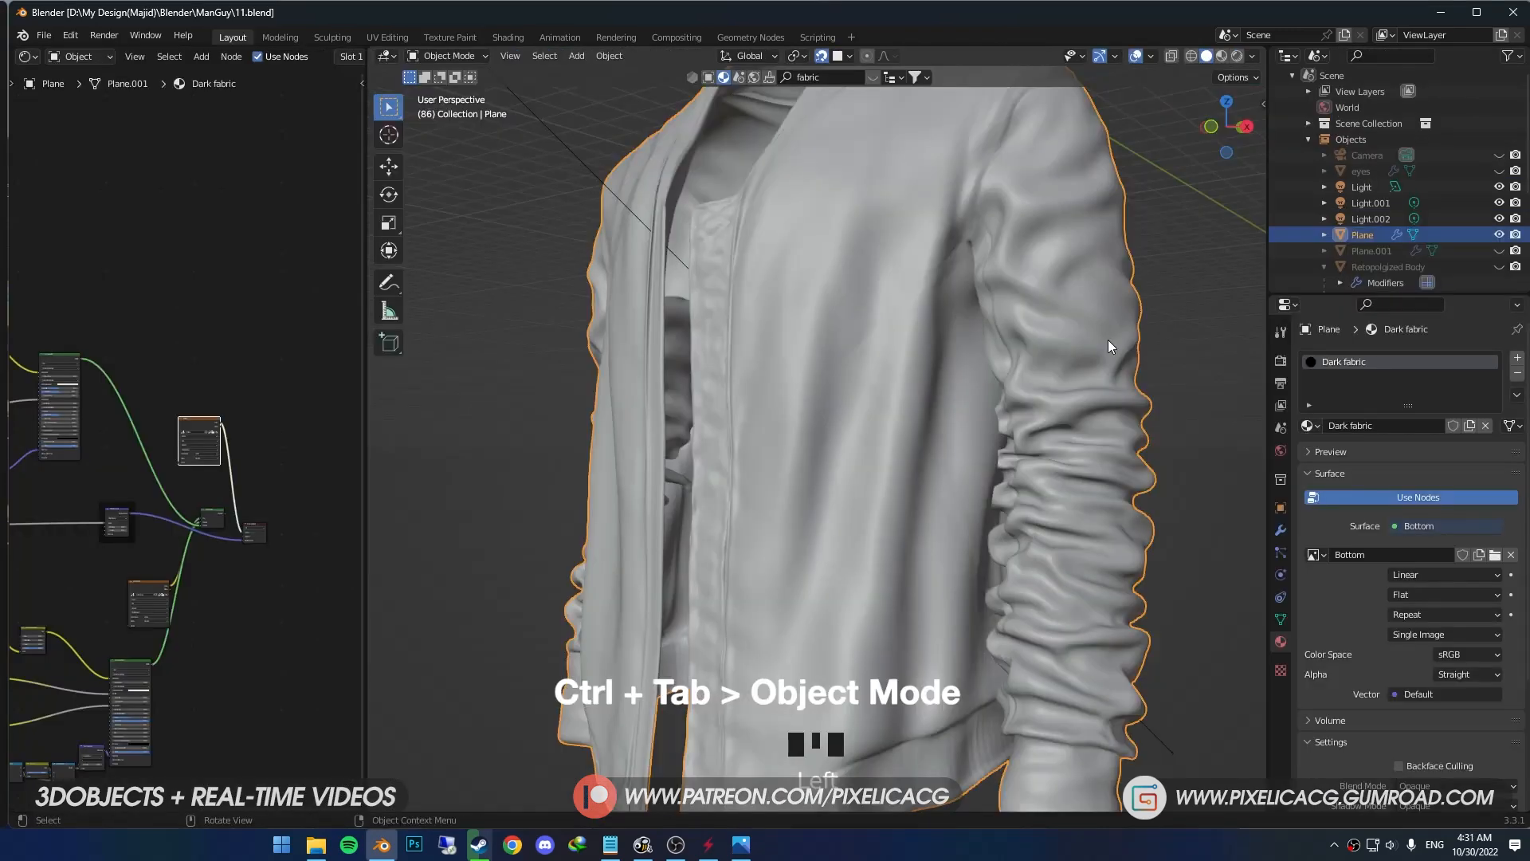
{"action": "key", "text": "n"}
{"action": "left_click", "coordinate": [1257, 333]}
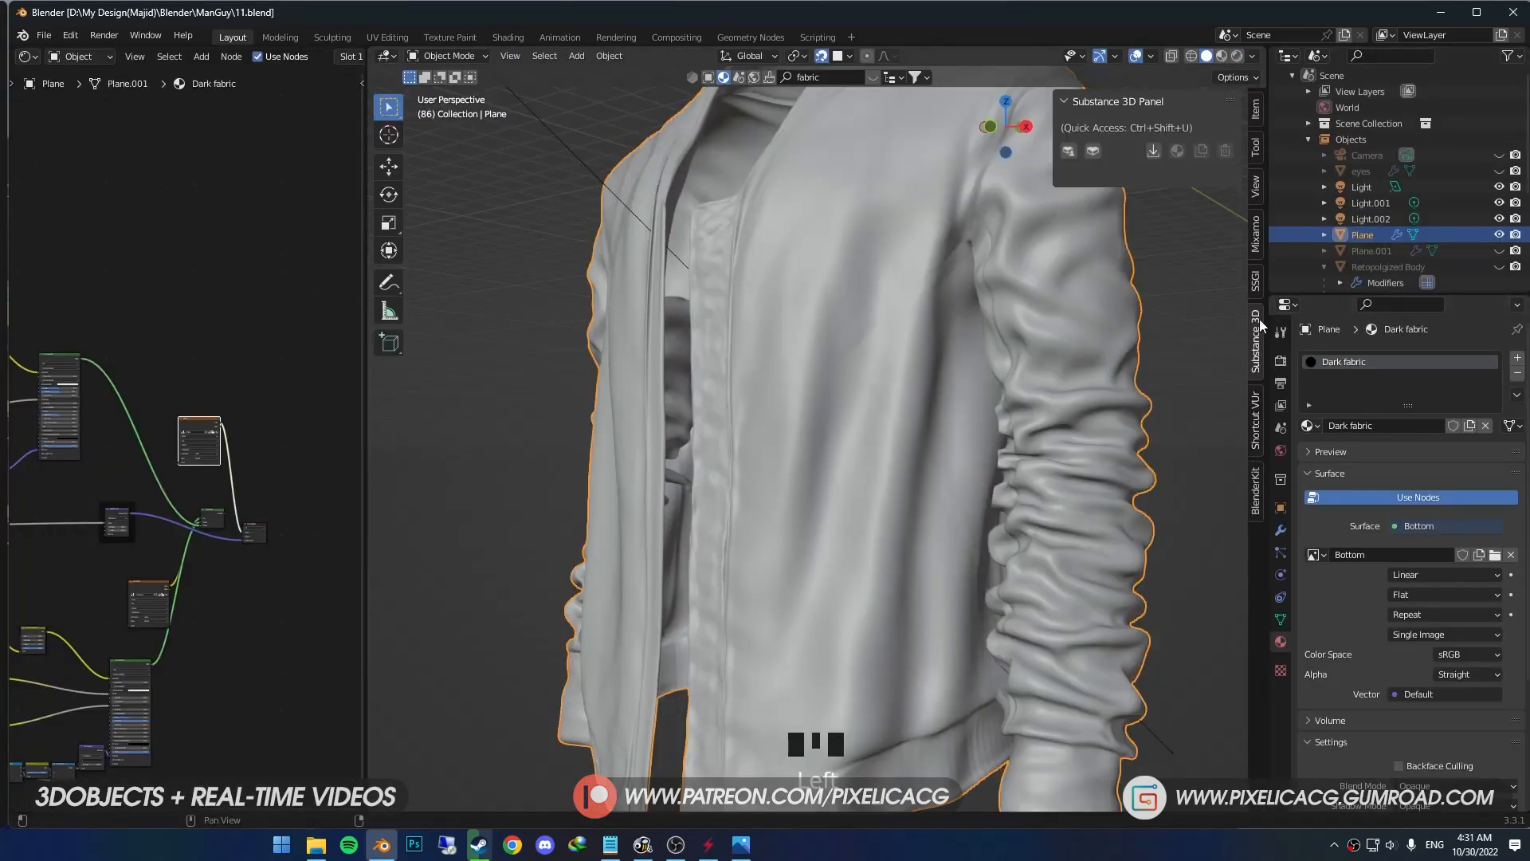
{"action": "left_click", "coordinate": [1255, 486]}
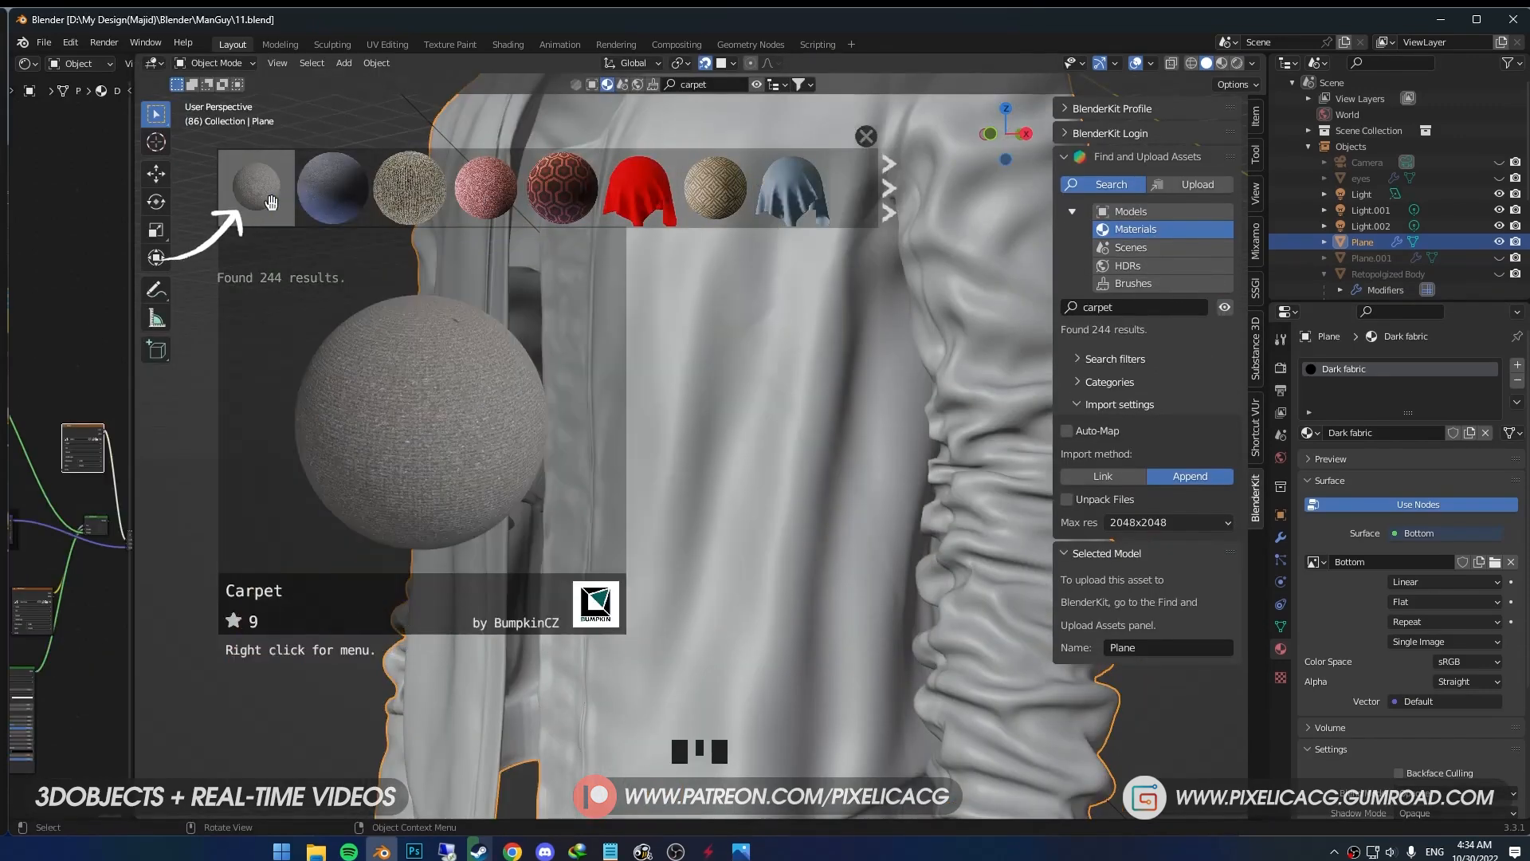
{"action": "left_click_drag", "start_coordinate": [257, 188], "coordinate": [815, 584]}
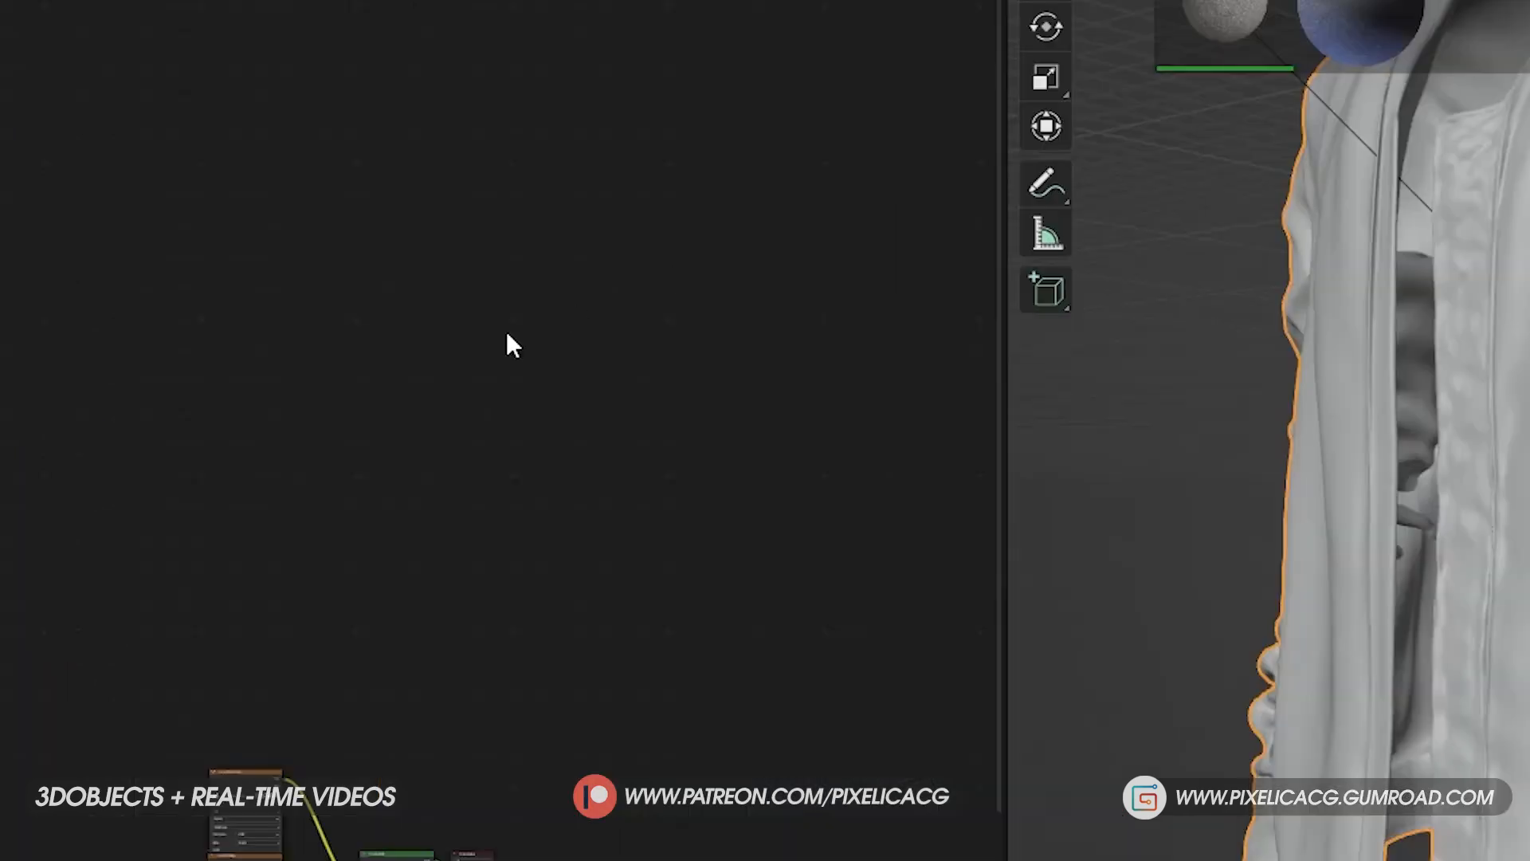
- Copy all nodes of the Carpet material and switch the jacket back to the Dark fabric material
{"action": "middle_click_drag", "start_coordinate": [372, 736], "coordinate": [392, 367]}
{"action": "left_click_drag", "start_coordinate": [606, 393], "coordinate": [266, 852]}
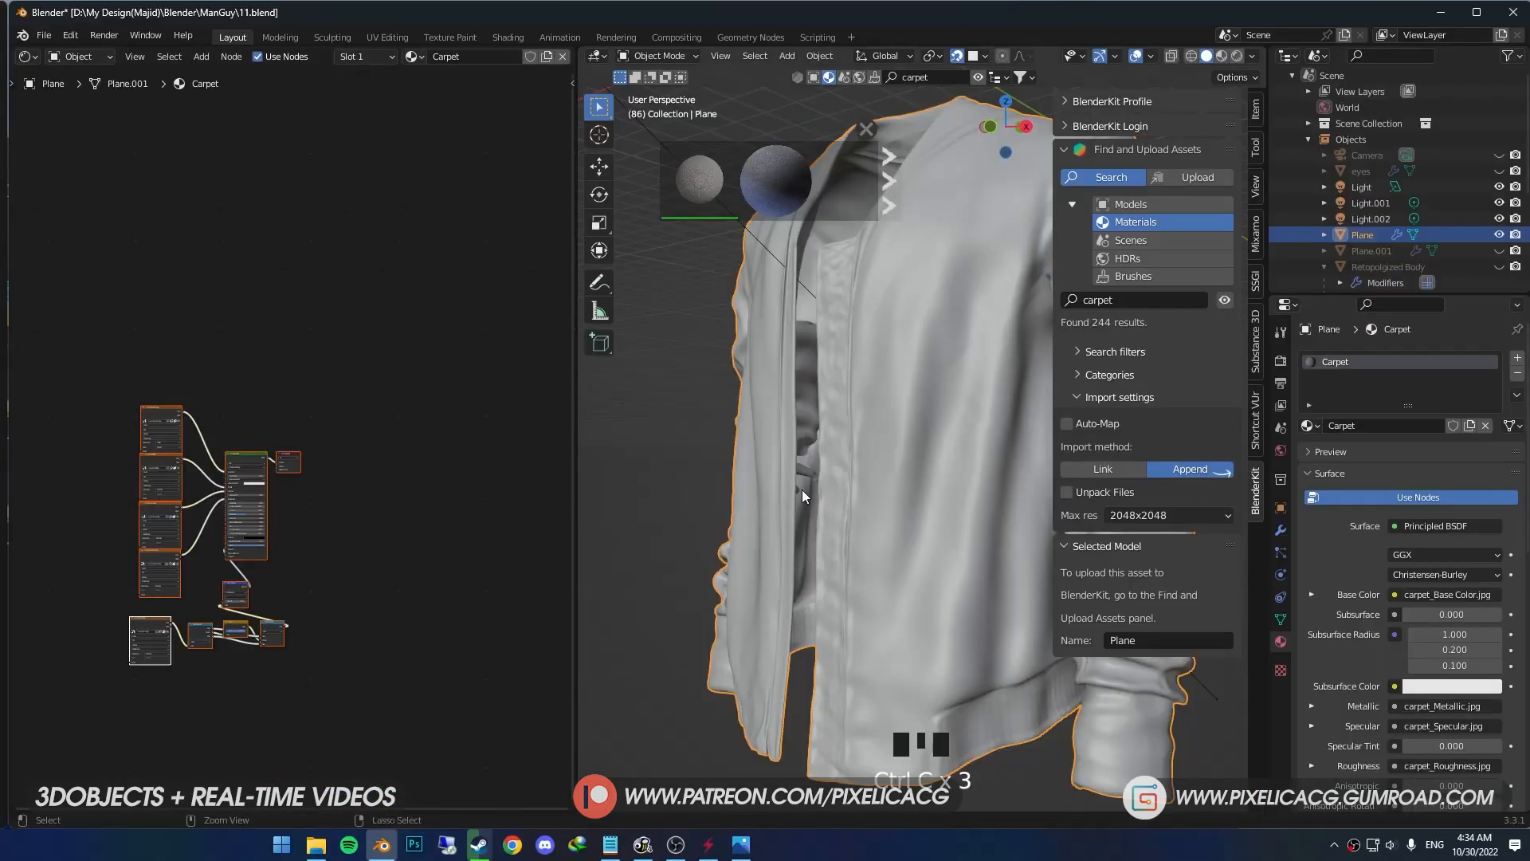
{"action": "left_click", "coordinate": [1308, 425]}
{"action": "left_click", "coordinate": [1329, 465]}
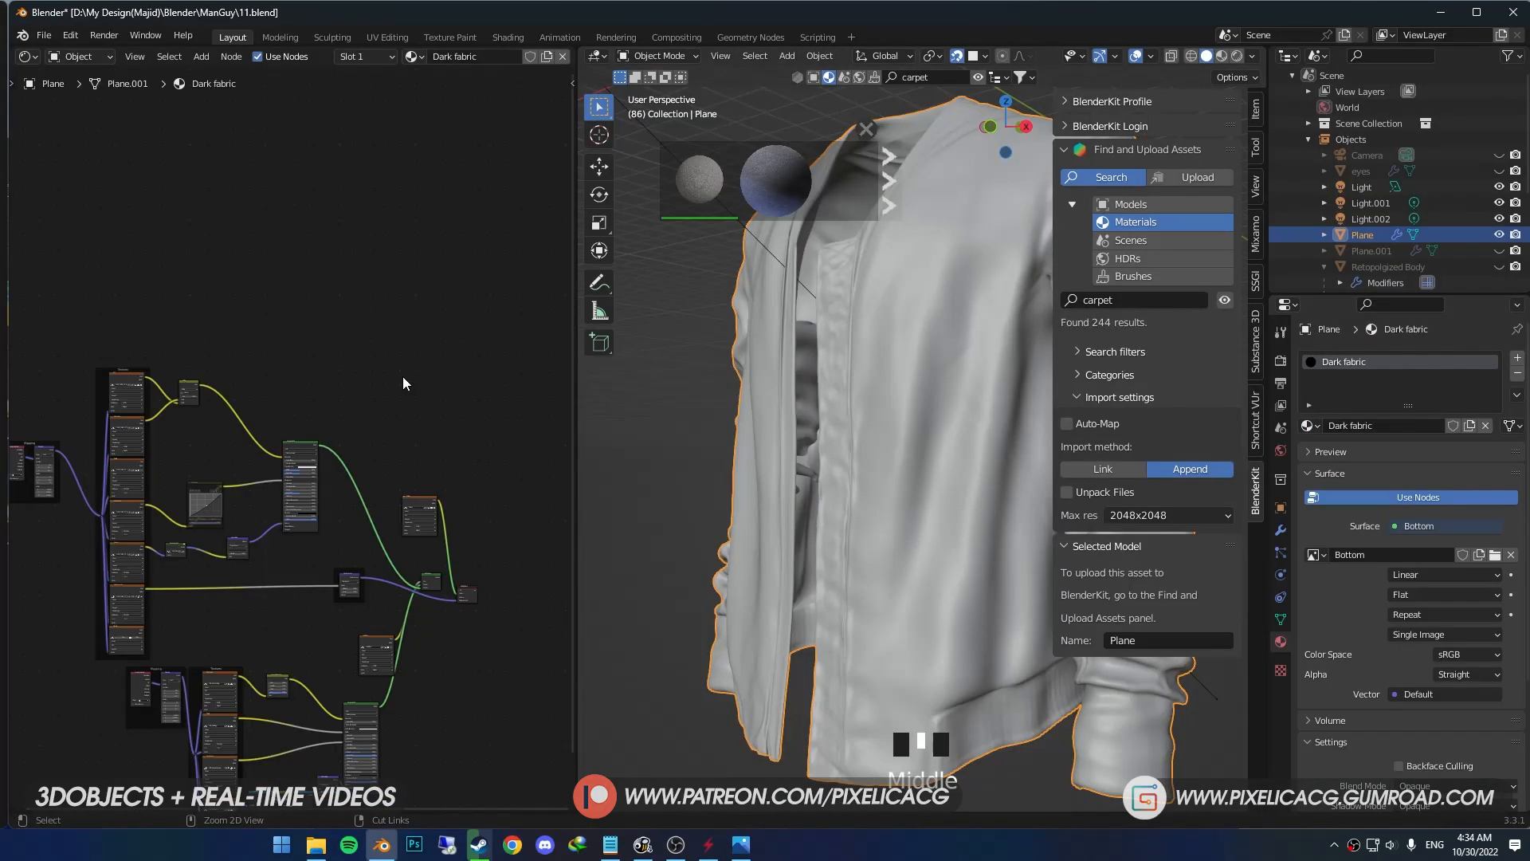
- Paste the Carpet nodes into the Dark fabric material and place them above the existing node groups
{"action": "key", "text": "ctrl+v"}
{"action": "scroll", "coordinate": [289, 482], "scroll_direction": "down", "scroll_amount": 2}
{"action": "middle_click_drag", "start_coordinate": [289, 482], "coordinate": [370, 394]}
{"action": "key", "text": "g"}
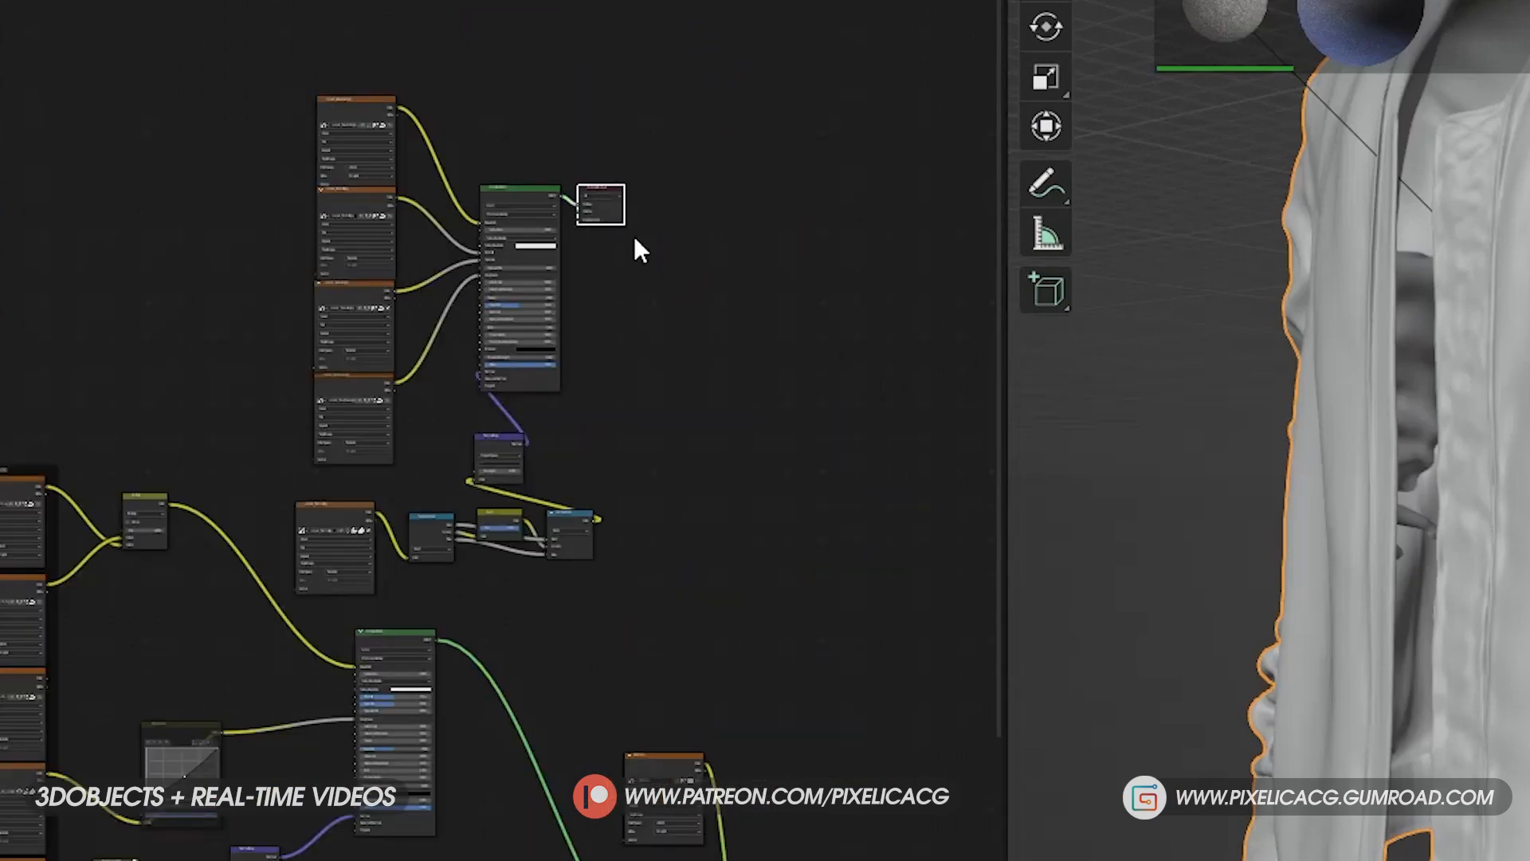
{"action": "scroll", "coordinate": [661, 303], "scroll_direction": "up", "scroll_amount": 2}
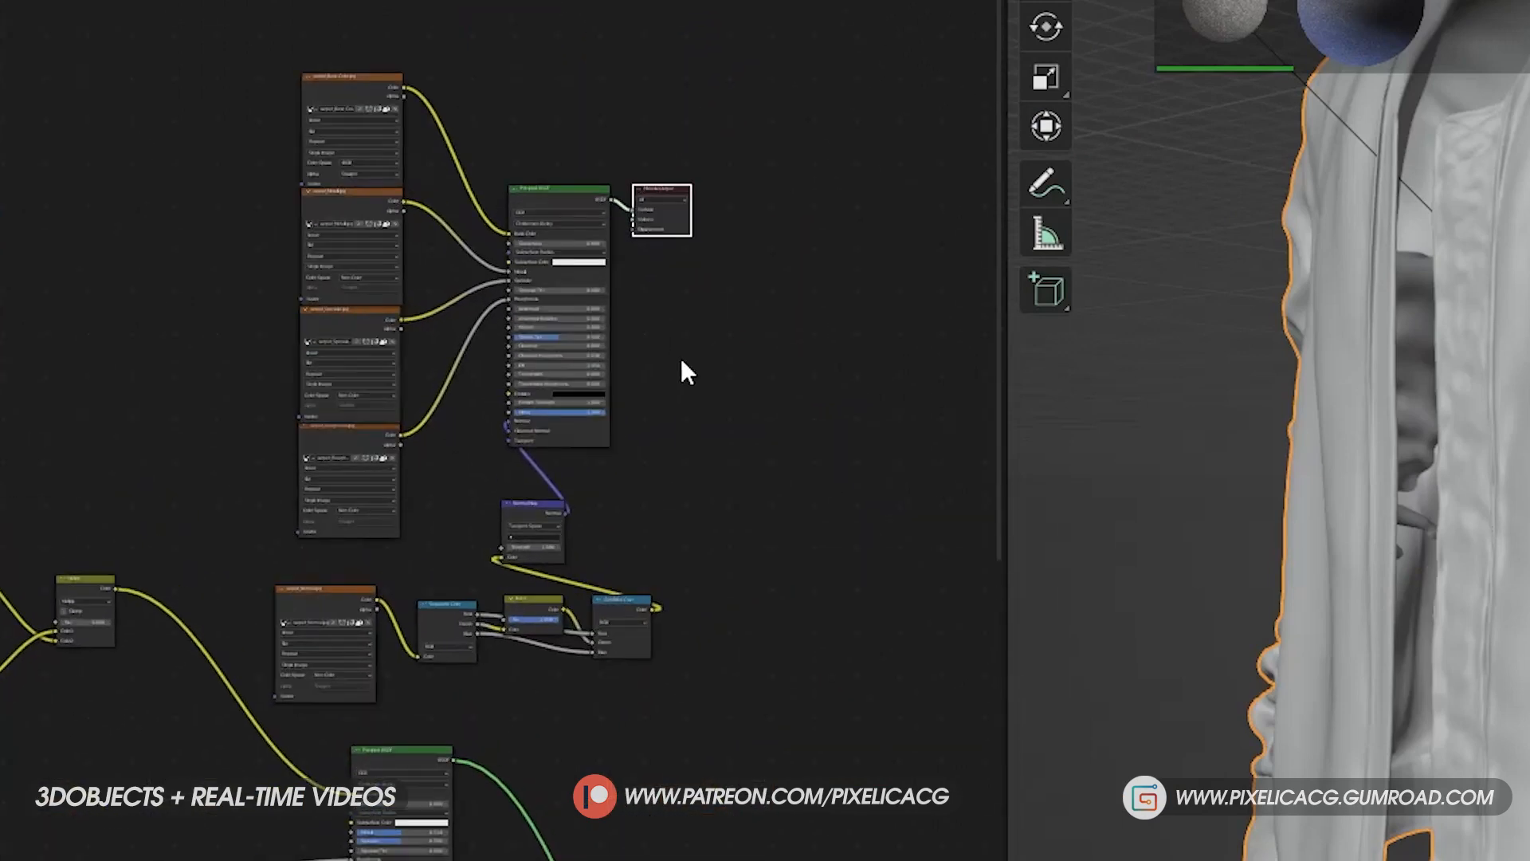
- Add a Mix Shader node and connect the carpet Principled BSDF to one of its shader inputs
{"action": "left_click", "coordinate": [609, 210]}
{"action": "key", "text": "shift+a"}
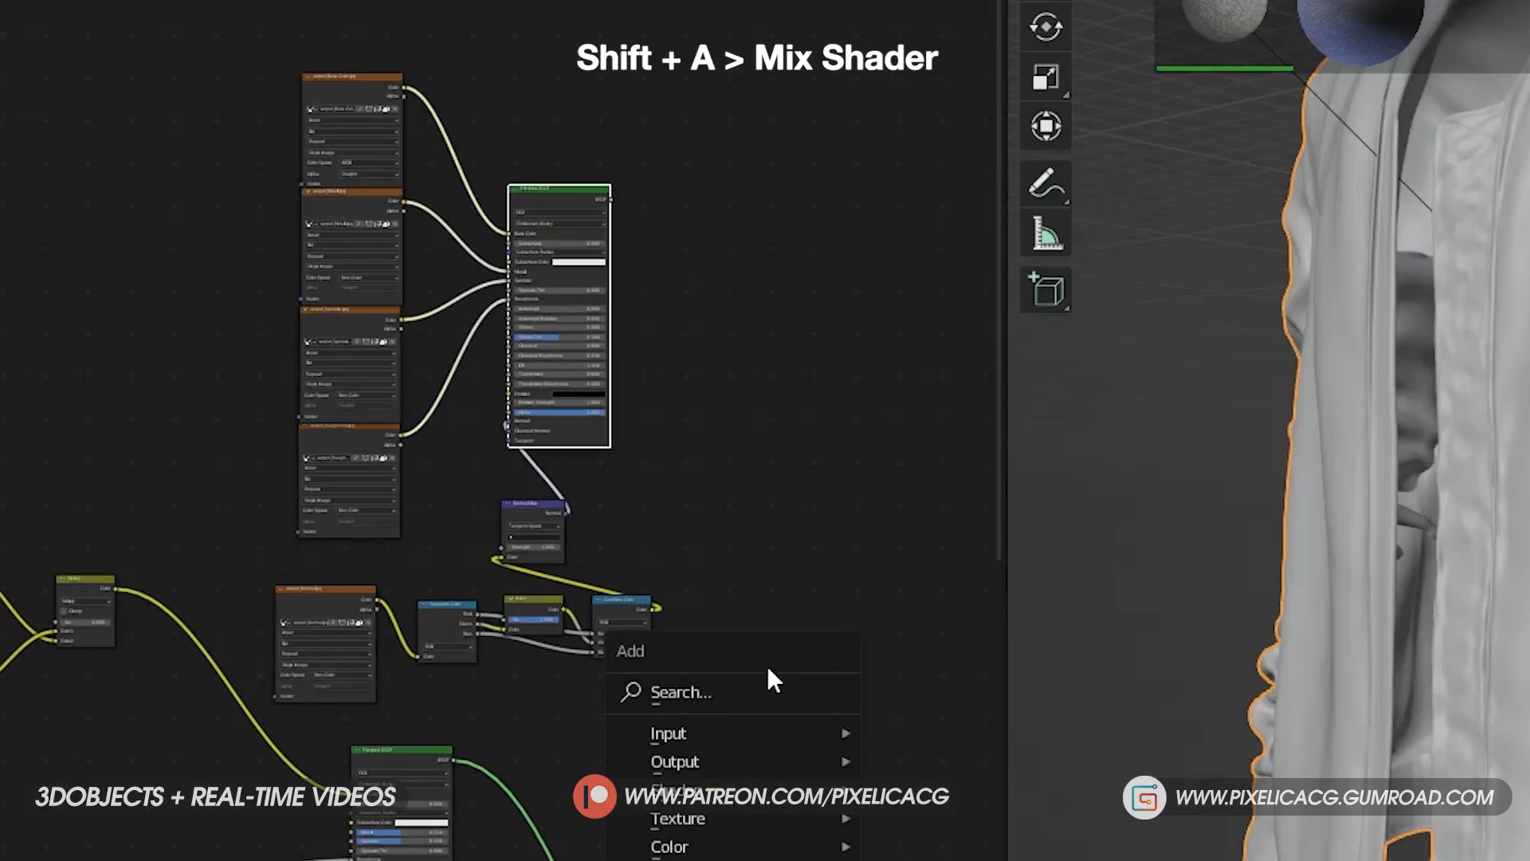
{"action": "left_click", "coordinate": [763, 676]}
{"action": "type", "text": "mix"}
{"action": "key", "text": "Down"}
{"action": "key", "text": "Return"}
{"action": "left_click", "coordinate": [763, 647]}
{"action": "middle_click_drag", "start_coordinate": [762, 643], "coordinate": [716, 495]}
{"action": "left_click_drag", "start_coordinate": [562, 48], "coordinate": [782, 520]}
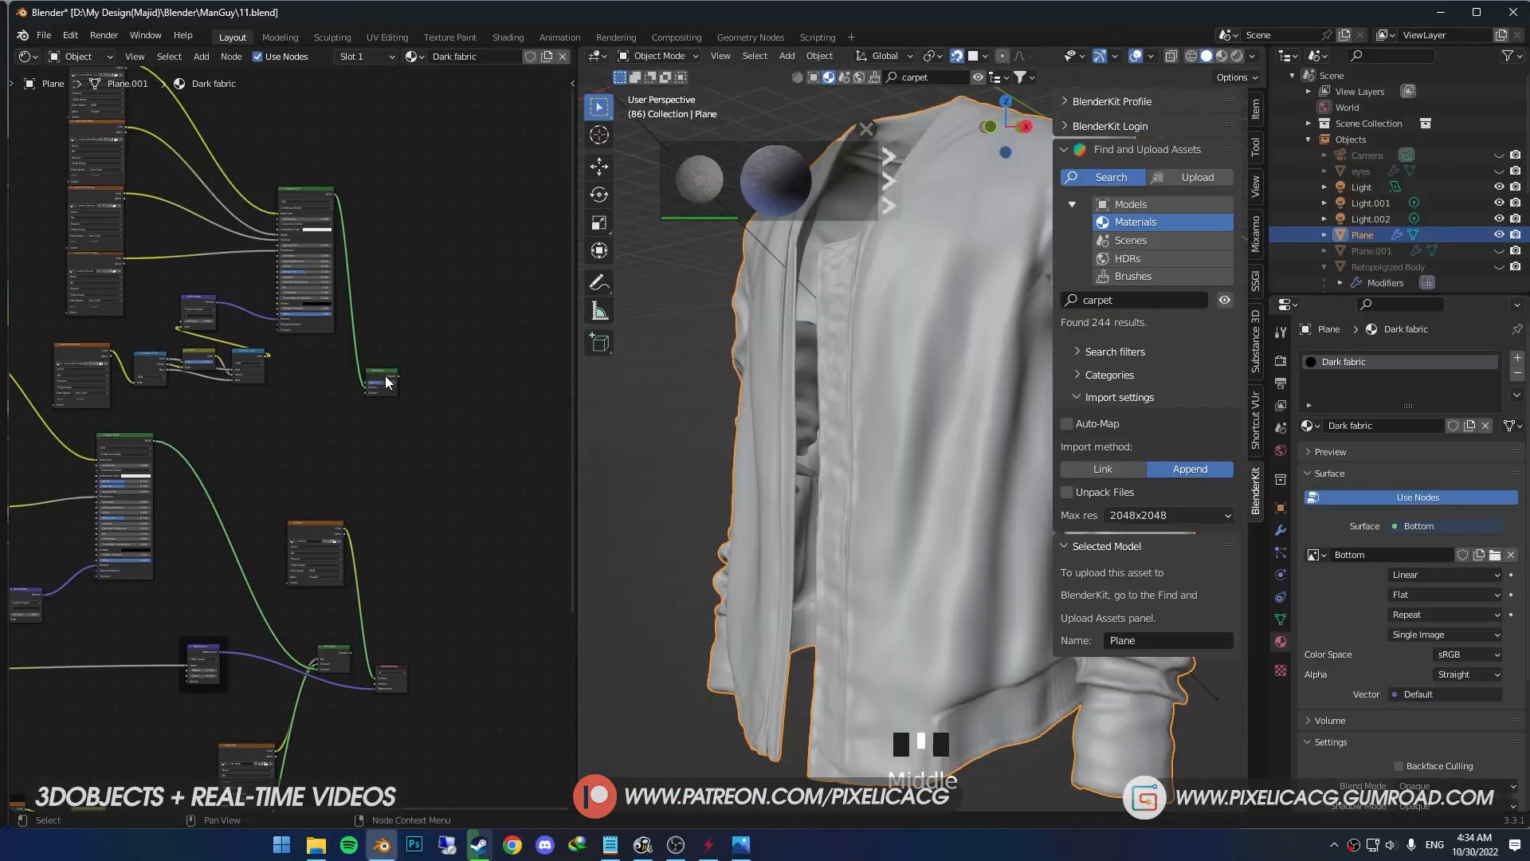
- Link the existing Mix Shader and the Bottom image's color as Fac to the new Mix Shader, and connect its output to the material surface
{"action": "left_click_drag", "start_coordinate": [386, 382], "coordinate": [450, 584]}
{"action": "left_click_drag", "start_coordinate": [729, 737], "coordinate": [735, 733]}
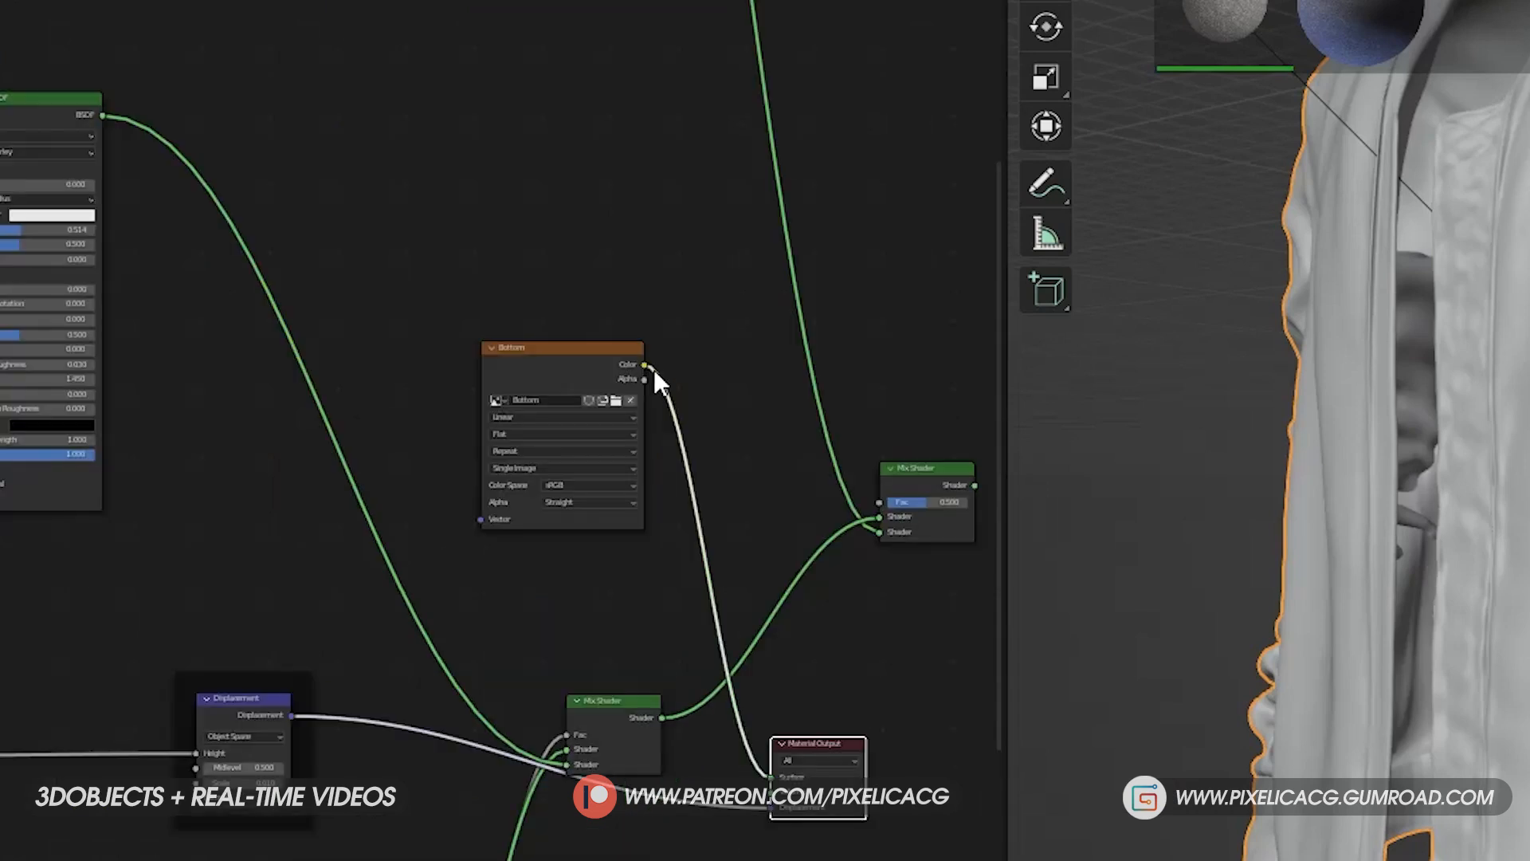
{"action": "left_click_drag", "start_coordinate": [648, 366], "coordinate": [811, 453]}
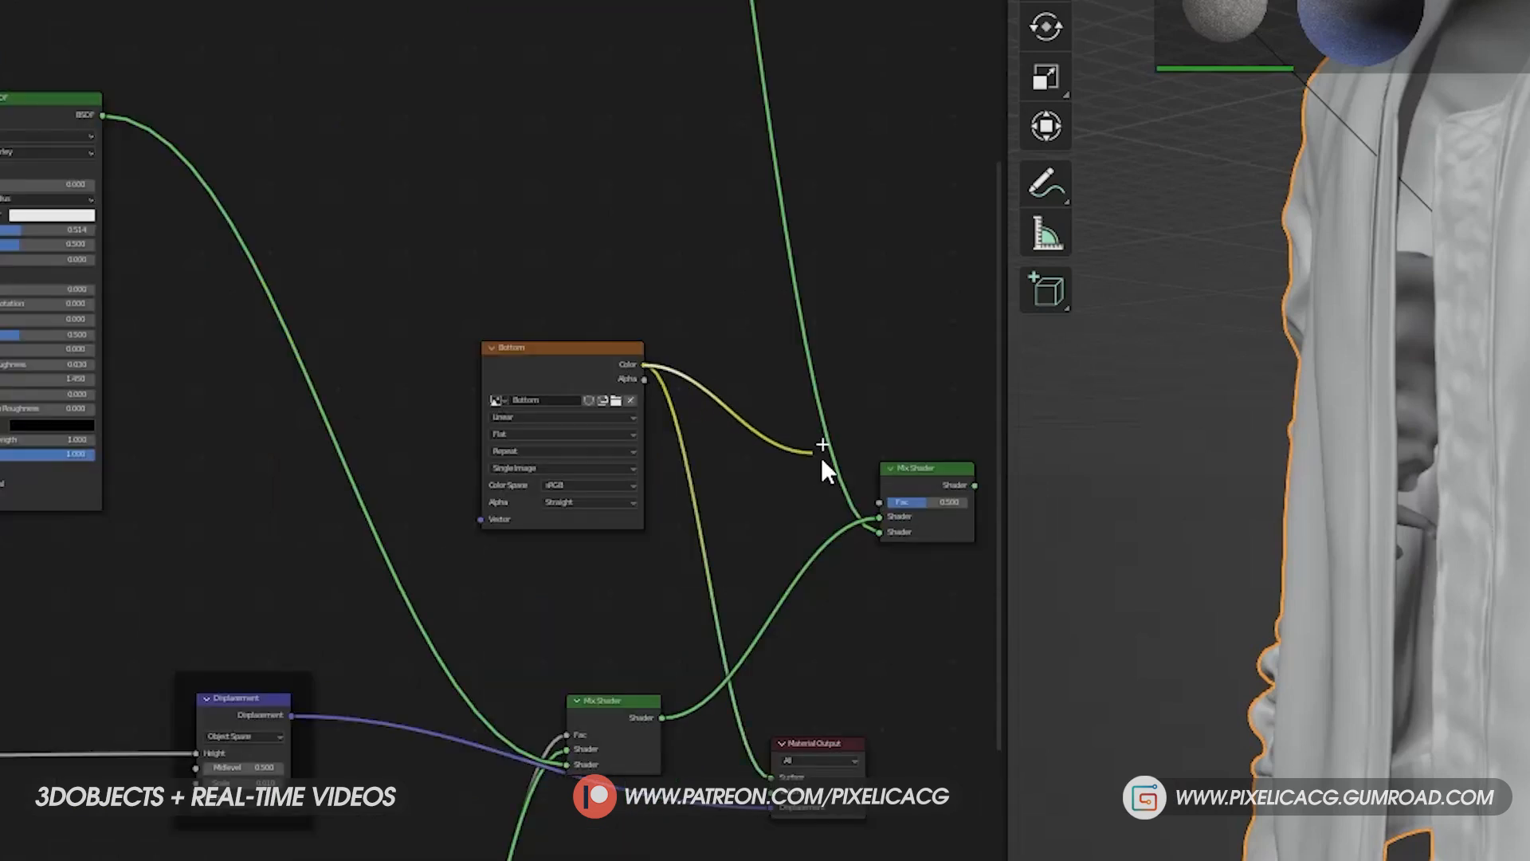
{"action": "left_click_drag", "start_coordinate": [873, 496], "coordinate": [880, 501]}
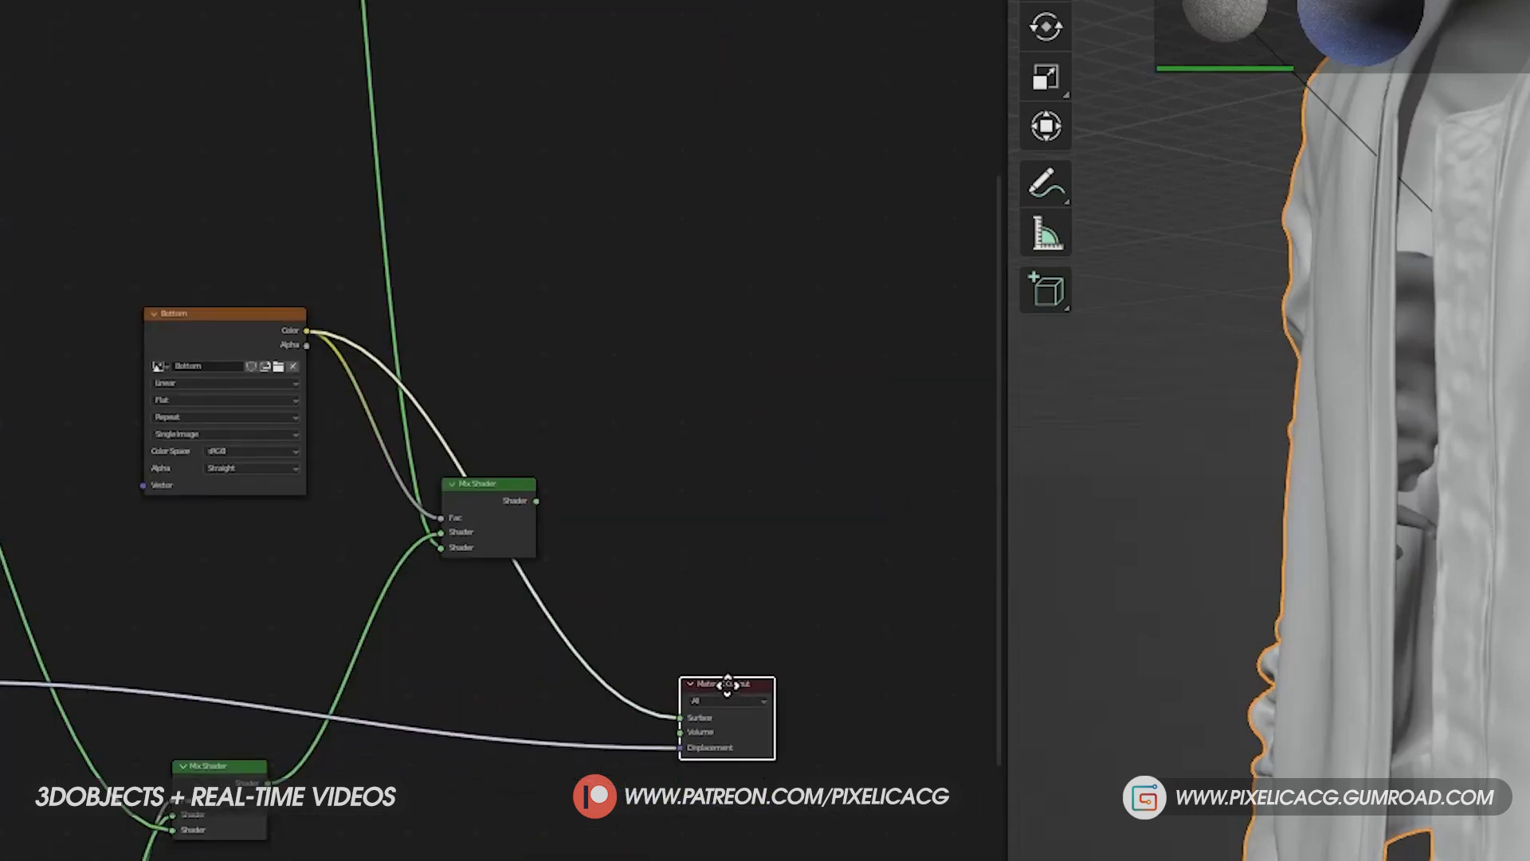
{"action": "left_click_drag", "start_coordinate": [547, 504], "coordinate": [685, 710]}
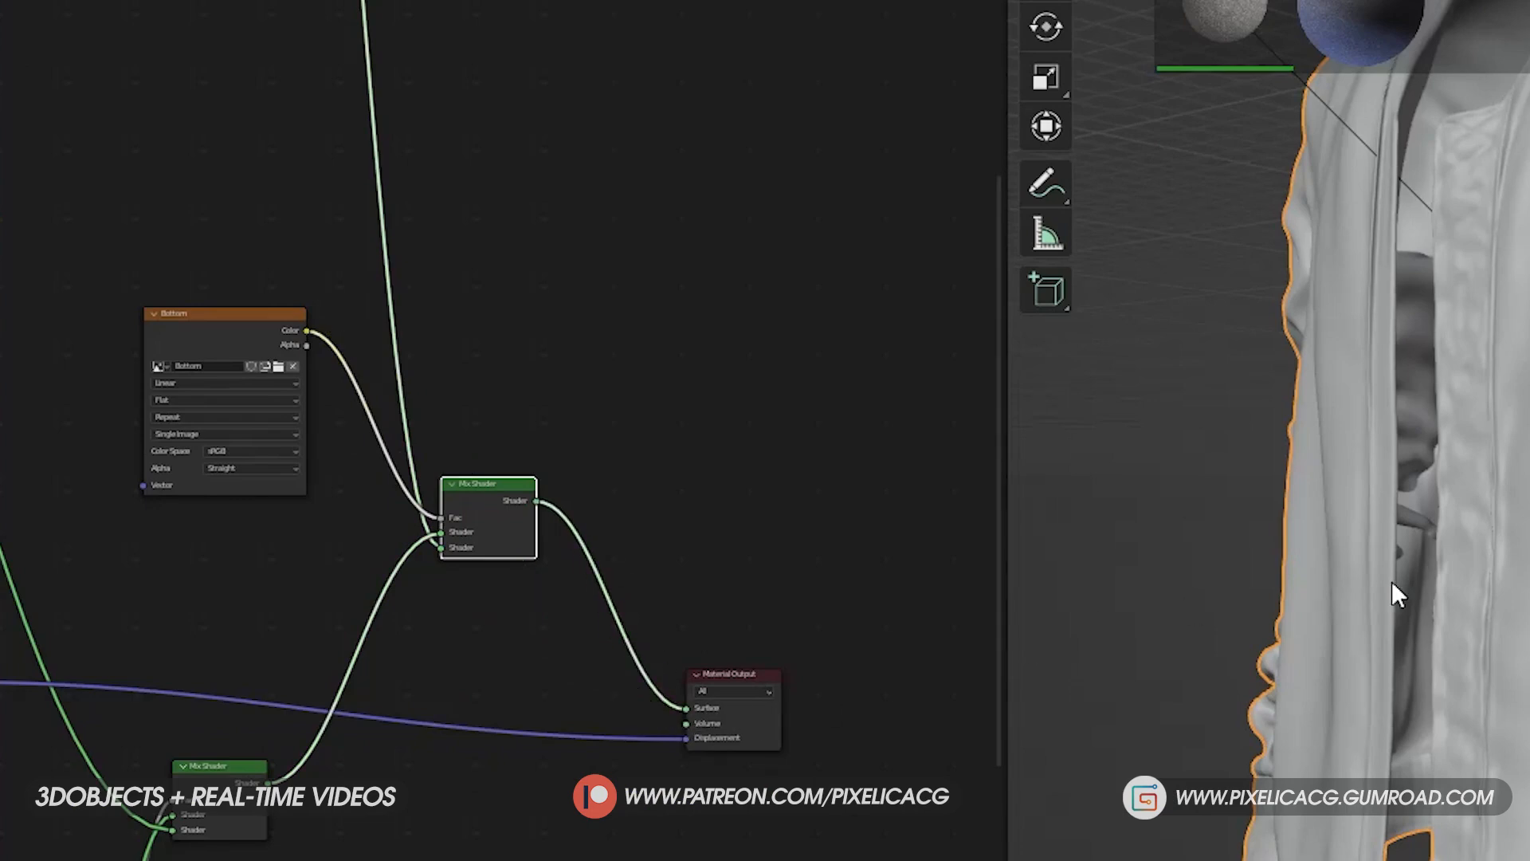
- Switch the viewport to Material Preview and examine the carpet blend on the jacket's bottom hem
{"action": "middle_click_drag", "start_coordinate": [1348, 580], "coordinate": [1495, 555]}
{"action": "scroll", "coordinate": [1495, 554], "scroll_direction": "down", "scroll_amount": 4}
{"action": "key", "text": "z"}
{"action": "left_click", "coordinate": [1492, 777]}
{"action": "middle_click_drag", "start_coordinate": [833, 550], "coordinate": [862, 553]}
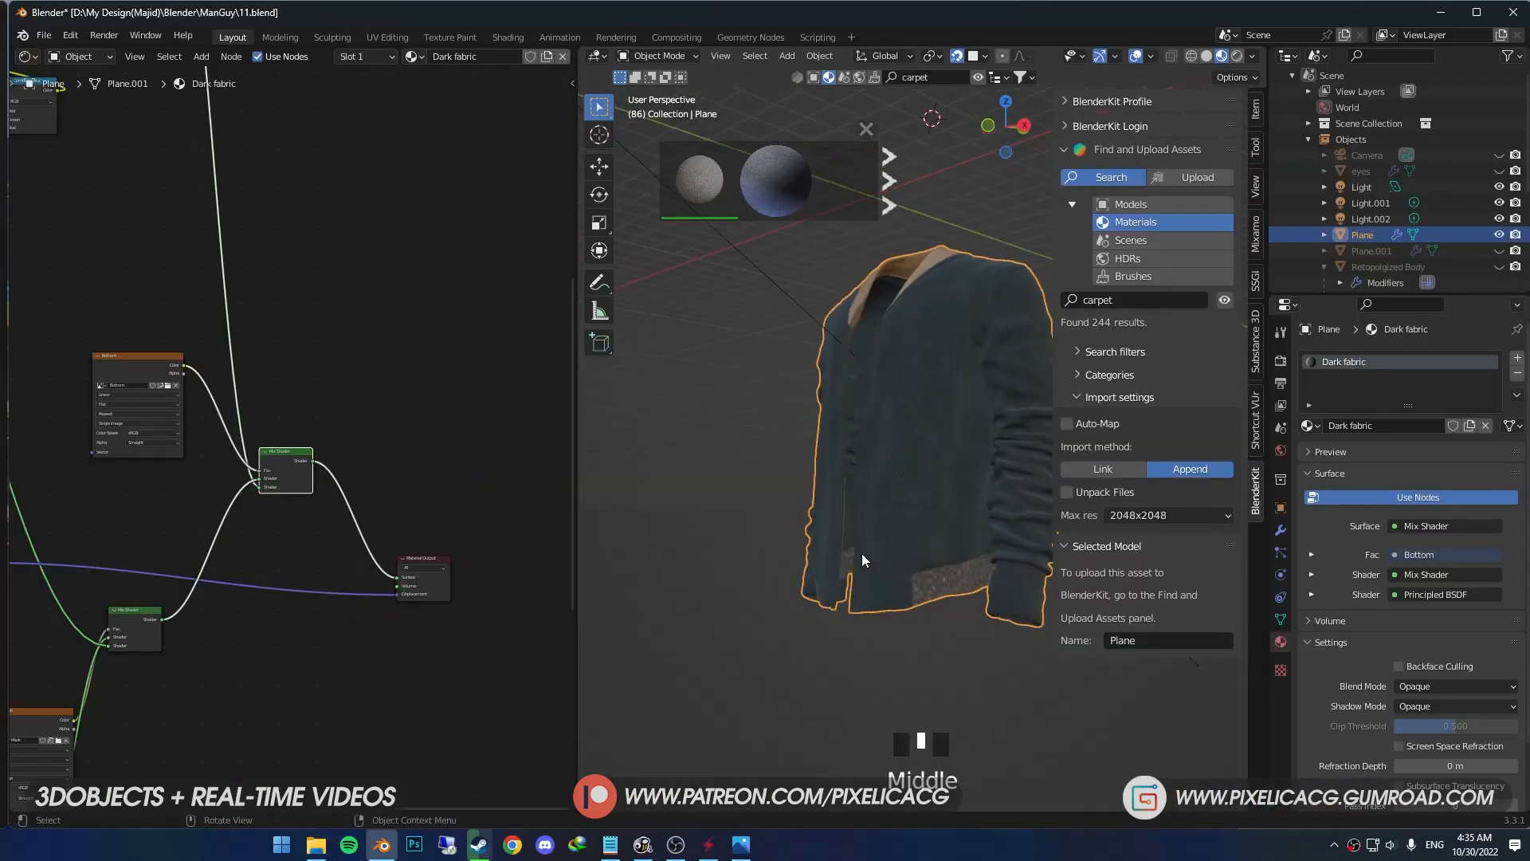
{"action": "scroll", "coordinate": [899, 596], "scroll_direction": "up", "scroll_amount": 4}
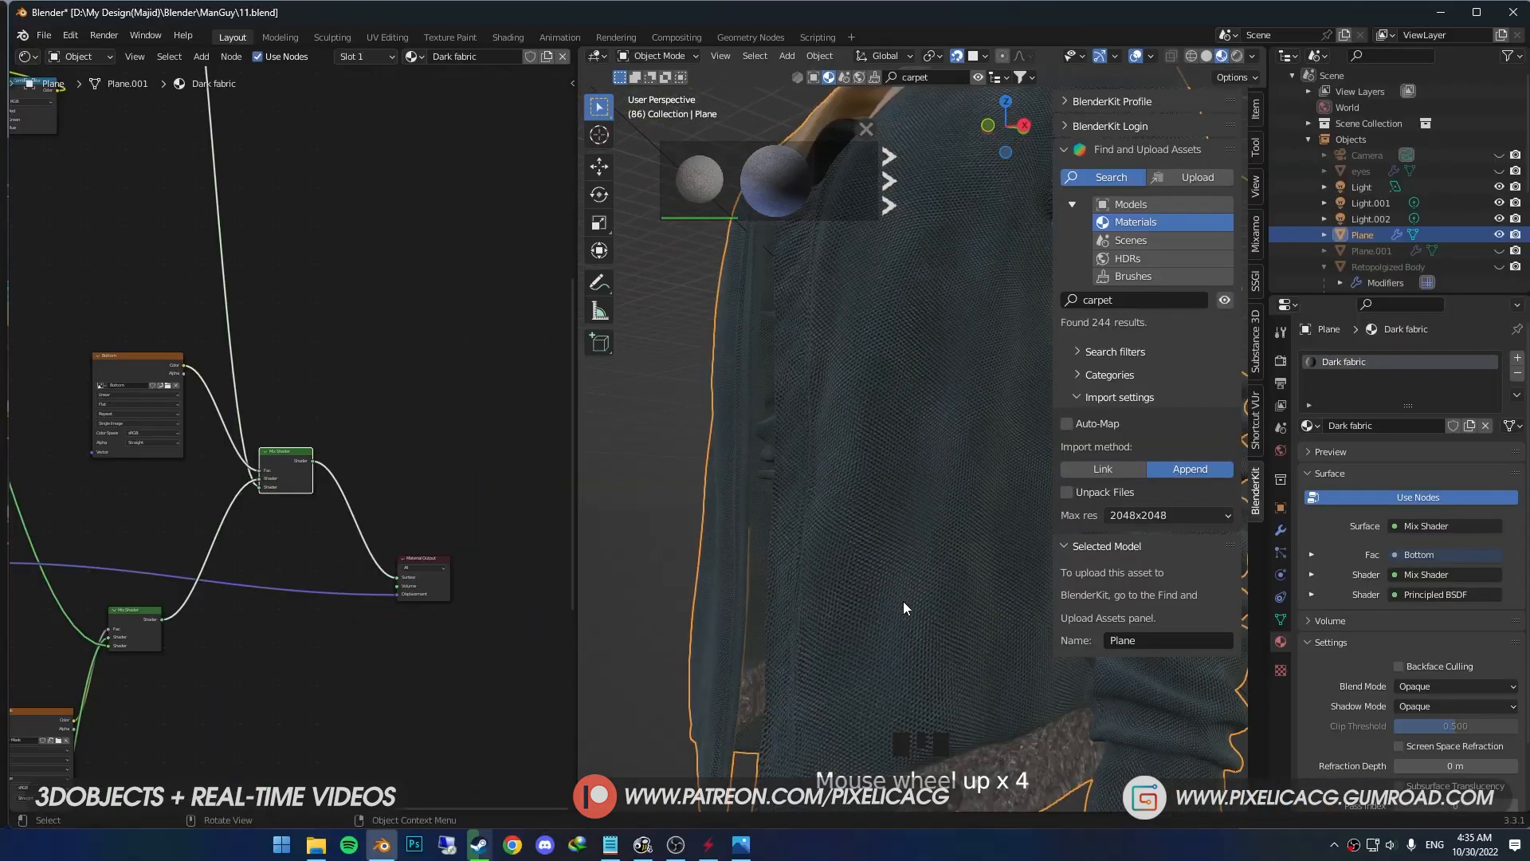
{"action": "middle_click_drag", "start_coordinate": [916, 601], "coordinate": [889, 485], "text": "shift"}
{"action": "scroll", "coordinate": [892, 633], "scroll_direction": "down", "scroll_amount": 1}
{"action": "scroll", "coordinate": [850, 544], "scroll_direction": "up", "scroll_amount": 1}
{"action": "scroll", "coordinate": [850, 543], "scroll_direction": "up", "scroll_amount": 1}
{"action": "middle_click_drag", "start_coordinate": [850, 543], "coordinate": [860, 545]}
{"action": "scroll", "coordinate": [860, 545], "scroll_direction": "down", "scroll_amount": 1}
{"action": "scroll", "coordinate": [227, 487], "scroll_direction": "down", "scroll_amount": 1}
- Insert a Bright/Contrast node after the carpet Base Color texture and lower its Bright value to -0.100
{"action": "middle_click_drag", "start_coordinate": [205, 478], "coordinate": [55, 314]}
{"action": "scroll", "coordinate": [306, 335], "scroll_direction": "up", "scroll_amount": 1}
{"action": "middle_click_drag", "start_coordinate": [307, 335], "coordinate": [84, 312]}
{"action": "scroll", "coordinate": [230, 478], "scroll_direction": "down", "scroll_amount": 1}
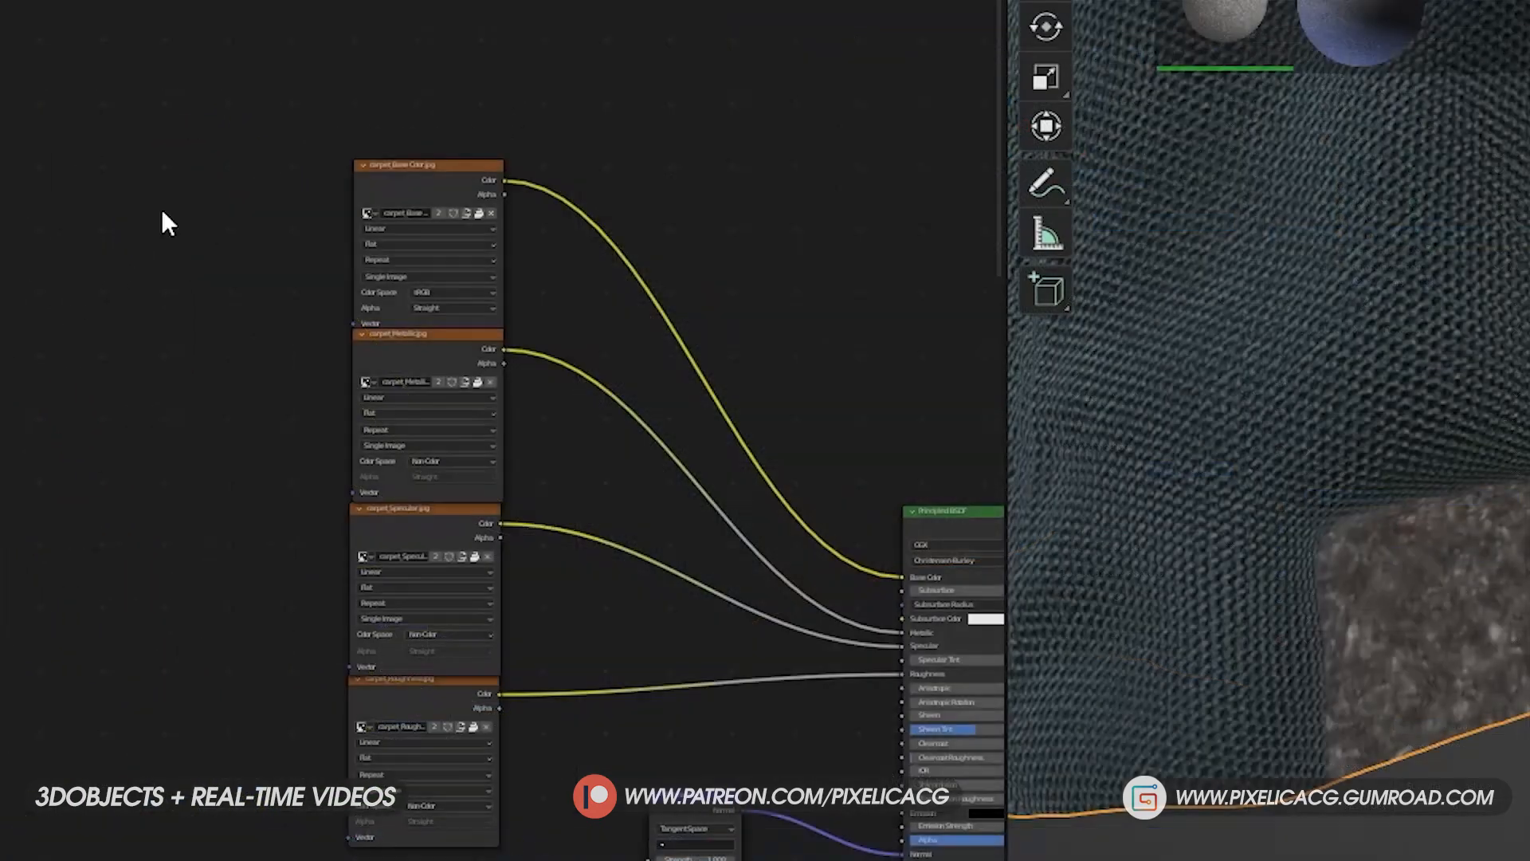
{"action": "key", "text": "shift+a"}
{"action": "left_click", "coordinate": [446, 241]}
{"action": "type", "text": "bri"}
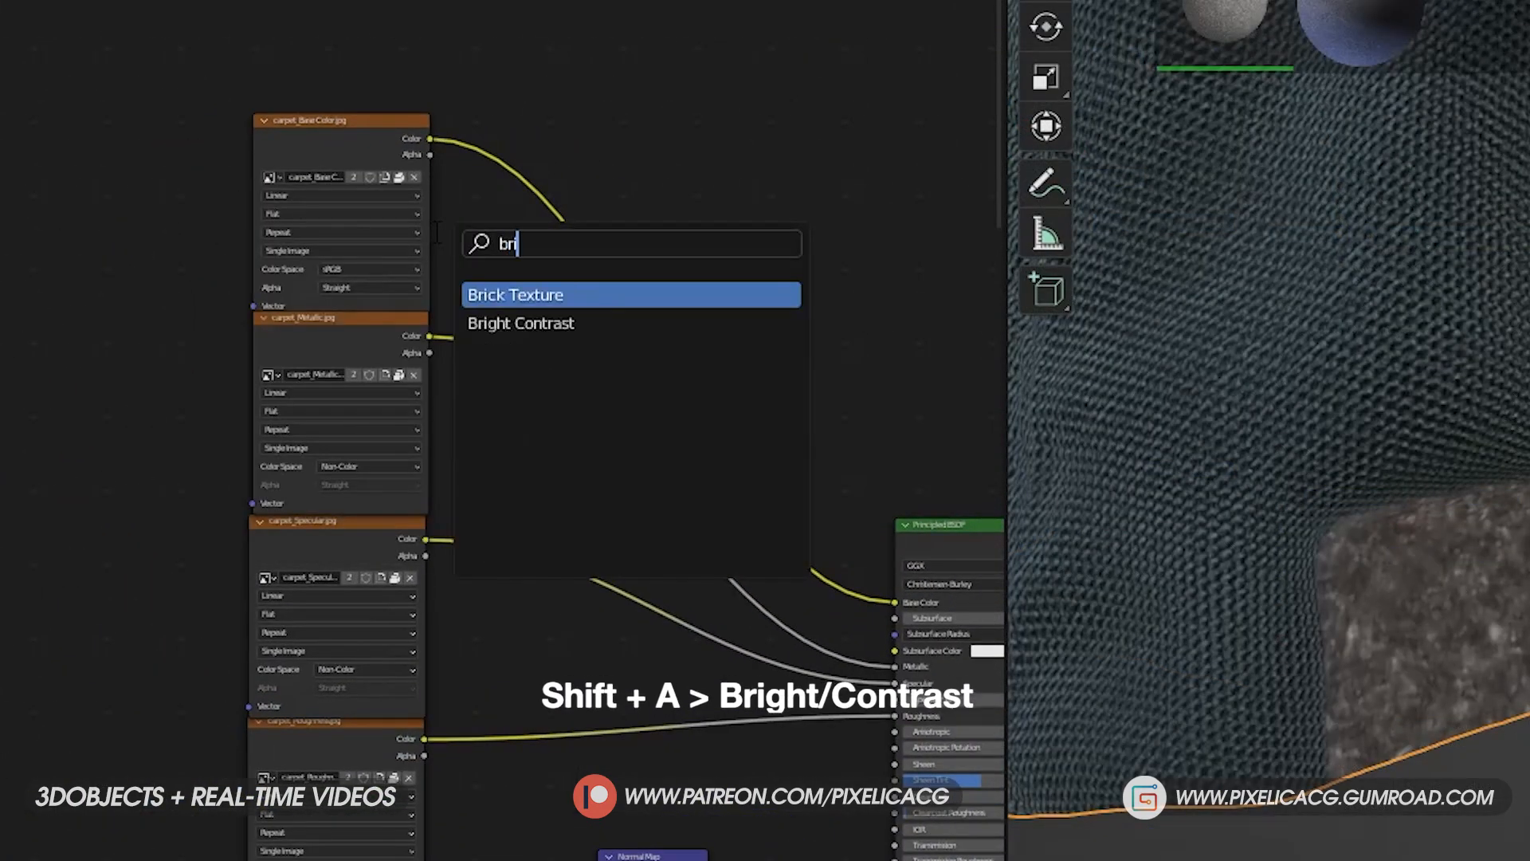
{"action": "key", "text": "Down"}
{"action": "key", "text": "Return"}
{"action": "left_click", "coordinate": [605, 306]}
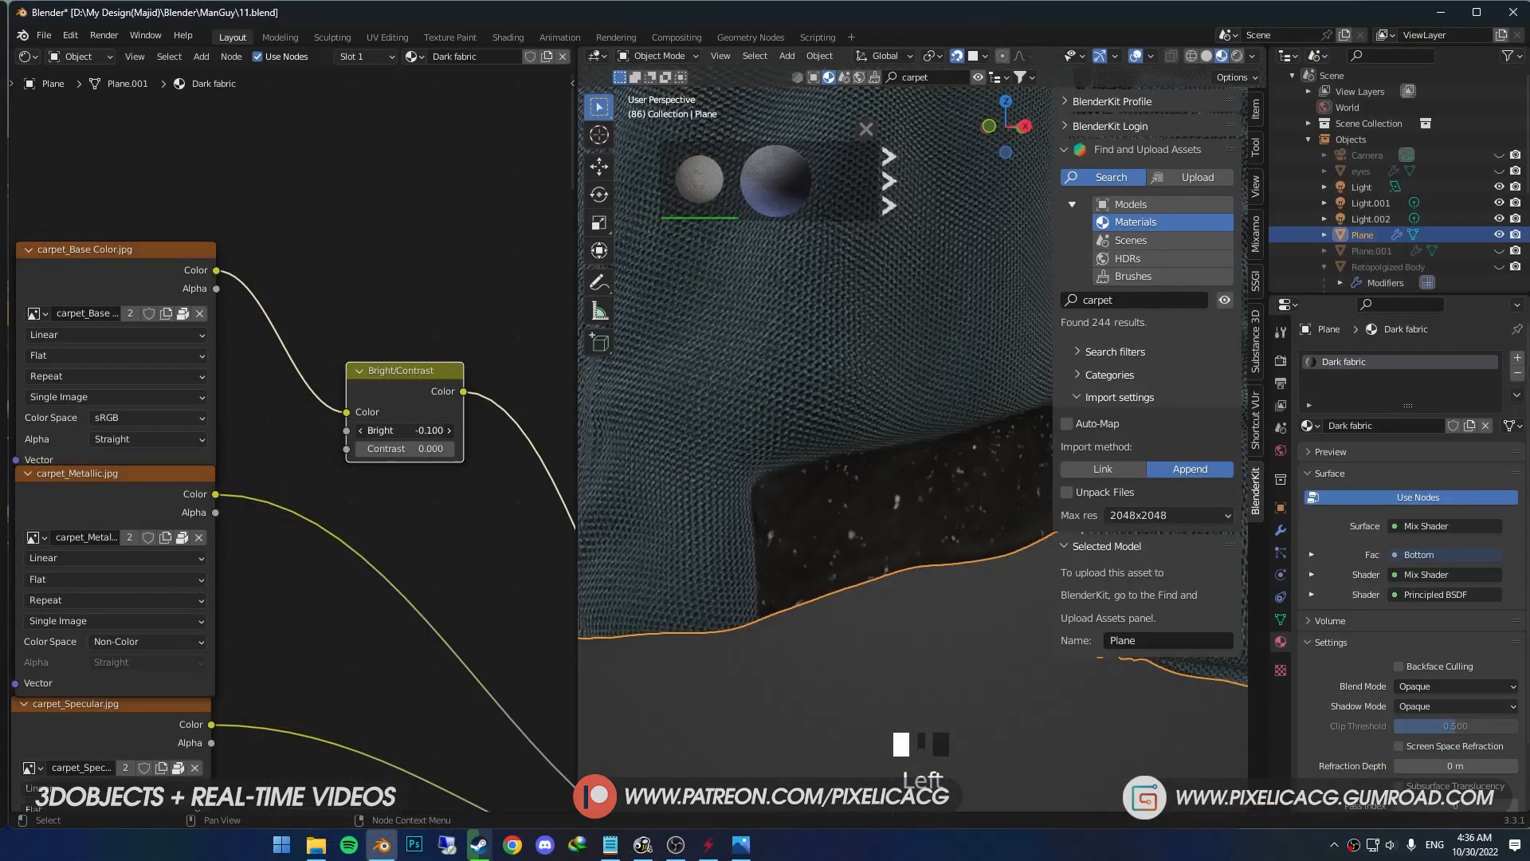
{"action": "mouse_move", "coordinate": [391, 429]}
{"action": "left_mouse_down"}
{"action": "mouse_move", "coordinate": [446, 447]}
{"action": "mouse_move", "coordinate": [413, 447]}
{"action": "left_mouse_up"}
{"action": "scroll", "coordinate": [705, 510], "scroll_direction": "down", "scroll_amount": 4}
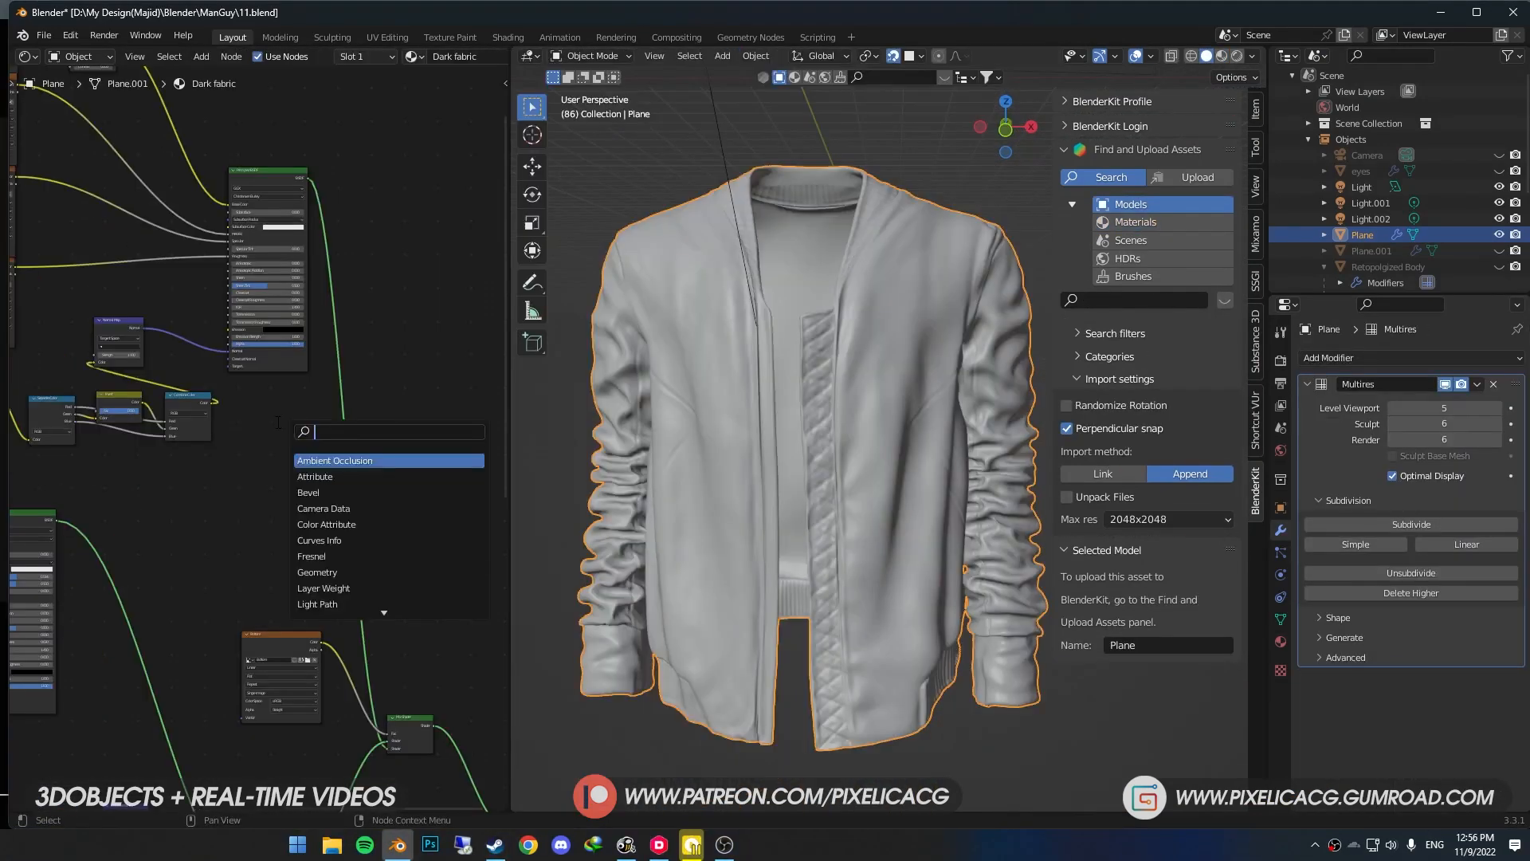
- Add an Image Texture node beside the carpet shader and create a new image named Side in it
{"action": "key", "text": "Return"}
{"action": "left_click", "coordinate": [437, 195]}
{"action": "middle_click_drag", "start_coordinate": [353, 510], "coordinate": [272, 627]}
{"action": "scroll", "coordinate": [272, 627], "scroll_direction": "down", "scroll_amount": 1}
{"action": "left_click", "coordinate": [341, 429]}
{"action": "left_click", "coordinate": [409, 459]}
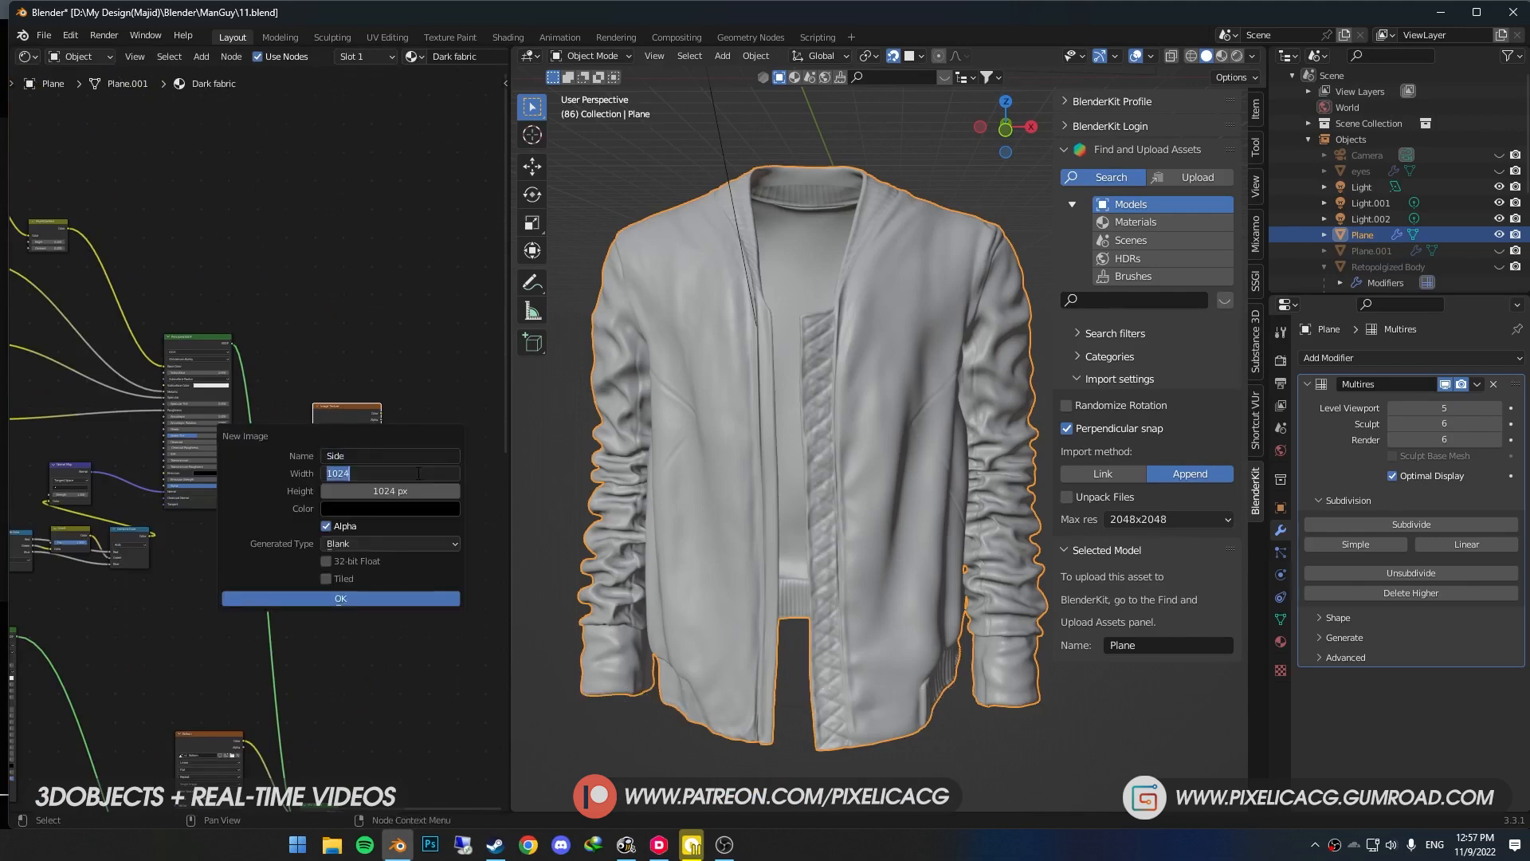
{"action": "left_click", "coordinate": [318, 599]}
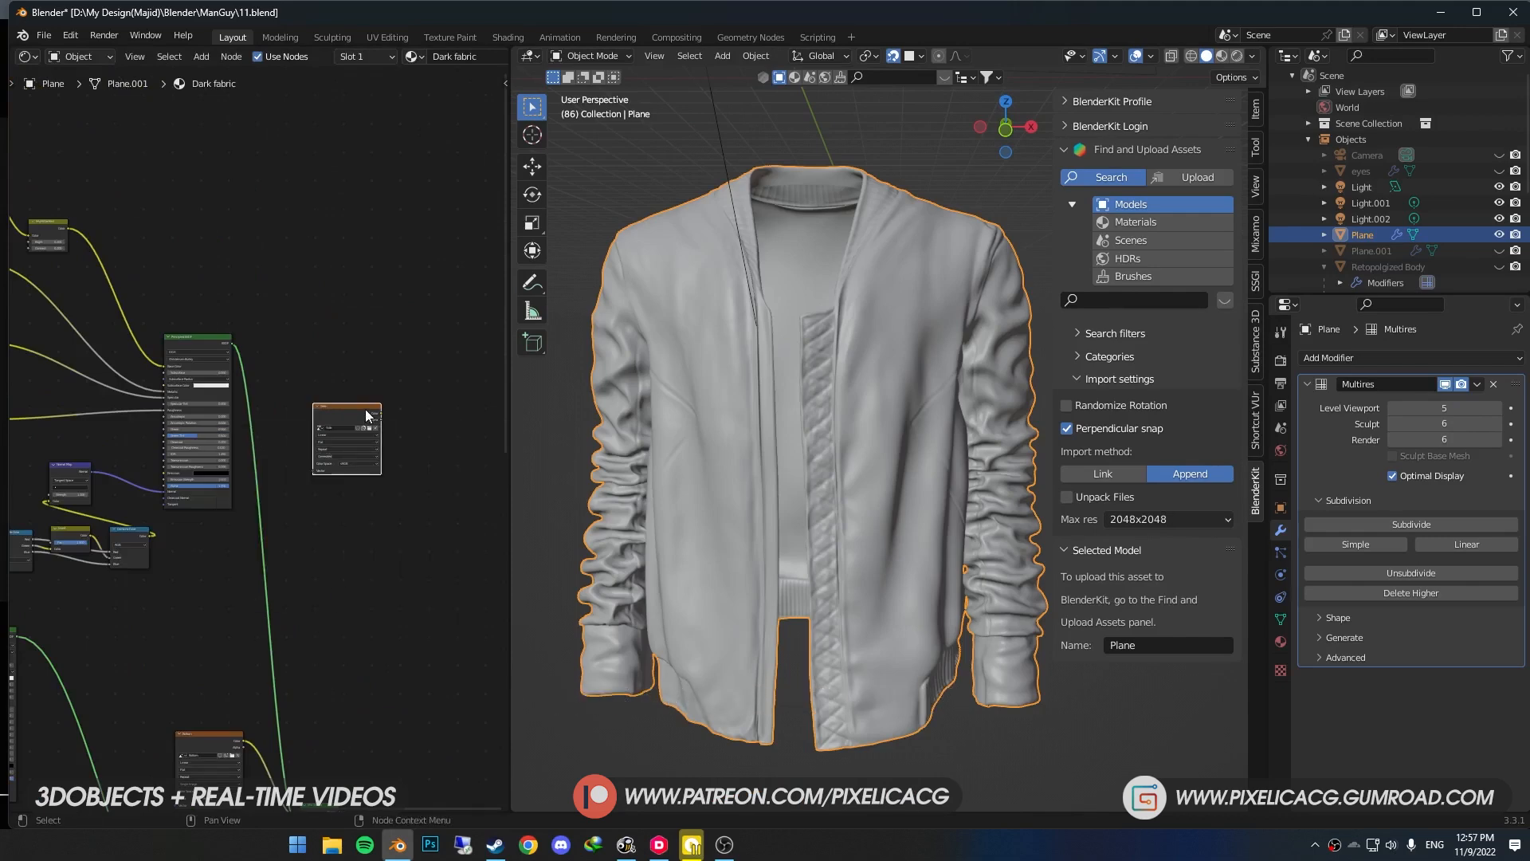
- Enter Edit Mode on the jacket and hide the faces of both sleeves
{"action": "middle_click_drag", "start_coordinate": [824, 443], "coordinate": [830, 424]}
{"action": "scroll", "coordinate": [843, 445], "scroll_direction": "up", "scroll_amount": 3}
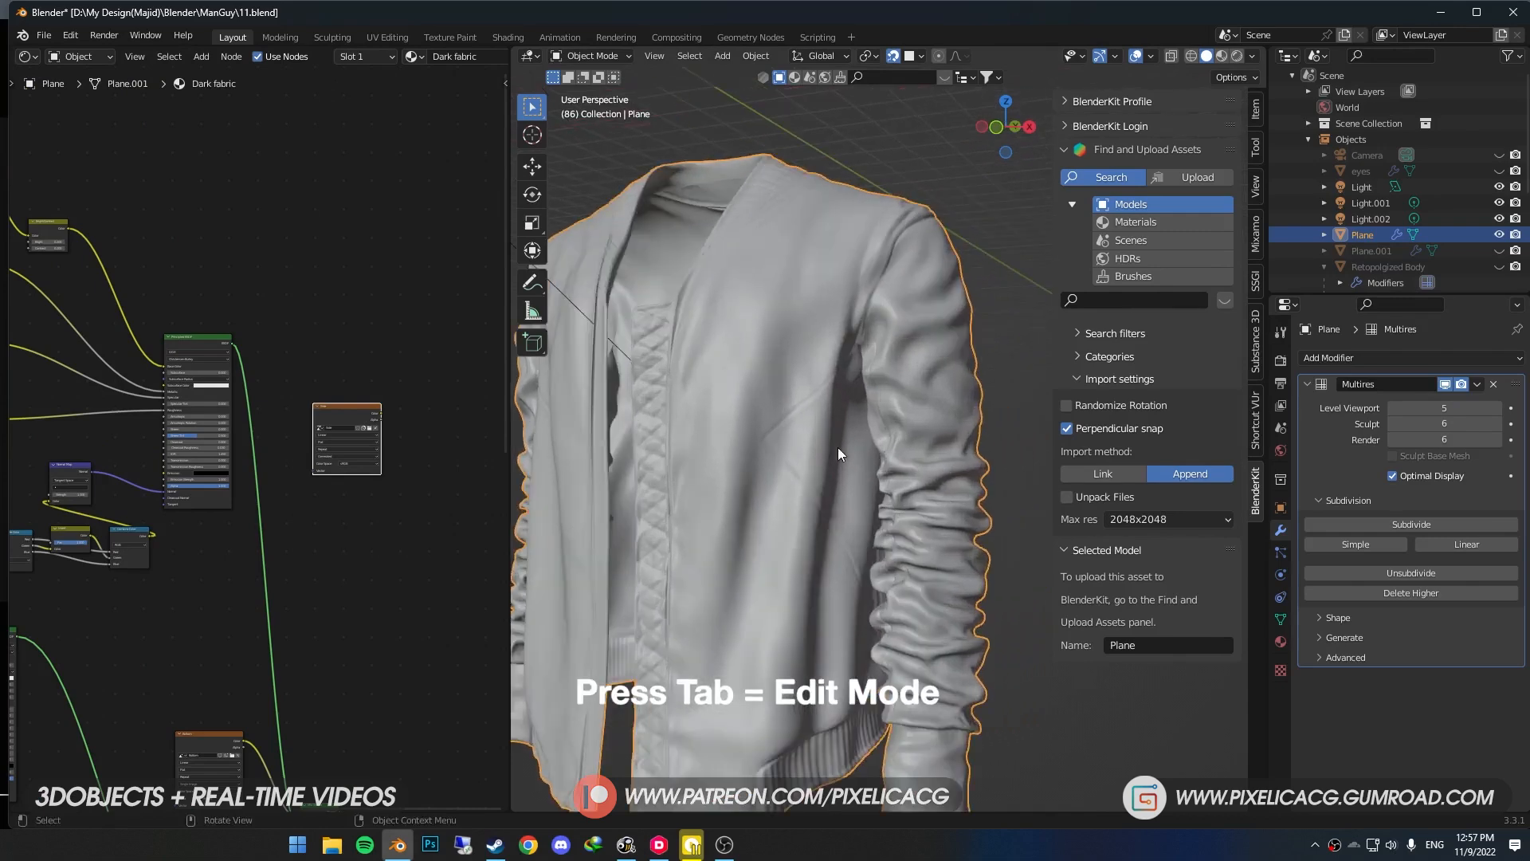
{"action": "key", "text": "Tab"}
{"action": "left_click", "coordinate": [930, 446], "text": "alt"}
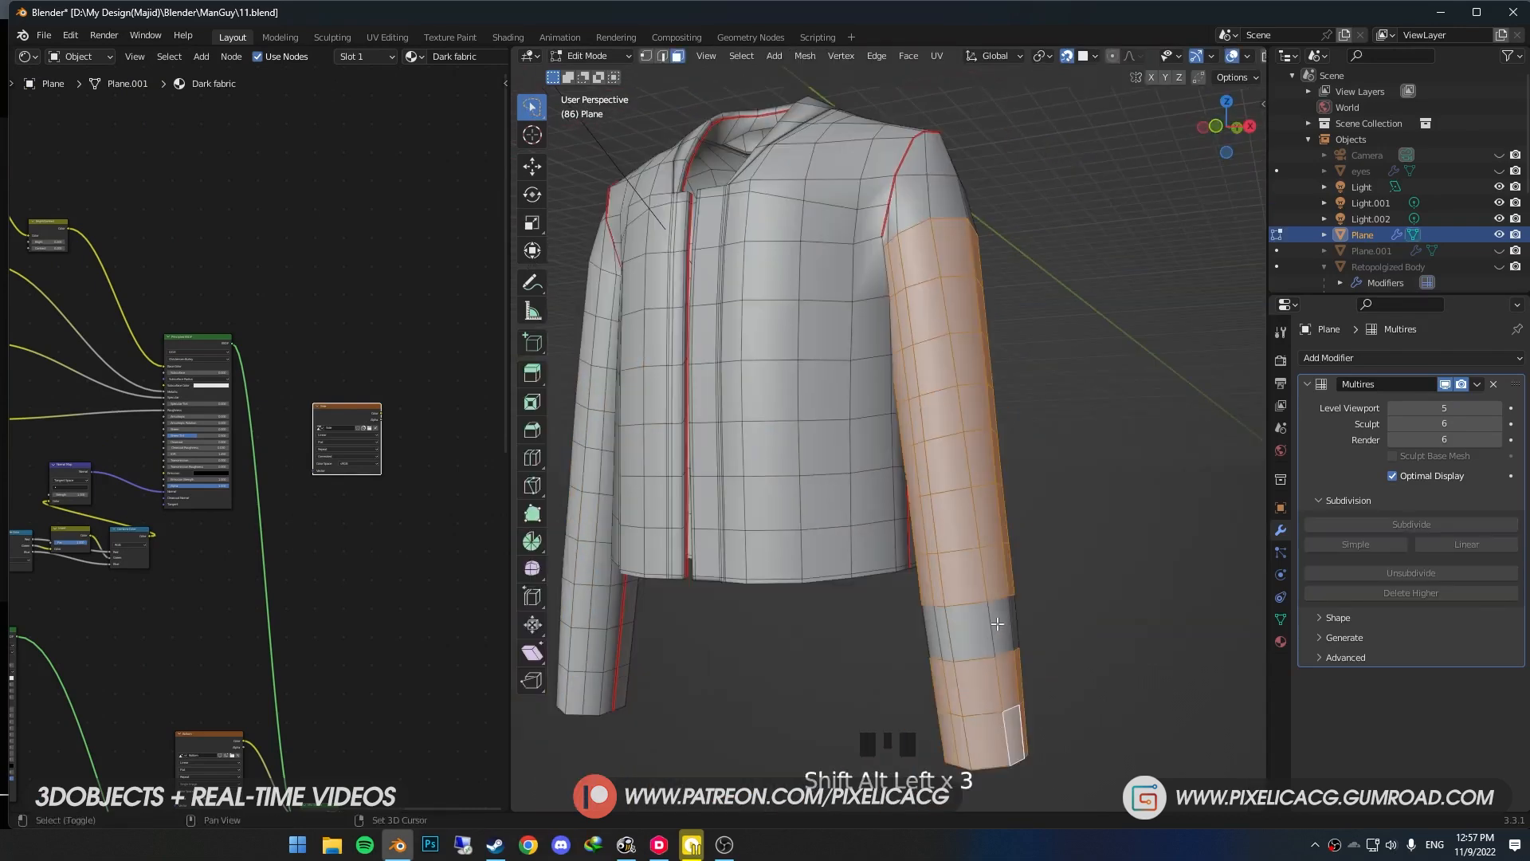
{"action": "left_click", "coordinate": [998, 624], "text": "alt+shift"}
{"action": "key", "text": "h"}
{"action": "left_click", "coordinate": [765, 319], "text": "alt+shift"}
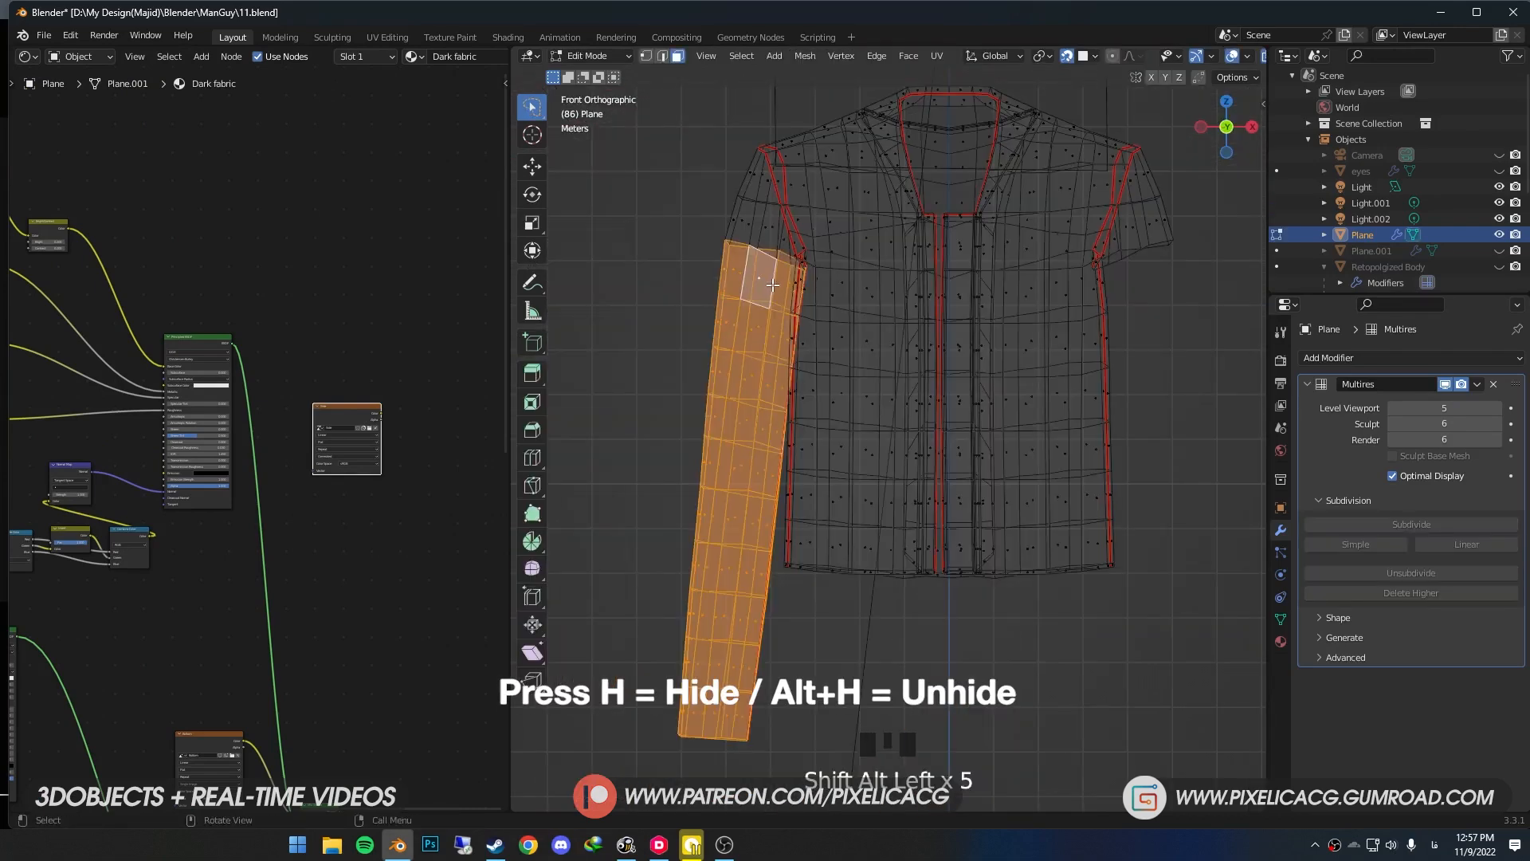
{"action": "key", "text": "h"}
- Select all remaining jacket faces, leave Edit Mode and show the jacket for texture painting on the Side image
{"action": "key", "text": "ctrl+Tab"}
{"action": "scroll", "coordinate": [988, 430], "scroll_direction": "down", "scroll_amount": 2}
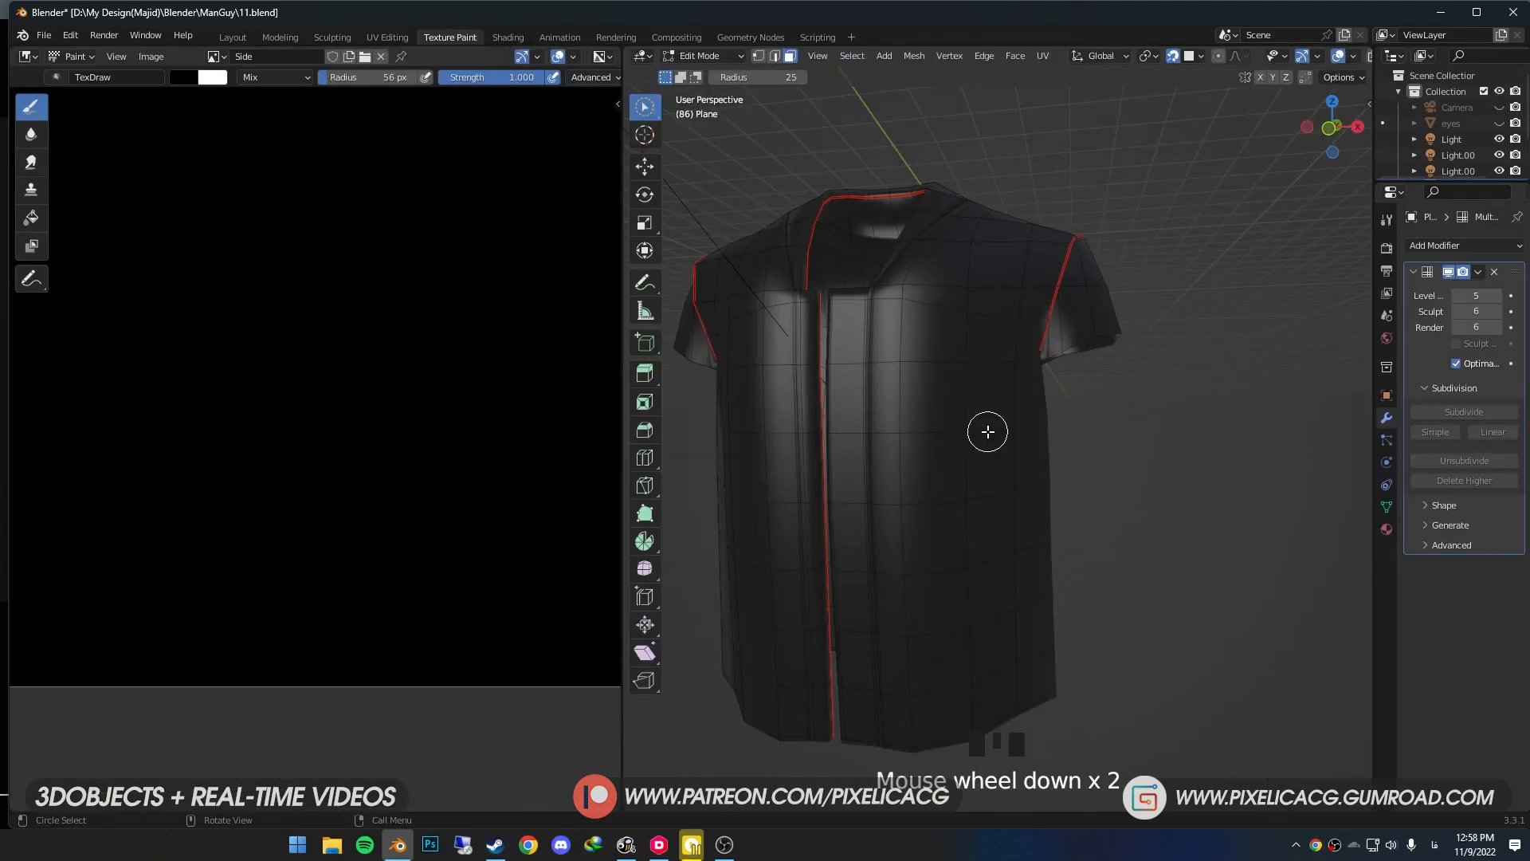
{"action": "key", "text": "a"}
{"action": "middle_click_drag", "start_coordinate": [994, 427], "coordinate": [904, 435]}
{"action": "key", "text": "Tab"}
{"action": "scroll", "coordinate": [976, 408], "scroll_direction": "down", "scroll_amount": 1}
{"action": "scroll", "coordinate": [940, 434], "scroll_direction": "up", "scroll_amount": 2}
{"action": "key", "text": "z"}
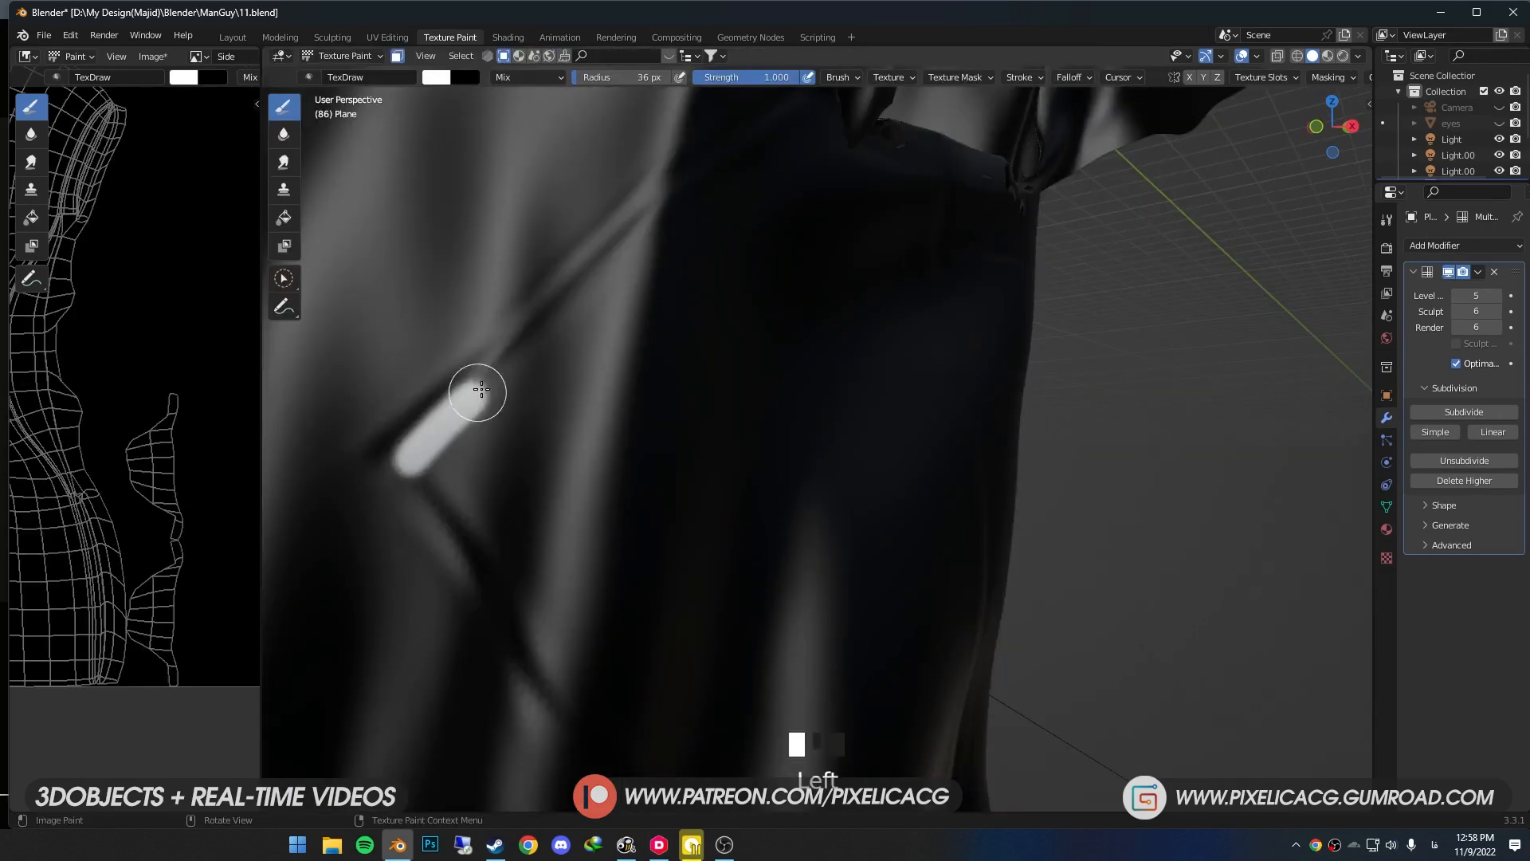
- Paint white outlines of the angular side panel on the Side mask, following the sculpted seams under the arm
{"action": "left_click_drag", "start_coordinate": [498, 462], "coordinate": [649, 323]}
{"action": "scroll", "coordinate": [733, 259], "scroll_direction": "down", "scroll_amount": 1}
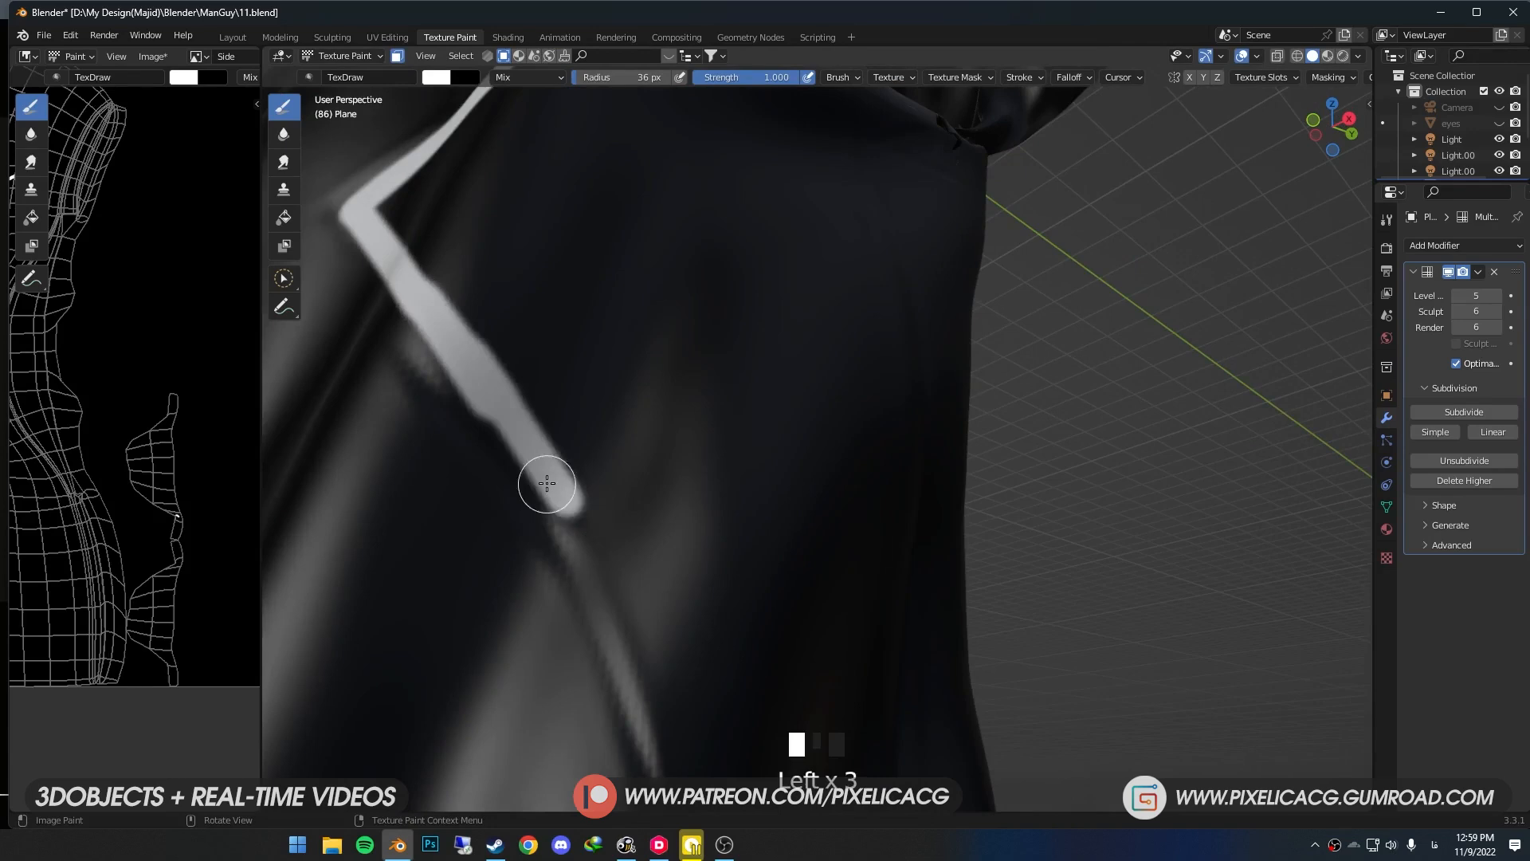
{"action": "middle_click_drag", "start_coordinate": [547, 482], "coordinate": [495, 423], "text": "shift"}
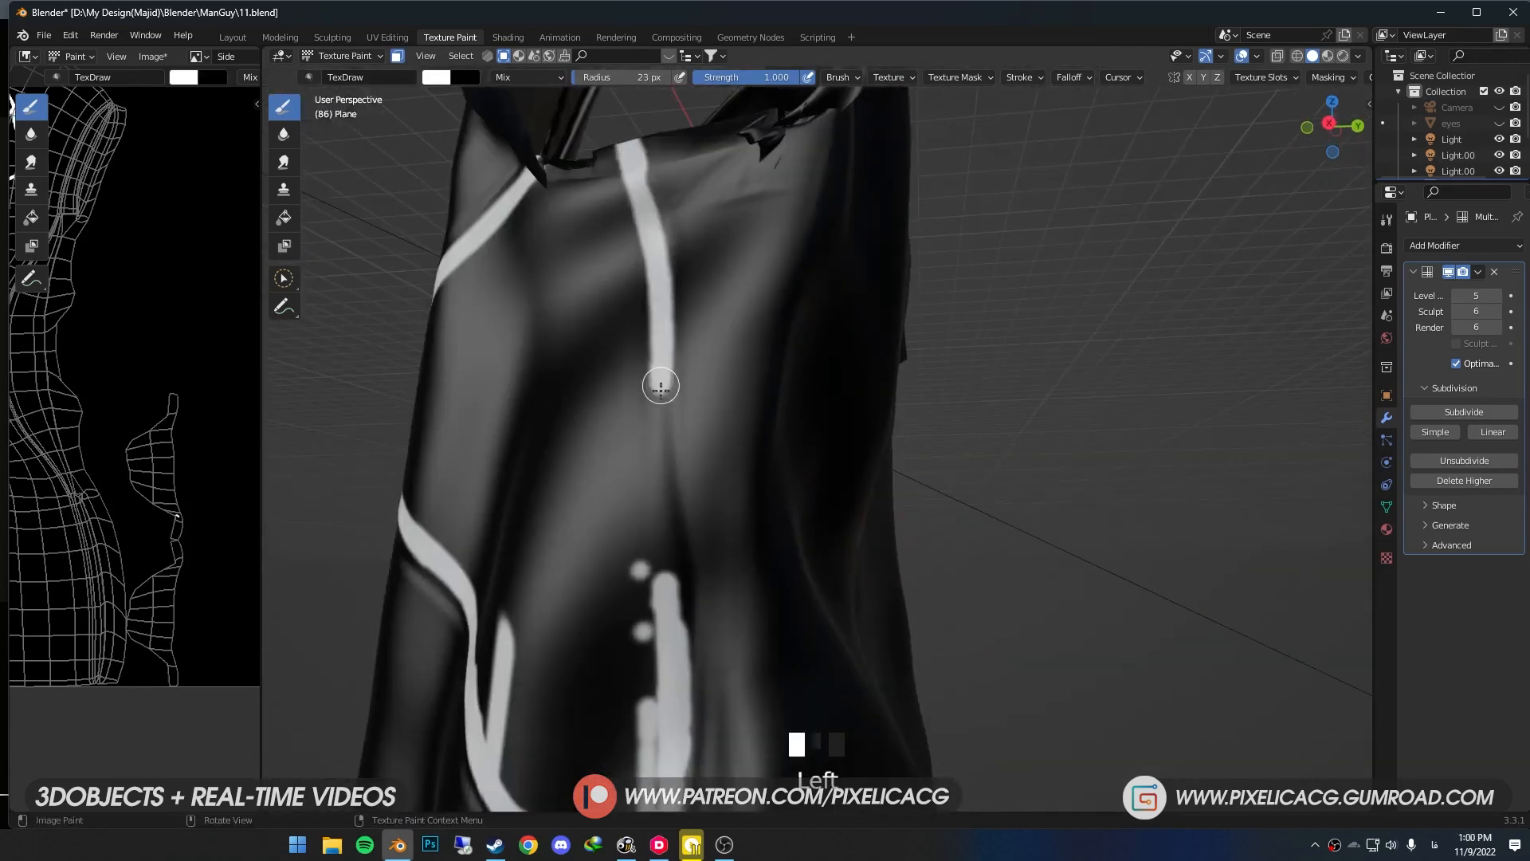
{"action": "mouse_move", "coordinate": [659, 383]}
{"action": "left_mouse_down"}
{"action": "mouse_move", "coordinate": [625, 553]}
{"action": "mouse_move", "coordinate": [669, 553]}
{"action": "left_mouse_up"}
{"action": "middle_click_drag", "start_coordinate": [669, 553], "coordinate": [754, 308], "text": "shift"}
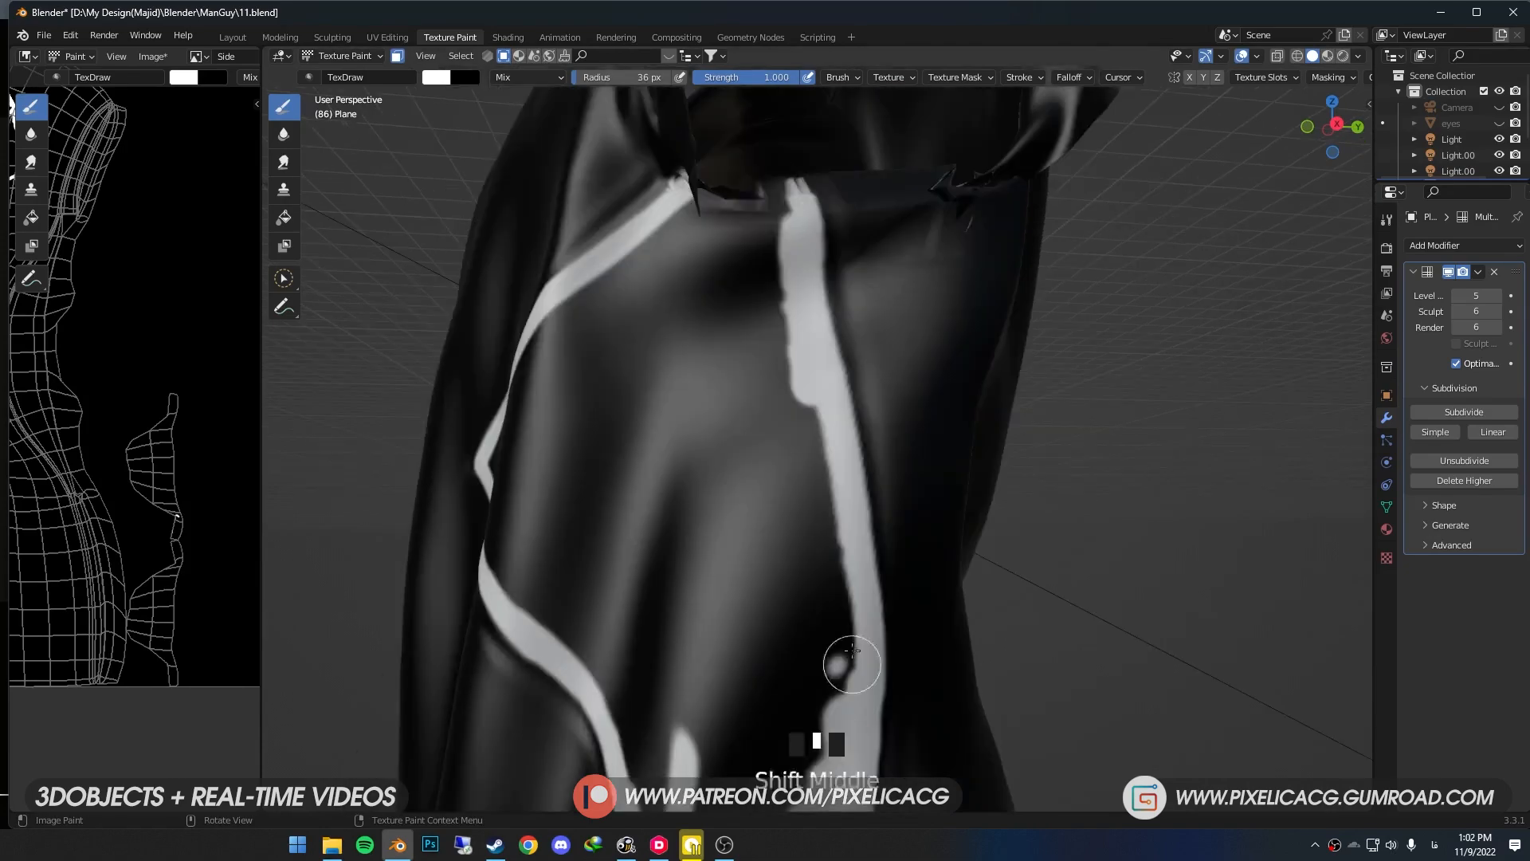
{"action": "middle_click_drag", "start_coordinate": [717, 446], "coordinate": [693, 386]}
{"action": "left_click_drag", "start_coordinate": [610, 617], "coordinate": [812, 451]}
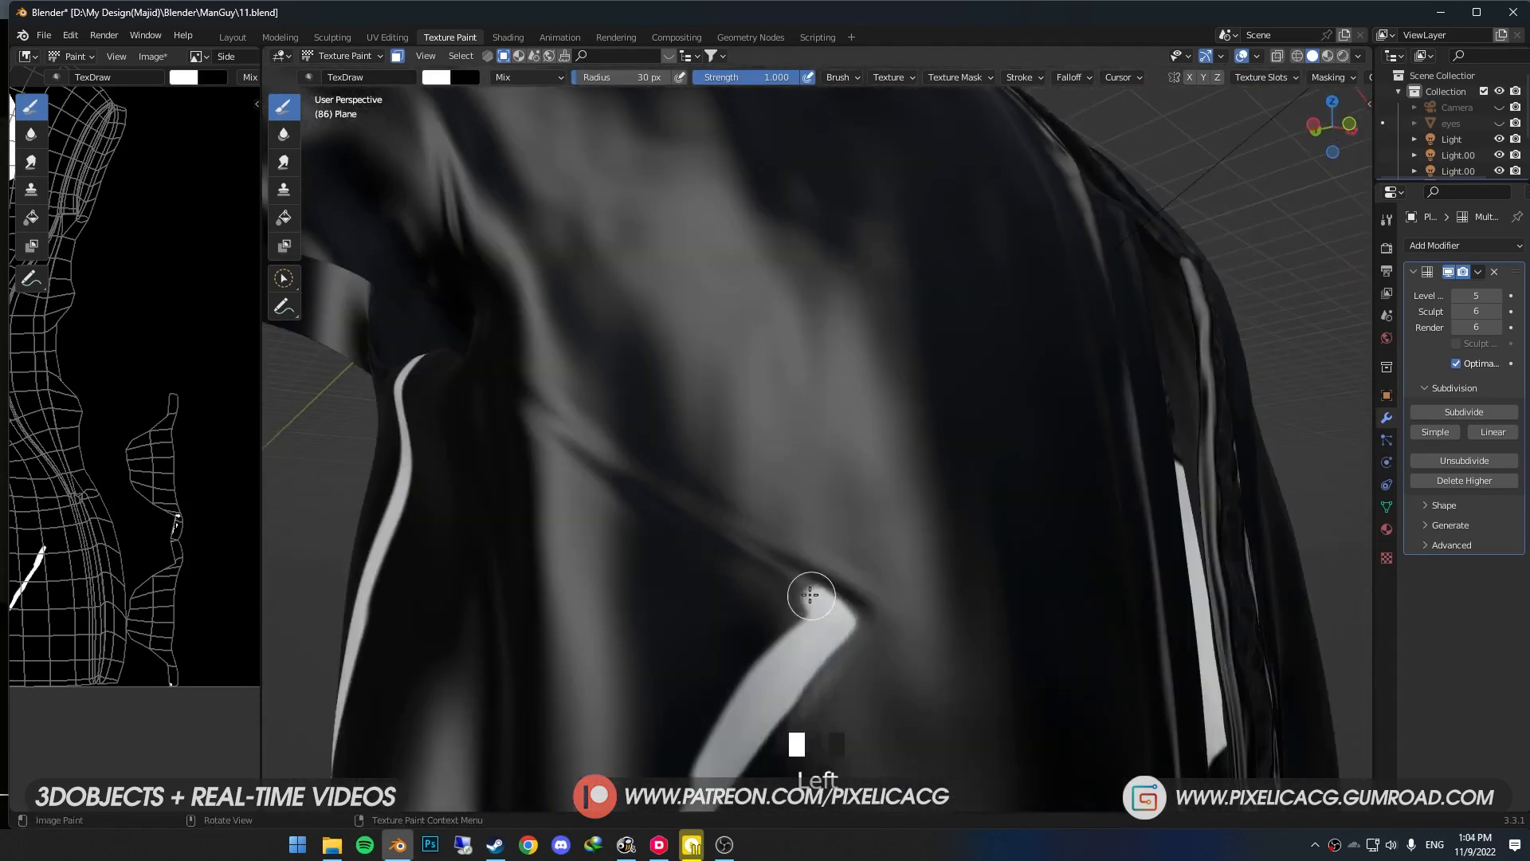
{"action": "left_click_drag", "start_coordinate": [718, 599], "coordinate": [795, 590]}
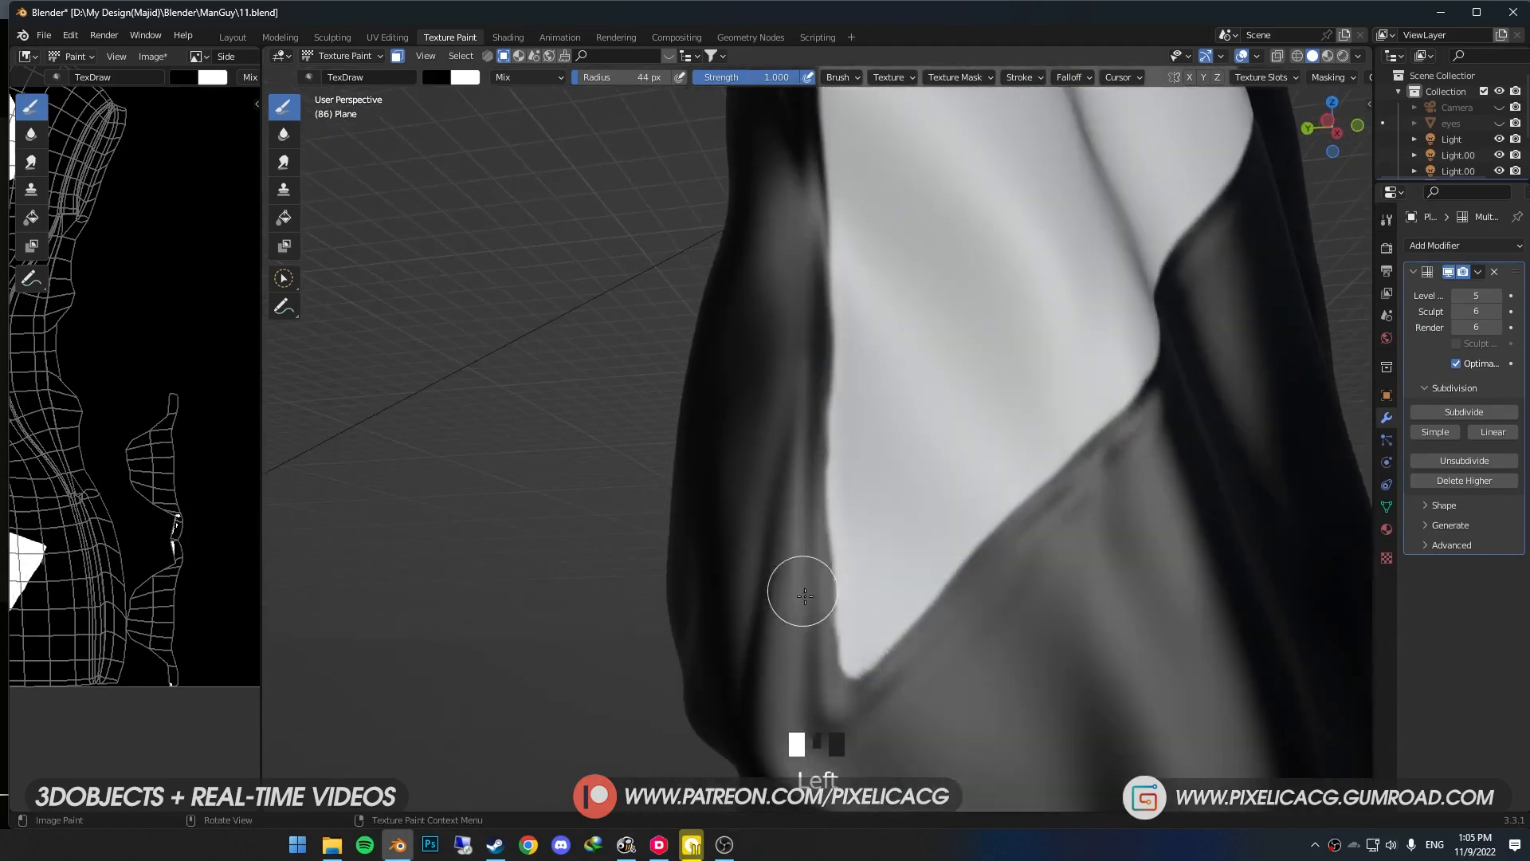
{"action": "mouse_move", "coordinate": [799, 588]}
{"action": "middle_mouse_down"}
{"action": "mouse_move", "coordinate": [825, 589]}
{"action": "mouse_move", "coordinate": [782, 533]}
{"action": "middle_mouse_up"}
- Refine the side panel mask's edges with the black color and save the result
{"action": "key", "text": "x"}
{"action": "key", "text": "ctrl+z"}
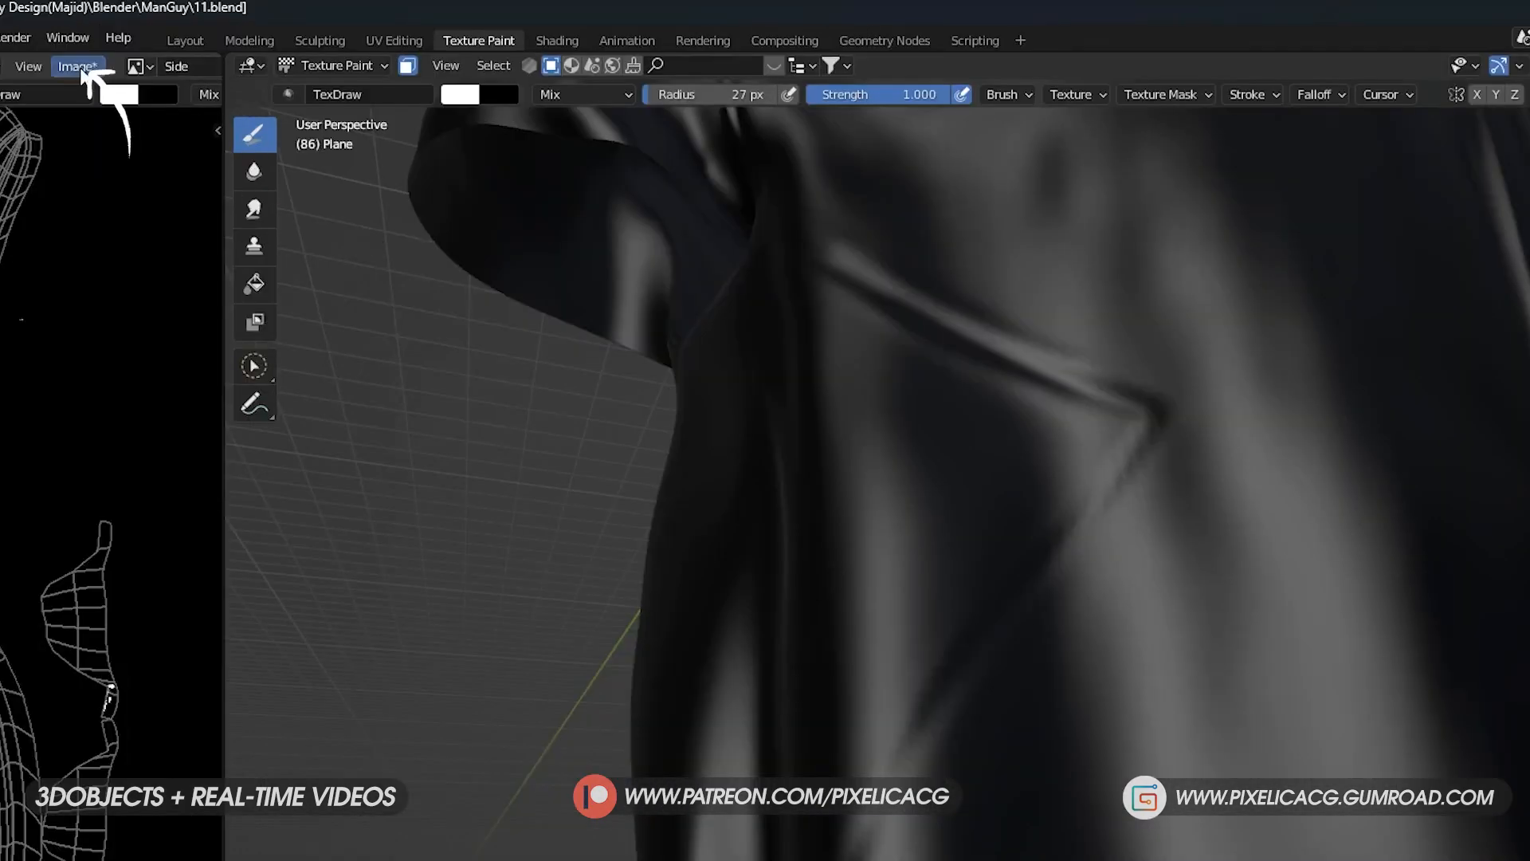
{"action": "left_click", "coordinate": [79, 66]}
{"action": "left_click", "coordinate": [118, 282]}
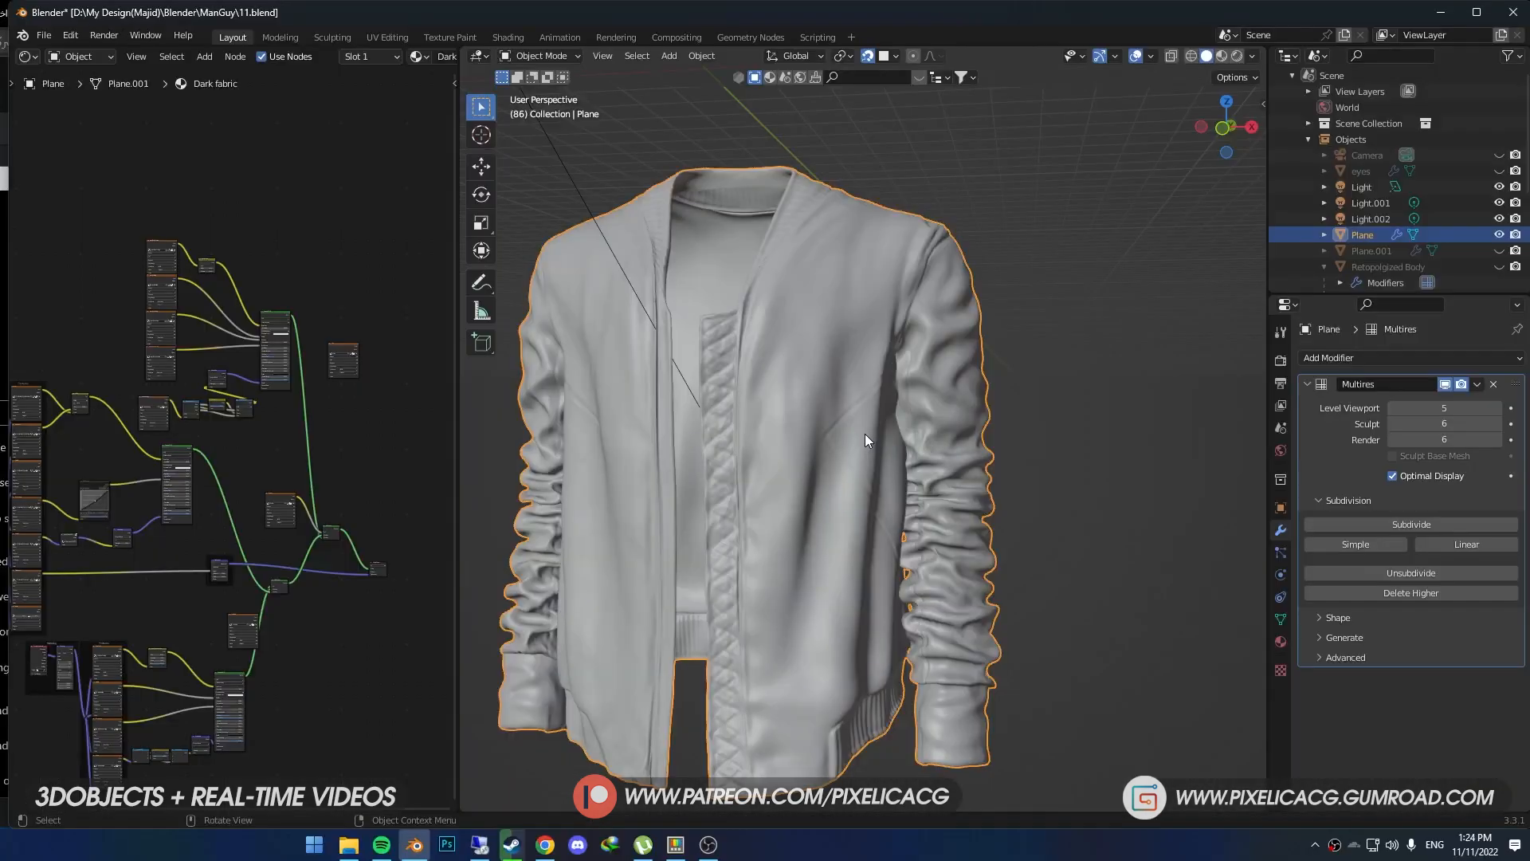
- Move the Side image node near the Material Output and insert a duplicate Mix Shader on the final surface link
{"action": "middle_click_drag", "start_coordinate": [315, 475], "coordinate": [155, 440]}
{"action": "scroll", "coordinate": [322, 502], "scroll_direction": "up", "scroll_amount": 1}
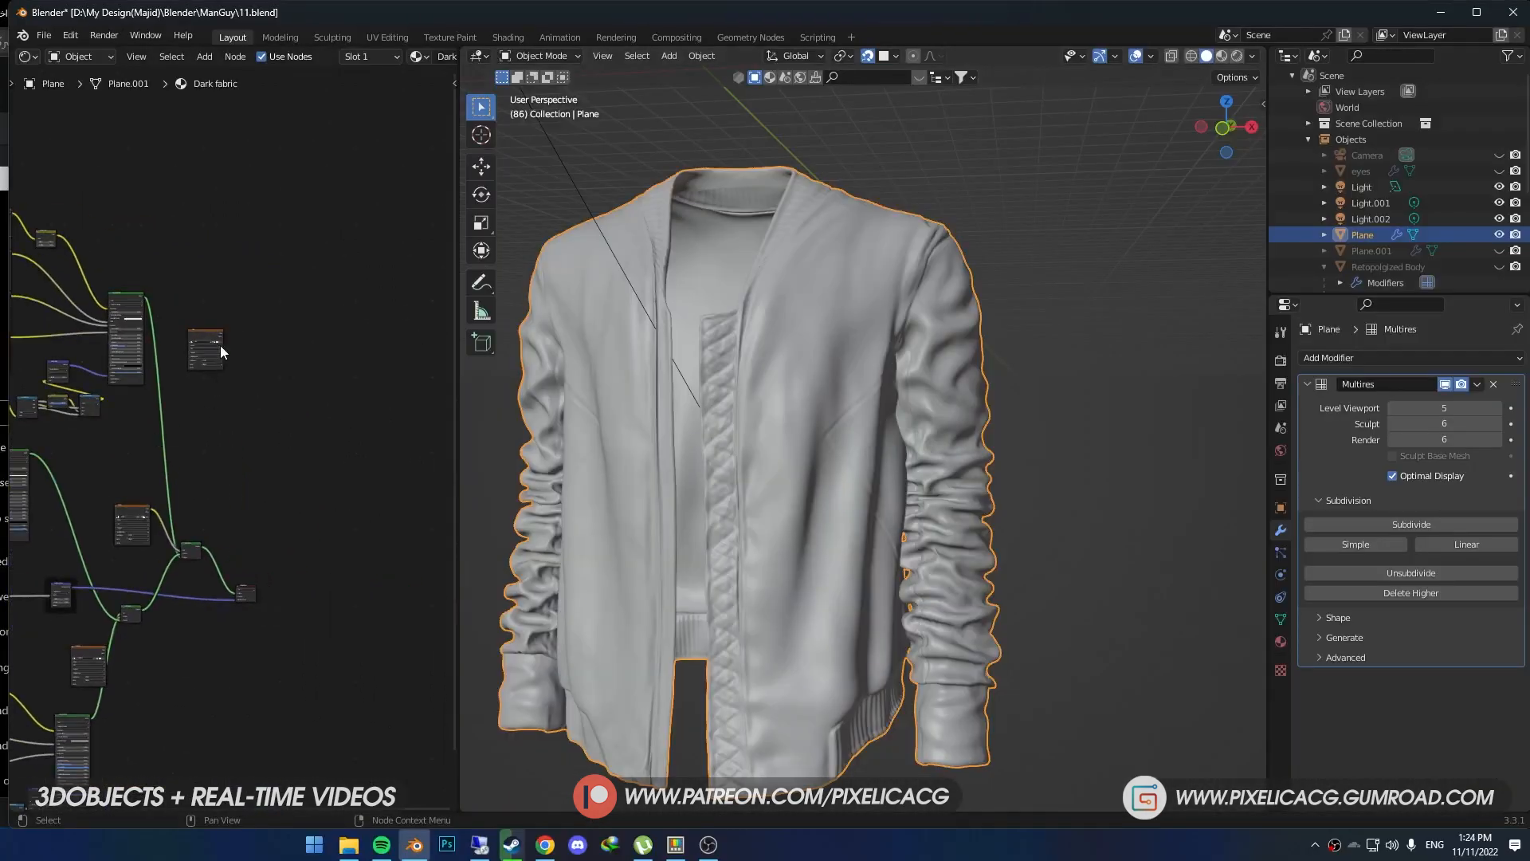
{"action": "left_click_drag", "start_coordinate": [268, 405], "coordinate": [283, 518]}
{"action": "scroll", "coordinate": [263, 542], "scroll_direction": "up", "scroll_amount": 9}
{"action": "left_click", "coordinate": [147, 655]}
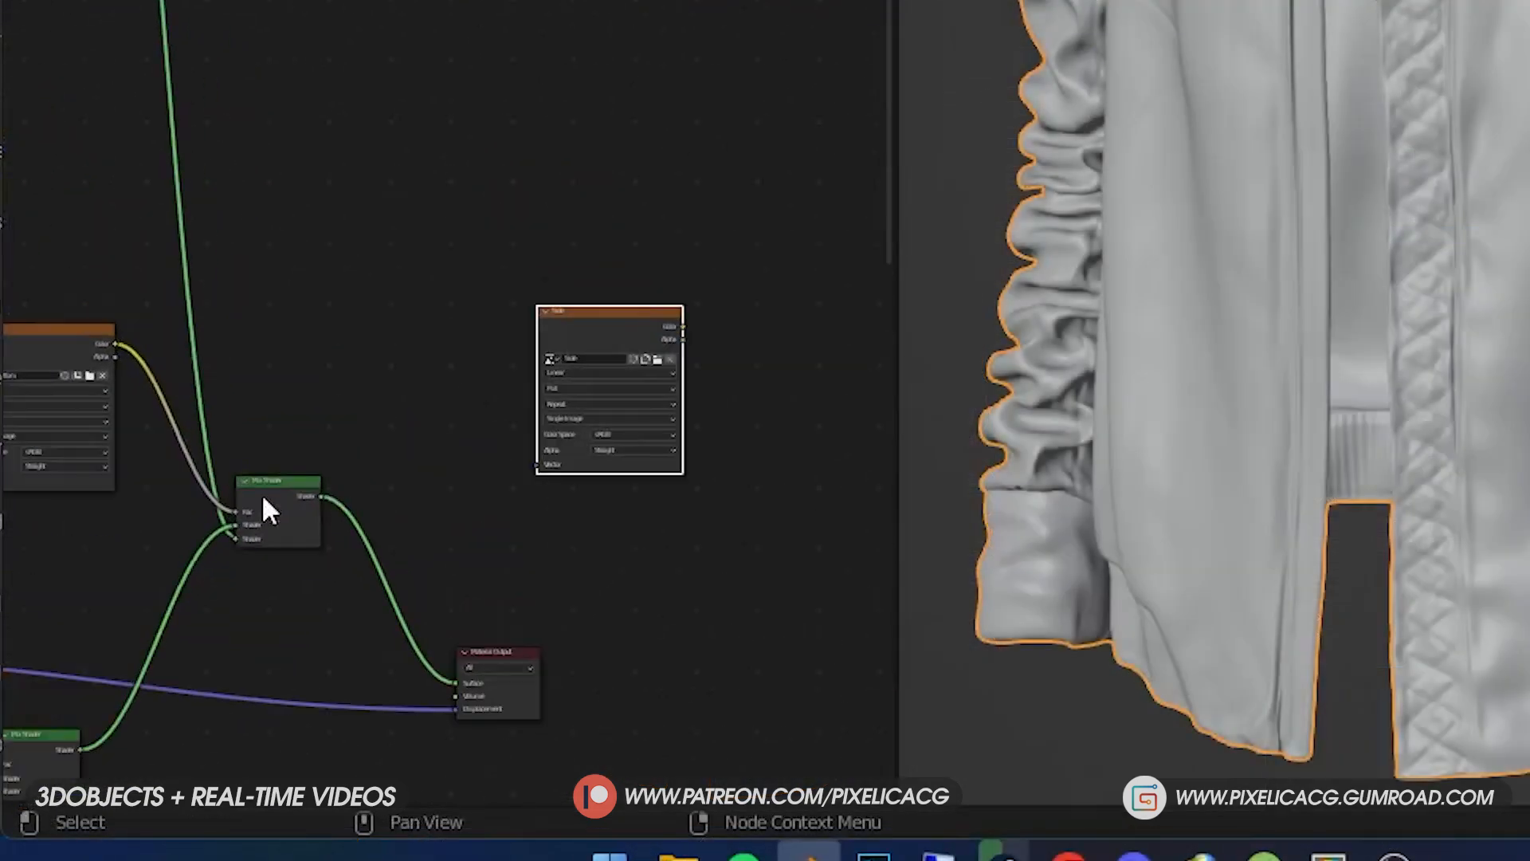
{"action": "key", "text": "shift+d"}
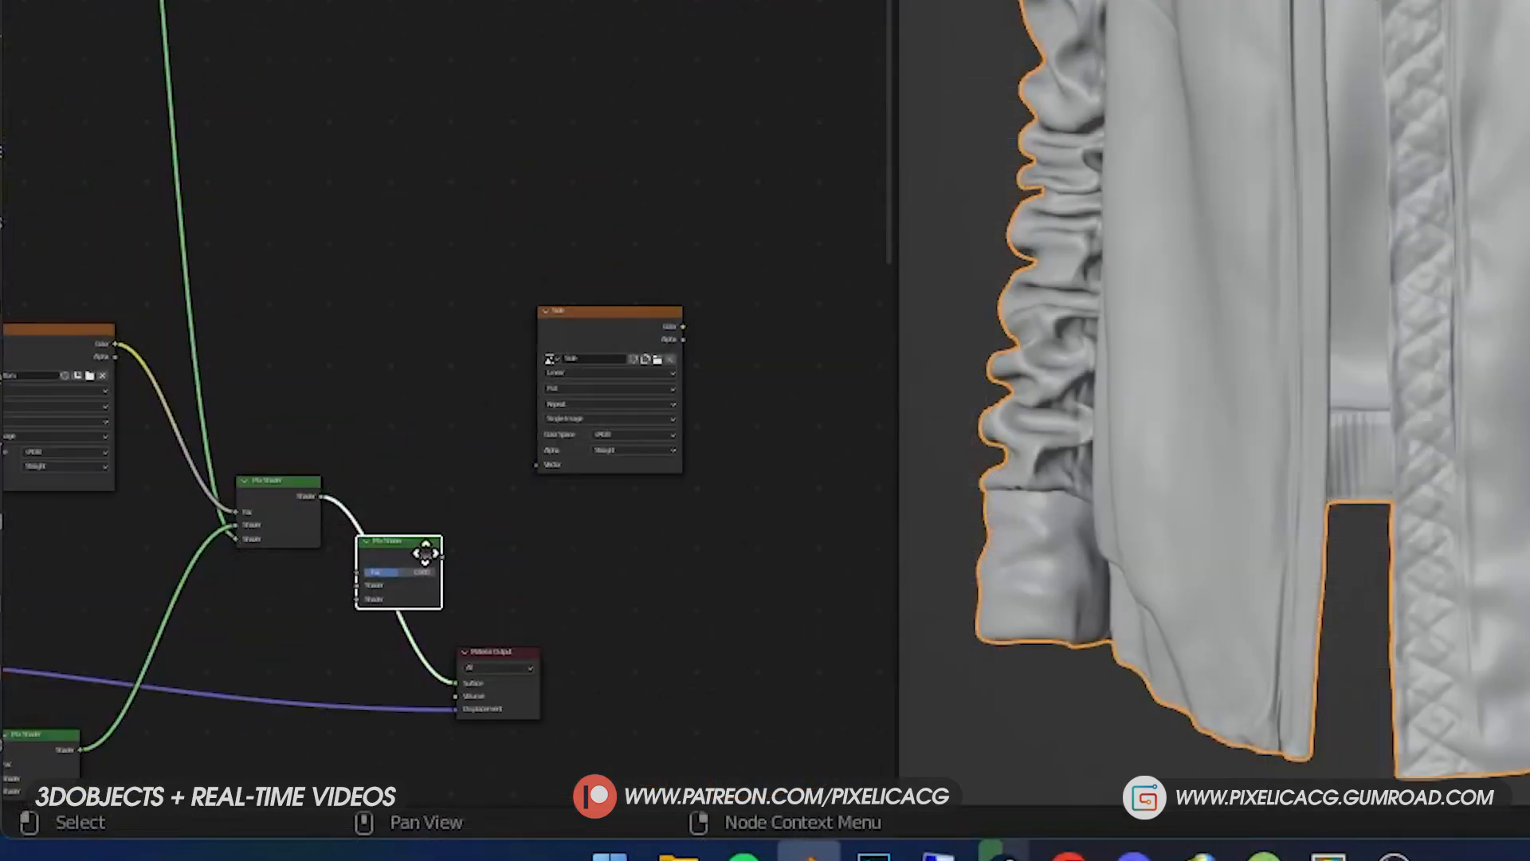
{"action": "left_click", "coordinate": [427, 553]}
- Space out the output nodes and connect the Side image's color to the Fac of the duplicated Mix Shader
{"action": "left_click_drag", "start_coordinate": [518, 652], "coordinate": [685, 630]}
{"action": "left_click_drag", "start_coordinate": [410, 542], "coordinate": [542, 532]}
{"action": "left_click_drag", "start_coordinate": [609, 301], "coordinate": [351, 223]}
{"action": "left_click_drag", "start_coordinate": [610, 312], "coordinate": [494, 563]}
{"action": "mouse_move", "coordinate": [375, 697]}
{"action": "middle_mouse_down"}
{"action": "mouse_move", "coordinate": [731, 523]}
{"action": "mouse_move", "coordinate": [662, 537]}
{"action": "mouse_move", "coordinate": [799, 389]}
{"action": "mouse_move", "coordinate": [721, 342]}
{"action": "middle_mouse_up"}
{"action": "scroll", "coordinate": [605, 398], "scroll_direction": "down", "scroll_amount": 3}
{"action": "mouse_move", "coordinate": [476, 400]}
{"action": "middle_mouse_down"}
{"action": "mouse_move", "coordinate": [533, 359]}
{"action": "mouse_move", "coordinate": [652, 341]}
{"action": "middle_mouse_up"}
- Show the jacket in Rendered view and connect the collar fabric's Principled BSDF to the second shader input of the last Mix Shader
{"action": "key", "text": "z"}
{"action": "left_click", "coordinate": [1514, 402]}
{"action": "left_click_drag", "start_coordinate": [617, 408], "coordinate": [534, 369]}
{"action": "middle_click_drag", "start_coordinate": [733, 563], "coordinate": [562, 526]}
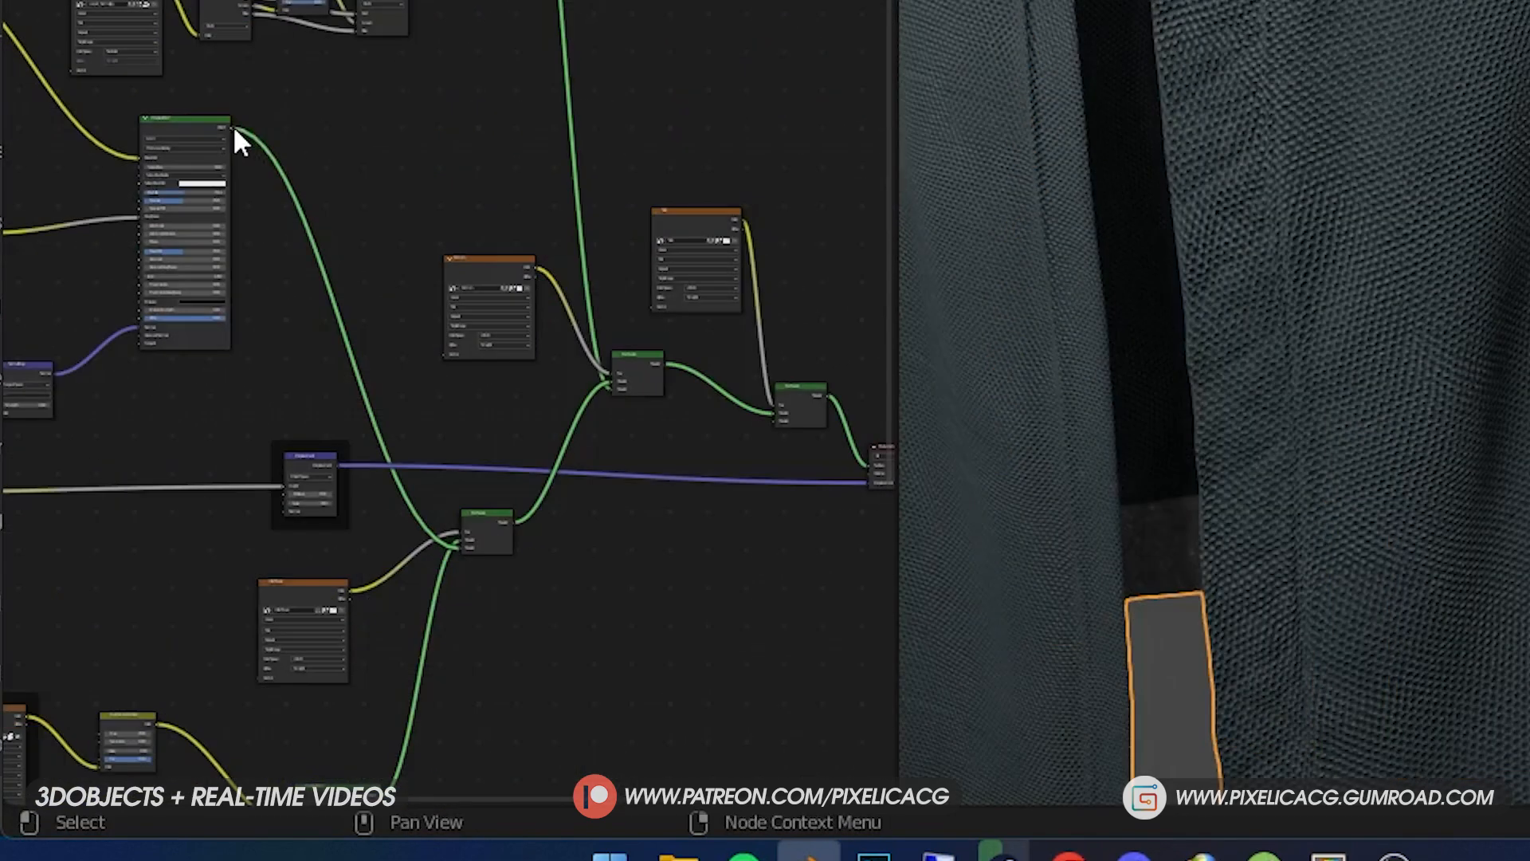
{"action": "left_click_drag", "start_coordinate": [232, 127], "coordinate": [768, 427]}
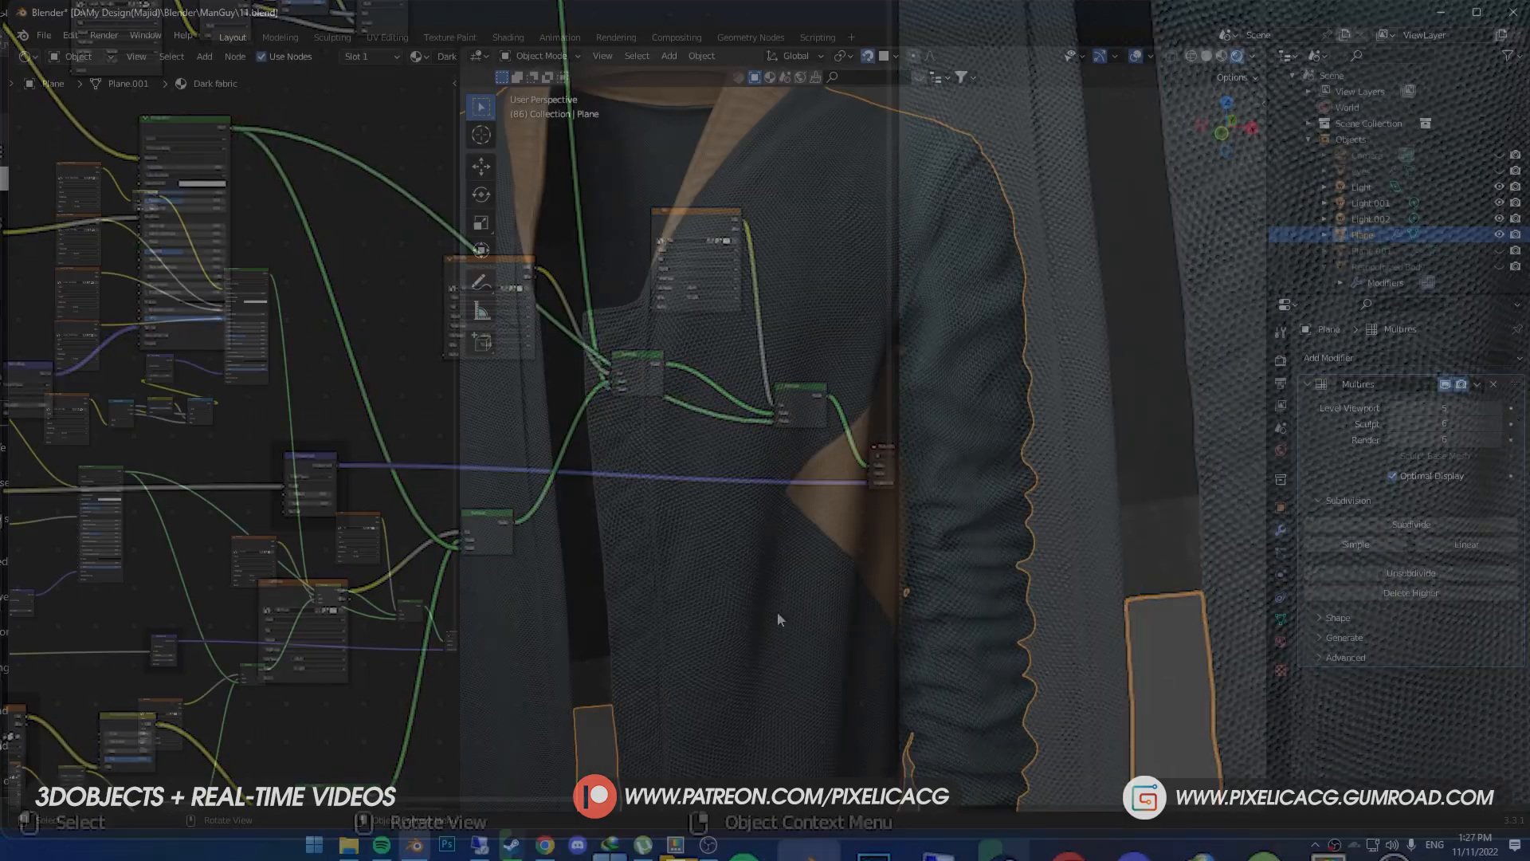
{"action": "scroll", "coordinate": [778, 598], "scroll_direction": "up", "scroll_amount": 3}
{"action": "scroll", "coordinate": [778, 600], "scroll_direction": "up", "scroll_amount": 2}
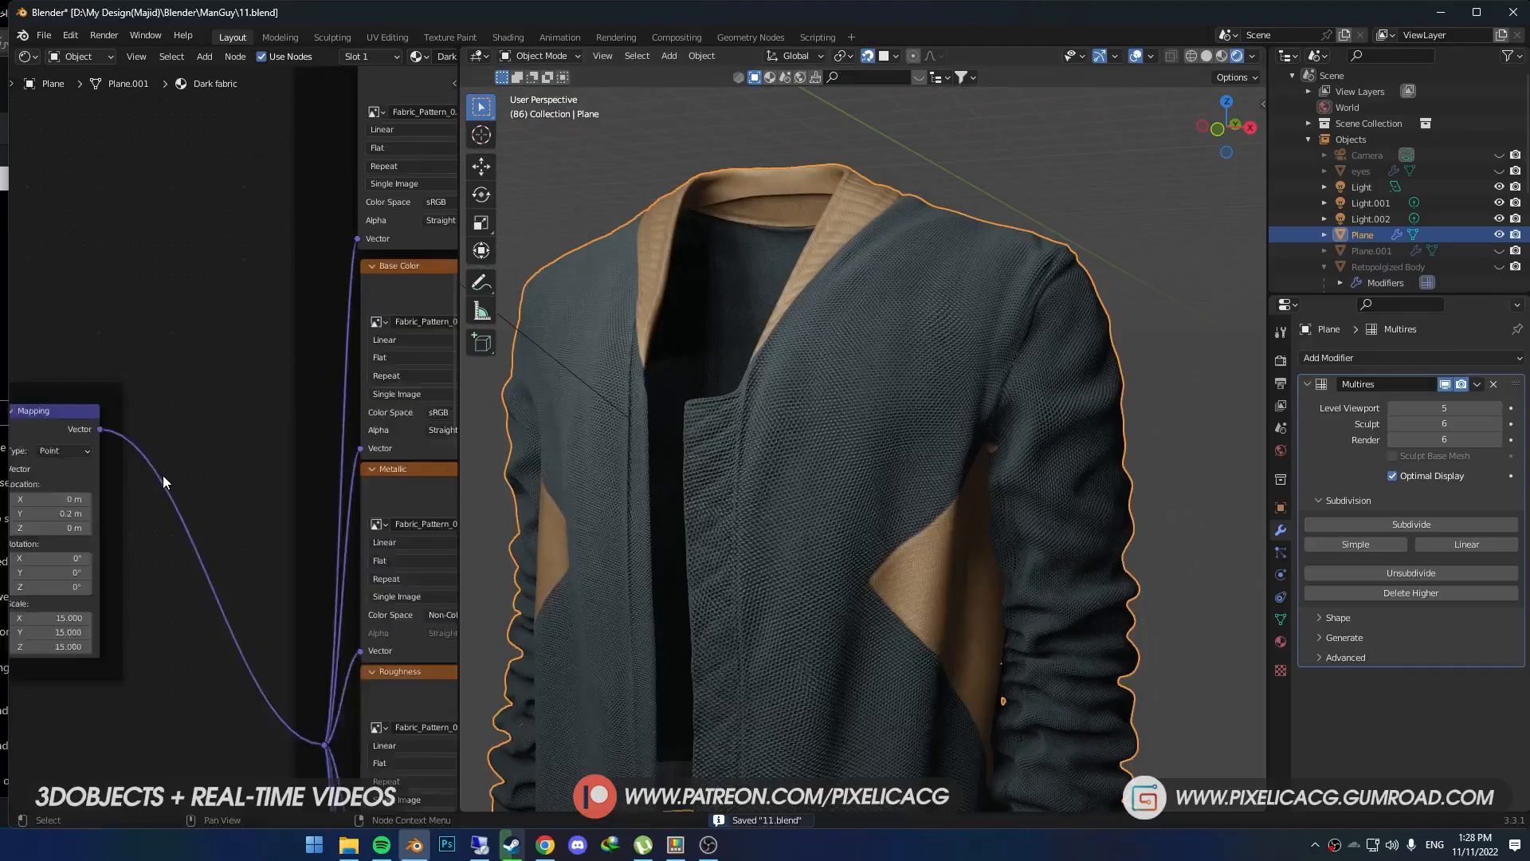
- Add a Frame node and place it at the upper-left corner of the carpet node group
{"action": "scroll", "coordinate": [162, 475], "scroll_direction": "down", "scroll_amount": 6}
{"action": "scroll", "coordinate": [239, 513], "scroll_direction": "down", "scroll_amount": 1}
{"action": "middle_click_drag", "start_coordinate": [376, 385], "coordinate": [176, 376]}
{"action": "scroll", "coordinate": [176, 375], "scroll_direction": "down", "scroll_amount": 1}
{"action": "middle_click_drag", "start_coordinate": [325, 338], "coordinate": [224, 483]}
{"action": "middle_click_drag", "start_coordinate": [298, 424], "coordinate": [321, 397]}
{"action": "scroll", "coordinate": [292, 476], "scroll_direction": "down", "scroll_amount": 1}
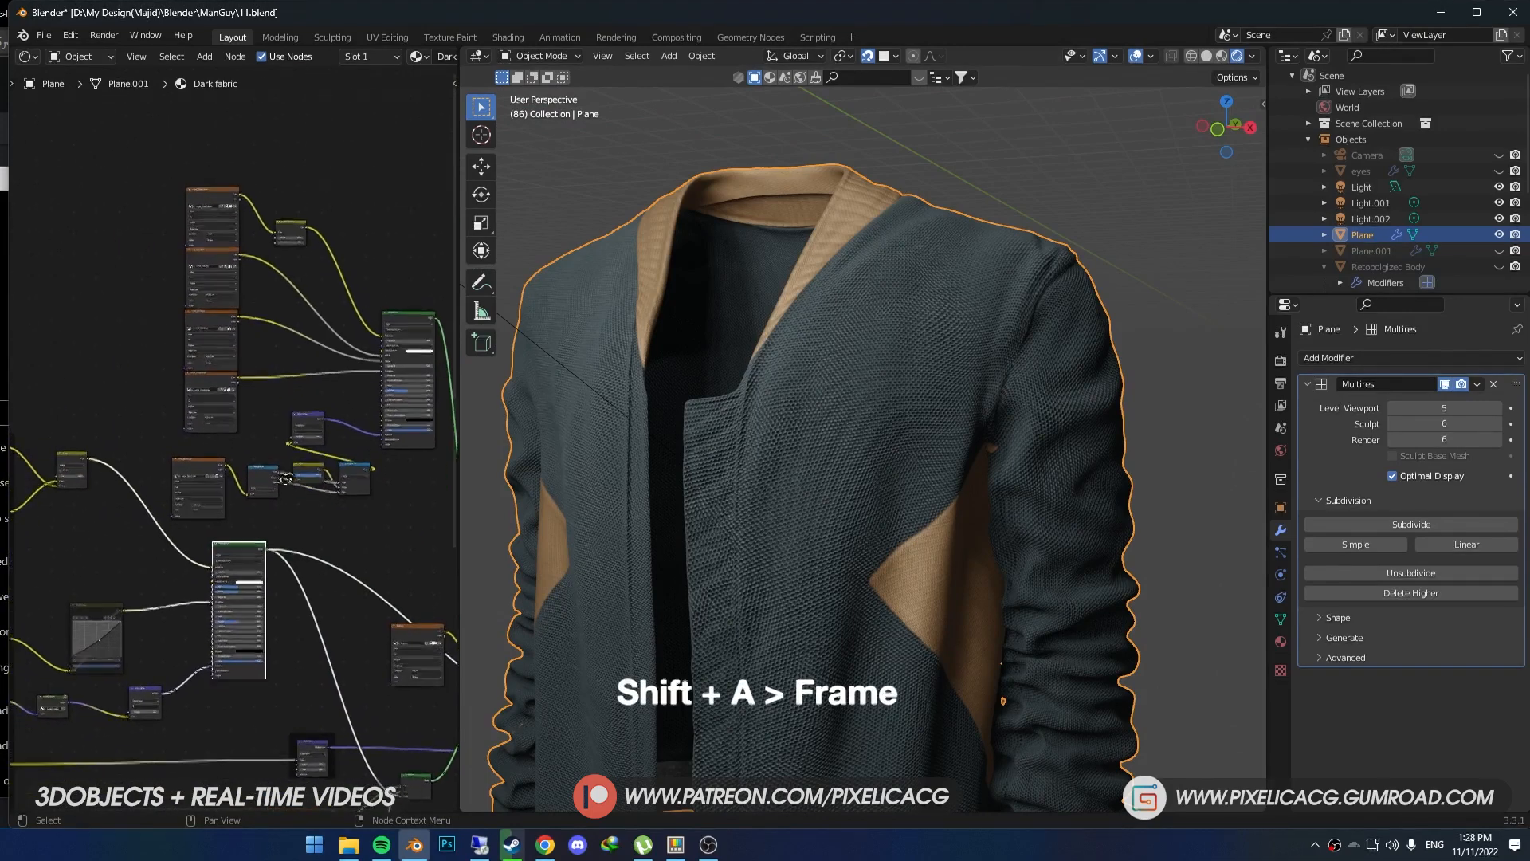
{"action": "key", "text": "shift+a"}
{"action": "type", "text": "fr"}
{"action": "key", "text": "Return"}
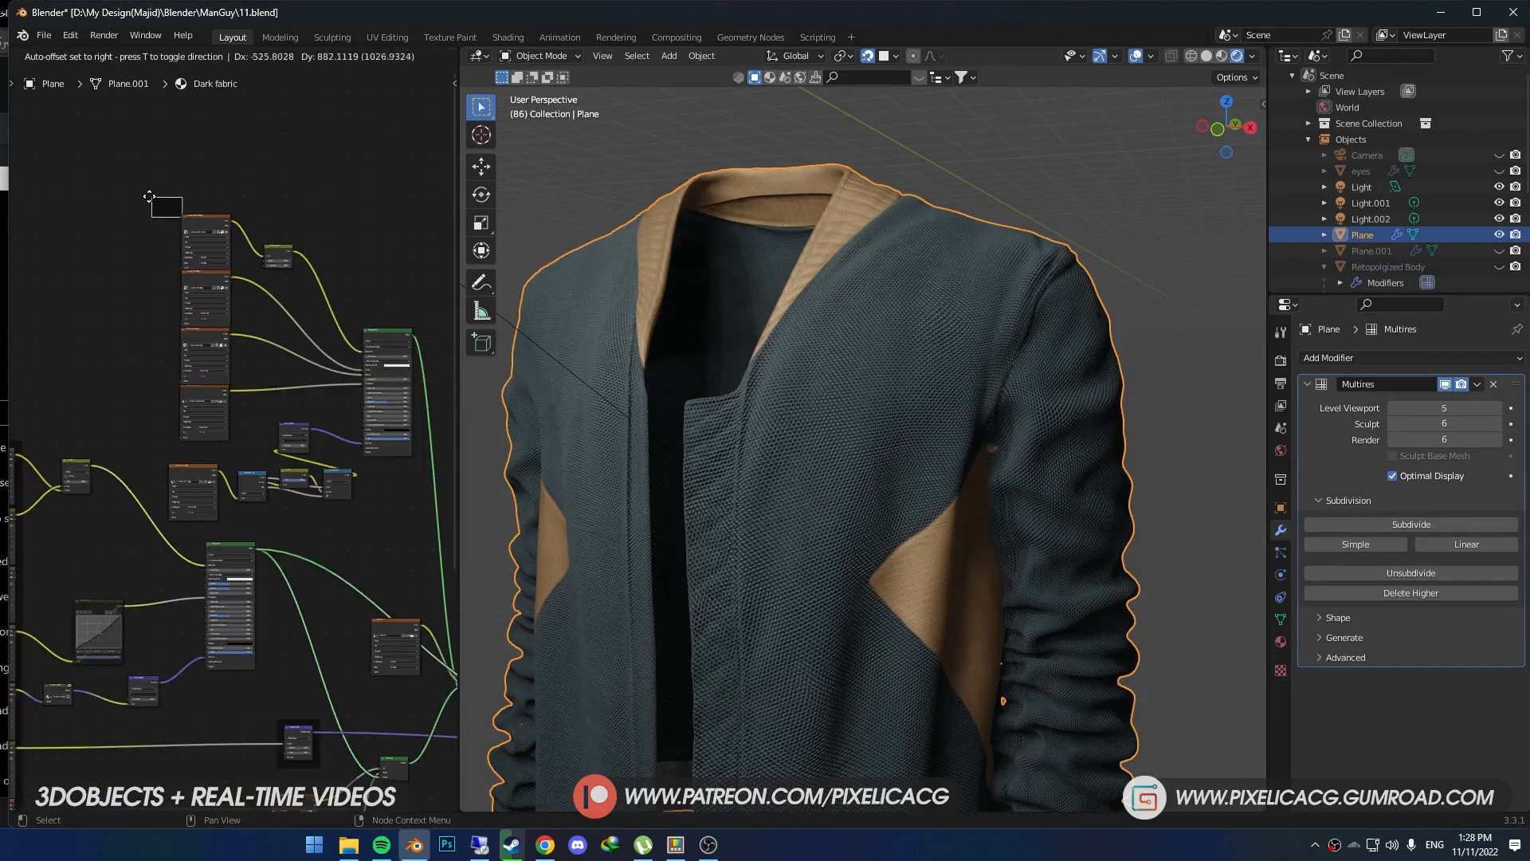
{"action": "left_click_drag", "start_coordinate": [173, 216], "coordinate": [177, 228]}
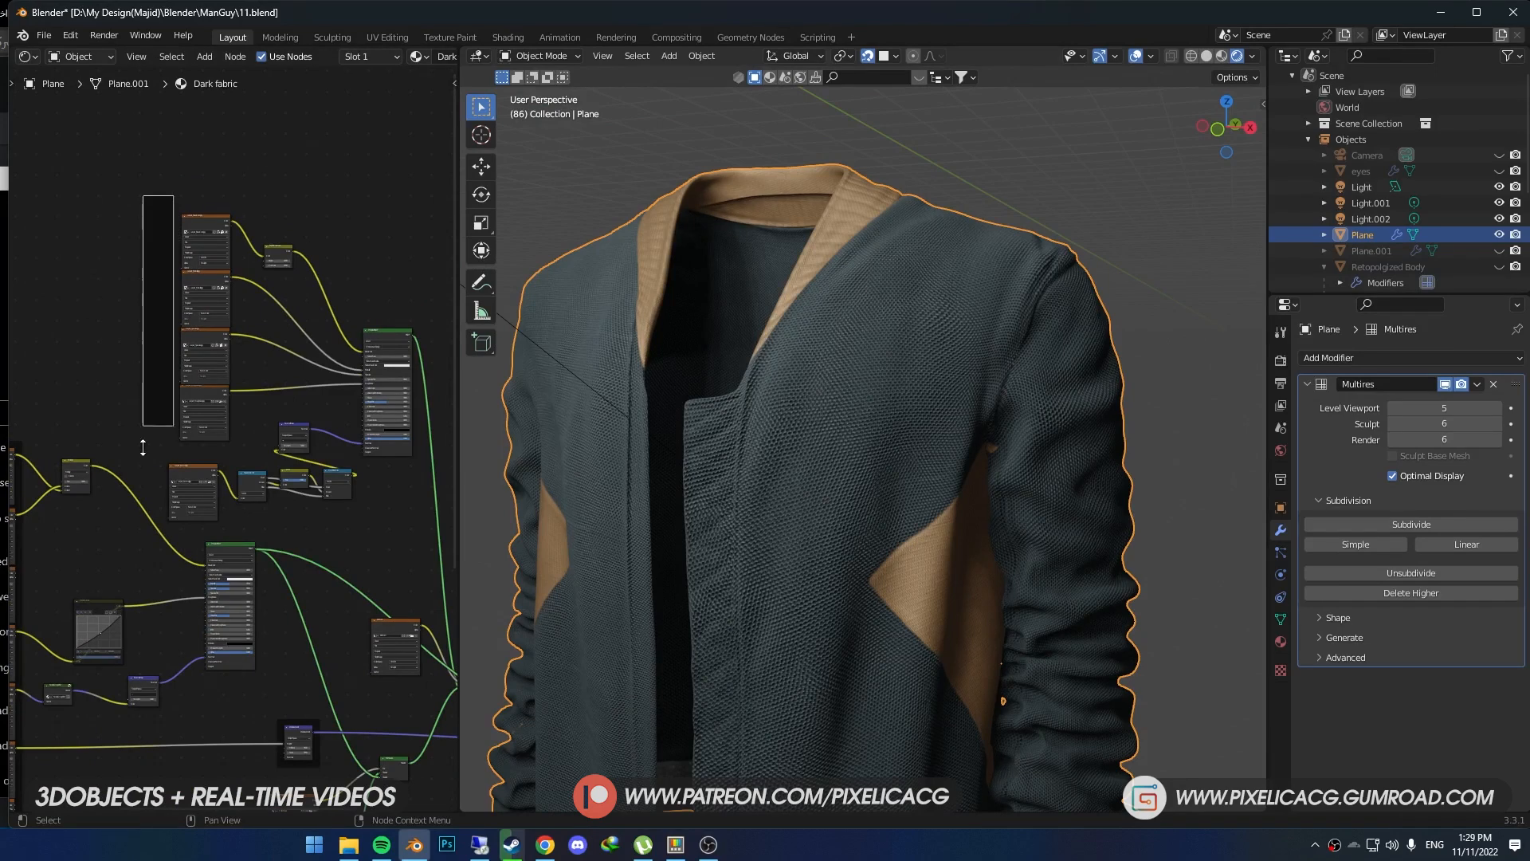
- Resize the frame until it surrounds all the carpet nodes
{"action": "left_click_drag", "start_coordinate": [152, 409], "coordinate": [152, 397]}
{"action": "left_click_drag", "start_coordinate": [152, 386], "coordinate": [136, 400]}
{"action": "scroll", "coordinate": [159, 319], "scroll_direction": "up", "scroll_amount": 1}
{"action": "middle_click_drag", "start_coordinate": [161, 298], "coordinate": [237, 402]}
{"action": "left_click_drag", "start_coordinate": [236, 401], "coordinate": [537, 408]}
{"action": "middle_click_drag", "start_coordinate": [418, 462], "coordinate": [237, 446]}
{"action": "left_click_drag", "start_coordinate": [239, 500], "coordinate": [239, 632]}
{"action": "left_click_drag", "start_coordinate": [243, 290], "coordinate": [256, 293]}
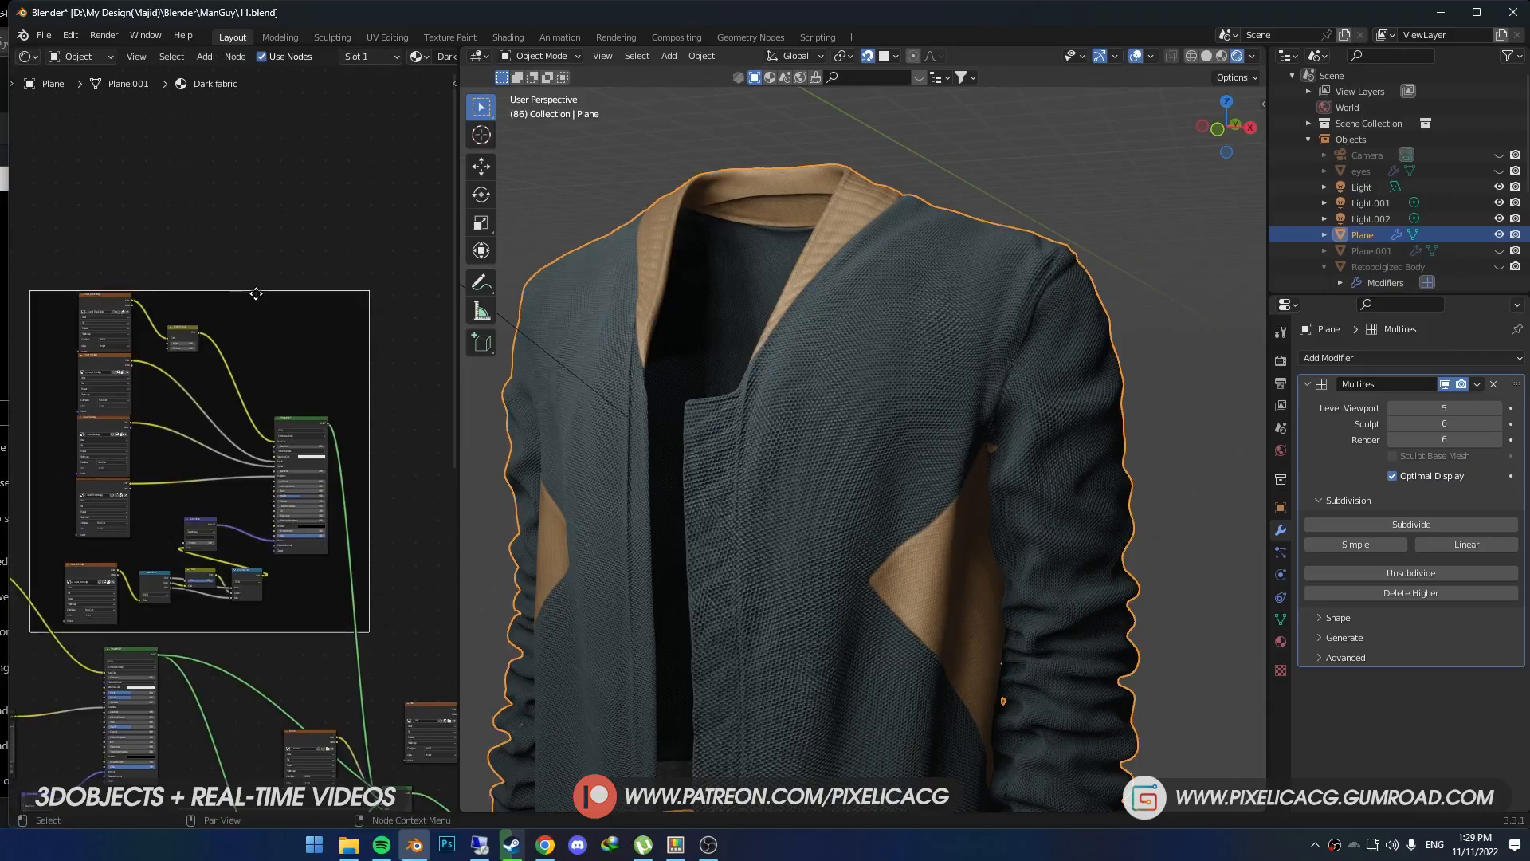
- Select all the carpet nodes and move them into the frame so they belong to it
{"action": "key", "text": "n"}
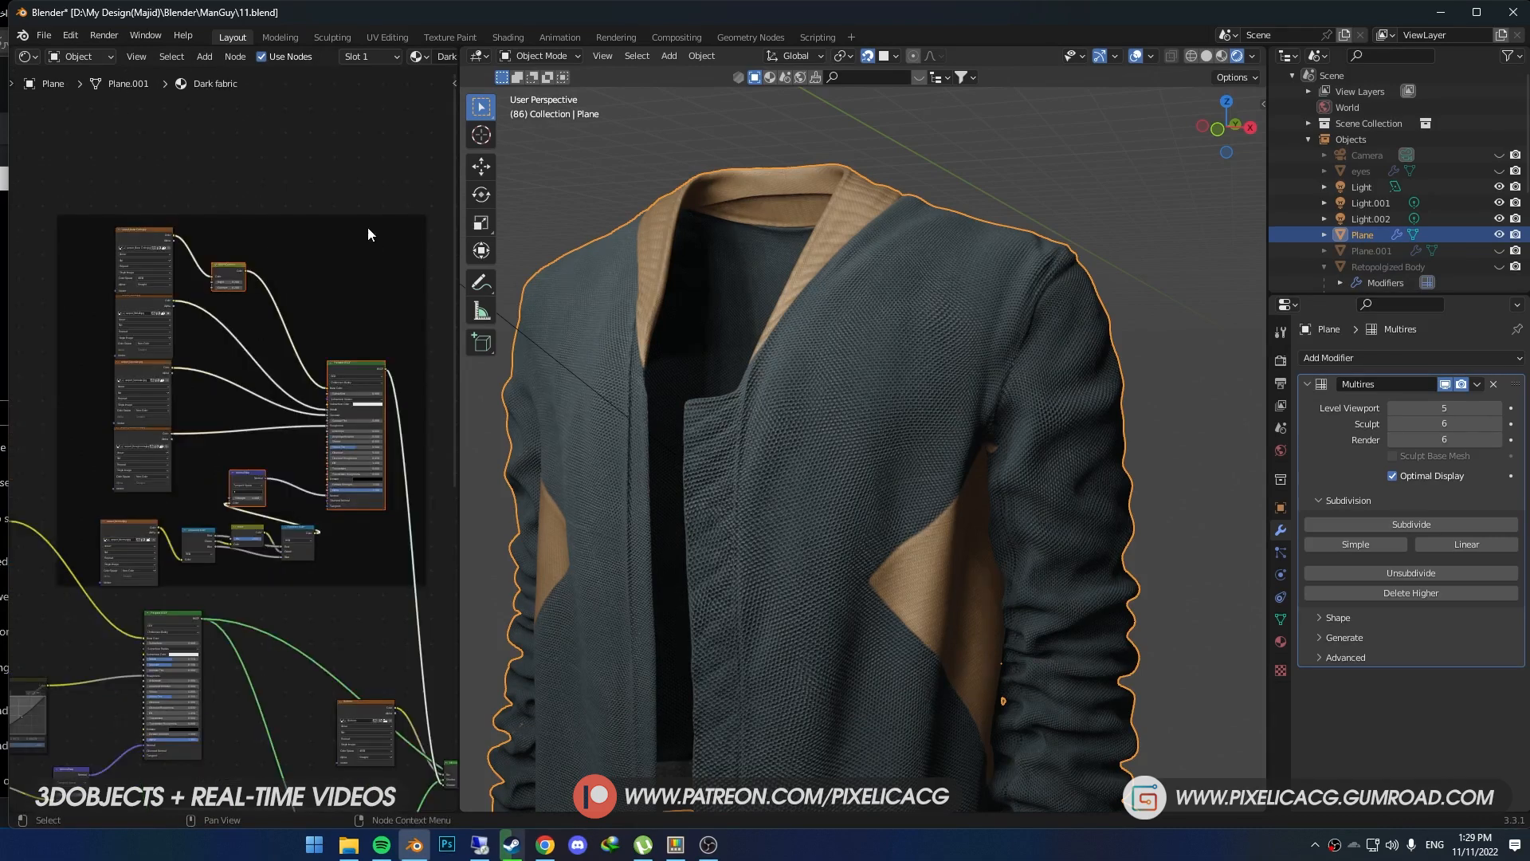
{"action": "left_click_drag", "start_coordinate": [367, 227], "coordinate": [95, 563]}
{"action": "key", "text": "g"}
{"action": "left_click", "coordinate": [198, 530]}
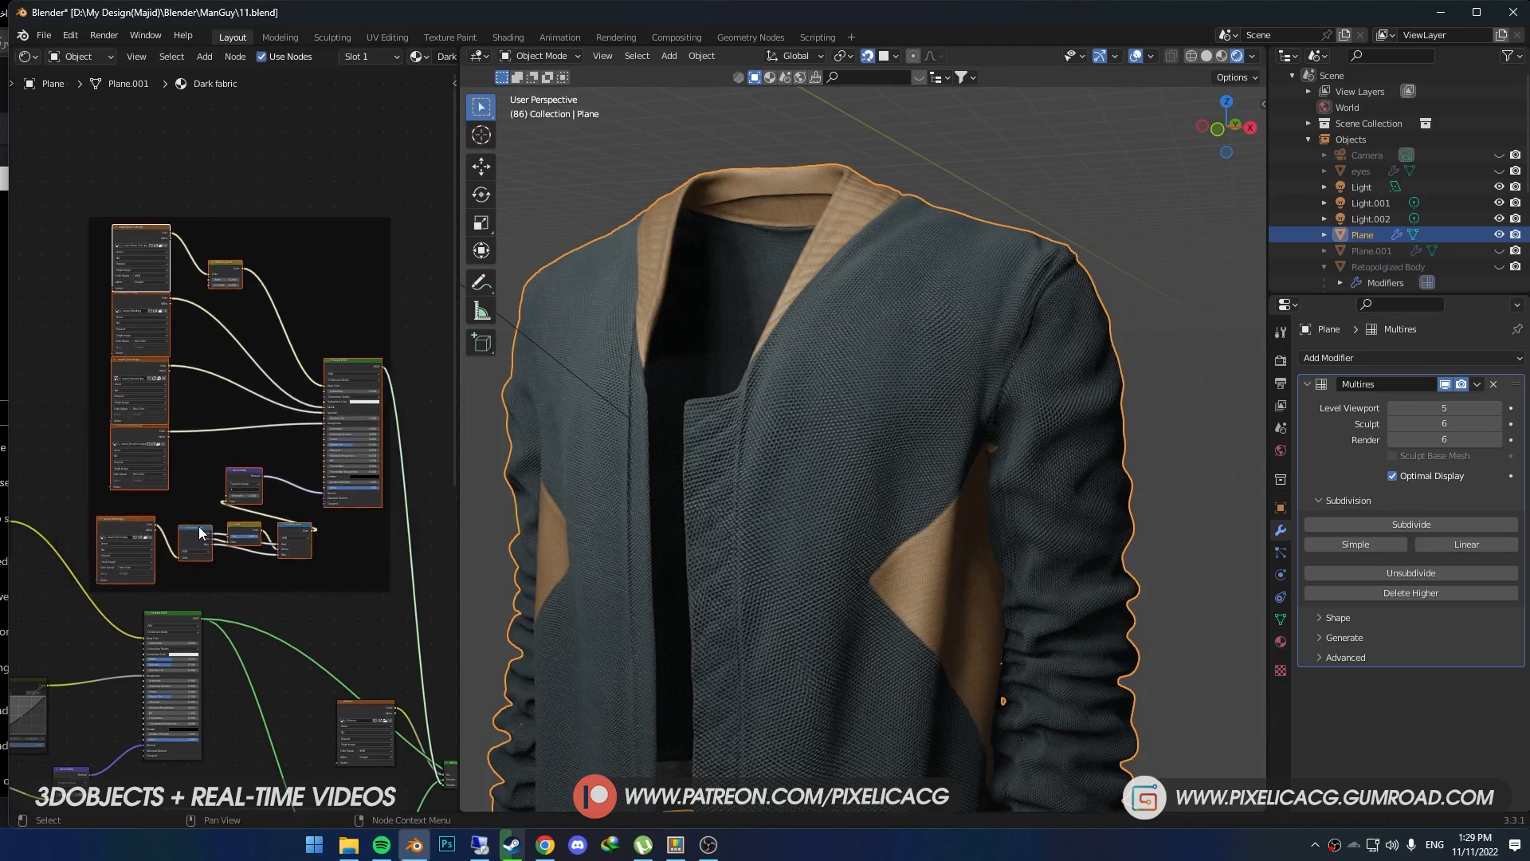
{"action": "middle_click_drag", "start_coordinate": [331, 571], "coordinate": [299, 501]}
{"action": "scroll", "coordinate": [297, 478], "scroll_direction": "down", "scroll_amount": 3}
- Enable a custom color for the carpet frame and set it to gray
{"action": "left_click", "coordinate": [258, 212]}
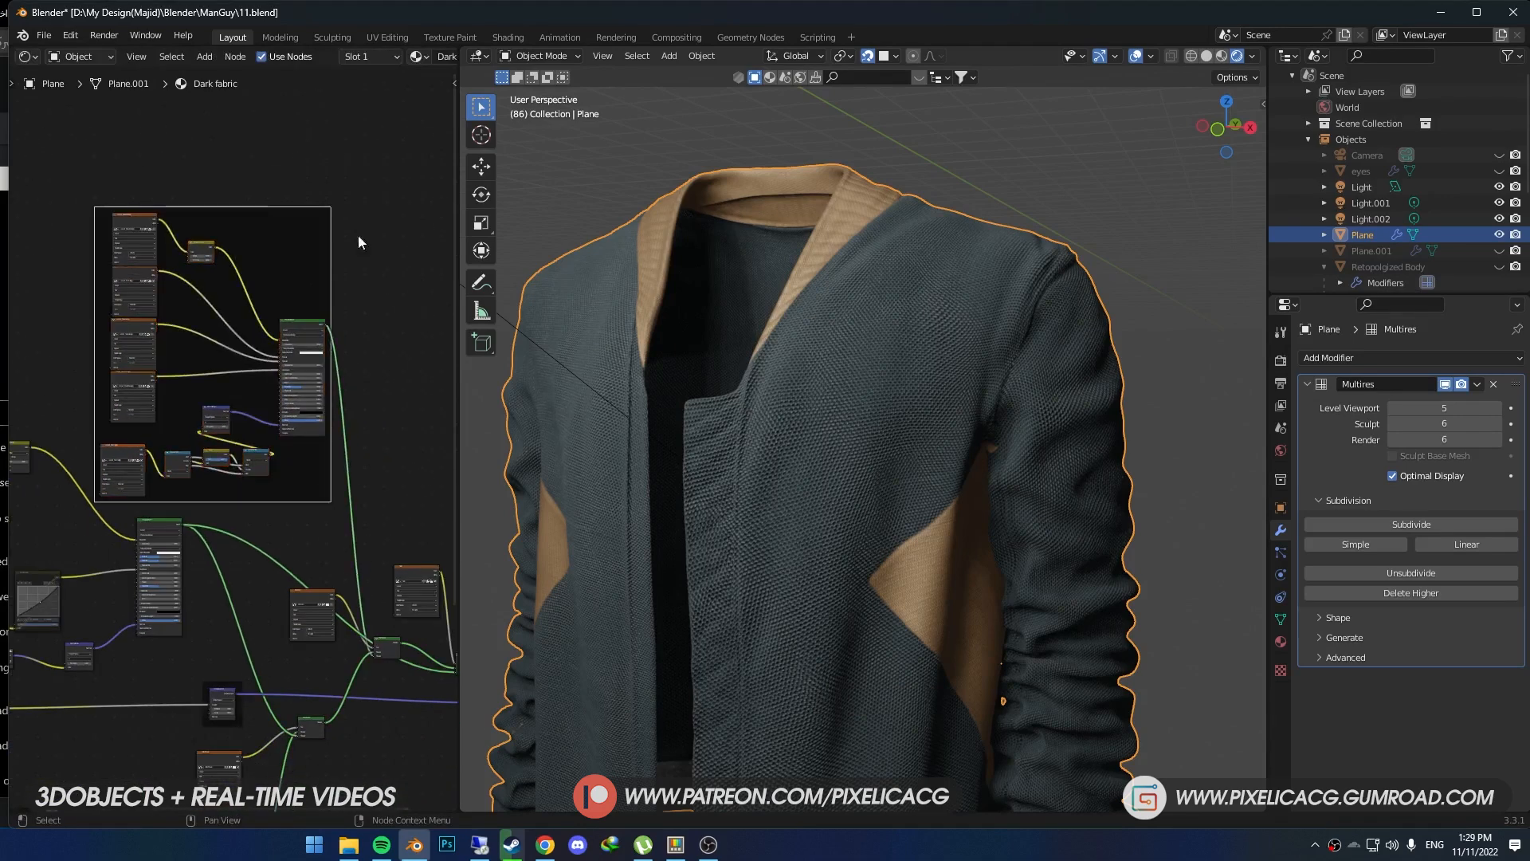
{"action": "key", "text": "n"}
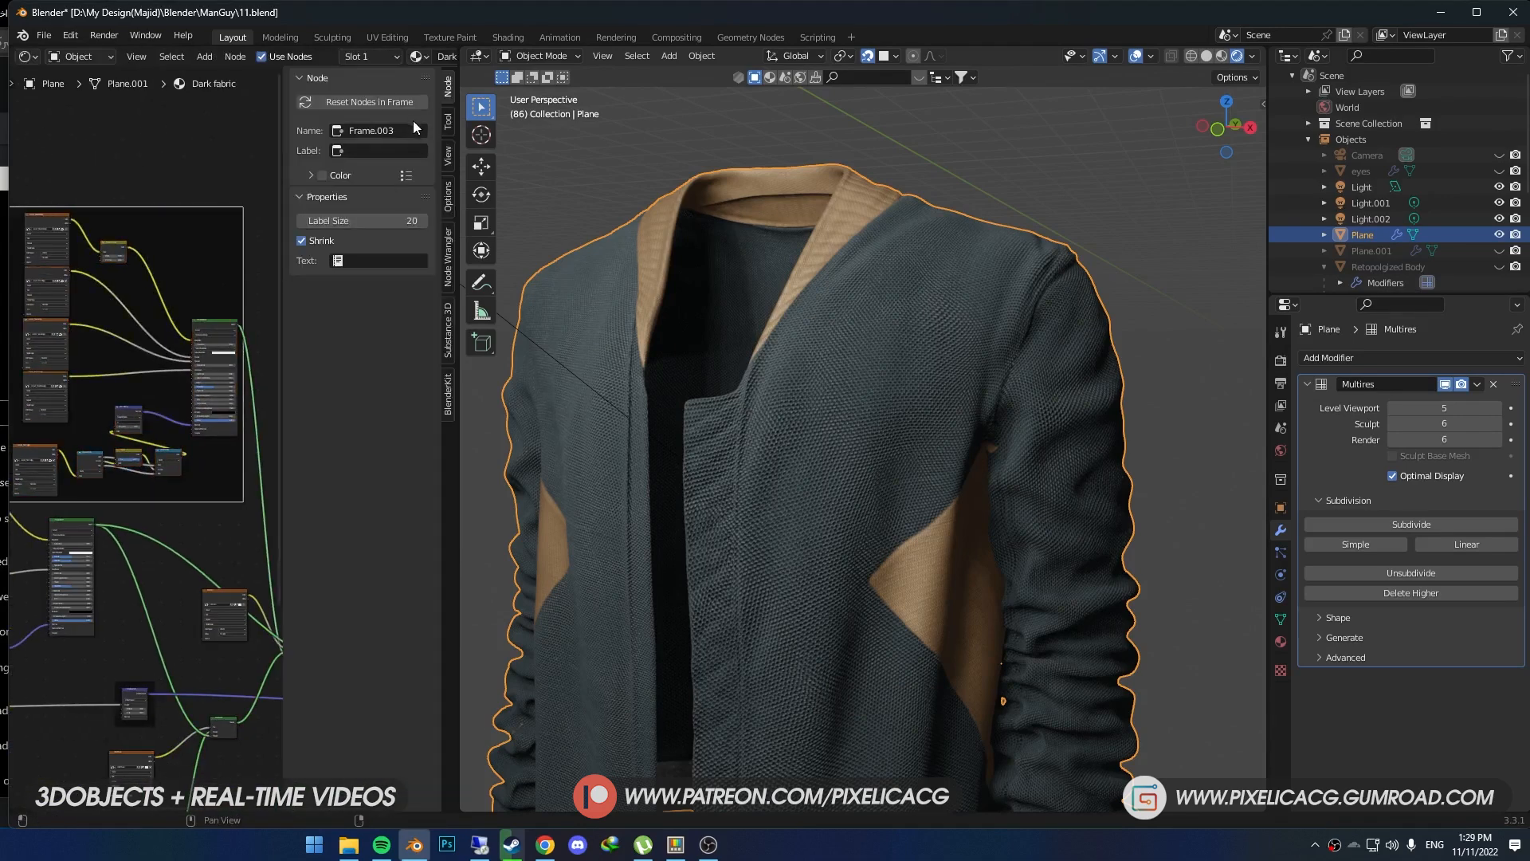
{"action": "left_click", "coordinate": [310, 175]}
{"action": "left_click", "coordinate": [322, 176]}
{"action": "left_click", "coordinate": [368, 198]}
{"action": "mouse_move", "coordinate": [325, 229]}
{"action": "left_mouse_down"}
{"action": "mouse_move", "coordinate": [305, 217]}
{"action": "mouse_move", "coordinate": [306, 235]}
{"action": "left_mouse_up"}
{"action": "scroll", "coordinate": [183, 333], "scroll_direction": "up", "scroll_amount": 4}
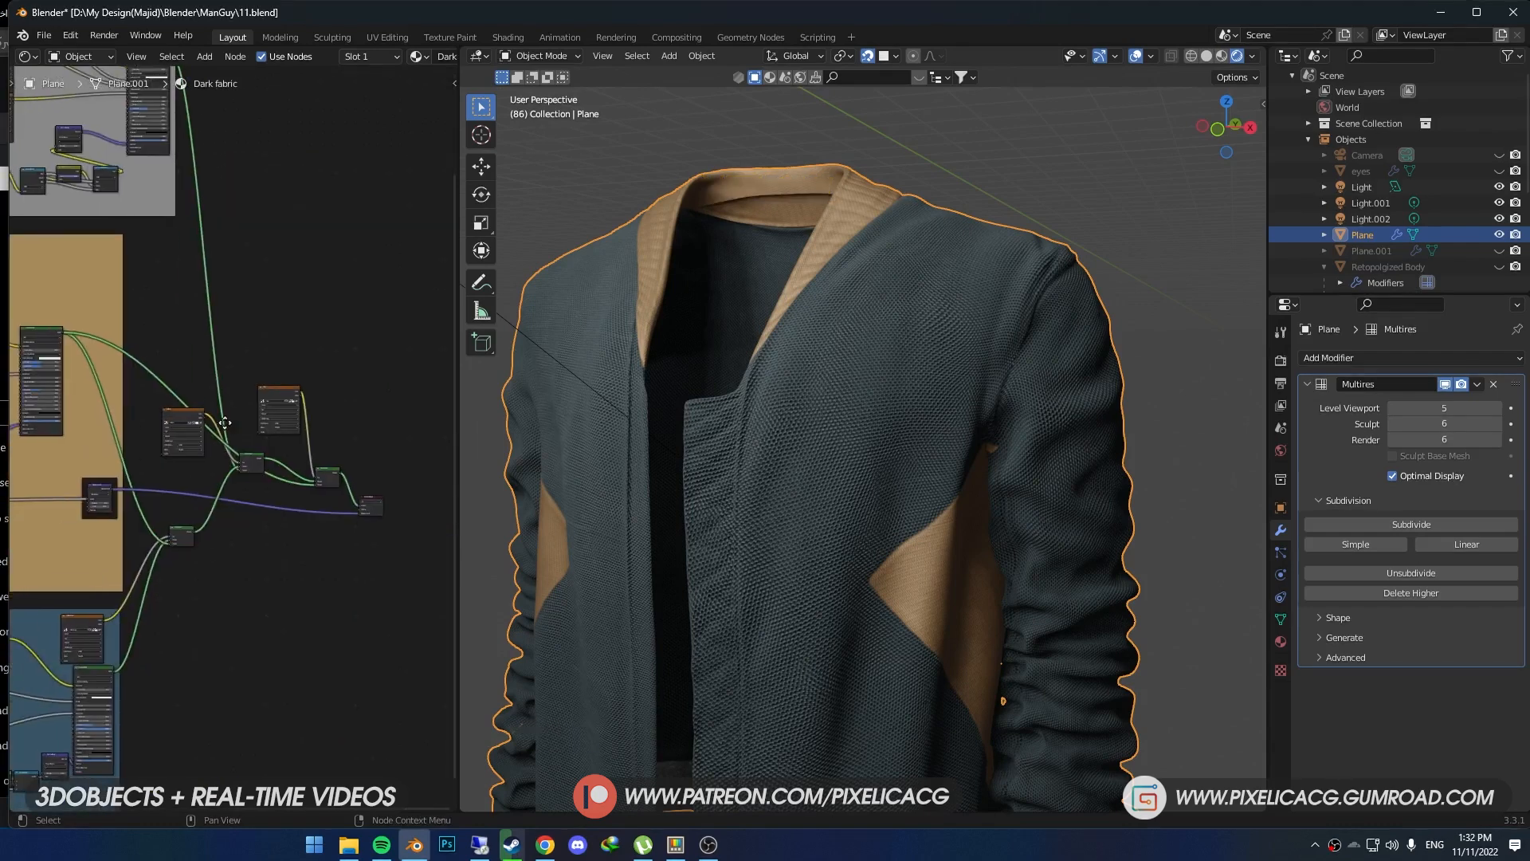
- Paint white over the front center strip of the jacket in the Center mask image
{"action": "scroll", "coordinate": [177, 457], "scroll_direction": "up", "scroll_amount": 5}
{"action": "middle_click_drag", "start_coordinate": [181, 457], "coordinate": [266, 460]}
{"action": "left_click_drag", "start_coordinate": [231, 454], "coordinate": [231, 454]}
{"action": "left_click_drag", "start_coordinate": [393, 408], "coordinate": [372, 416]}
{"action": "mouse_move", "coordinate": [277, 438]}
{"action": "middle_mouse_down"}
{"action": "mouse_move", "coordinate": [232, 380]}
{"action": "mouse_move", "coordinate": [209, 411]}
{"action": "middle_mouse_up"}
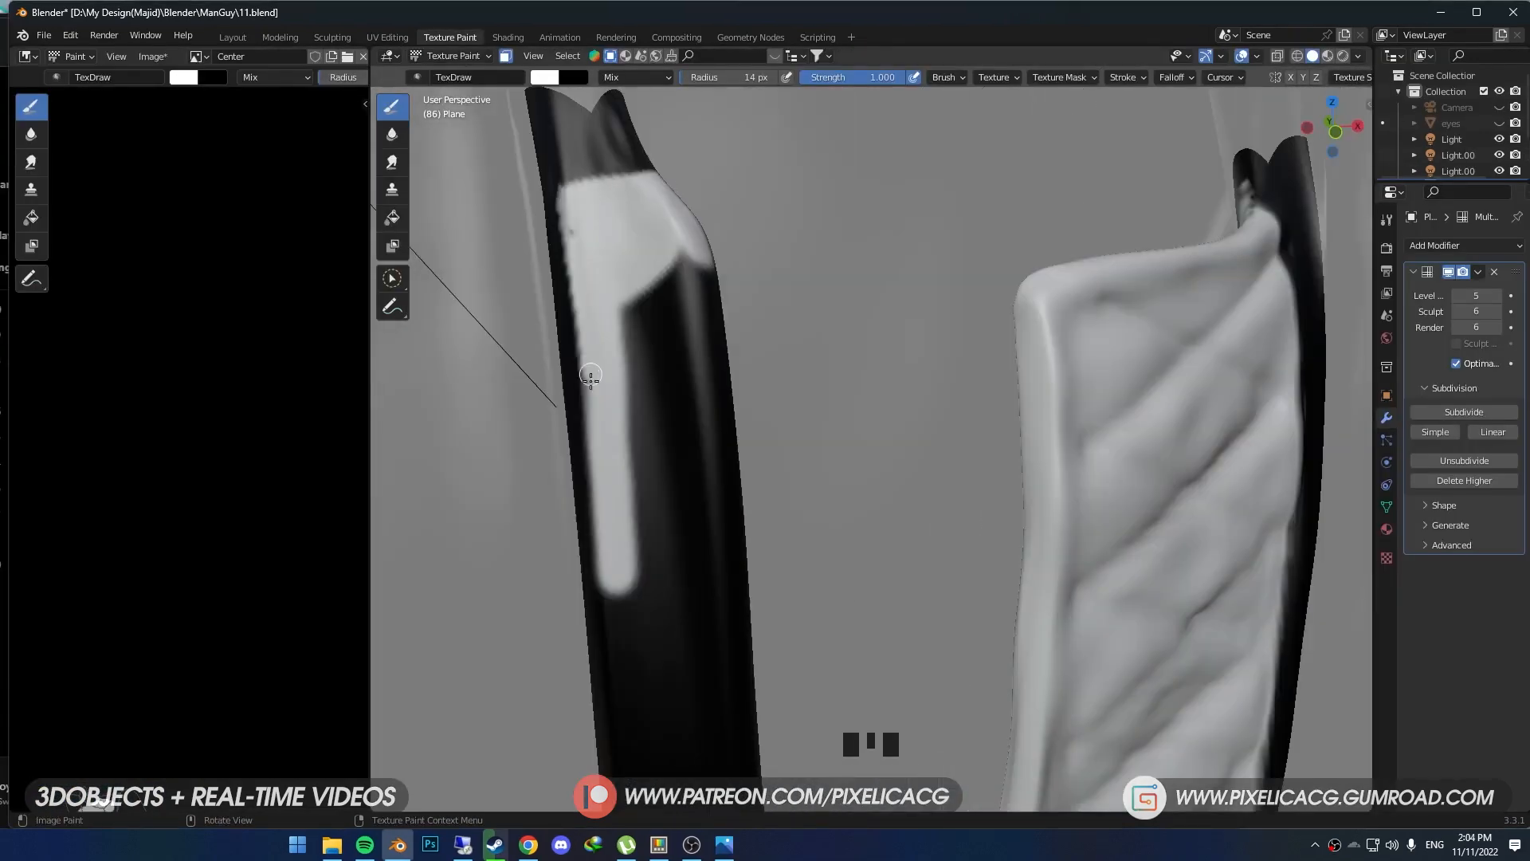
{"action": "middle_click_drag", "start_coordinate": [581, 376], "coordinate": [810, 347]}
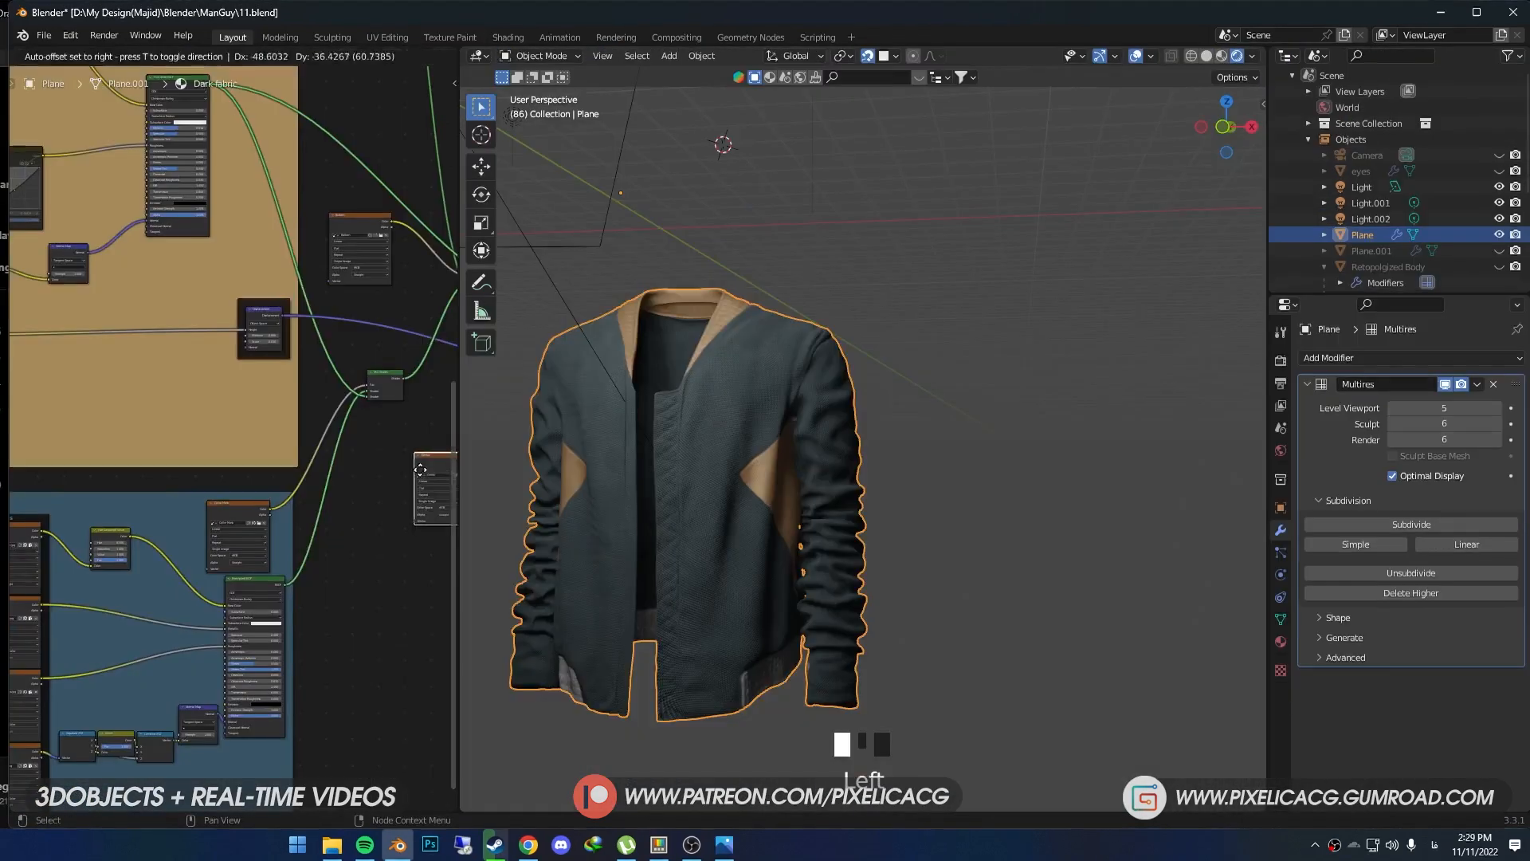
- Move the Center image texture node into the lower area of the blue fabric frame
{"action": "mouse_move", "coordinate": [311, 446]}
{"action": "left_mouse_down"}
{"action": "mouse_move", "coordinate": [195, 709]}
{"action": "mouse_move", "coordinate": [191, 765]}
{"action": "left_mouse_up"}
{"action": "left_click_drag", "start_coordinate": [103, 819], "coordinate": [93, 660]}
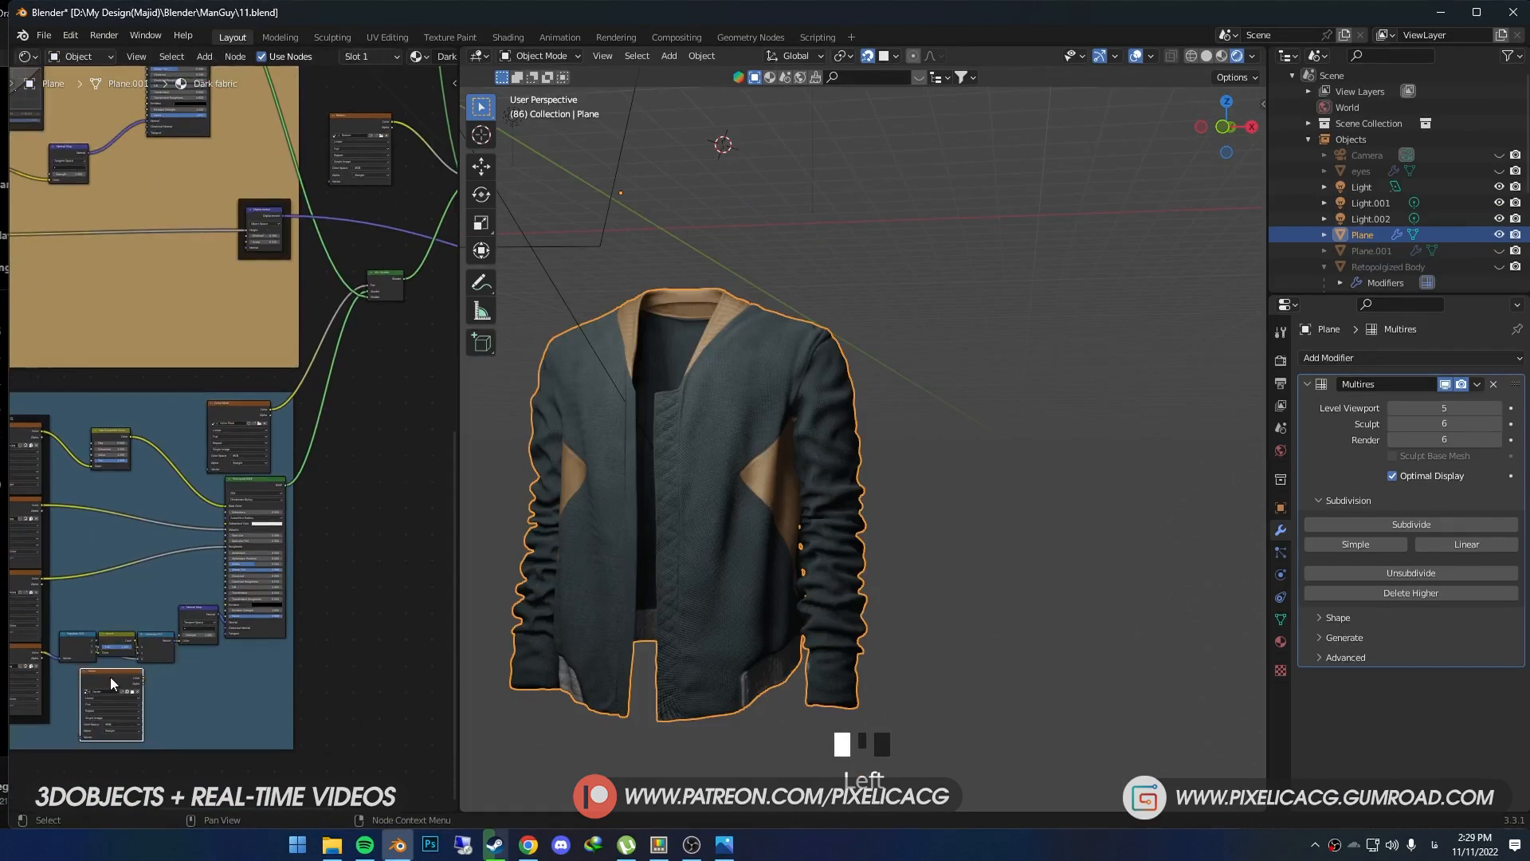
{"action": "scroll", "coordinate": [108, 683], "scroll_direction": "up", "scroll_amount": 3}
{"action": "left_click_drag", "start_coordinate": [186, 699], "coordinate": [176, 649]}
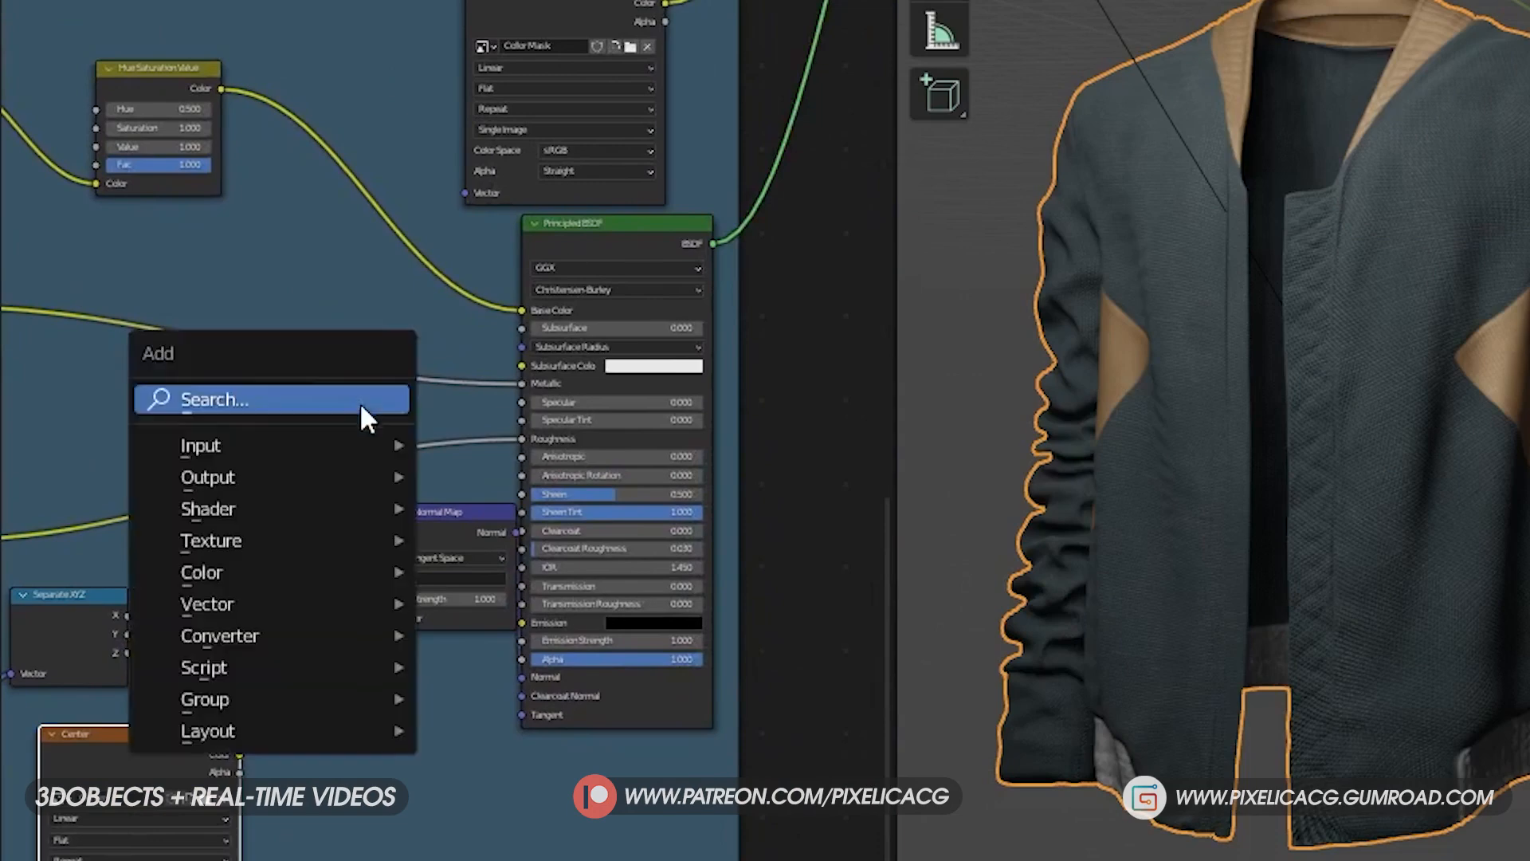
- Insert a Mix color node between Hue Saturation Value and the Principled BSDF's Base Color, and link the Center mask's Color to its Fac
{"action": "key", "text": "shift+a"}
{"action": "type", "text": "mix"}
{"action": "key", "text": "Return"}
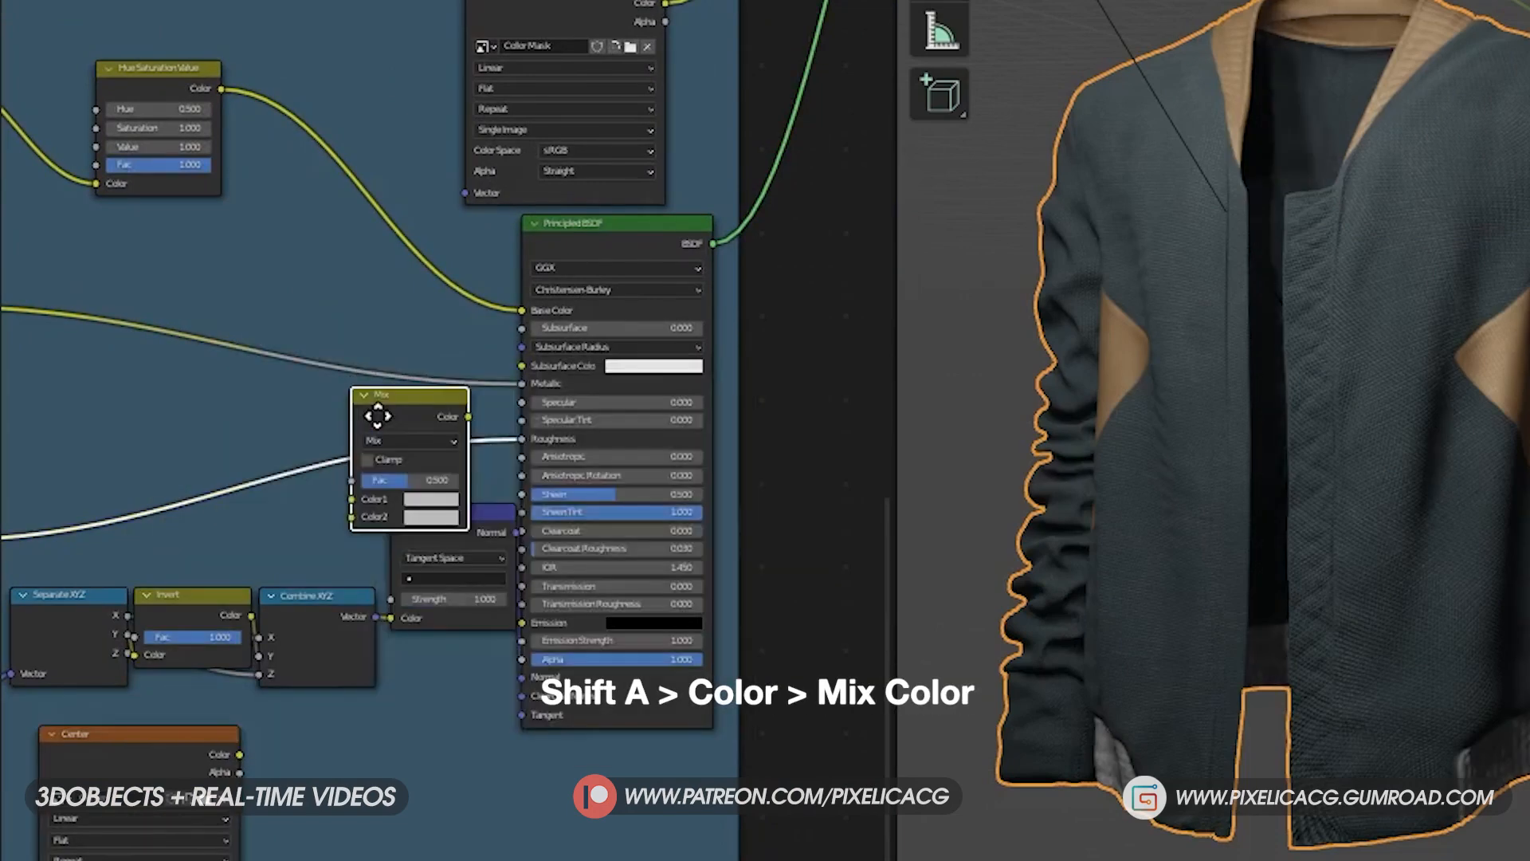
{"action": "left_click", "coordinate": [363, 247]}
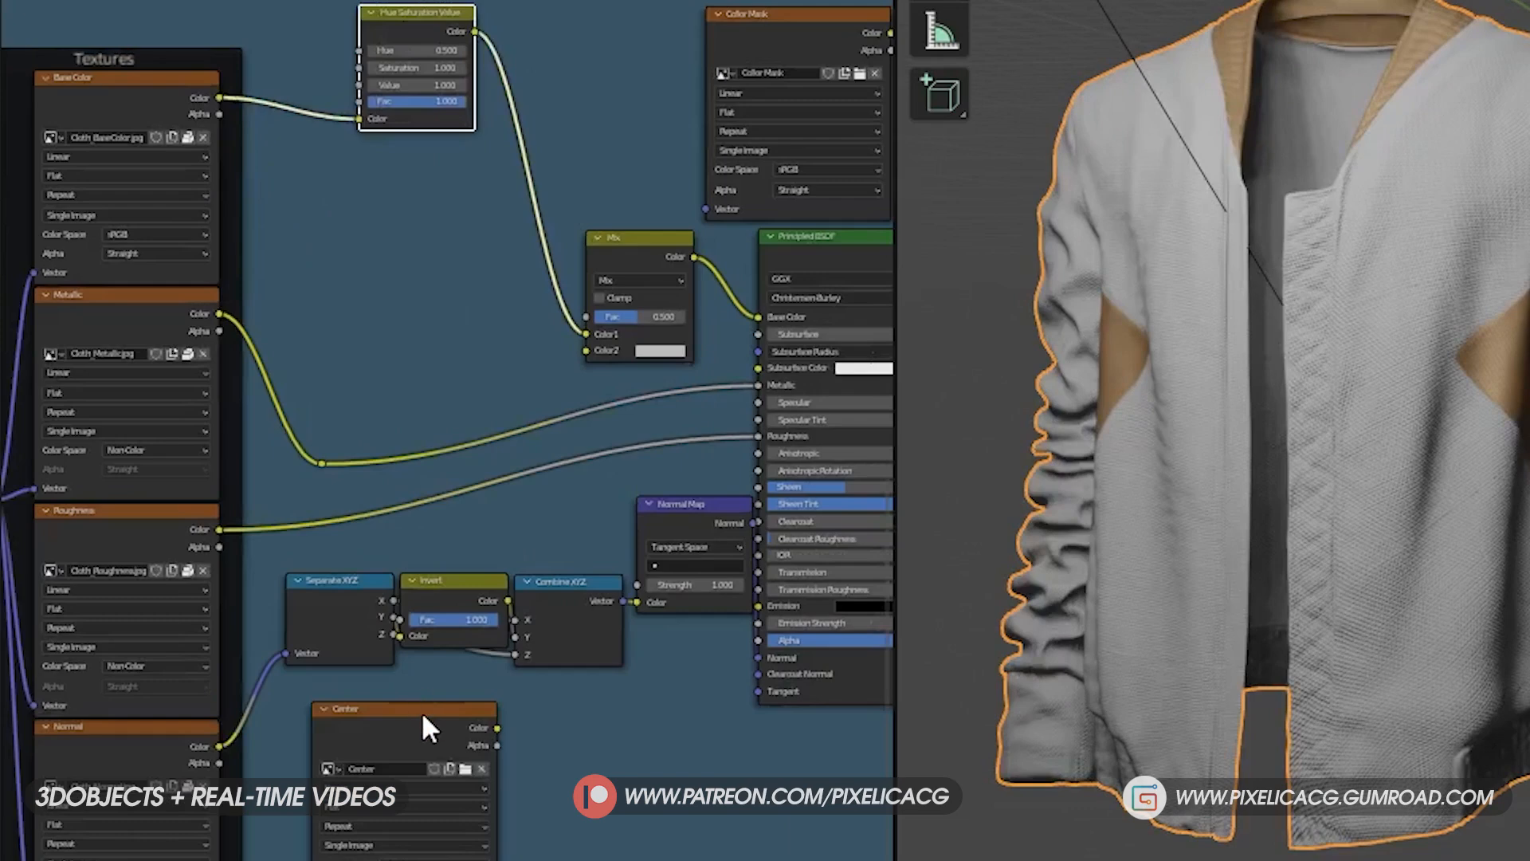
{"action": "left_click_drag", "start_coordinate": [422, 710], "coordinate": [394, 184]}
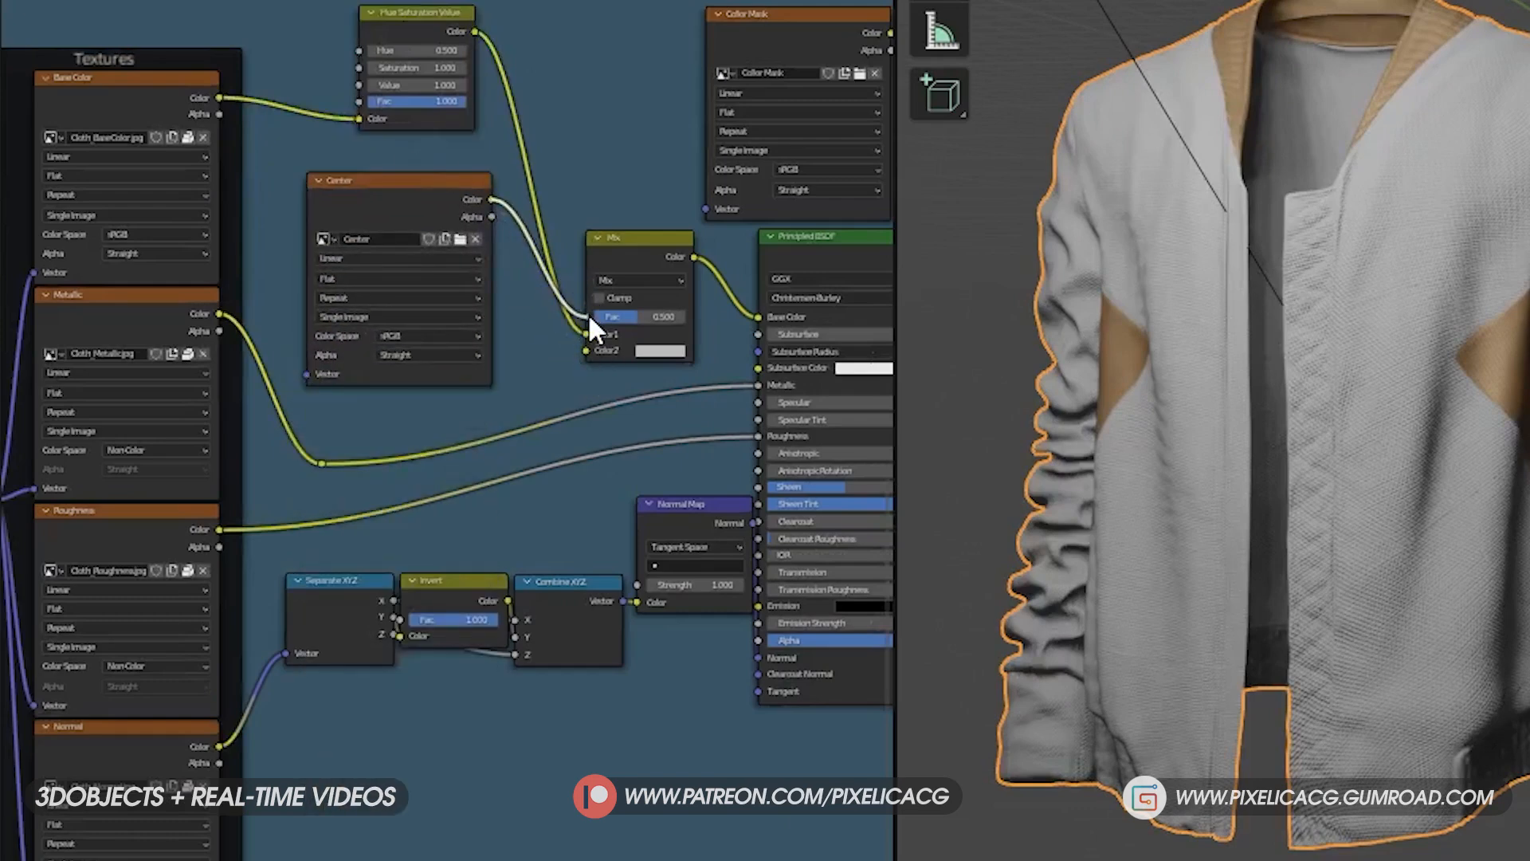
{"action": "scroll", "coordinate": [588, 313], "scroll_direction": "up", "scroll_amount": 2}
- Set the Mix node's blend mode to Overlay and darken its second color to gray
{"action": "left_click", "coordinate": [741, 272]}
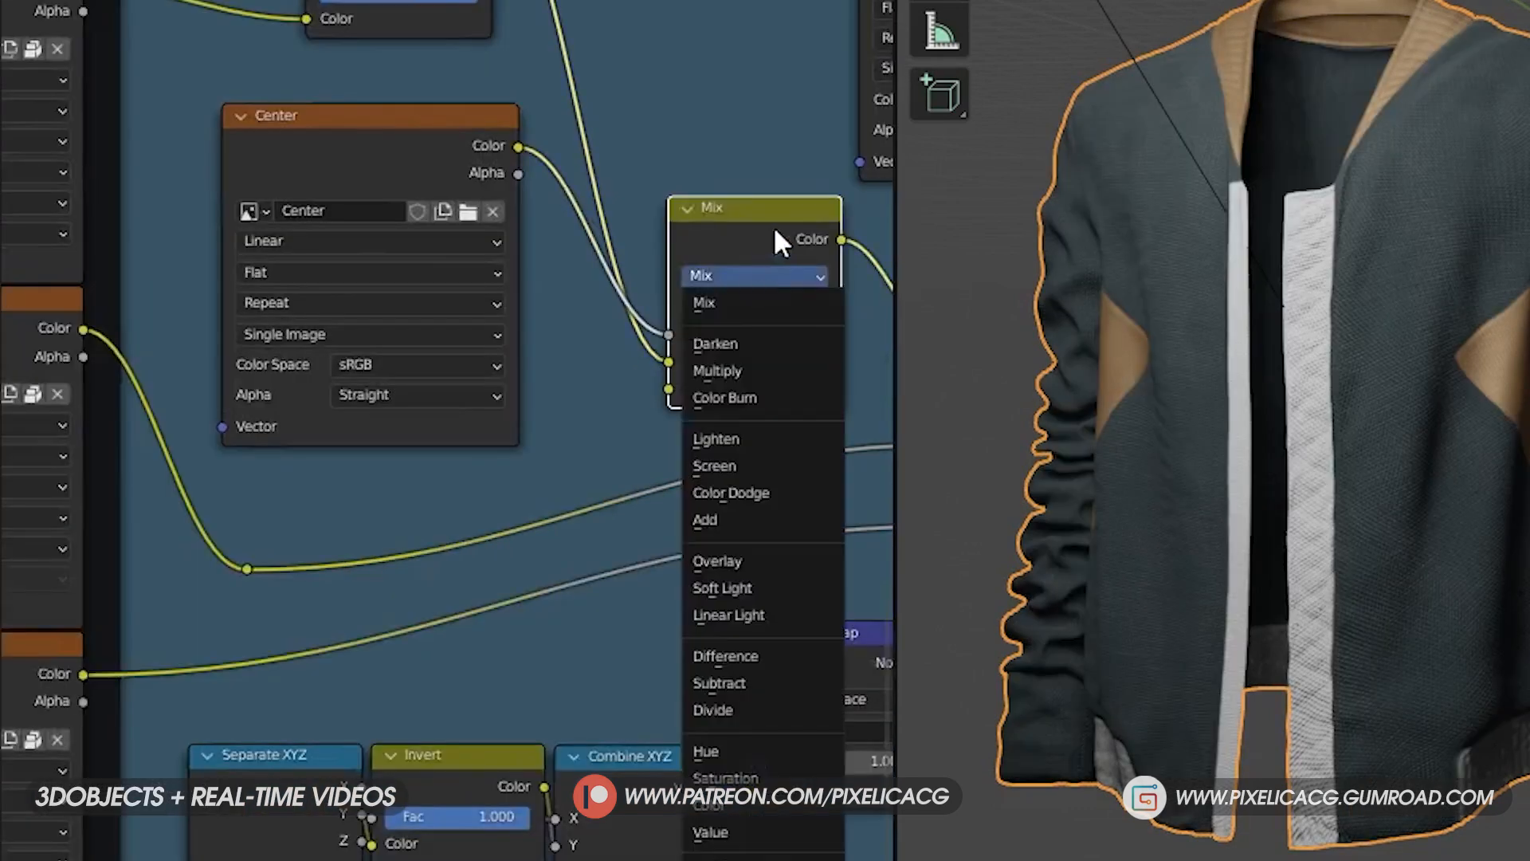
{"action": "left_click", "coordinate": [769, 560]}
{"action": "left_click", "coordinate": [307, 552]}
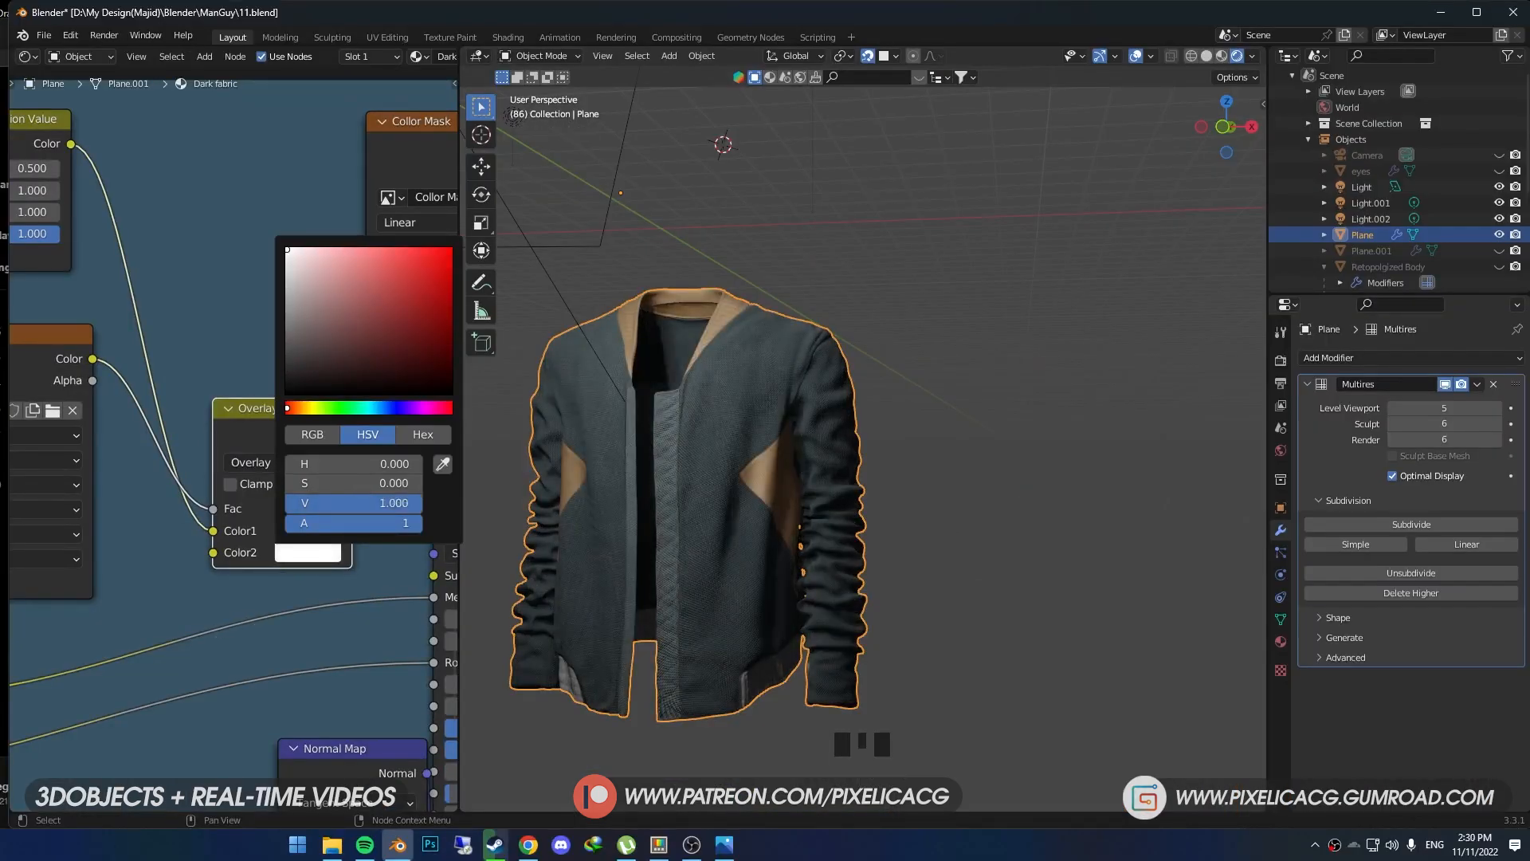
{"action": "left_click_drag", "start_coordinate": [287, 249], "coordinate": [286, 310]}
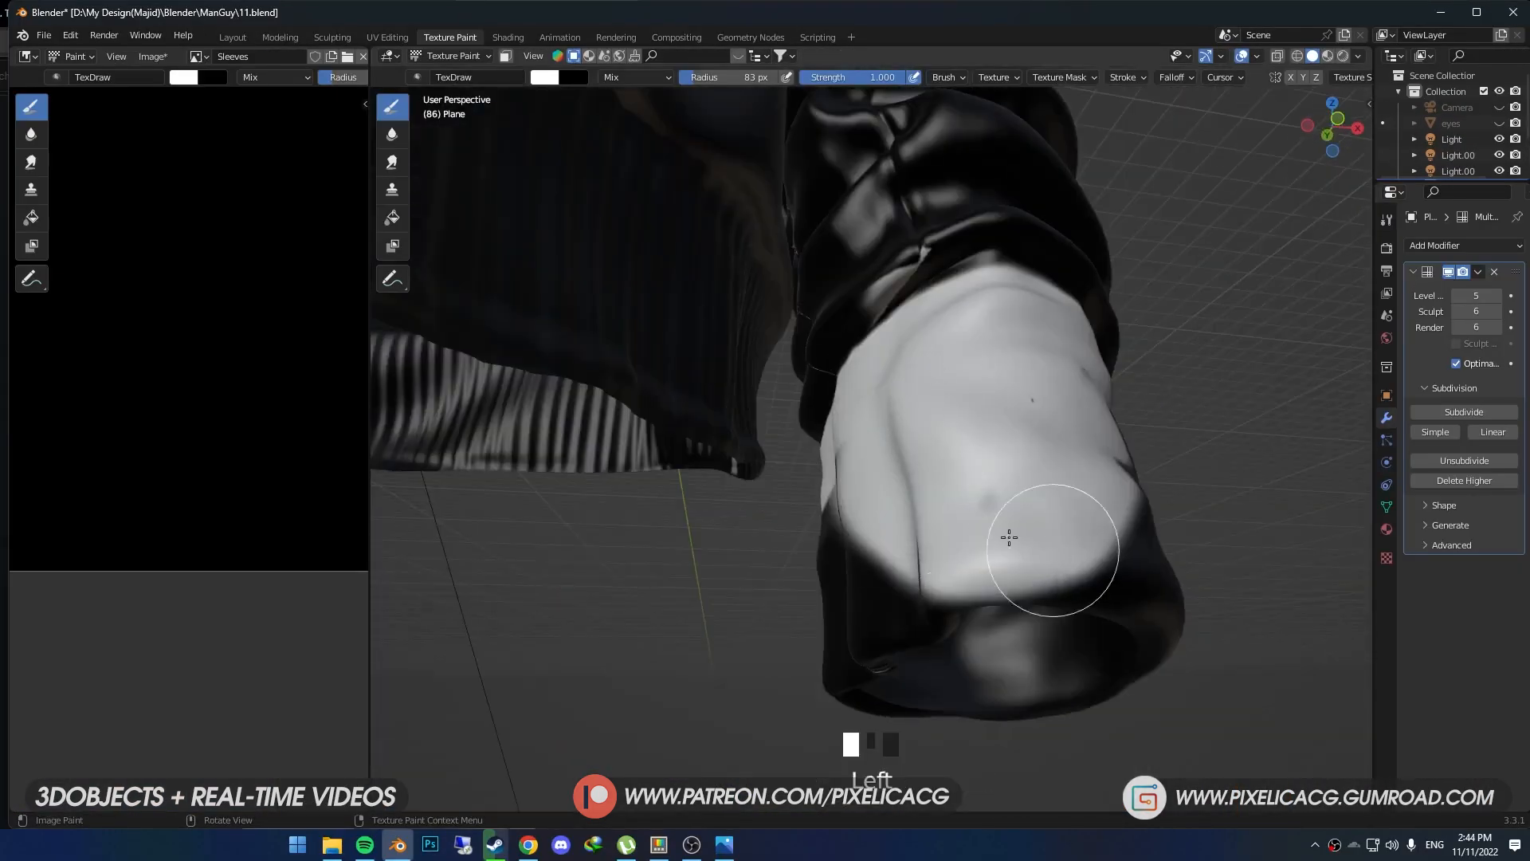
- Examine the whole jacket and the Wild Cat logo on its chest from near and far
{"action": "mouse_move", "coordinate": [1007, 536]}
{"action": "middle_mouse_down"}
{"action": "mouse_move", "coordinate": [901, 549]}
{"action": "mouse_move", "coordinate": [865, 588]}
{"action": "middle_mouse_up"}
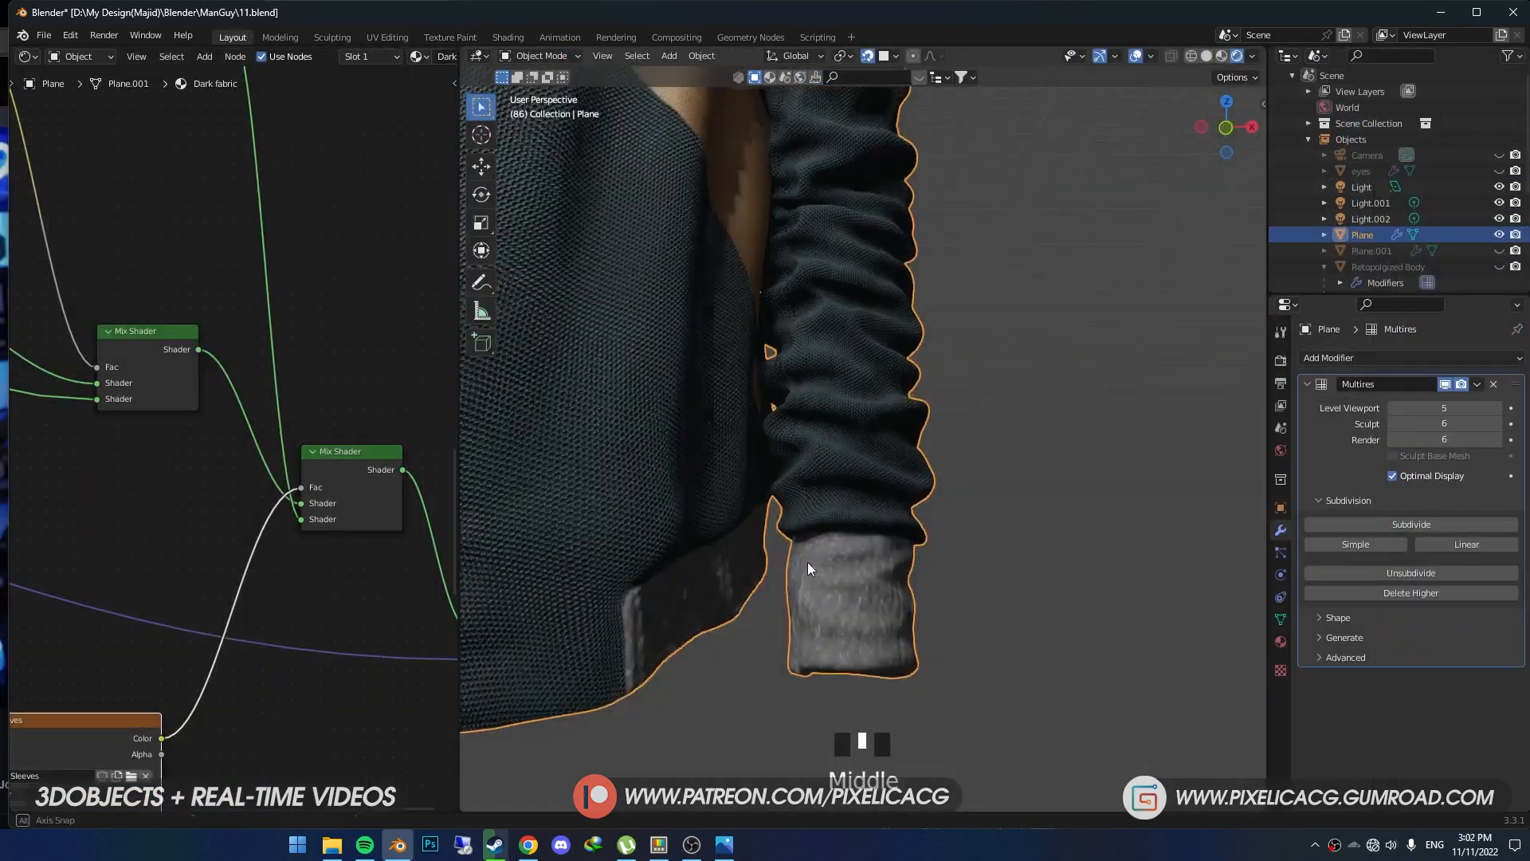
{"action": "middle_click_drag", "start_coordinate": [807, 562], "coordinate": [757, 576]}
{"action": "scroll", "coordinate": [618, 608], "scroll_direction": "up", "scroll_amount": 3}
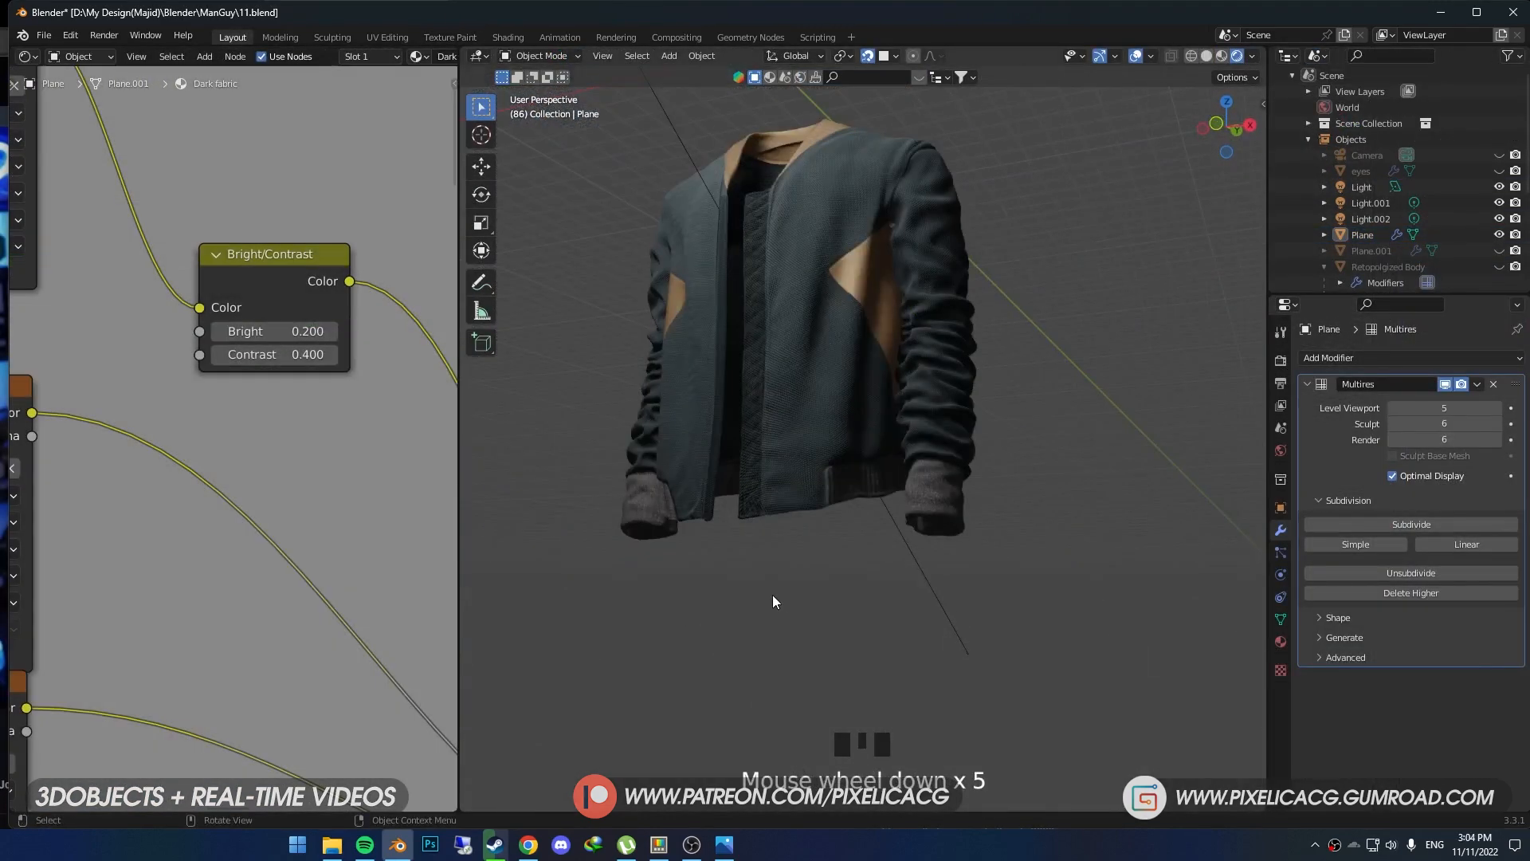
{"action": "middle_click_drag", "start_coordinate": [772, 594], "coordinate": [802, 584]}
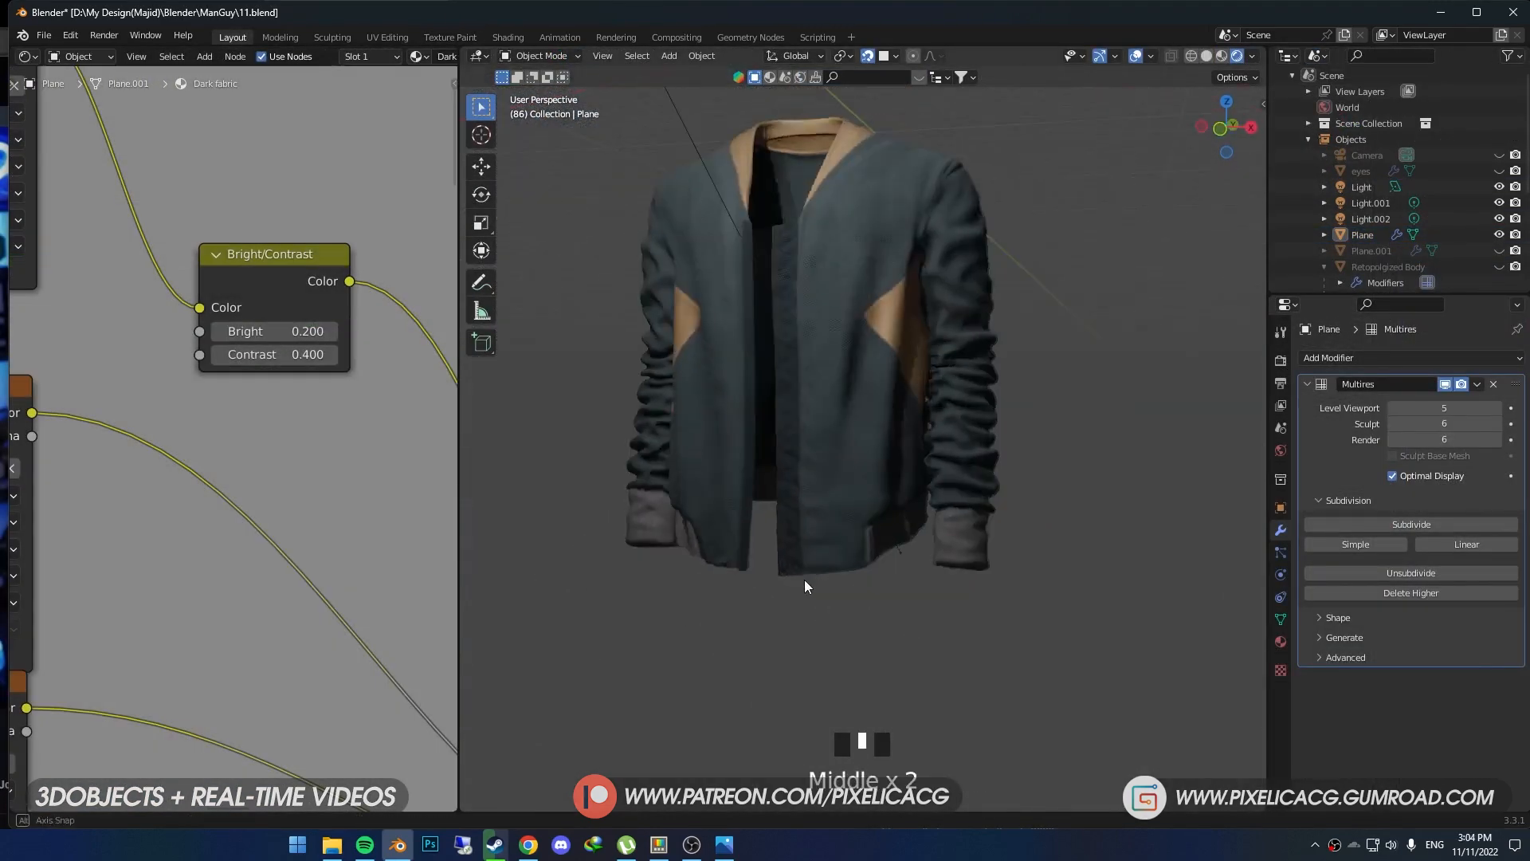
{"action": "scroll", "coordinate": [809, 572], "scroll_direction": "down", "scroll_amount": 2}
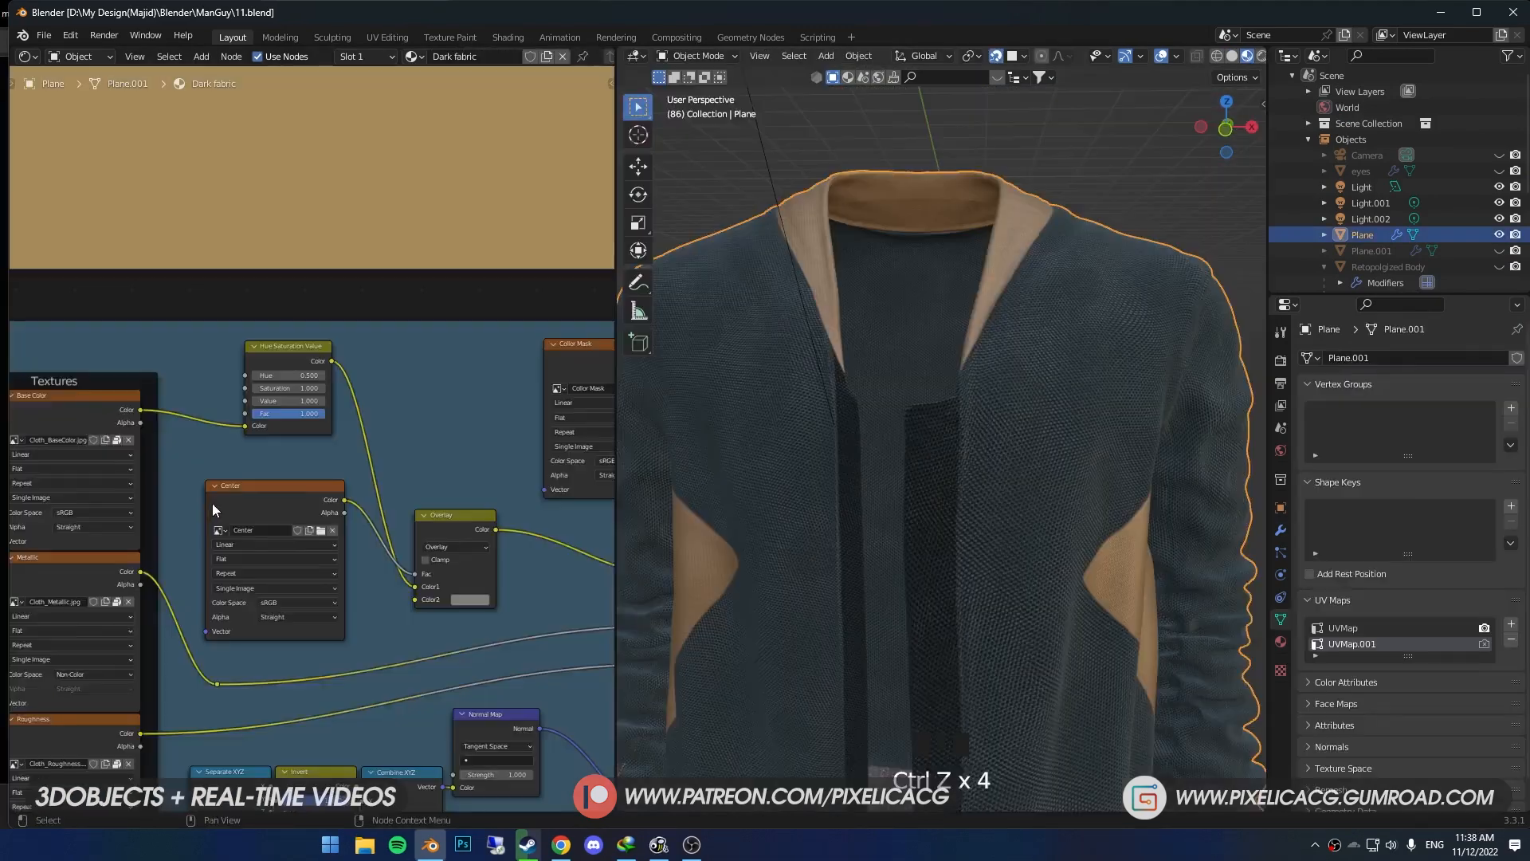
{"action": "scroll", "coordinate": [248, 520], "scroll_direction": "up", "scroll_amount": 5}
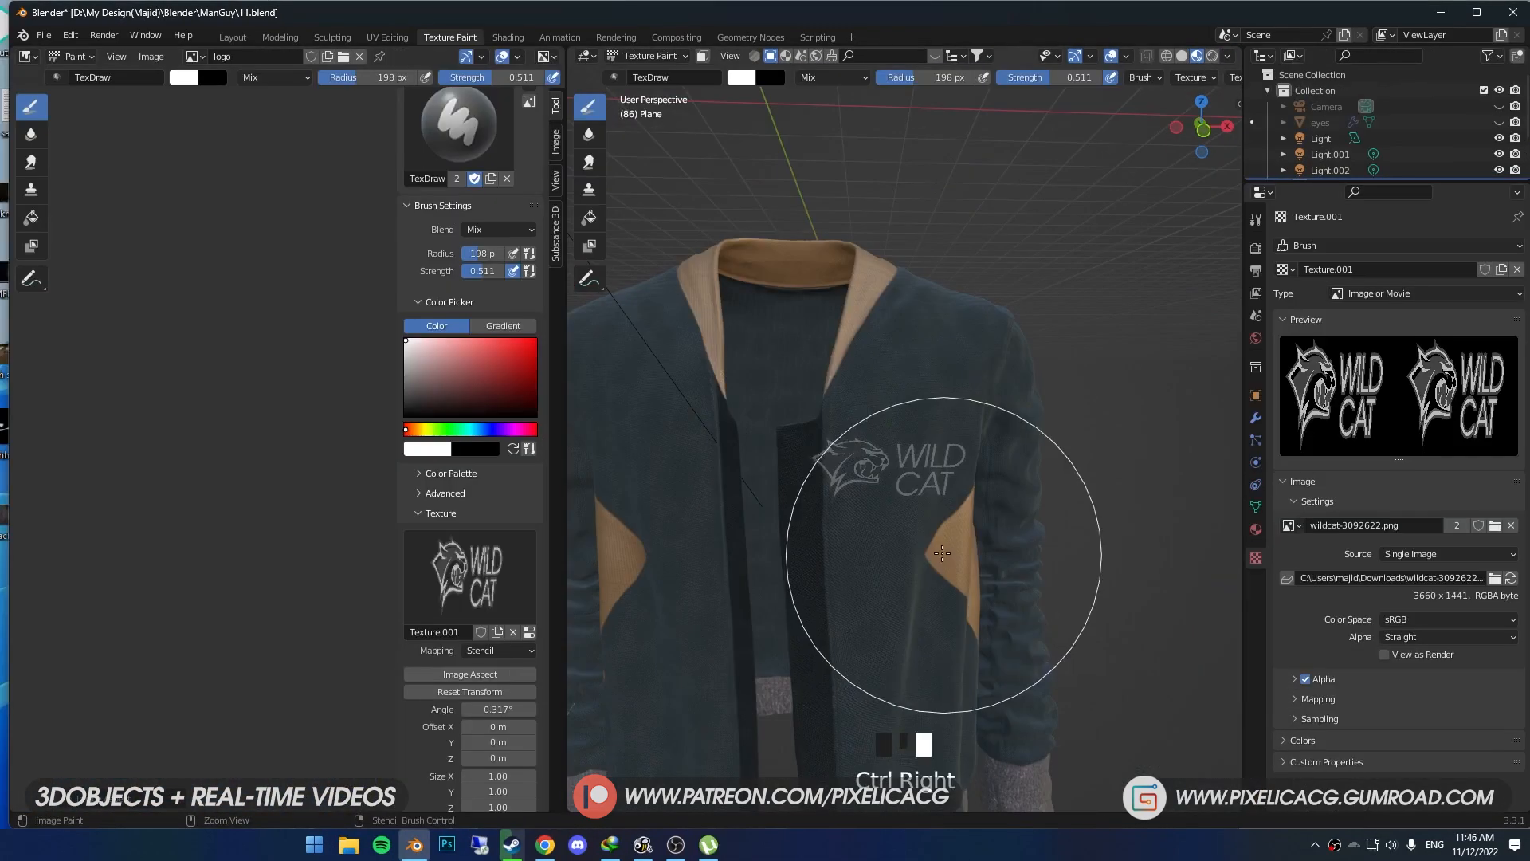
{"action": "right_click_drag", "start_coordinate": [901, 539], "coordinate": [929, 482]}
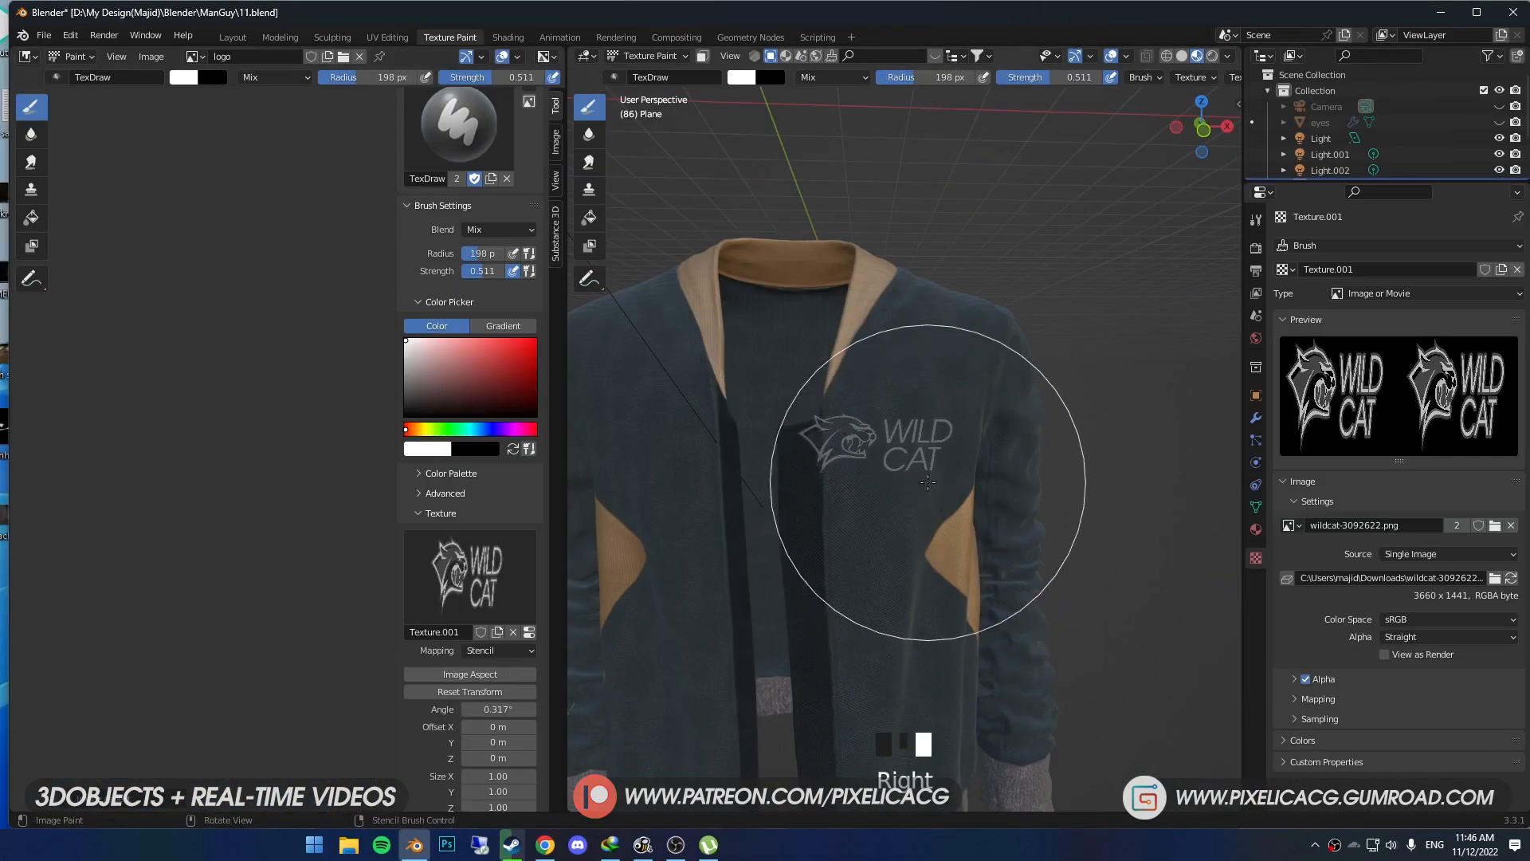
{"action": "scroll", "coordinate": [862, 470], "scroll_direction": "up", "scroll_amount": 3}
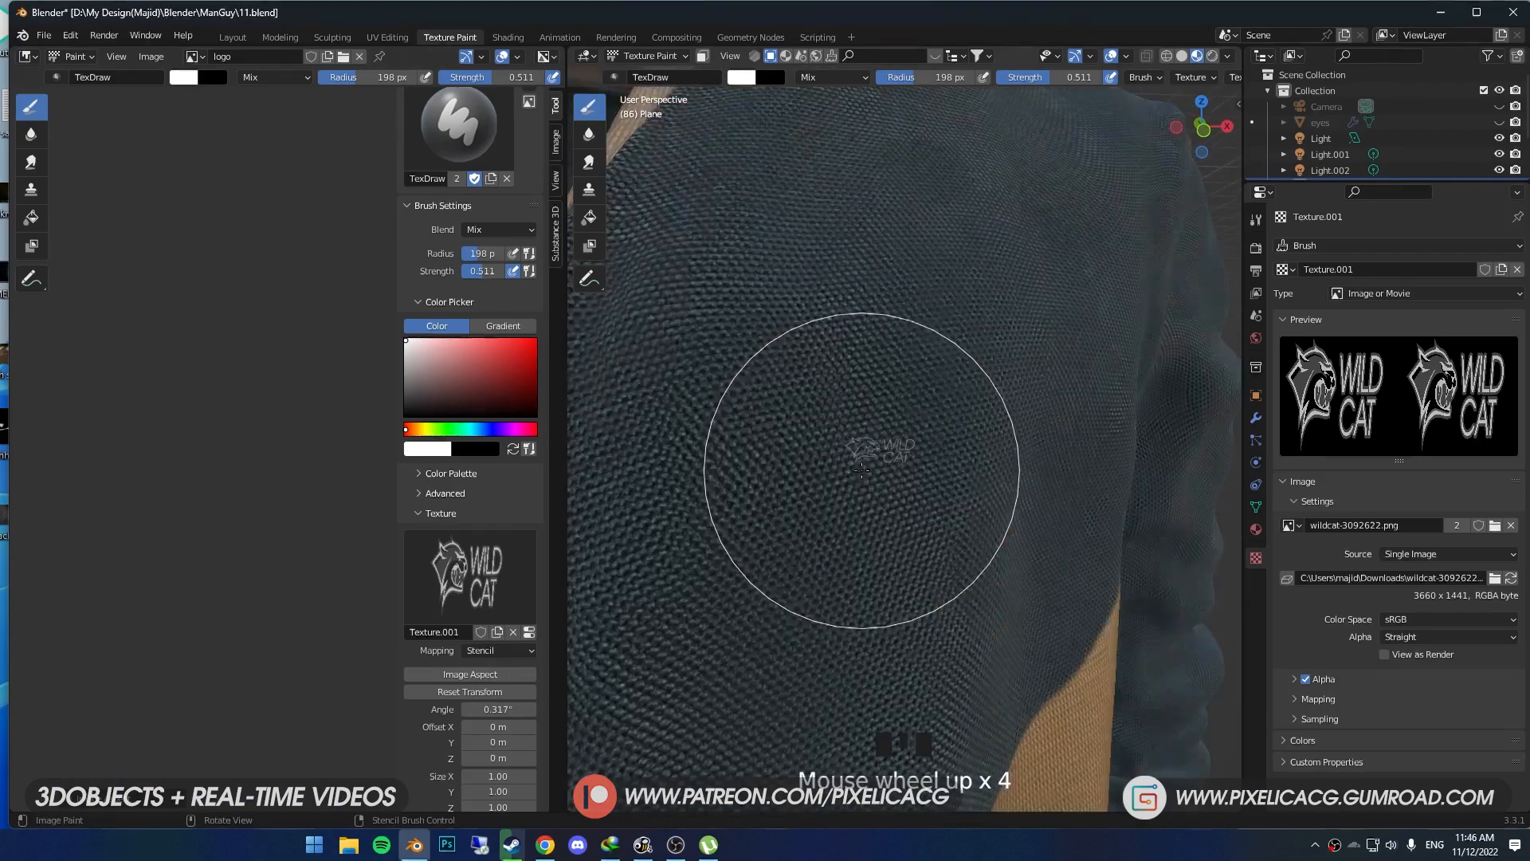
{"action": "scroll", "coordinate": [837, 474], "scroll_direction": "down", "scroll_amount": 2}
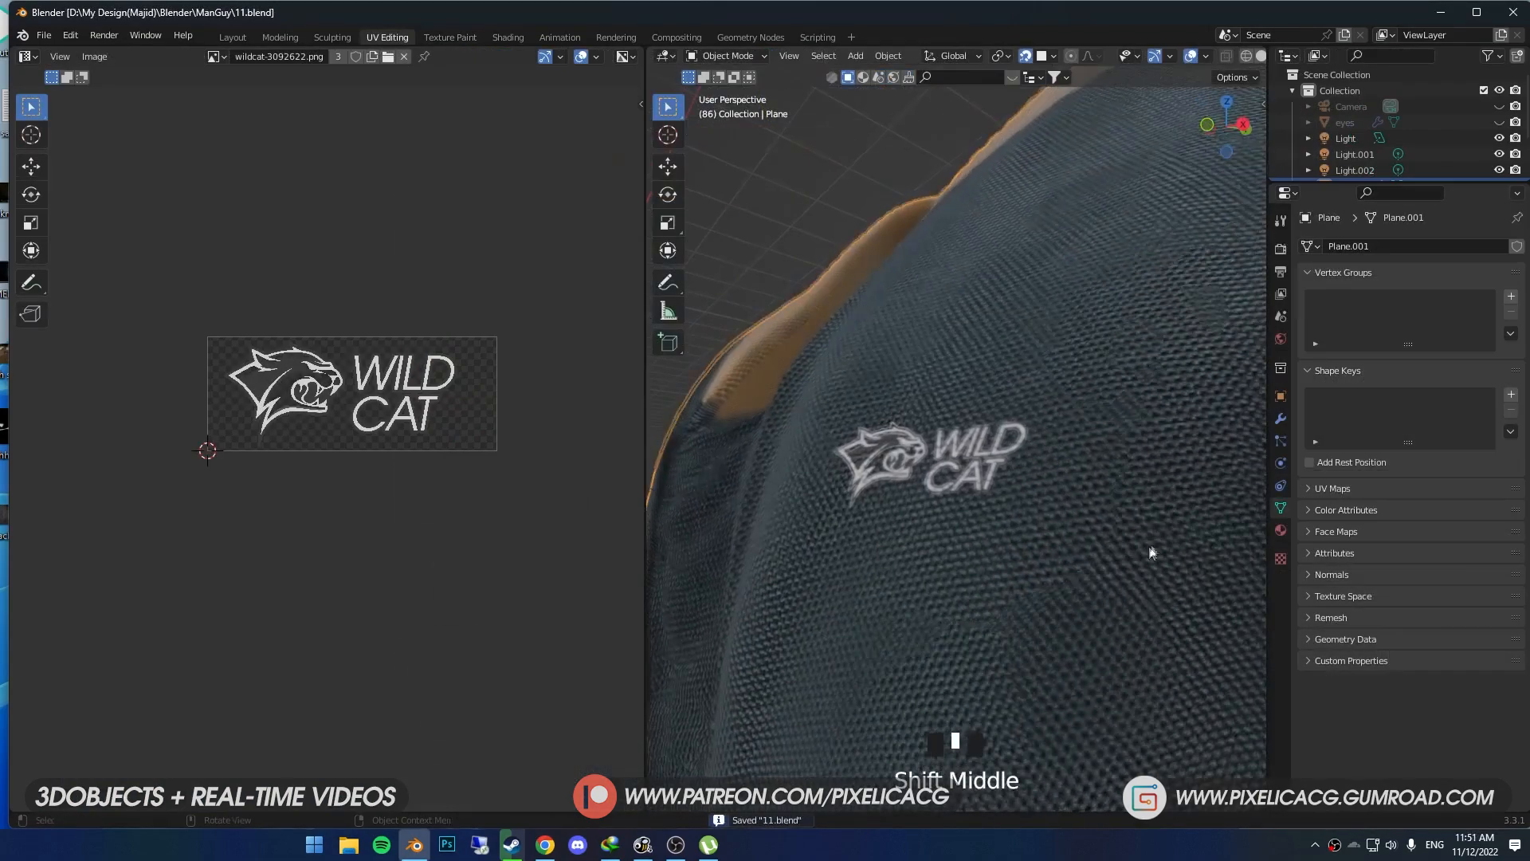
{"action": "middle_click_drag", "start_coordinate": [837, 518], "coordinate": [914, 522], "text": "shift"}
{"action": "scroll", "coordinate": [916, 515], "scroll_direction": "up", "scroll_amount": 2}
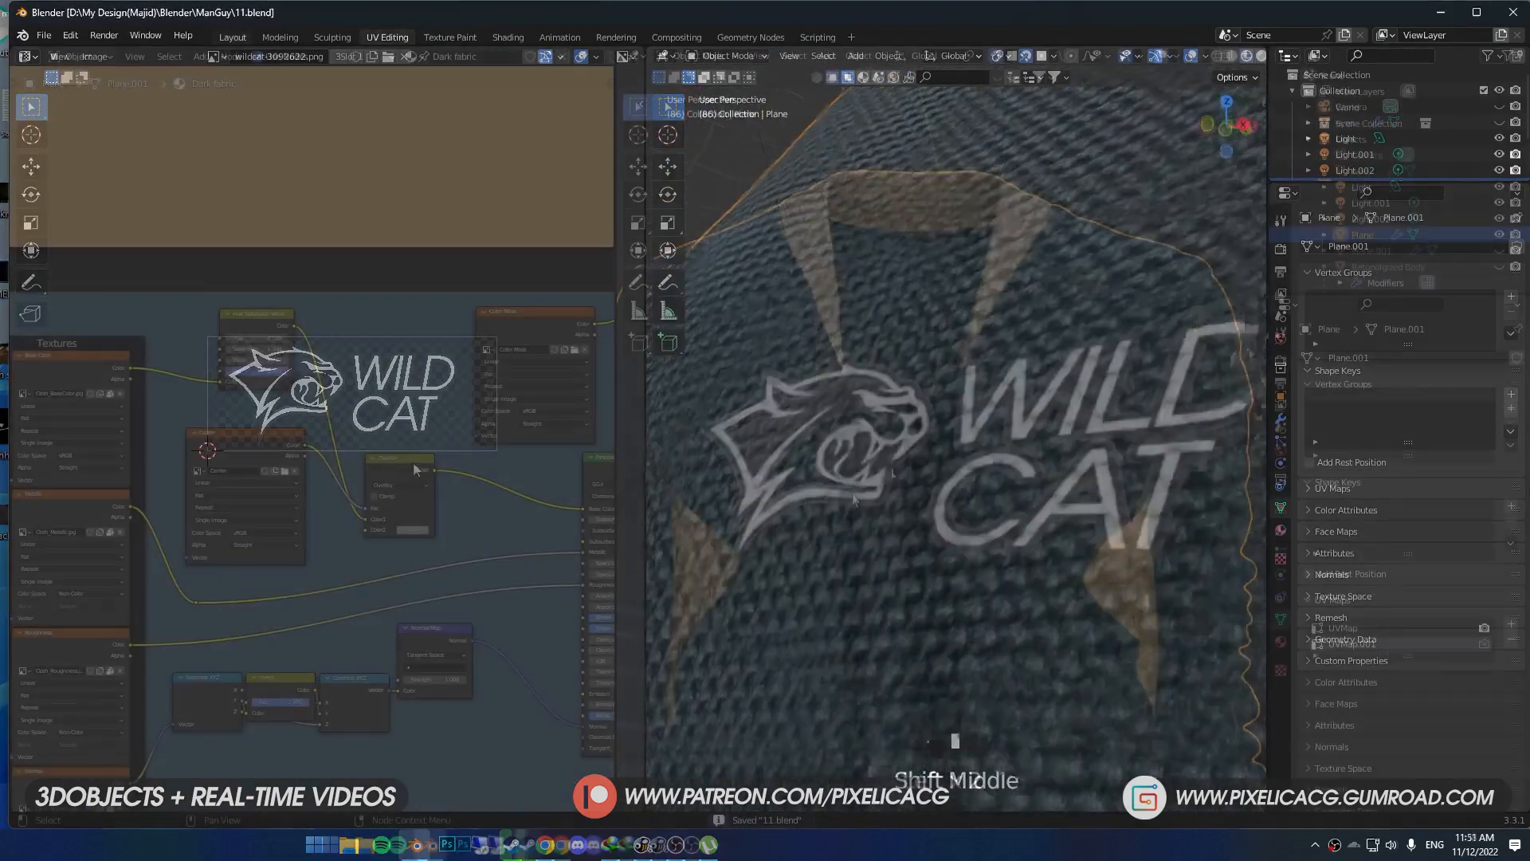
- Add an Image Texture node for the logo inside the blue fabric frame
{"action": "left_click_drag", "start_coordinate": [407, 463], "coordinate": [403, 349]}
{"action": "key", "text": "shift+a"}
{"action": "left_click", "coordinate": [390, 361]}
{"action": "type", "text": "im"}
{"action": "key", "text": "Return"}
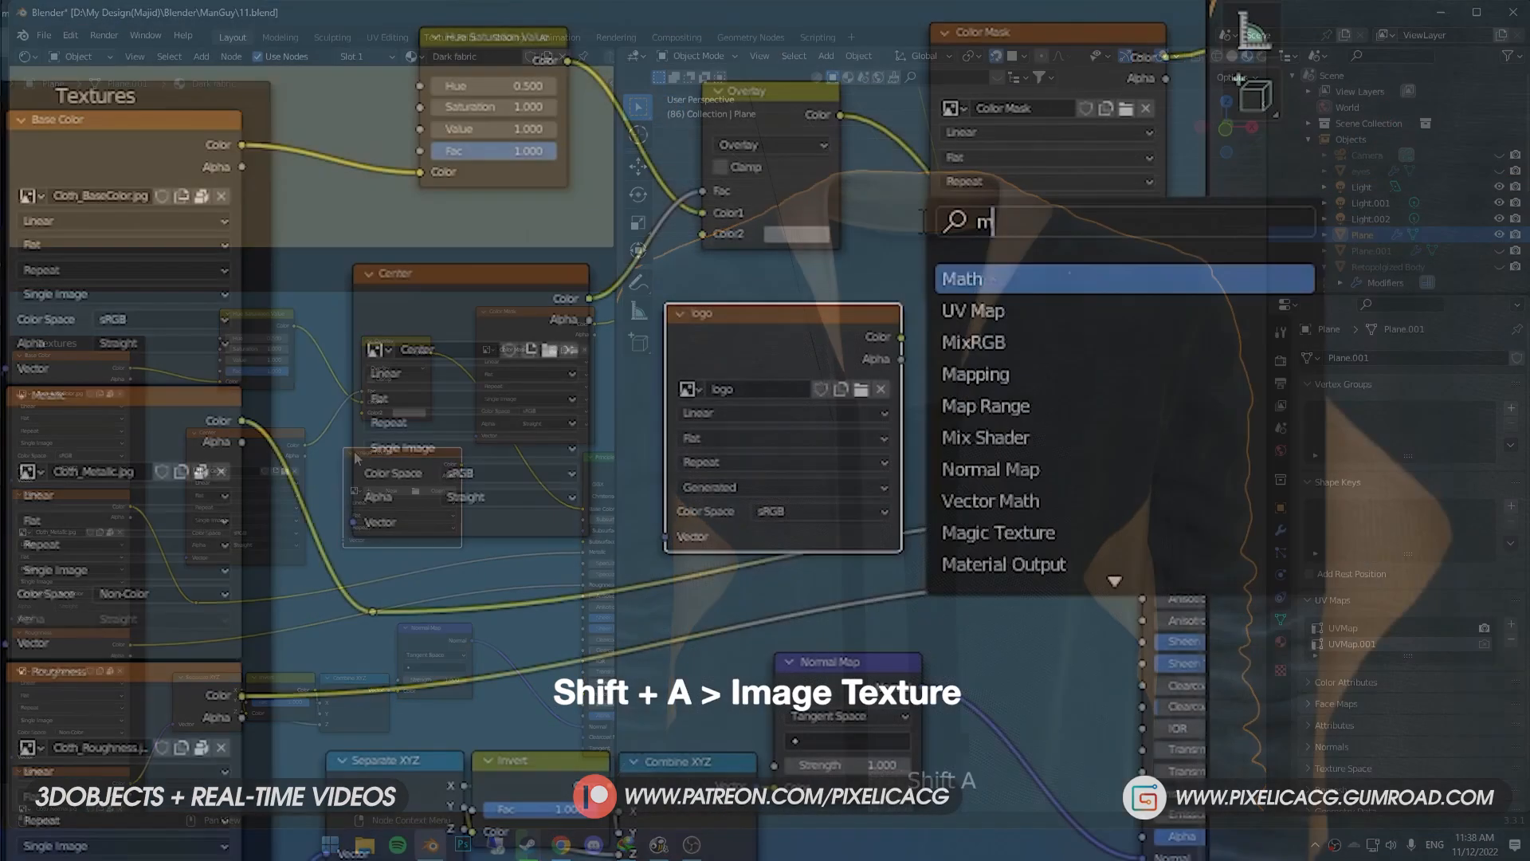
- Insert a second Mix color node between the Overlay node and the Principled BSDF's Base Color
{"action": "type", "text": "mix"}
{"action": "key", "text": "Return"}
{"action": "left_click", "coordinate": [923, 253]}
{"action": "left_click", "coordinate": [941, 281]}
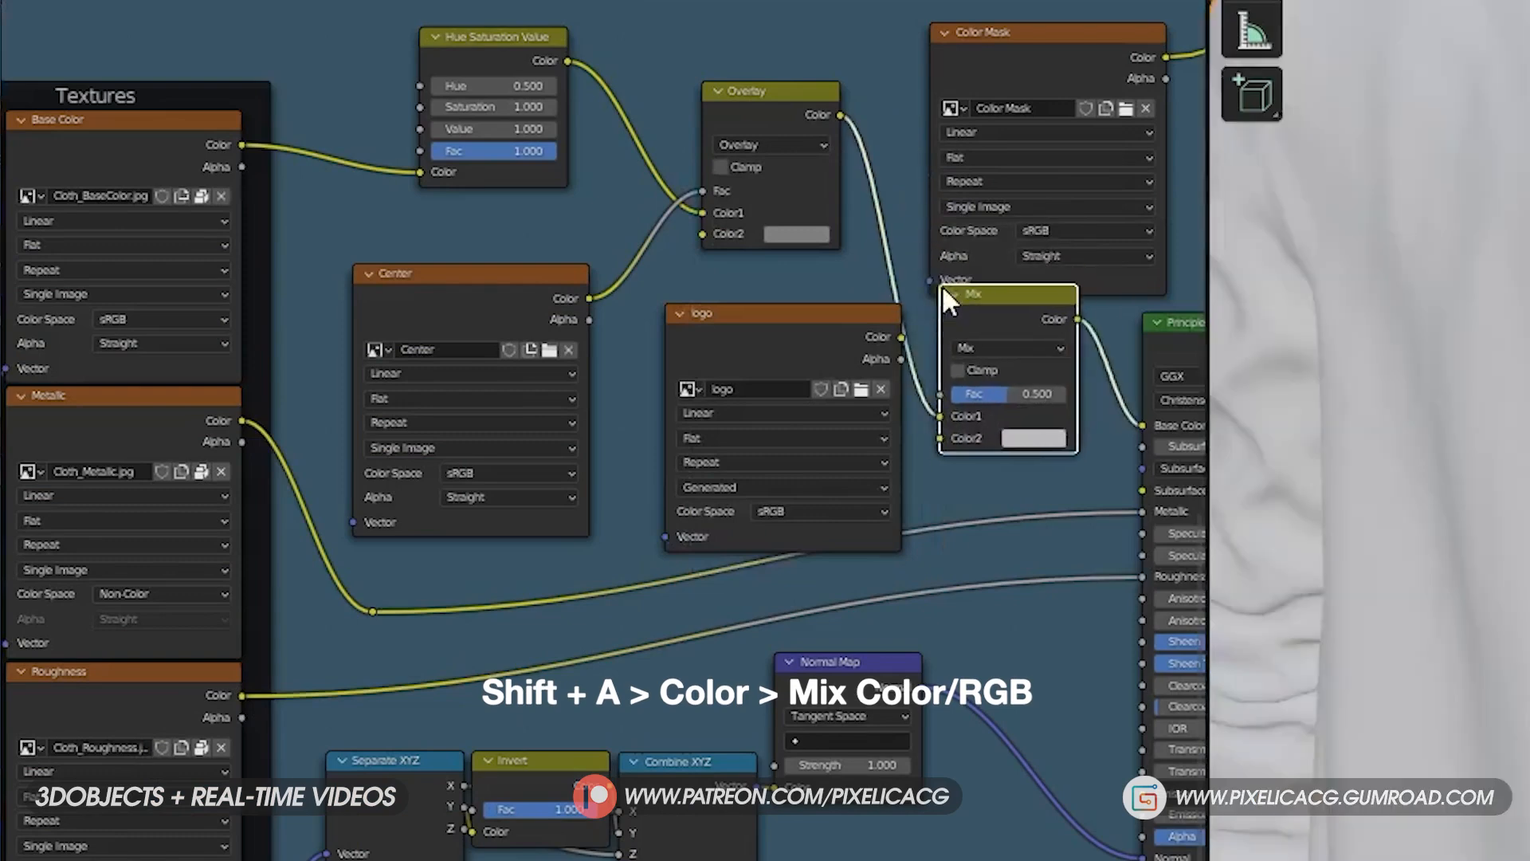
- Link the logo texture's Alpha to the new Mix node's Fac and its Color to Color2
{"action": "scroll", "coordinate": [881, 418], "scroll_direction": "up", "scroll_amount": 1}
{"action": "left_click", "coordinate": [927, 365]}
{"action": "left_click_drag", "start_coordinate": [927, 365], "coordinate": [954, 404]}
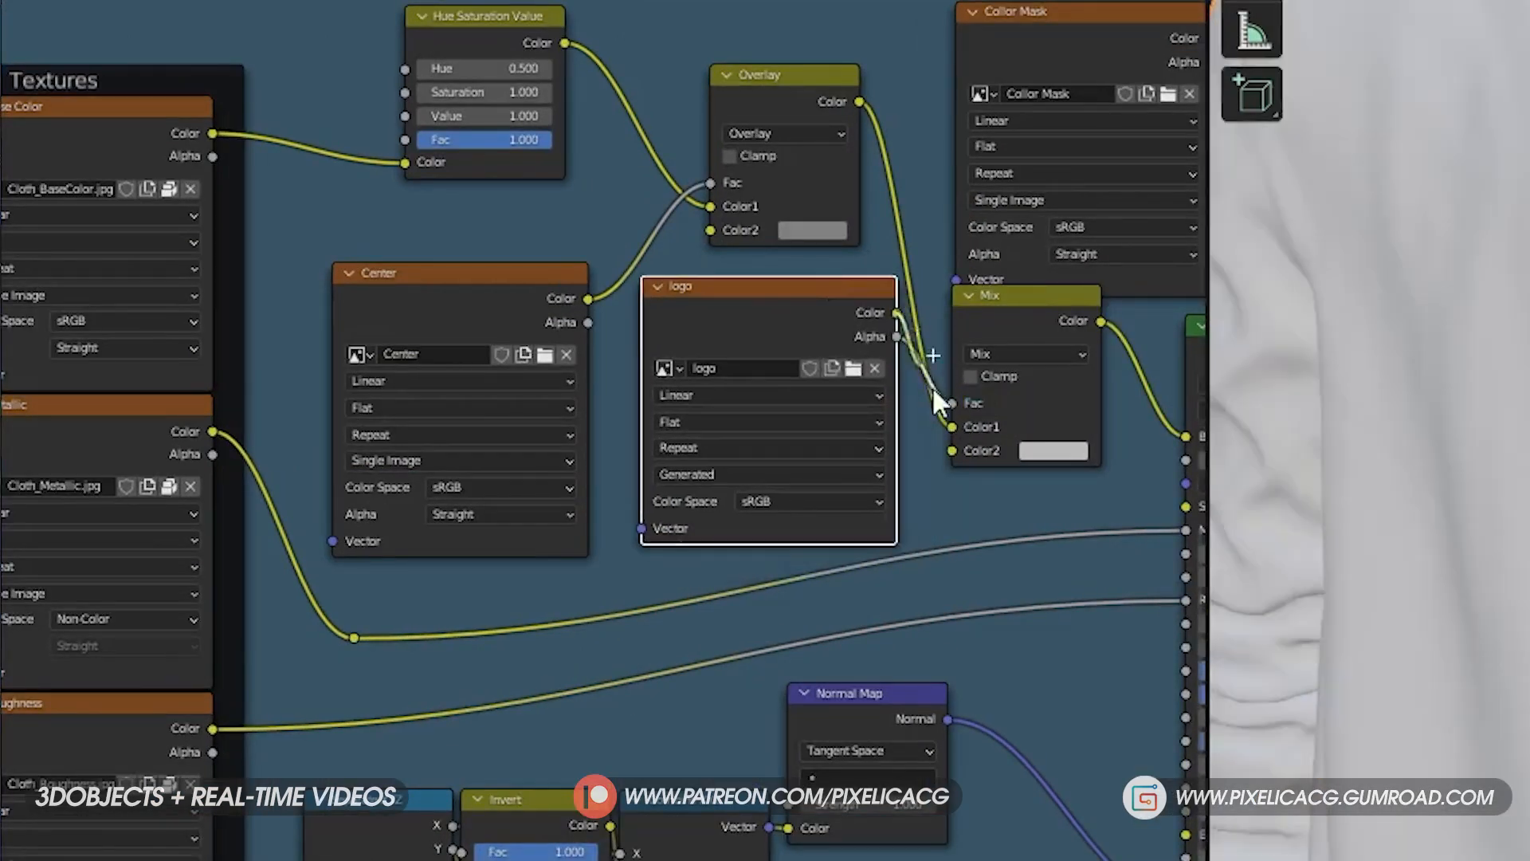
{"action": "left_click_drag", "start_coordinate": [896, 313], "coordinate": [962, 461]}
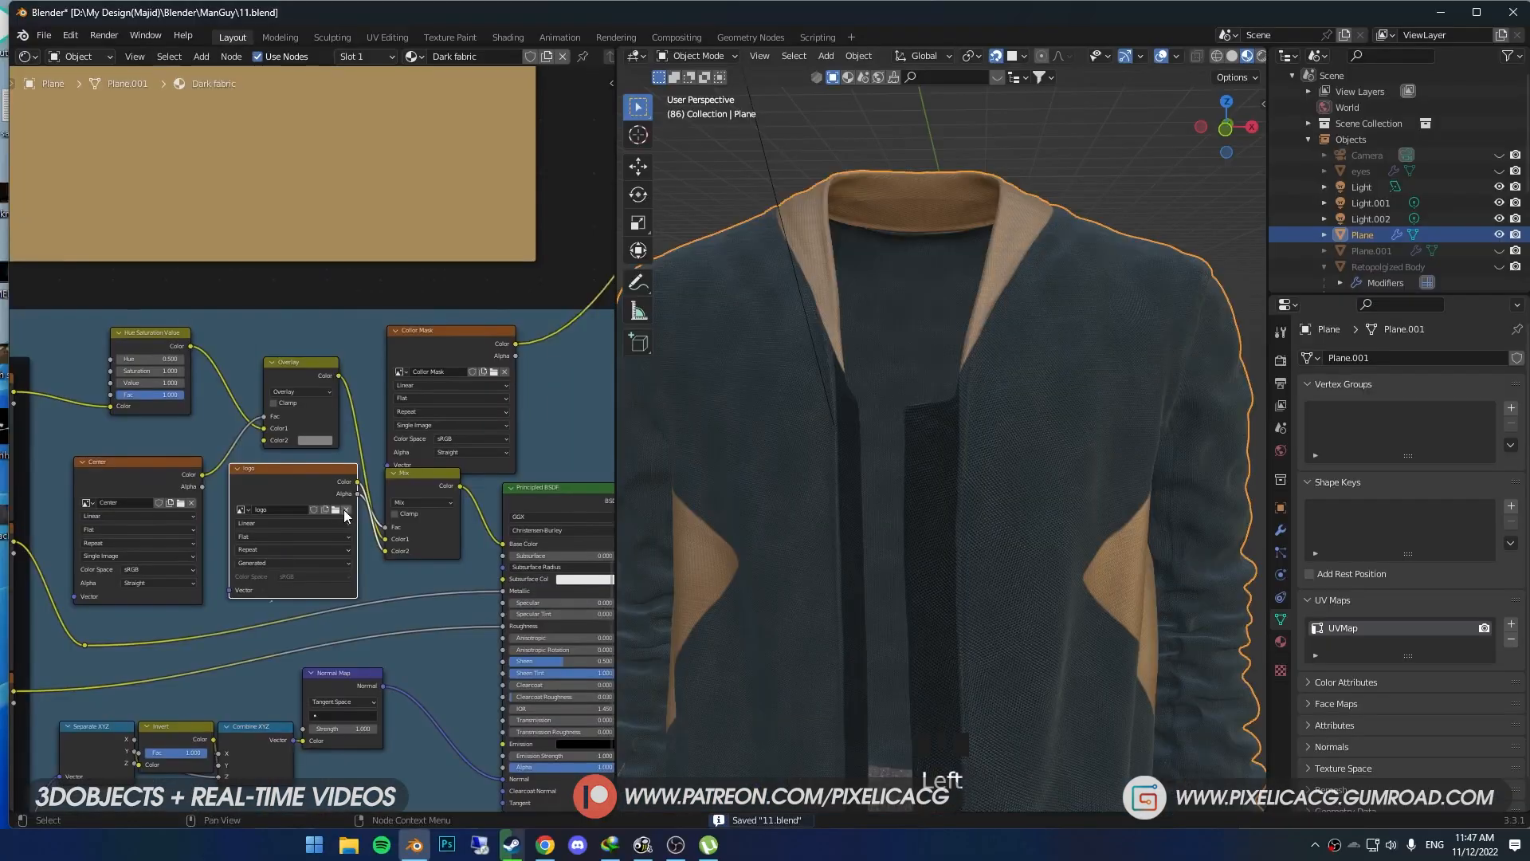
- Replace the image in the logo texture node with wildcat-3092622.png
{"action": "left_click", "coordinate": [346, 510]}
{"action": "left_click", "coordinate": [325, 510]}
{"action": "double_click", "coordinate": [970, 553]}
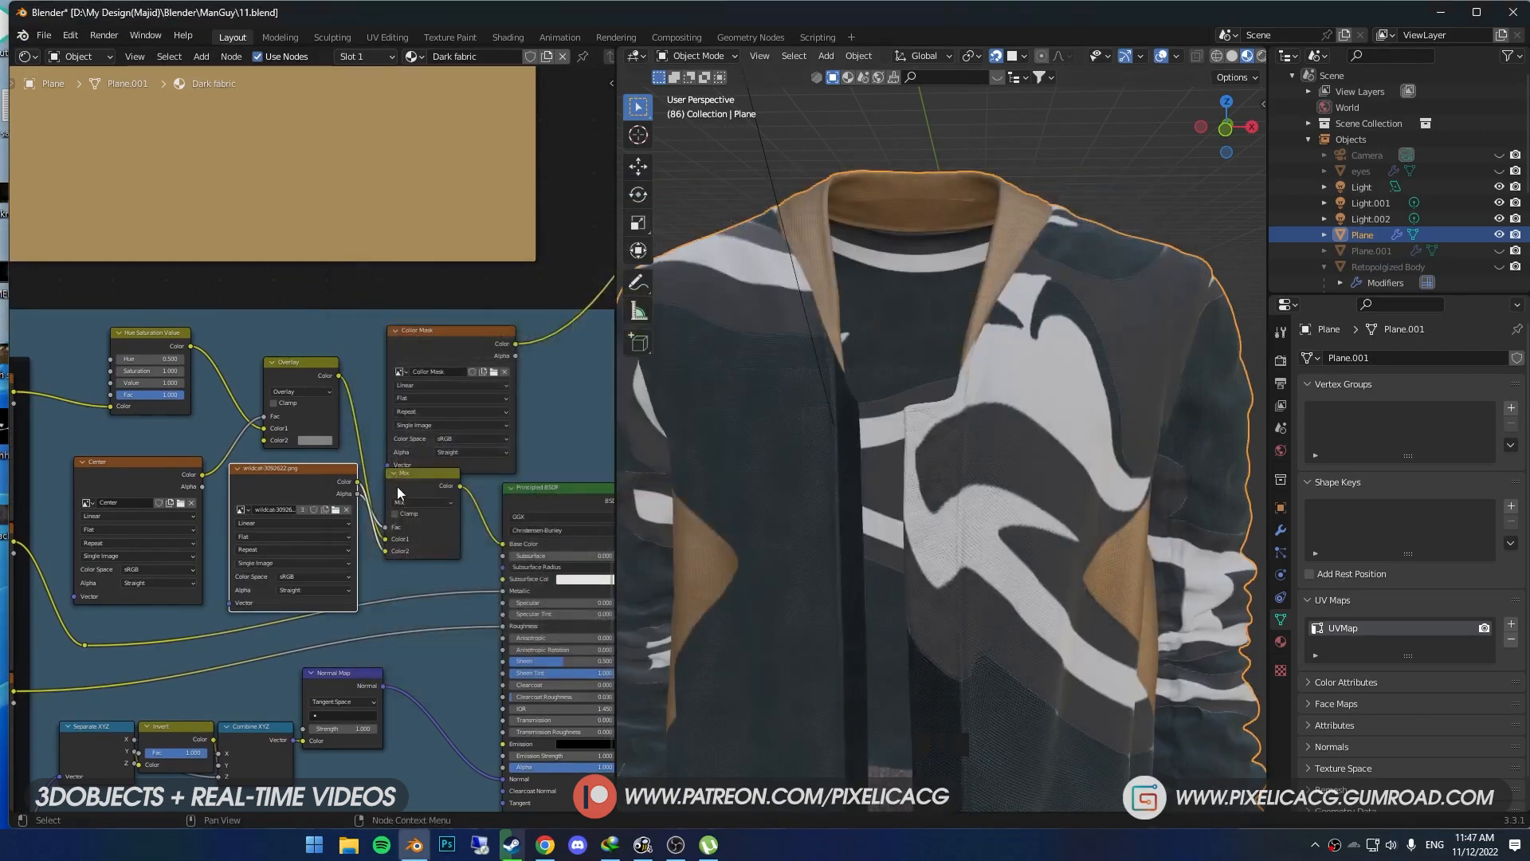
- Add a UV Map node below the Center texture and link its UV output to the wildcat texture's Vector input
{"action": "middle_click_drag", "start_coordinate": [308, 491], "coordinate": [374, 471]}
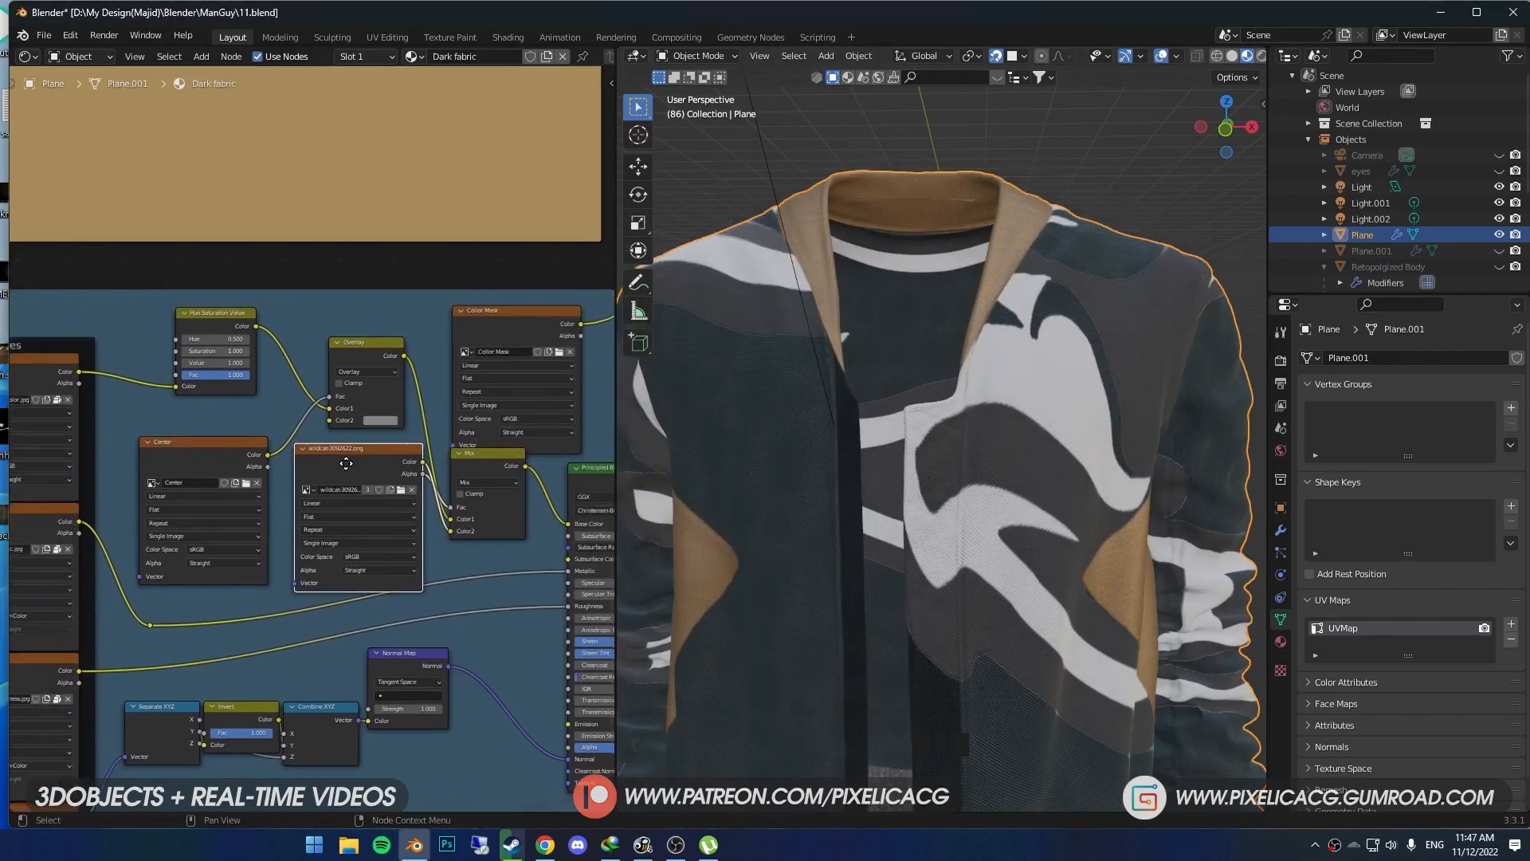
{"action": "key", "text": "shift+a"}
{"action": "left_click", "coordinate": [347, 466]}
{"action": "type", "text": "uv"}
{"action": "key", "text": "Return"}
{"action": "left_click", "coordinate": [151, 557]}
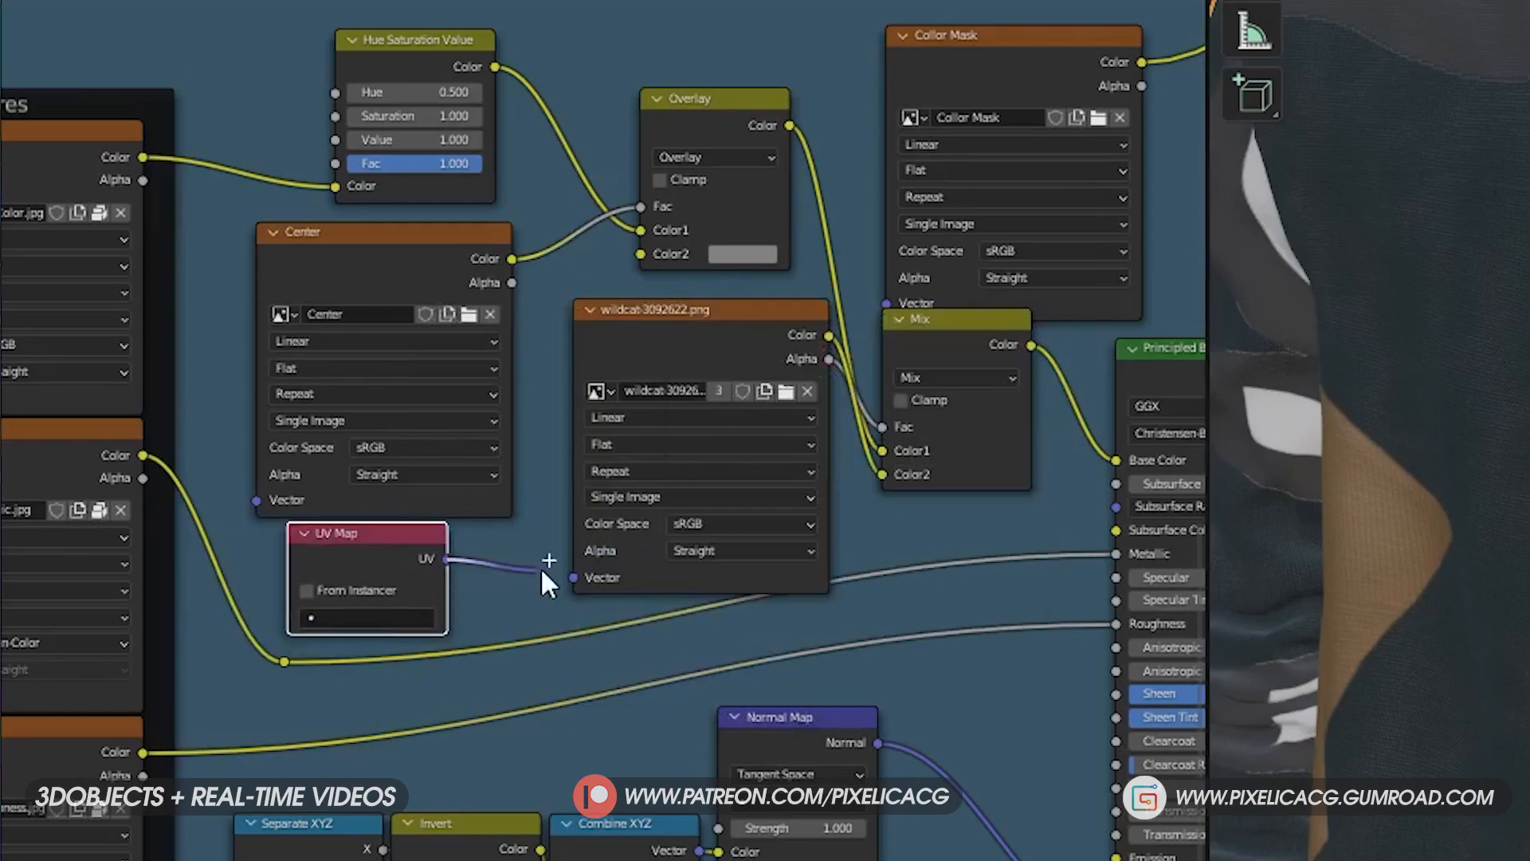
{"action": "left_click_drag", "start_coordinate": [521, 568], "coordinate": [573, 576]}
- Show the jacket's mesh data properties and choose the Logo UV map in the UV Map node
{"action": "left_click", "coordinate": [1279, 576]}
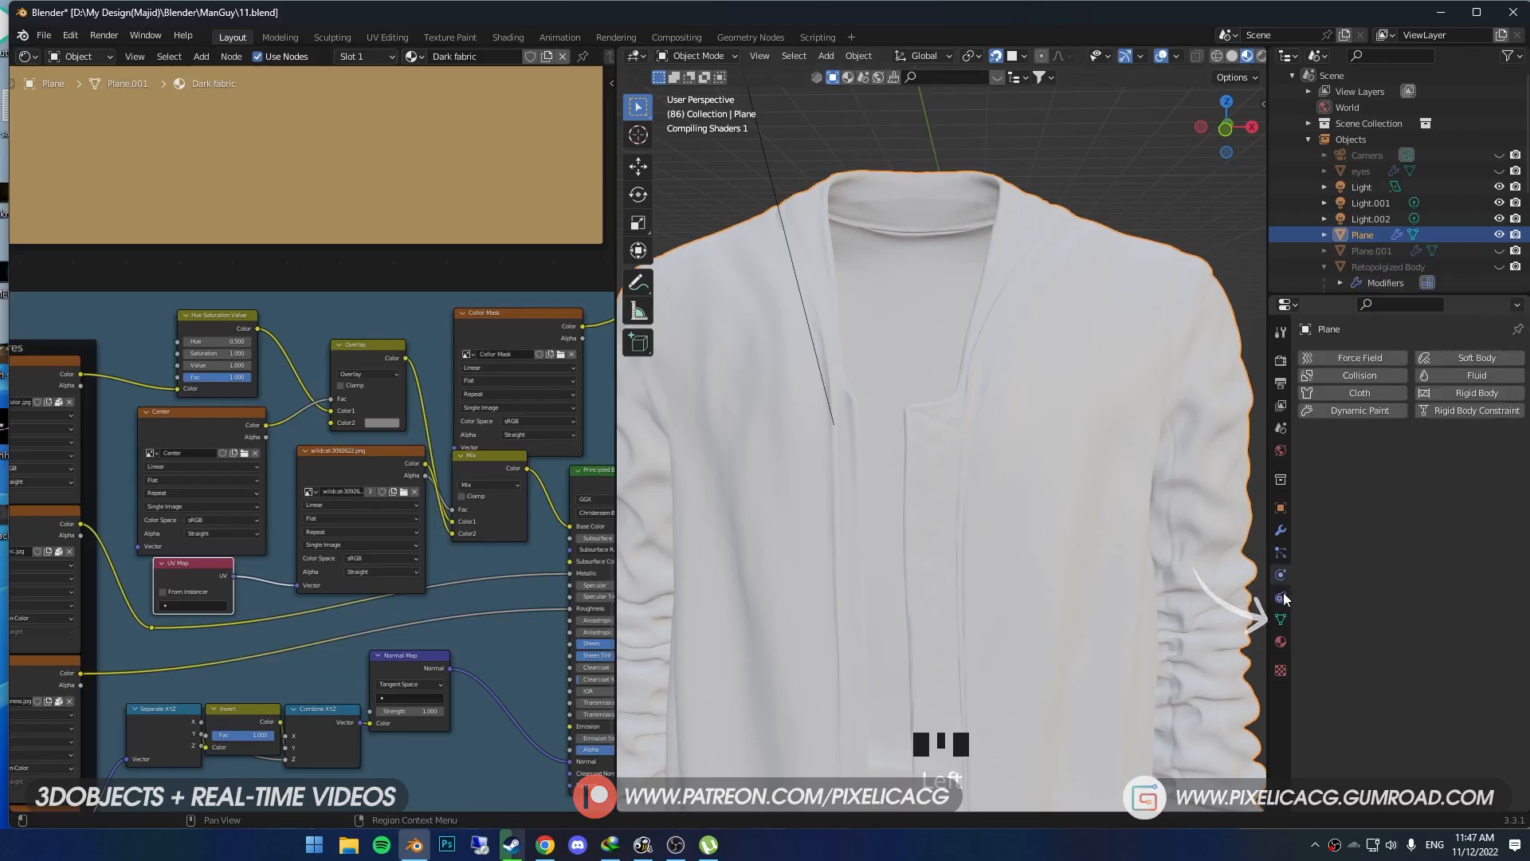
{"action": "left_click", "coordinate": [1281, 619]}
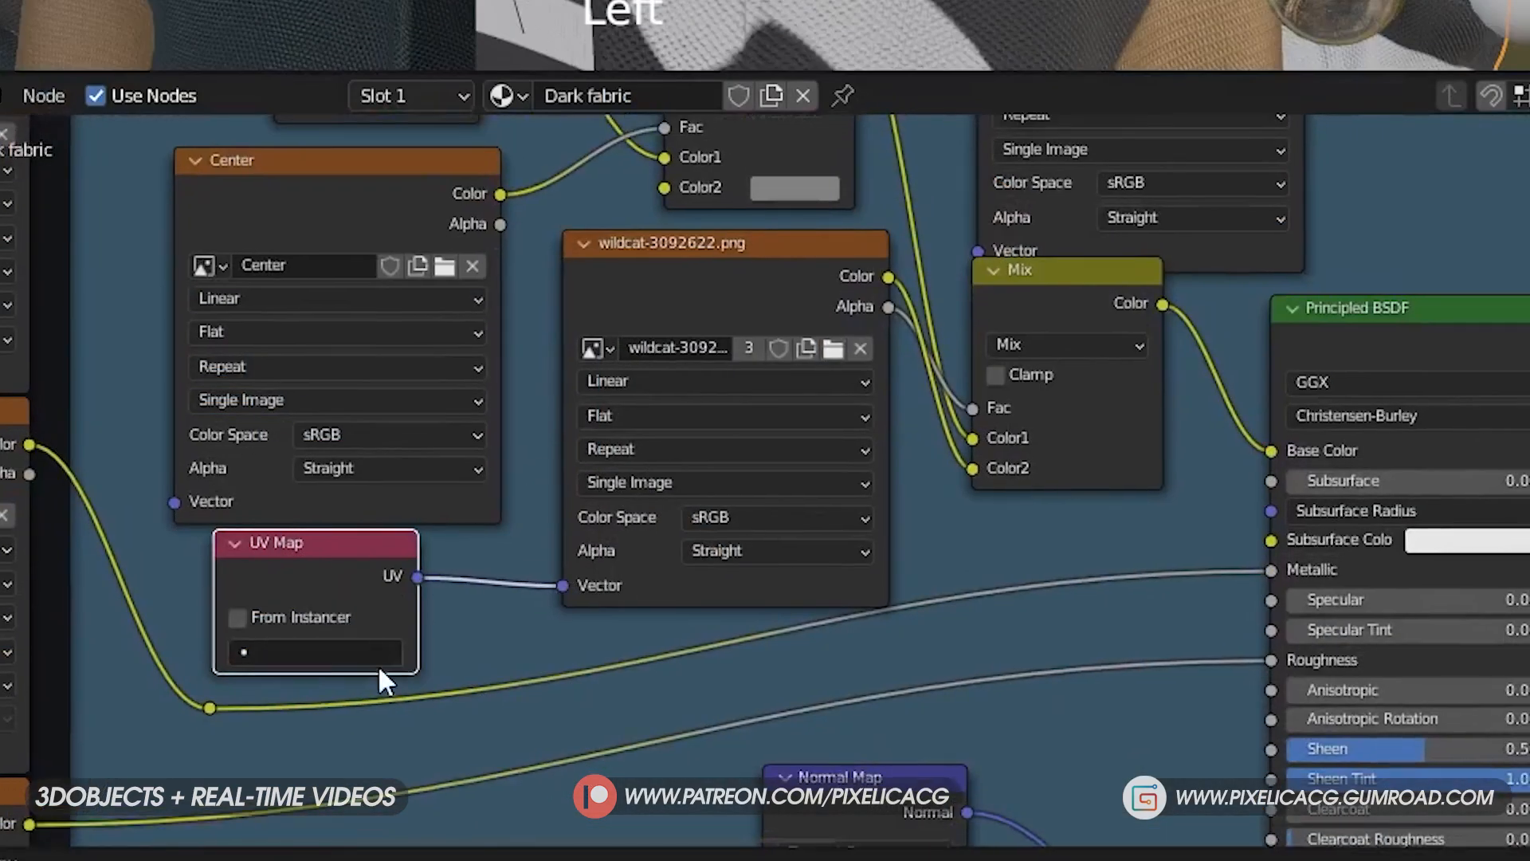
{"action": "left_click", "coordinate": [214, 605]}
{"action": "left_click", "coordinate": [285, 397]}
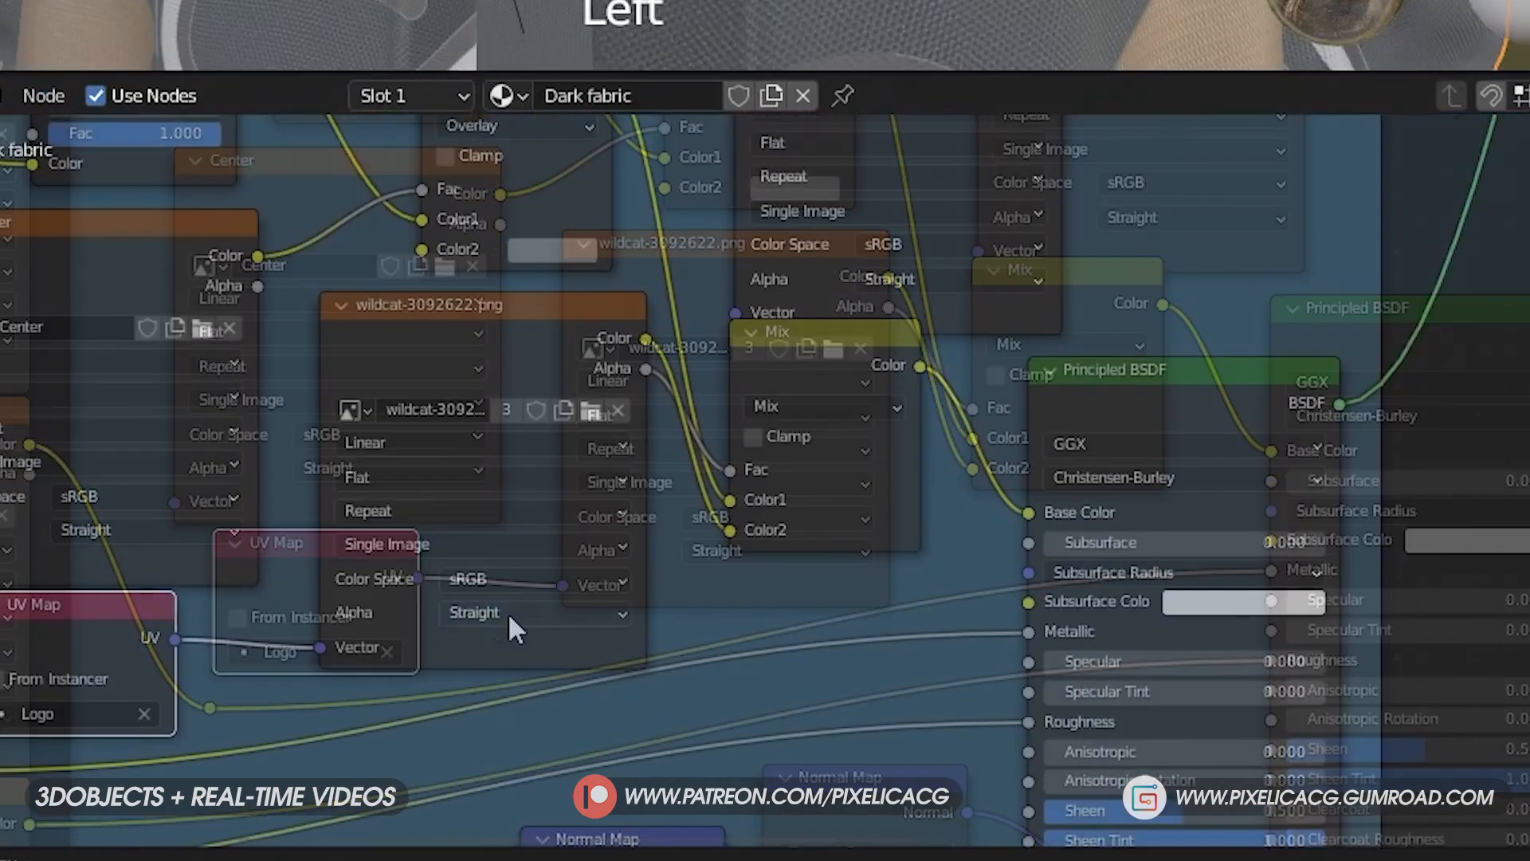
- Set the wildcat texture's extension mode to Clip so the logo does not repeat
{"action": "left_click", "coordinate": [430, 510]}
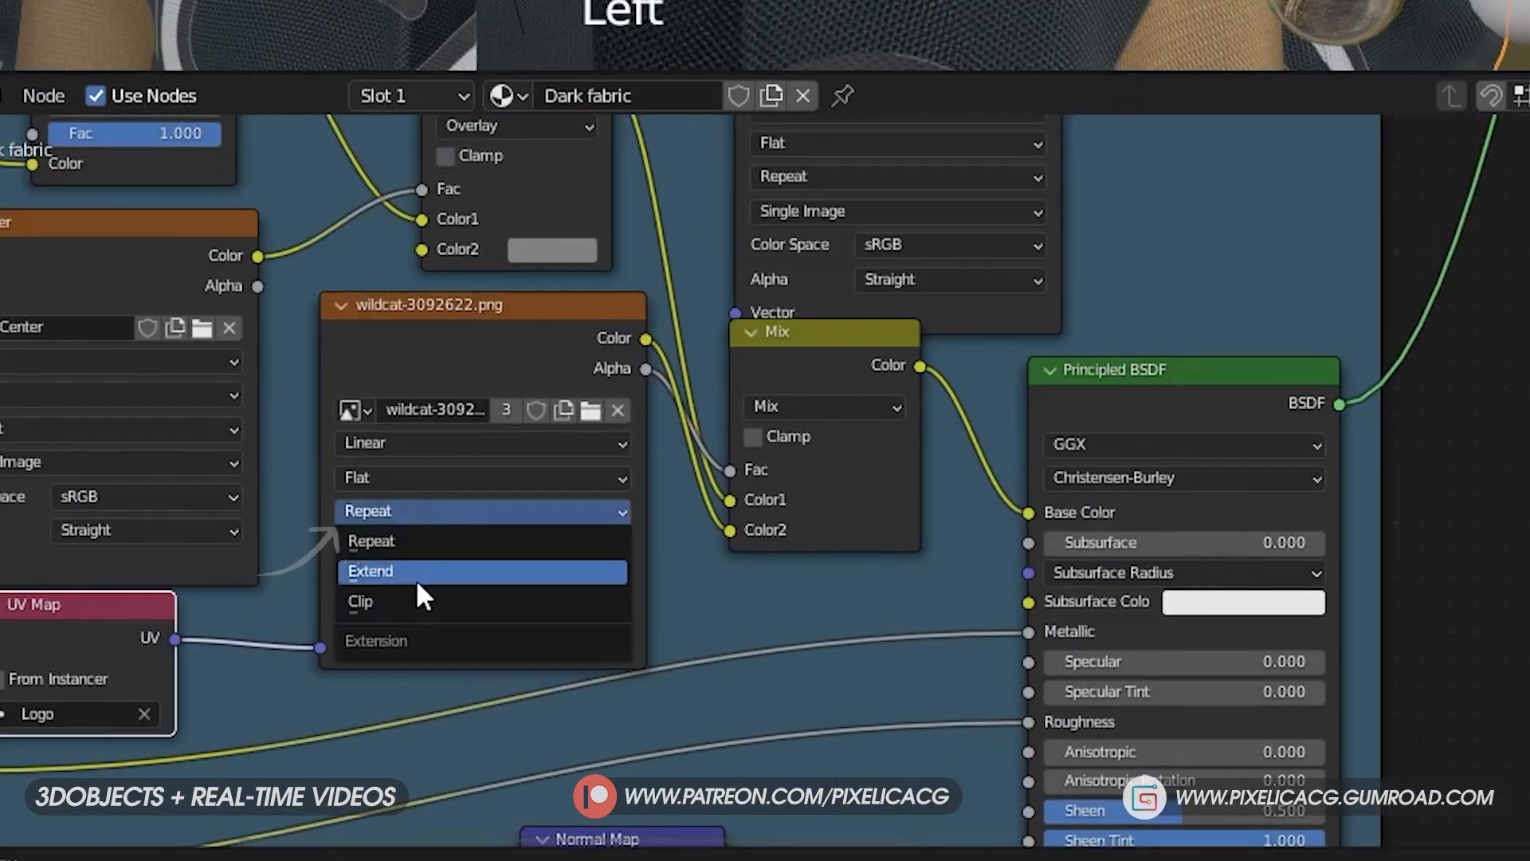
{"action": "left_click", "coordinate": [414, 601]}
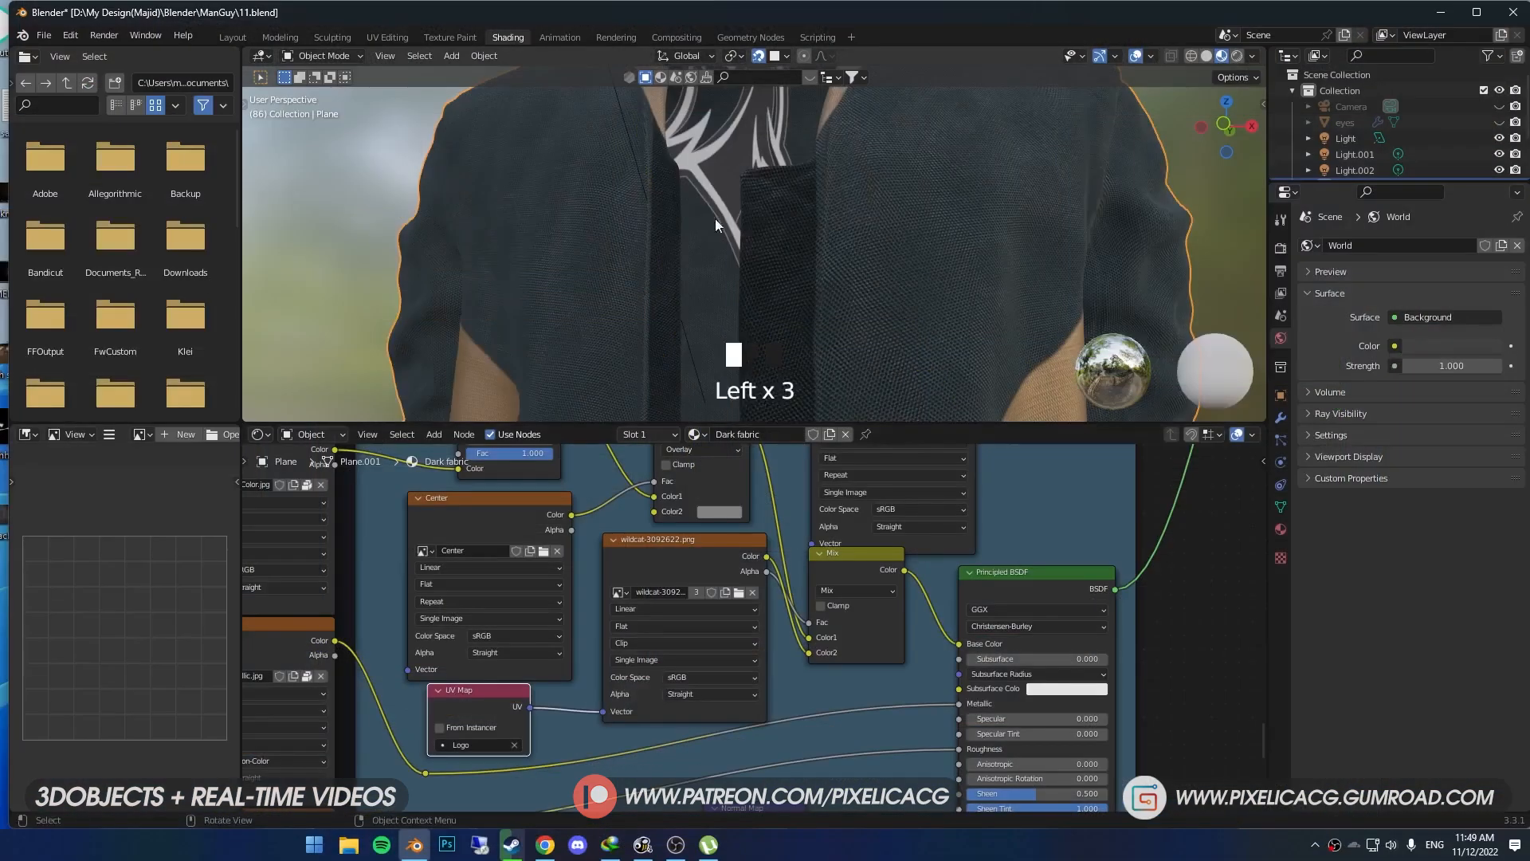
{"action": "middle_click_drag", "start_coordinate": [715, 219], "coordinate": [770, 239]}
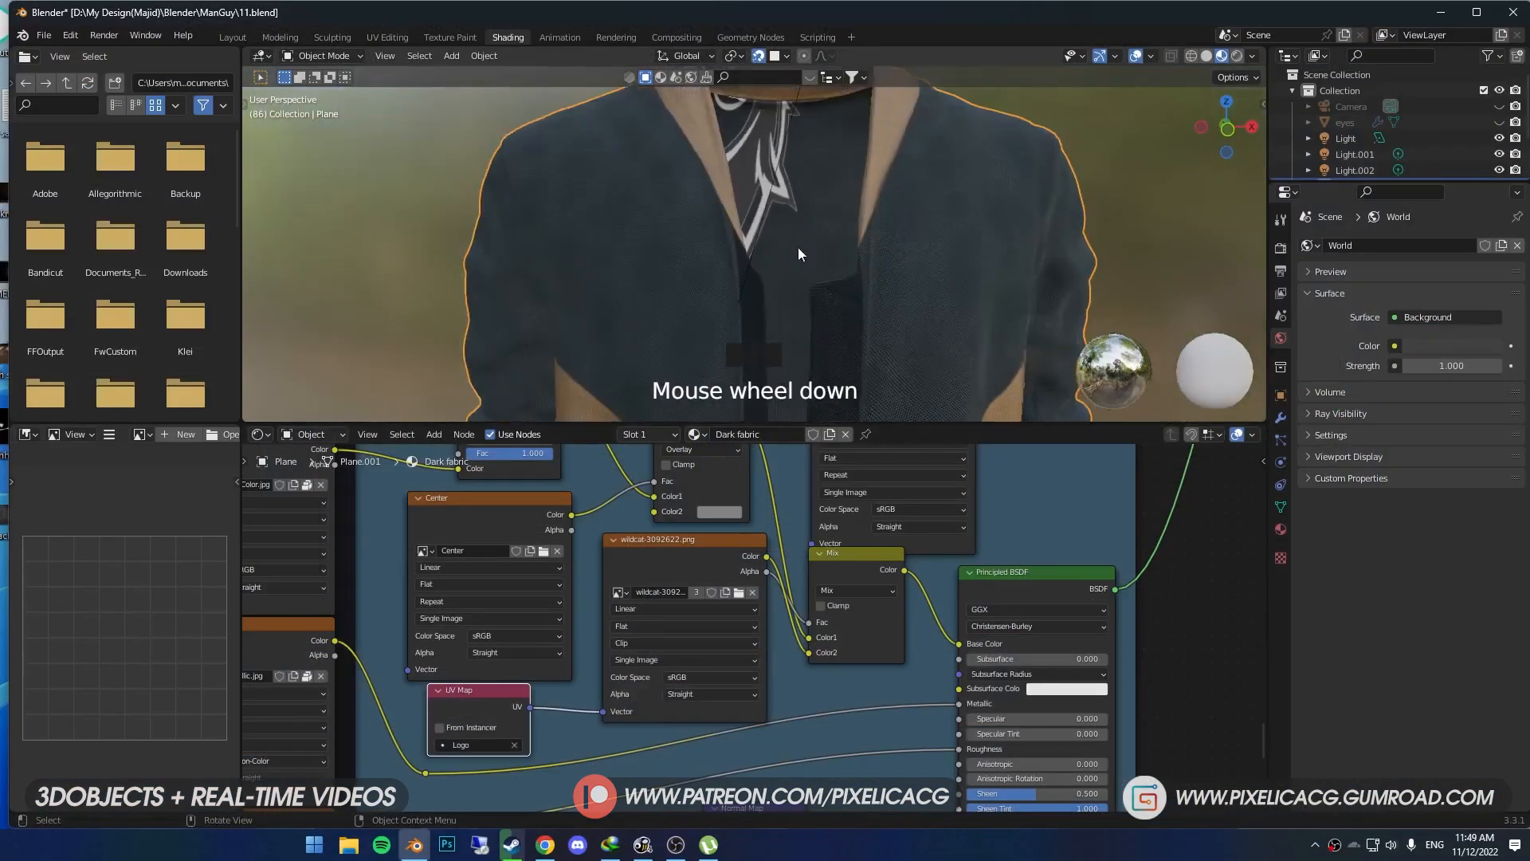
- In the UV Editing workspace, move, scale and rotate all the jacket's UVs so the logo lands small and straight on the chest
{"action": "left_click", "coordinate": [388, 36]}
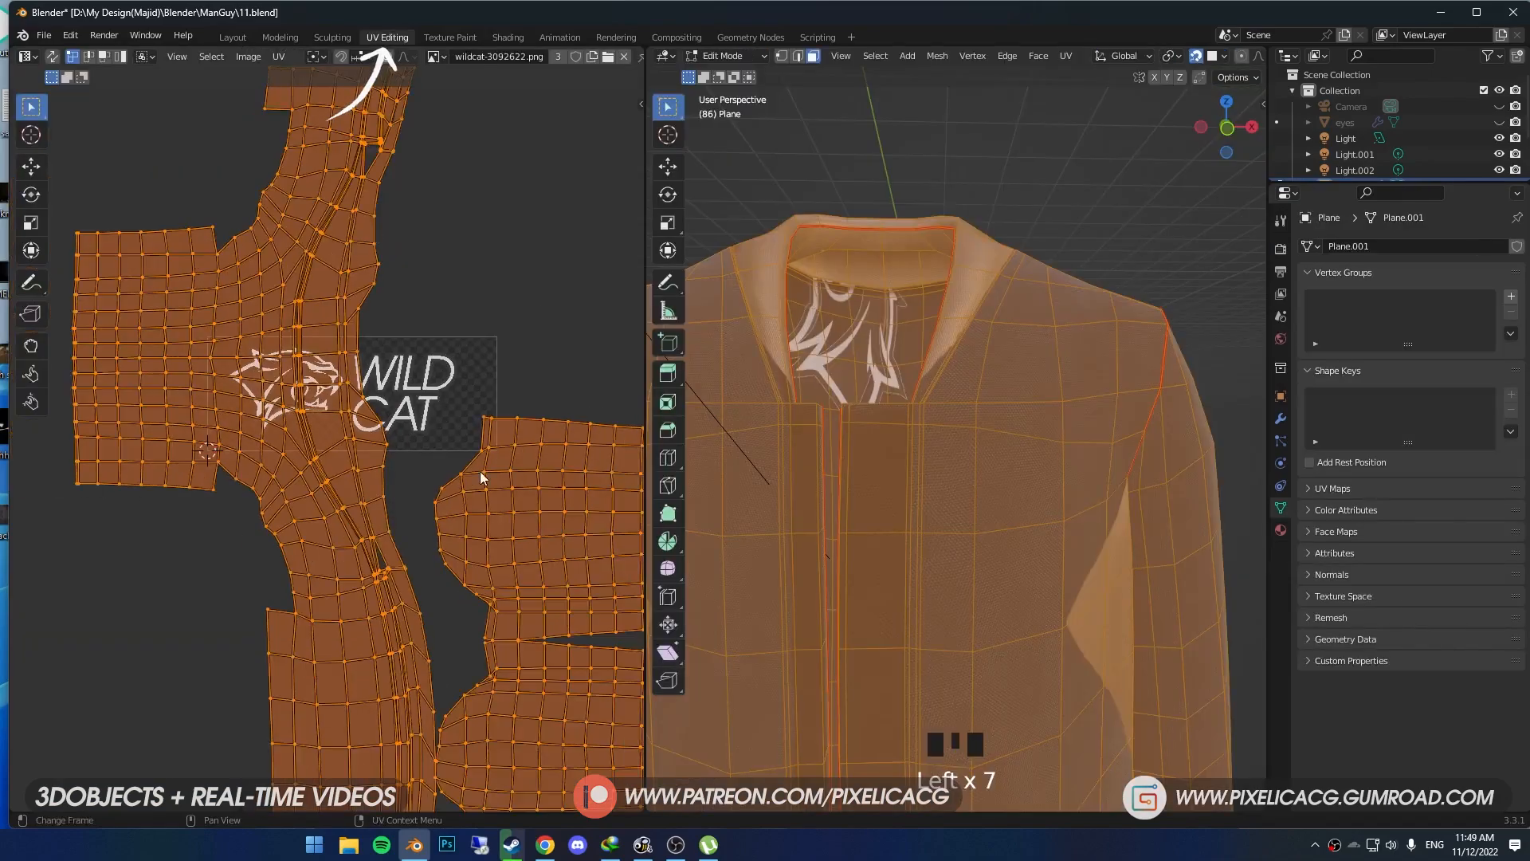
{"action": "scroll", "coordinate": [481, 478], "scroll_direction": "down", "scroll_amount": 1}
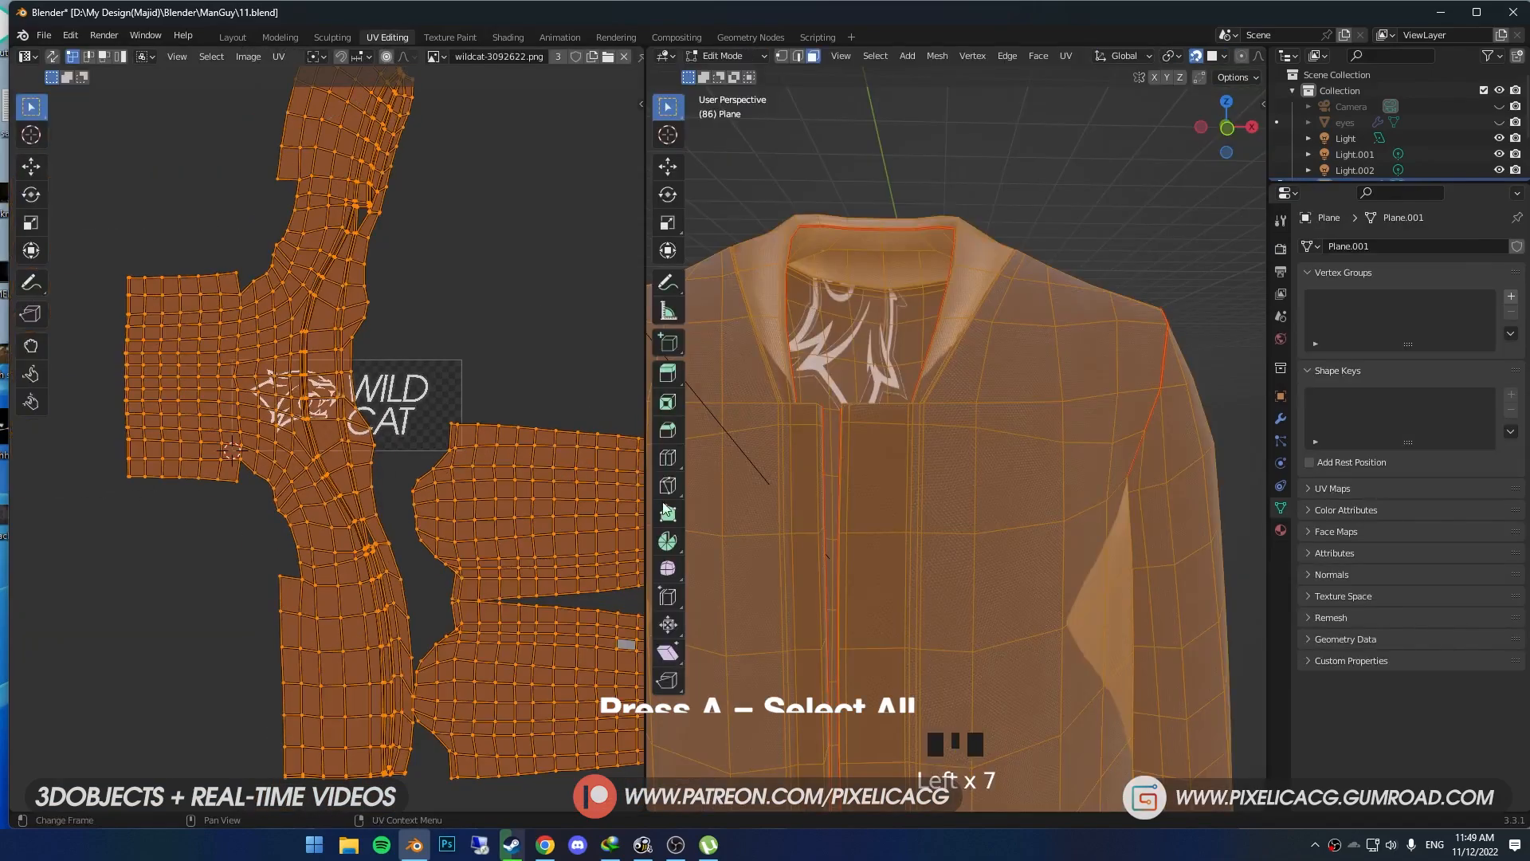
{"action": "scroll", "coordinate": [876, 446], "scroll_direction": "down", "scroll_amount": 6}
{"action": "key", "text": "g"}
{"action": "left_click", "coordinate": [421, 276]}
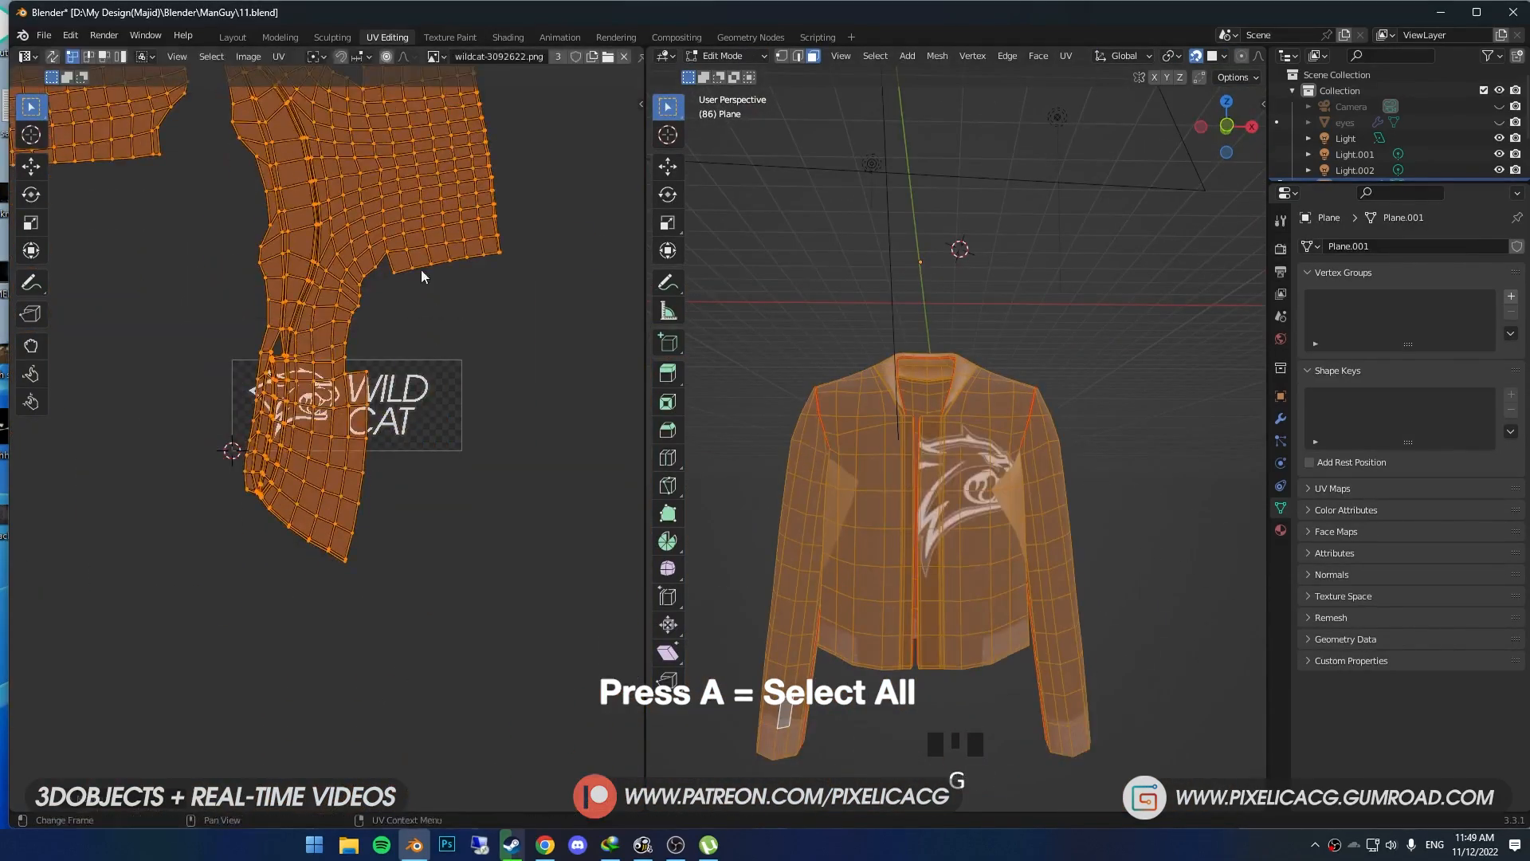
{"action": "key", "text": "s"}
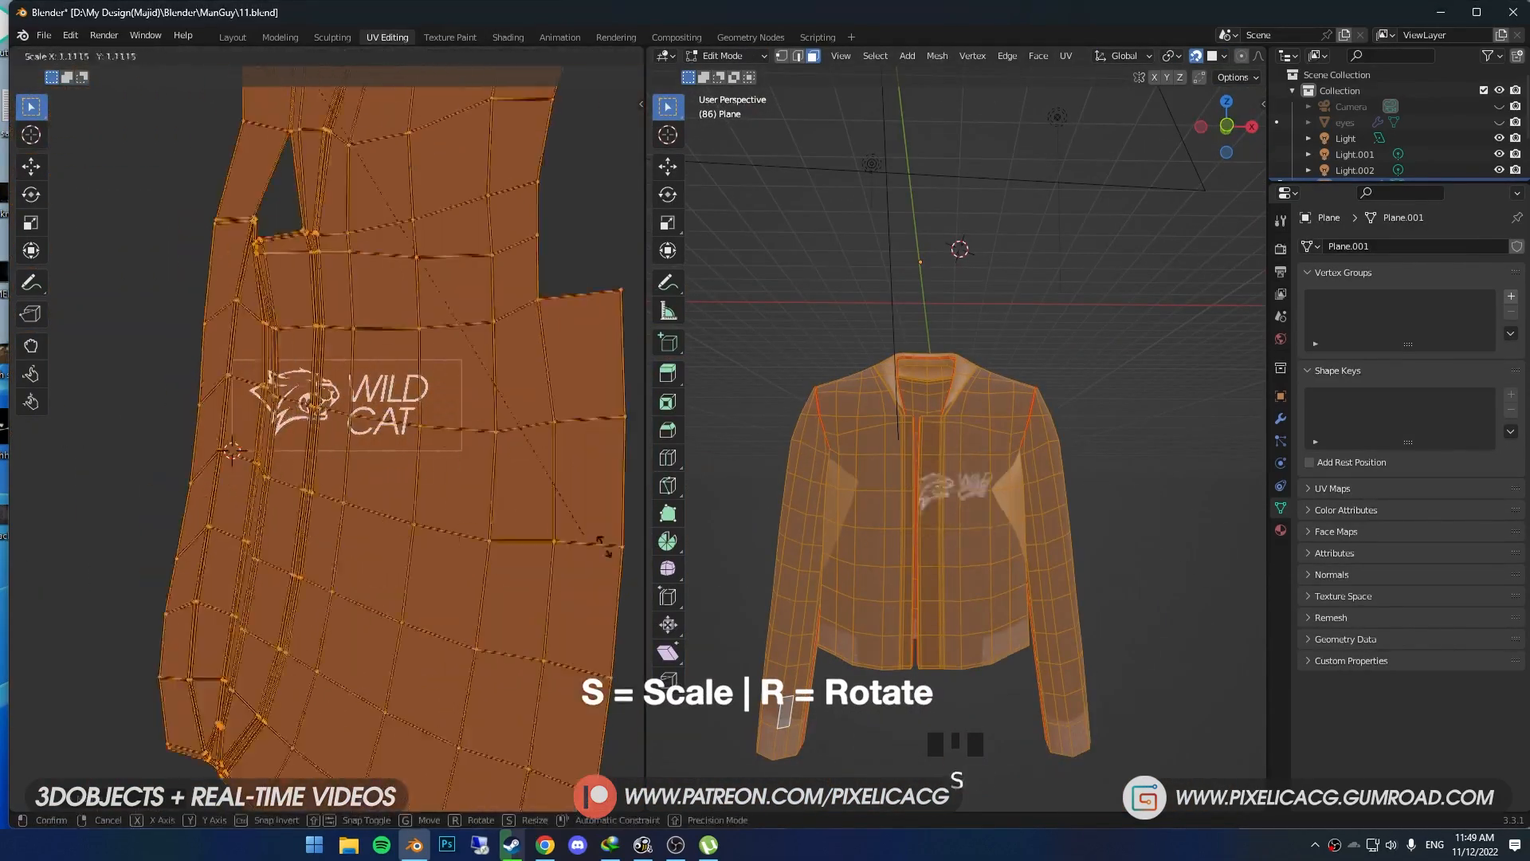
{"action": "left_click", "coordinate": [560, 434]}
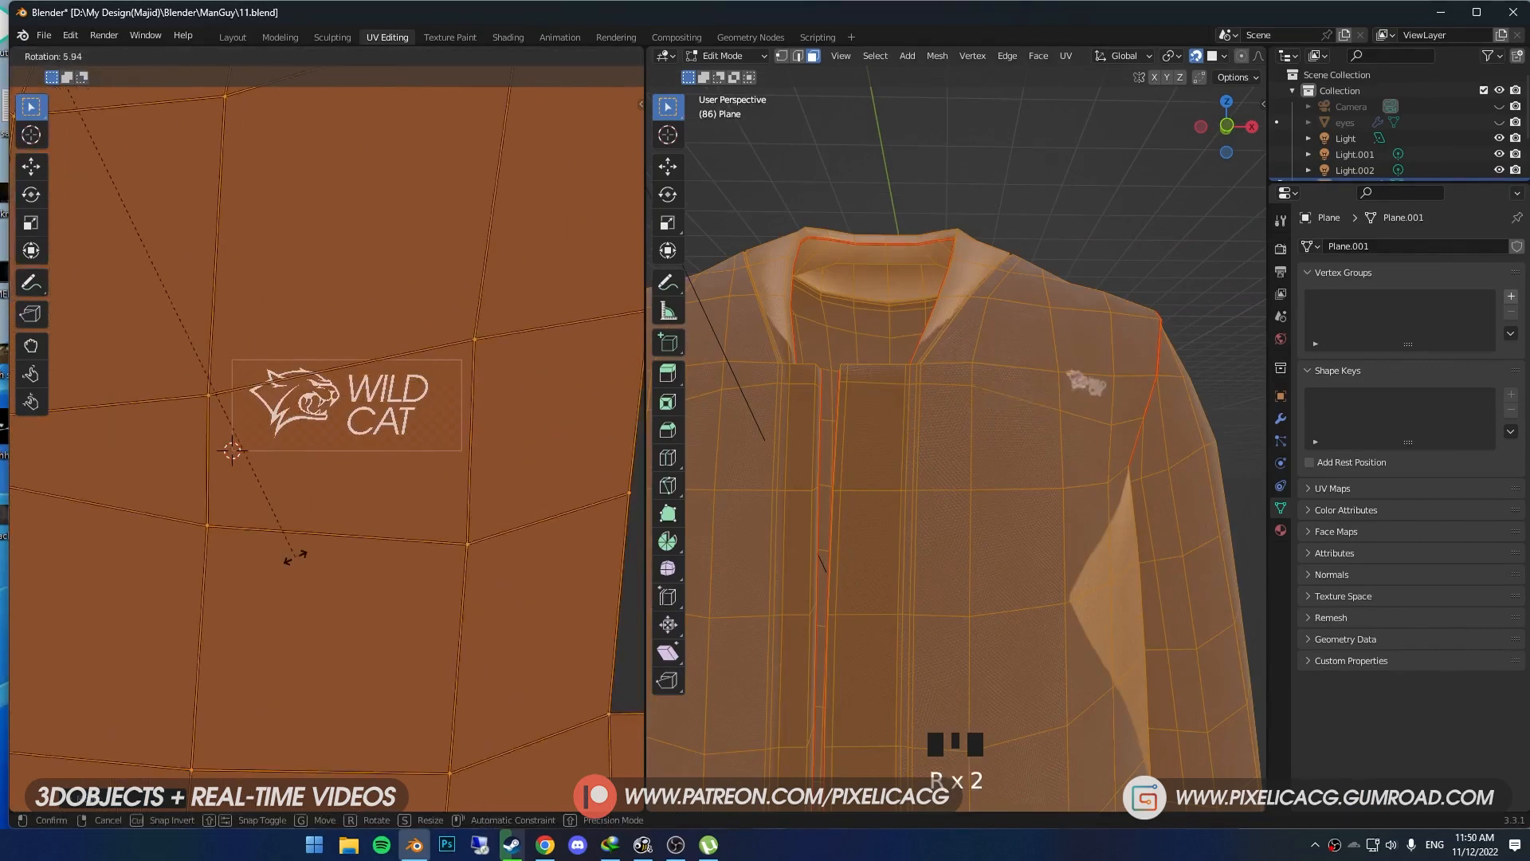
{"action": "key", "text": "Tab"}
{"action": "scroll", "coordinate": [922, 454], "scroll_direction": "up", "scroll_amount": 3}
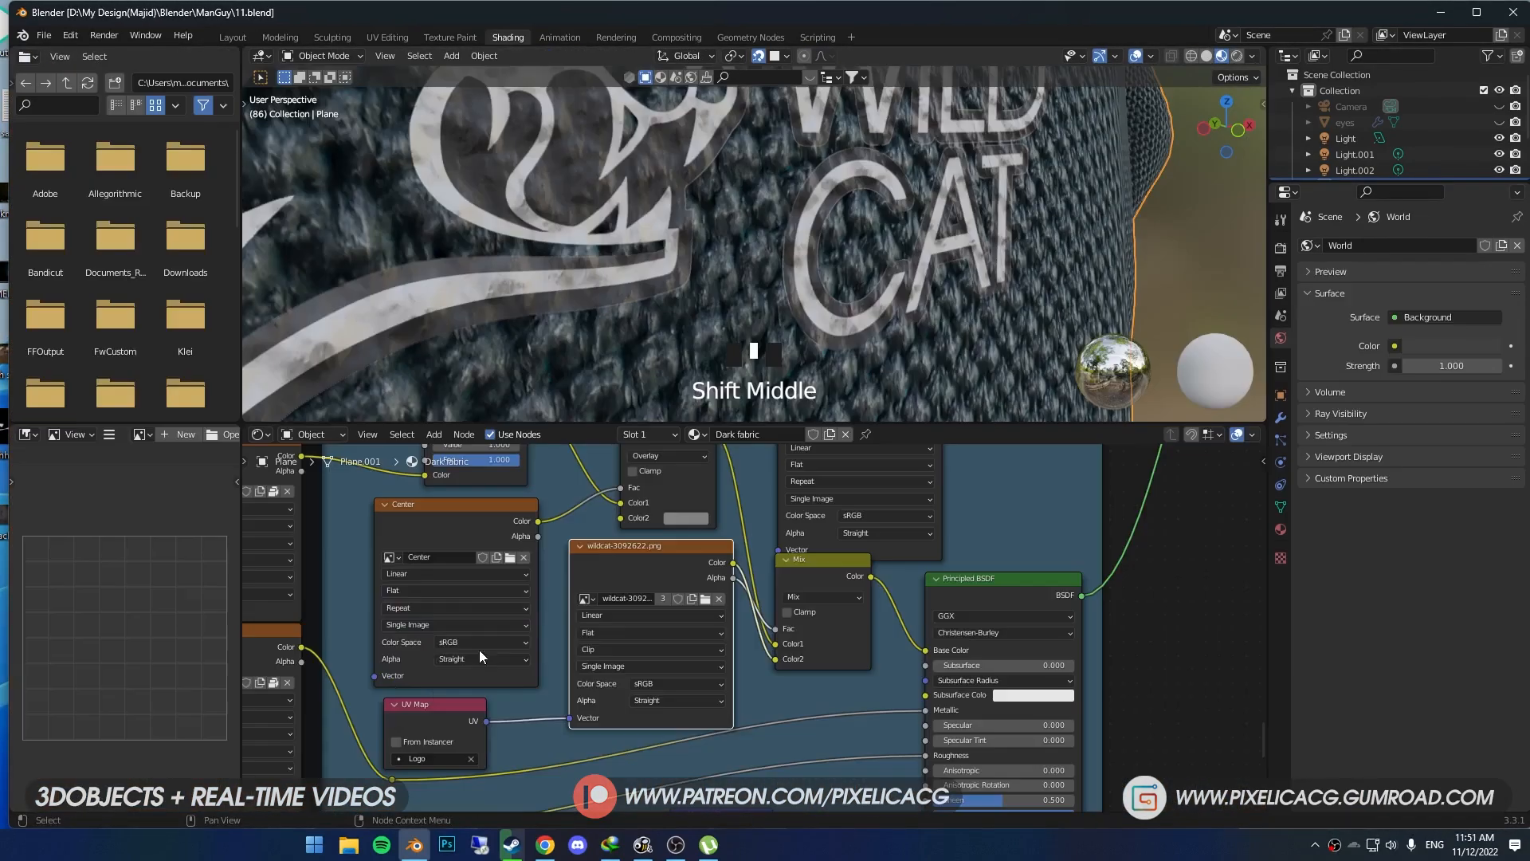
- Set the wildcat texture's alpha mode to Premultiplied
{"action": "left_click", "coordinate": [590, 632]}
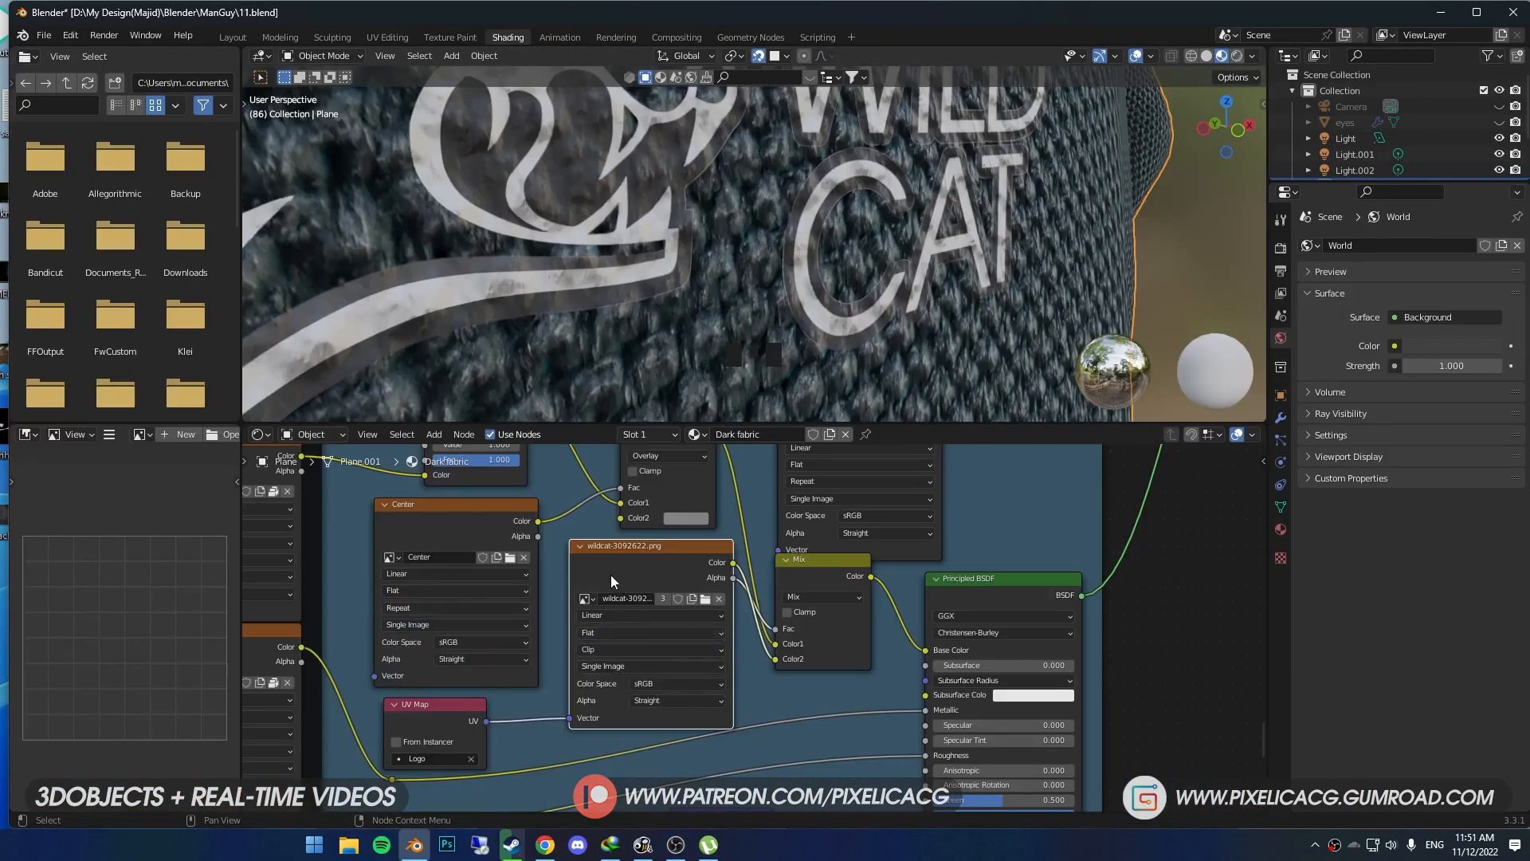
{"action": "left_click", "coordinate": [661, 728]}
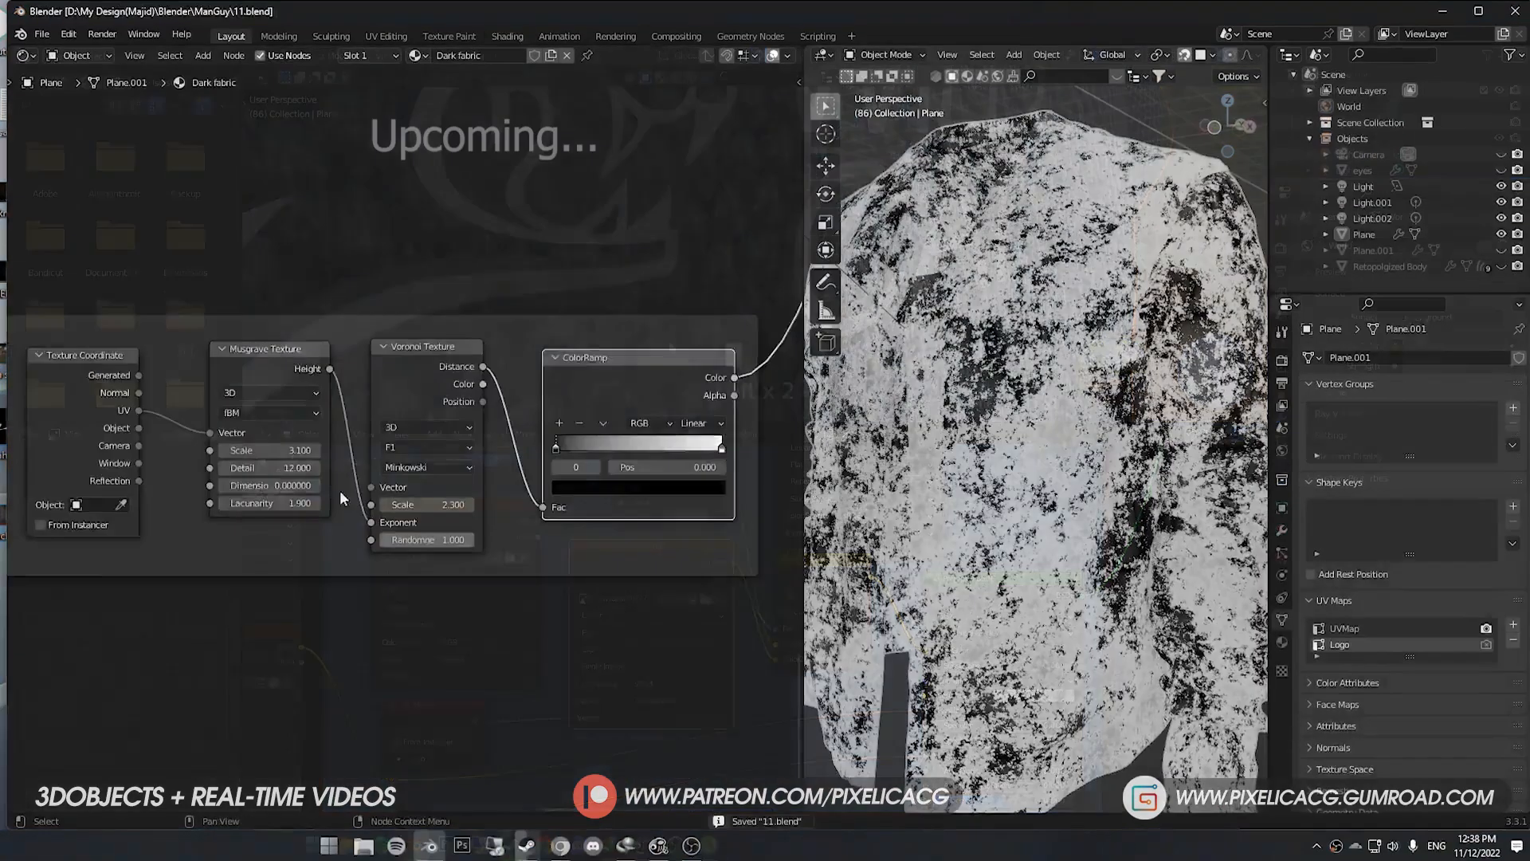
{"action": "middle_click_drag", "start_coordinate": [340, 492], "coordinate": [476, 506]}
{"action": "scroll", "coordinate": [477, 506], "scroll_direction": "up", "scroll_amount": 2}
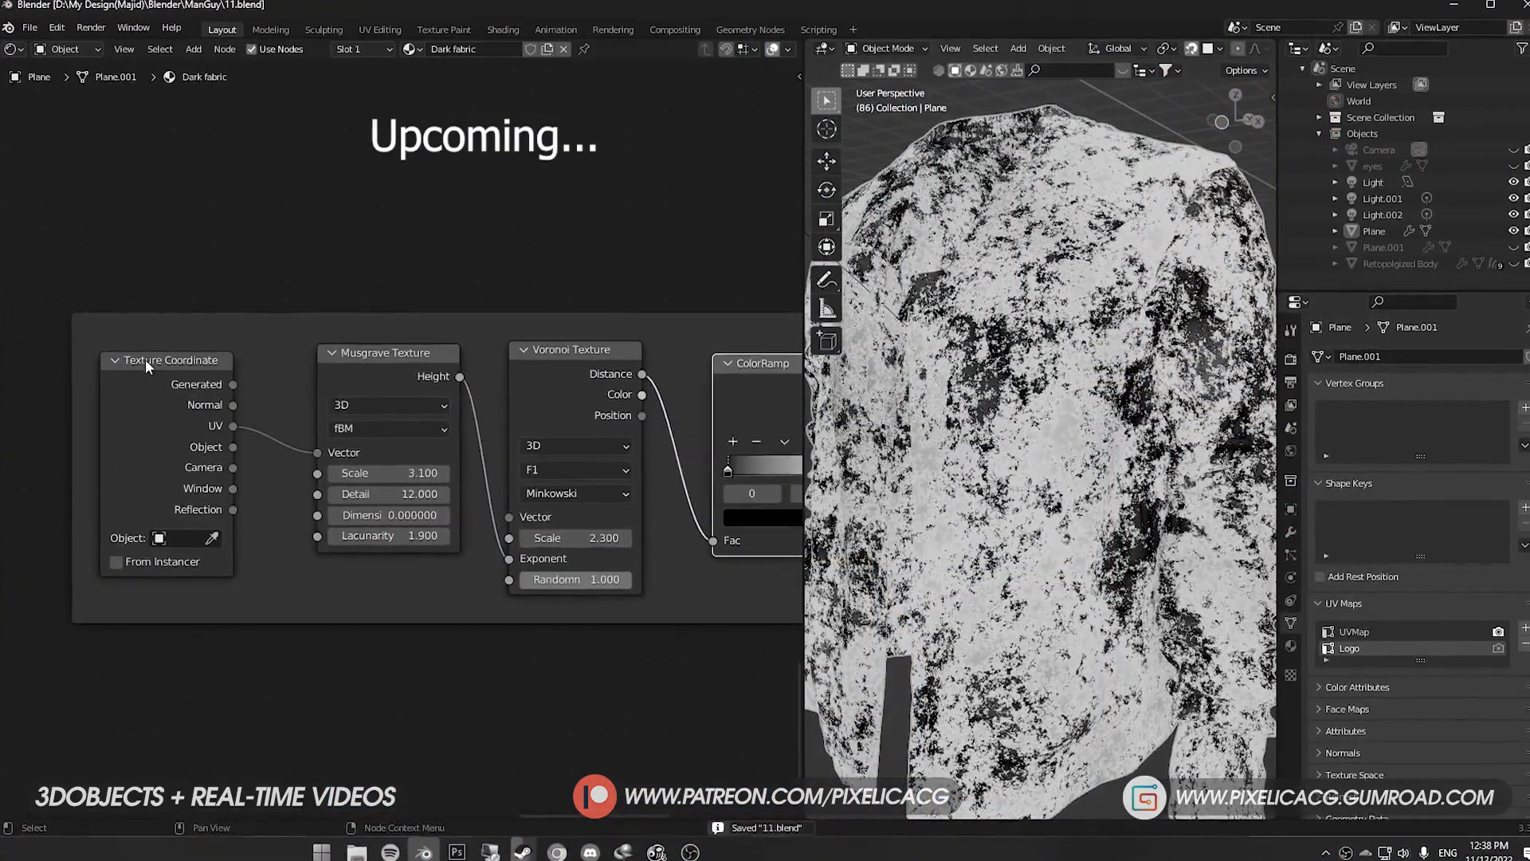
- Make room beside the Texture Coordinate node and insert a Mix color node between it and the Musgrave Texture
{"action": "middle_click_drag", "start_coordinate": [195, 394], "coordinate": [391, 414]}
{"action": "scroll", "coordinate": [392, 413], "scroll_direction": "down", "scroll_amount": 5}
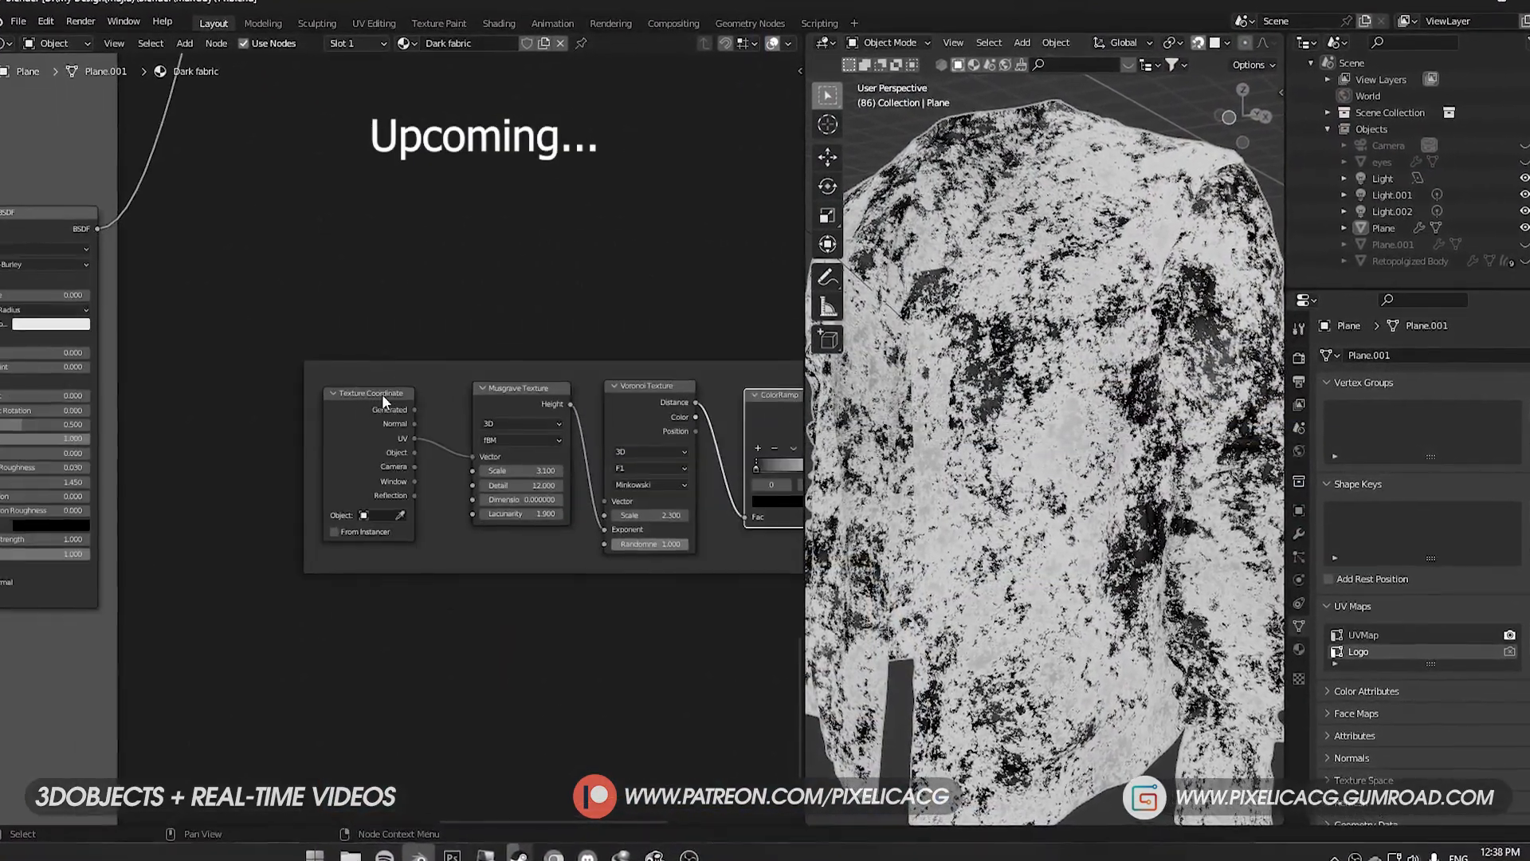
{"action": "left_click_drag", "start_coordinate": [383, 399], "coordinate": [242, 403]}
{"action": "scroll", "coordinate": [425, 403], "scroll_direction": "up", "scroll_amount": 1}
{"action": "key", "text": "shift+a"}
{"action": "left_click", "coordinate": [426, 402]}
{"action": "type", "text": "mix"}
{"action": "key", "text": "Return"}
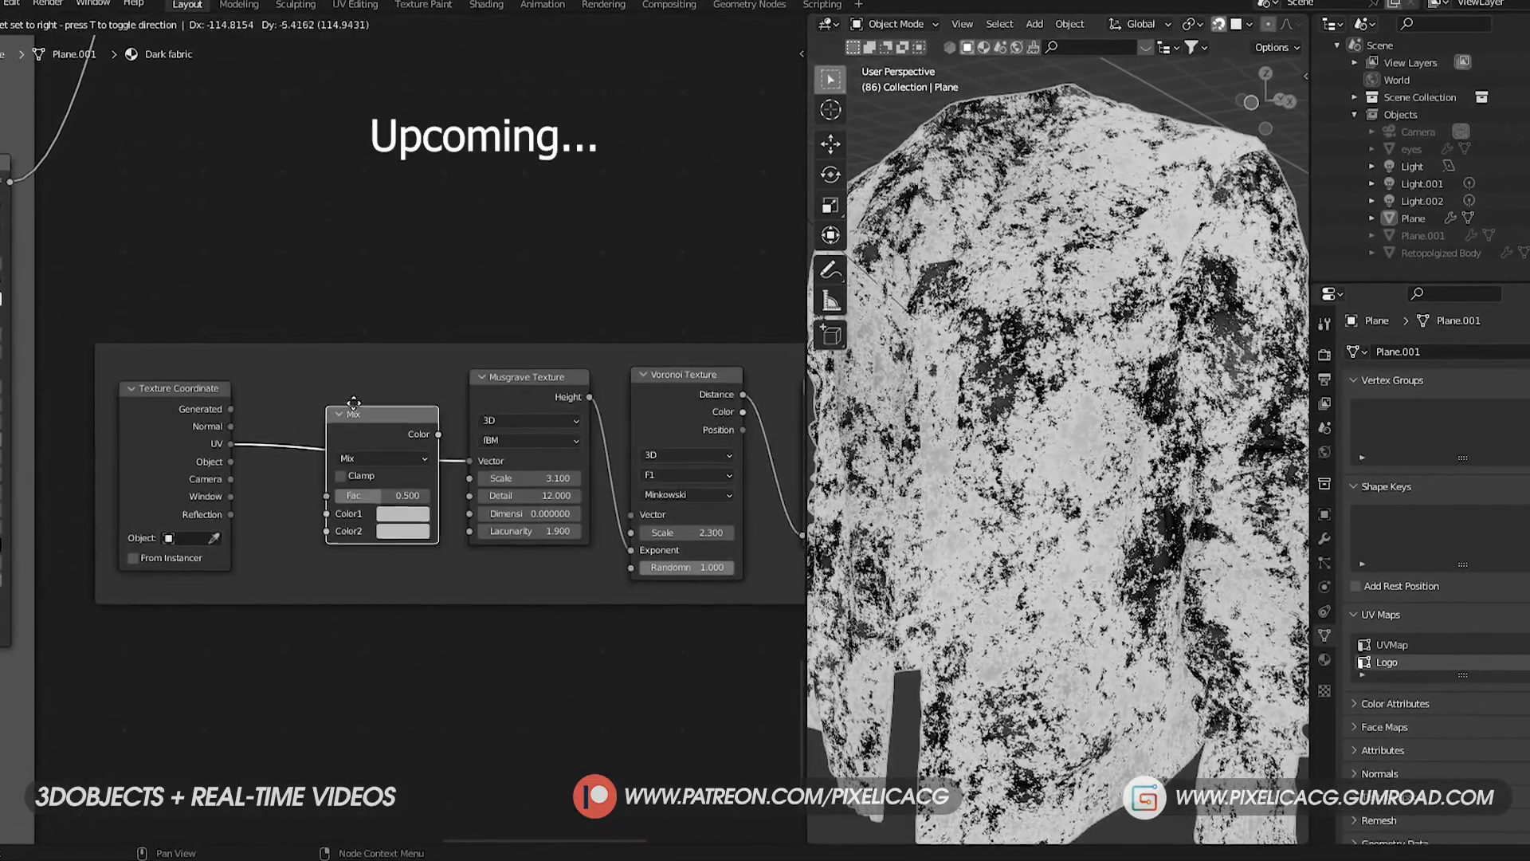
{"action": "left_click", "coordinate": [350, 404]}
- Set the new Mix node's blend mode to Linear Light and move the node slightly higher in the frame
{"action": "left_click", "coordinate": [401, 459]}
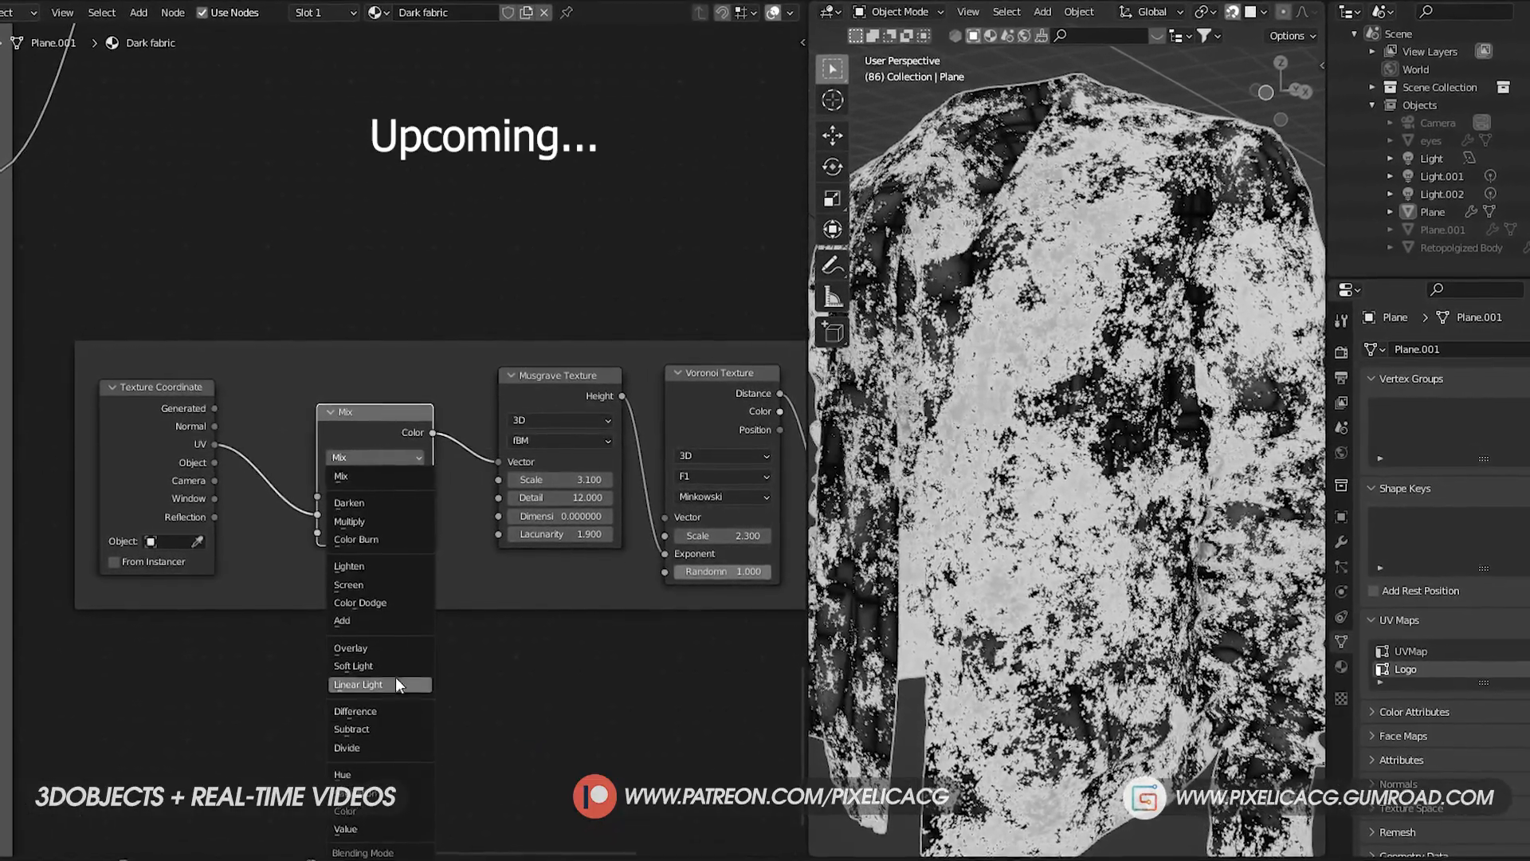
{"action": "left_click", "coordinate": [396, 679]}
{"action": "left_click_drag", "start_coordinate": [398, 412], "coordinate": [430, 355]}
- Add a White Noise Texture node below the Linear Light node, beside the Texture Coordinate node
{"action": "key", "text": "shift+a"}
{"action": "left_click", "coordinate": [423, 355]}
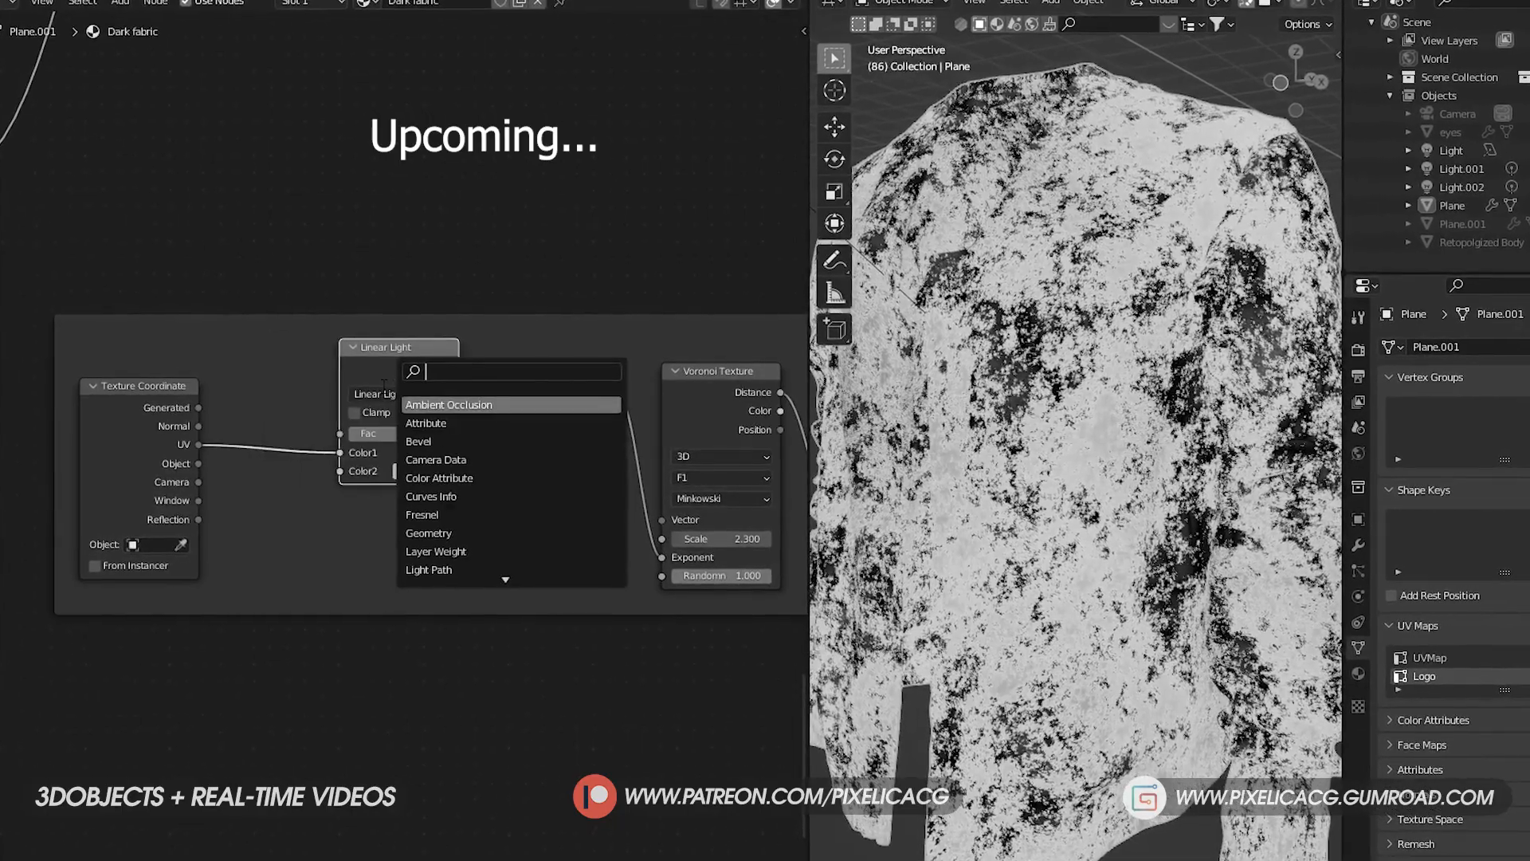
{"action": "type", "text": "whi"}
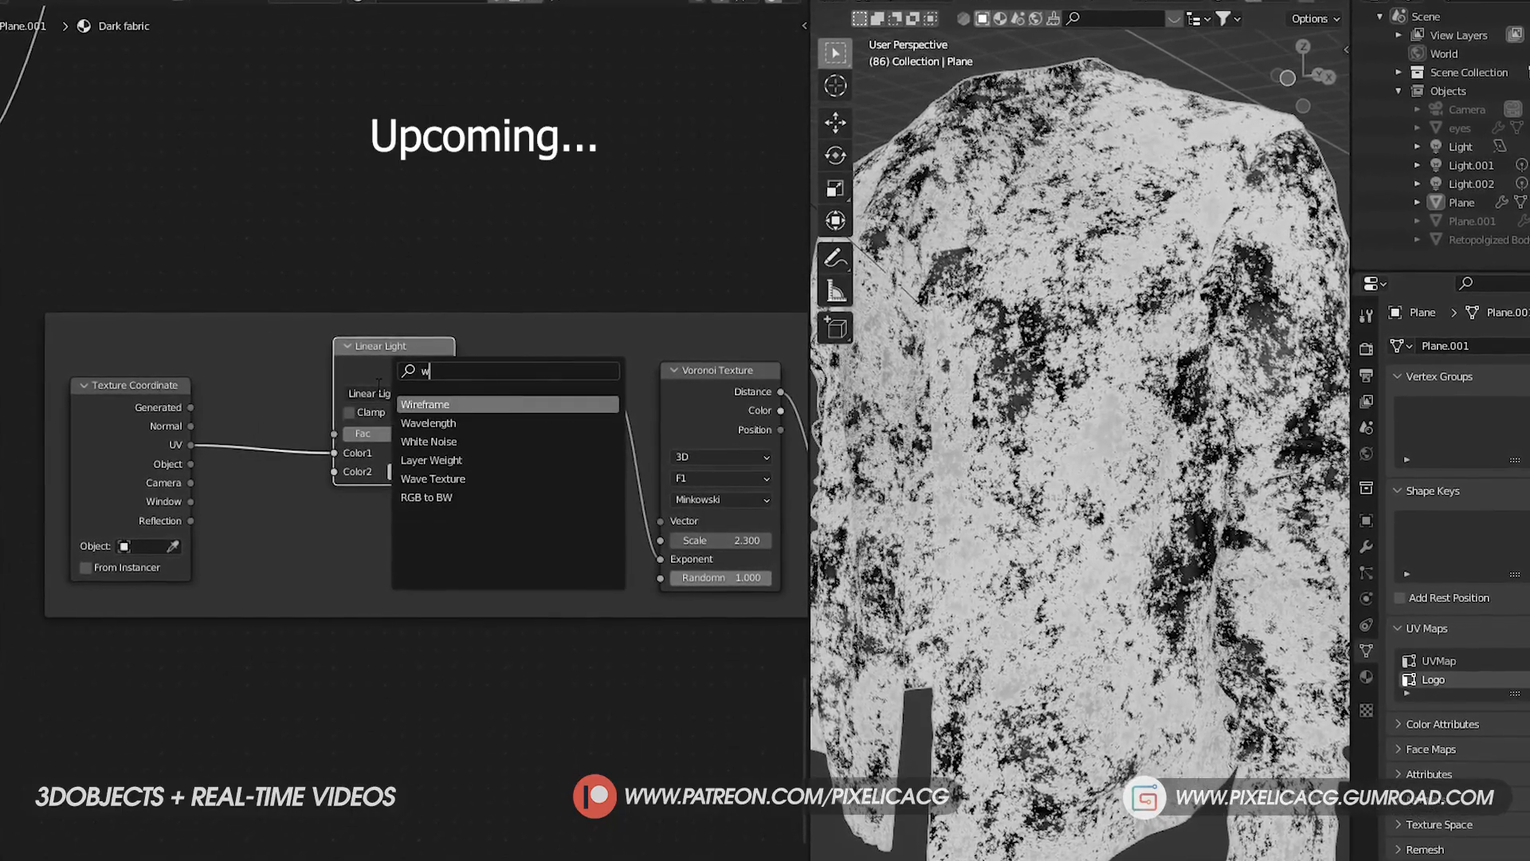
{"action": "key", "text": "Return"}
{"action": "left_click", "coordinate": [221, 510]}
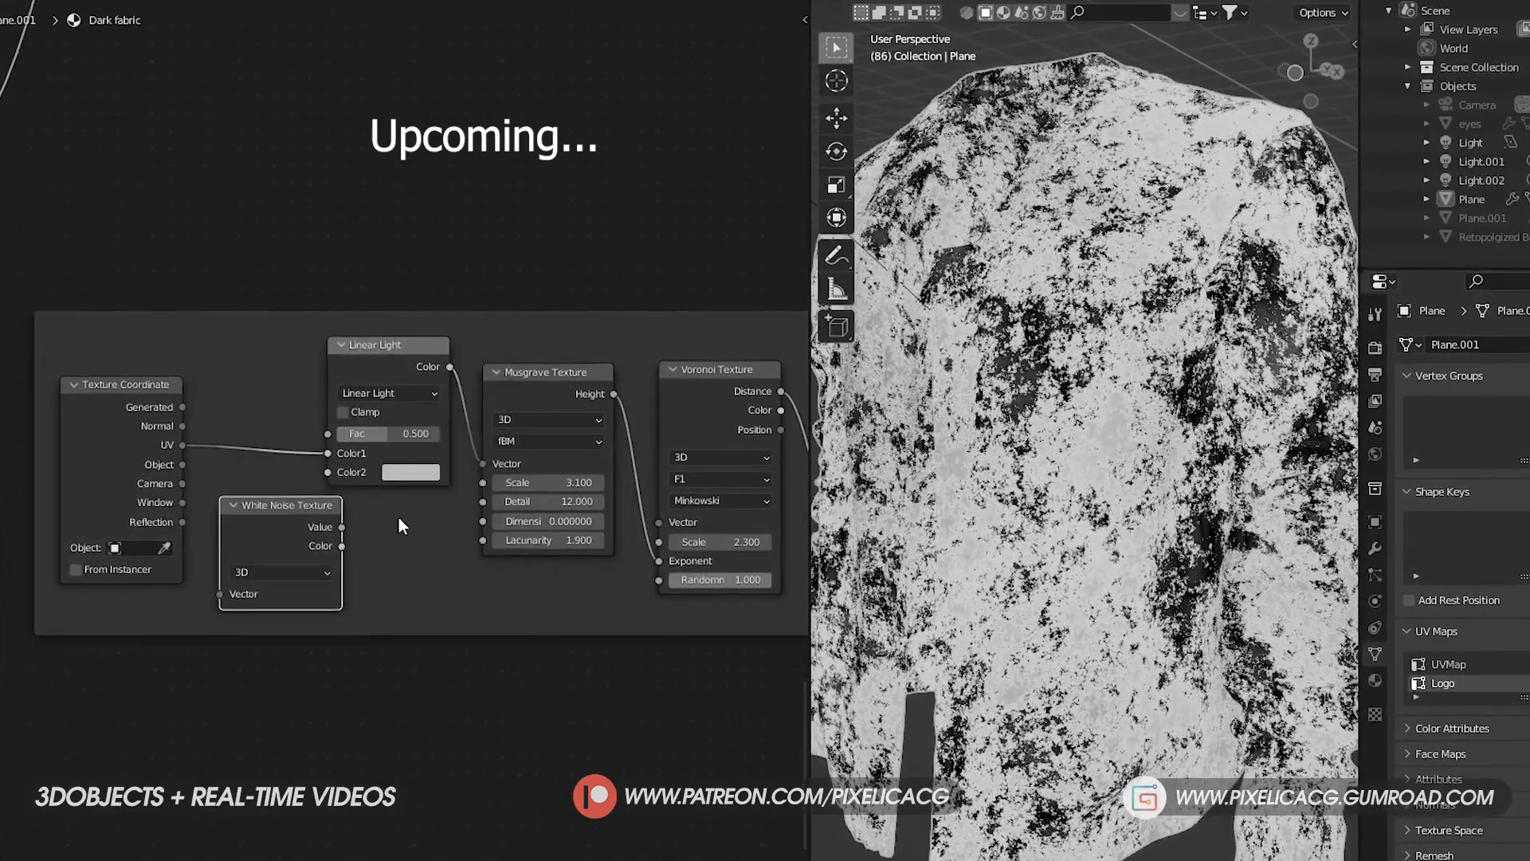
- Connect the White Noise Texture's color output to the Linear Light node's Color2 input
{"action": "left_click_drag", "start_coordinate": [347, 544], "coordinate": [328, 471]}
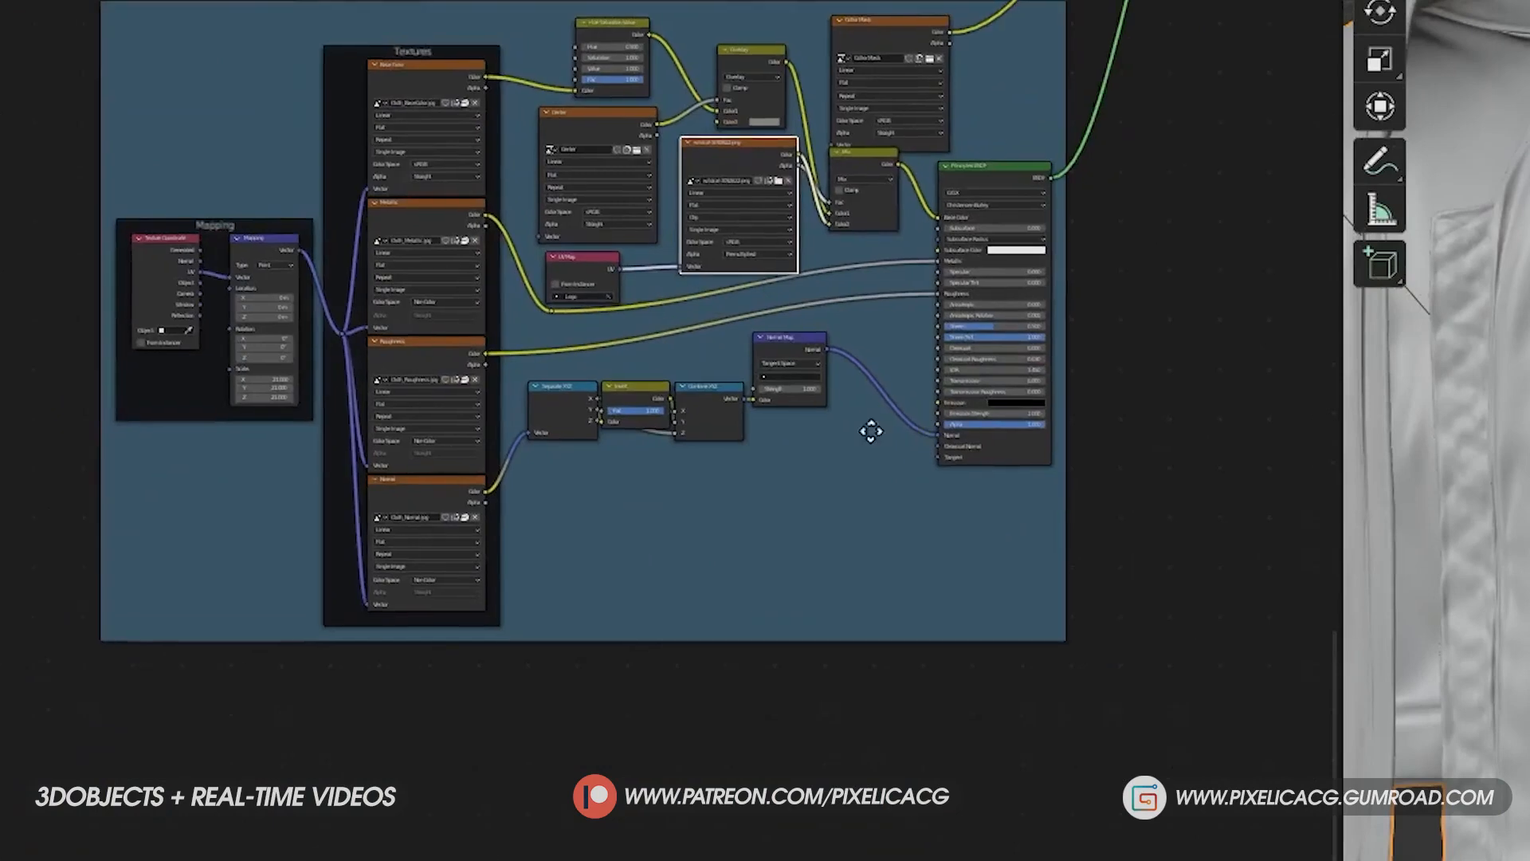
- Add a frame in the empty area beside the blue material group and place a Voronoi Texture node inside it
{"action": "key", "text": "shift+a"}
{"action": "left_click", "coordinate": [683, 518]}
{"action": "left_click_drag", "start_coordinate": [823, 522], "coordinate": [823, 757]}
{"action": "key", "text": "shift+a"}
{"action": "left_click", "coordinate": [734, 376]}
{"action": "type", "text": "vor"}
{"action": "key", "text": "Return"}
{"action": "left_click", "coordinate": [800, 514]}
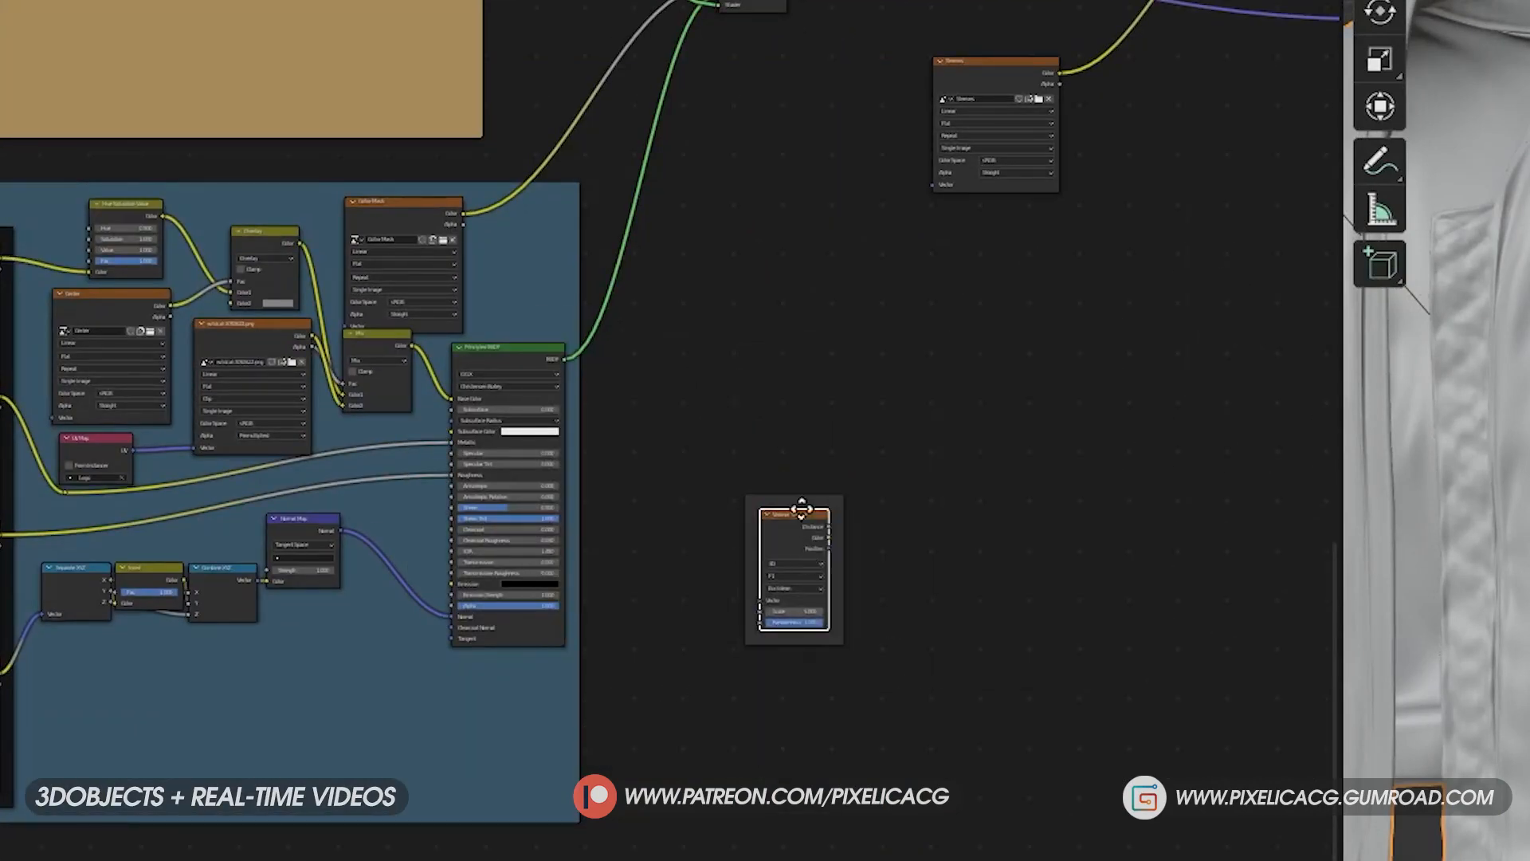
{"action": "left_click_drag", "start_coordinate": [801, 514], "coordinate": [931, 484]}
- Add a Musgrave Texture node and place it before the Voronoi Texture in the same frame
{"action": "key", "text": "shift+a"}
{"action": "key", "text": "Return"}
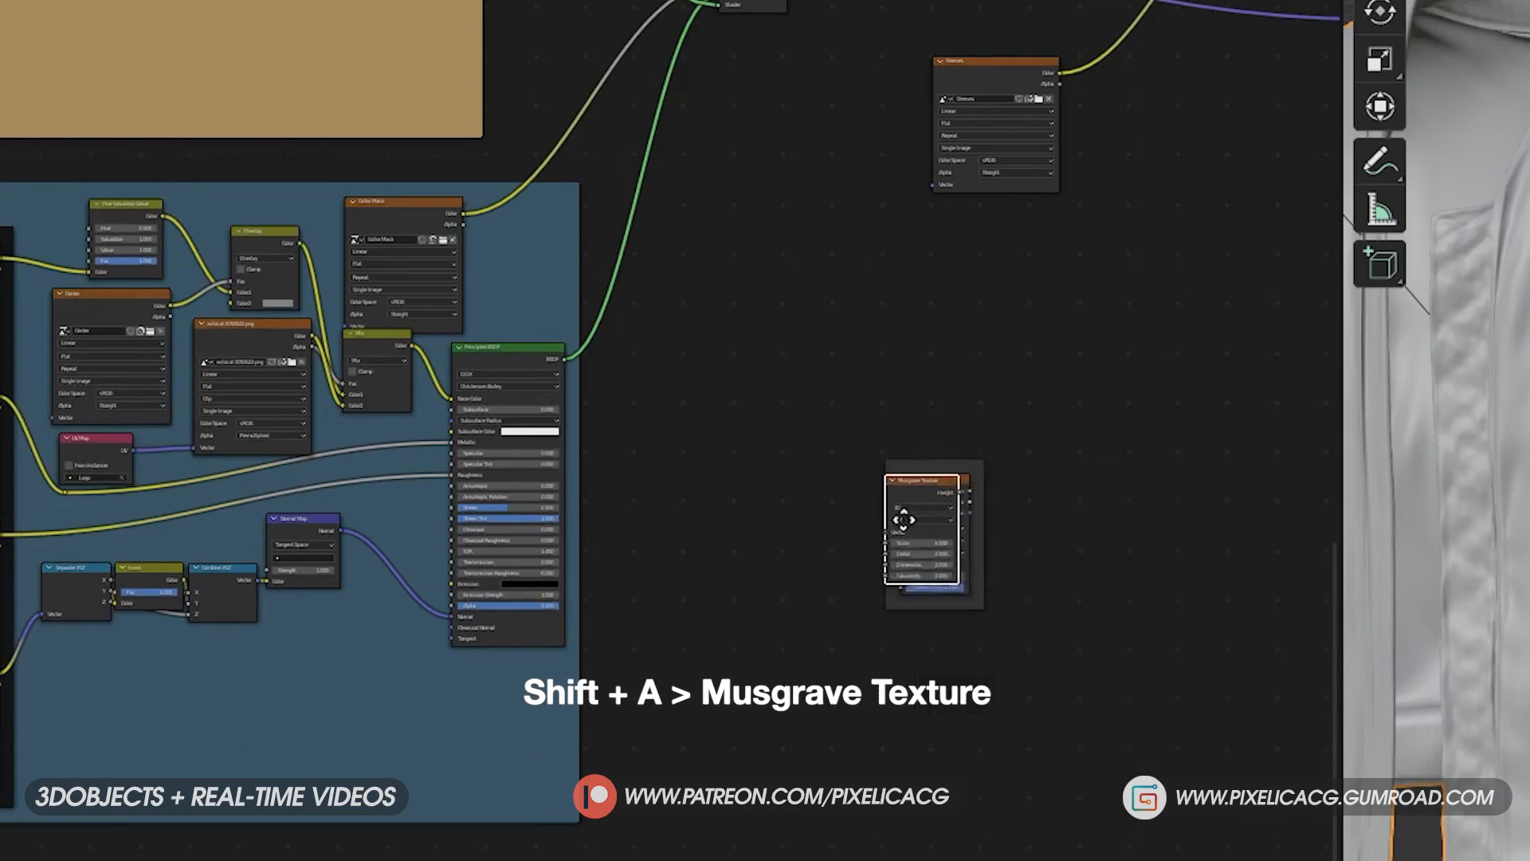
{"action": "left_click_drag", "start_coordinate": [883, 484], "coordinate": [835, 479]}
- Set the Voronoi Texture's distance metric to Minkowski and connect the Musgrave height to its Exponent input
{"action": "scroll", "coordinate": [877, 513], "scroll_direction": "up", "scroll_amount": 3}
{"action": "middle_click_drag", "start_coordinate": [876, 513], "coordinate": [623, 542]}
{"action": "scroll", "coordinate": [623, 542], "scroll_direction": "up", "scroll_amount": 4}
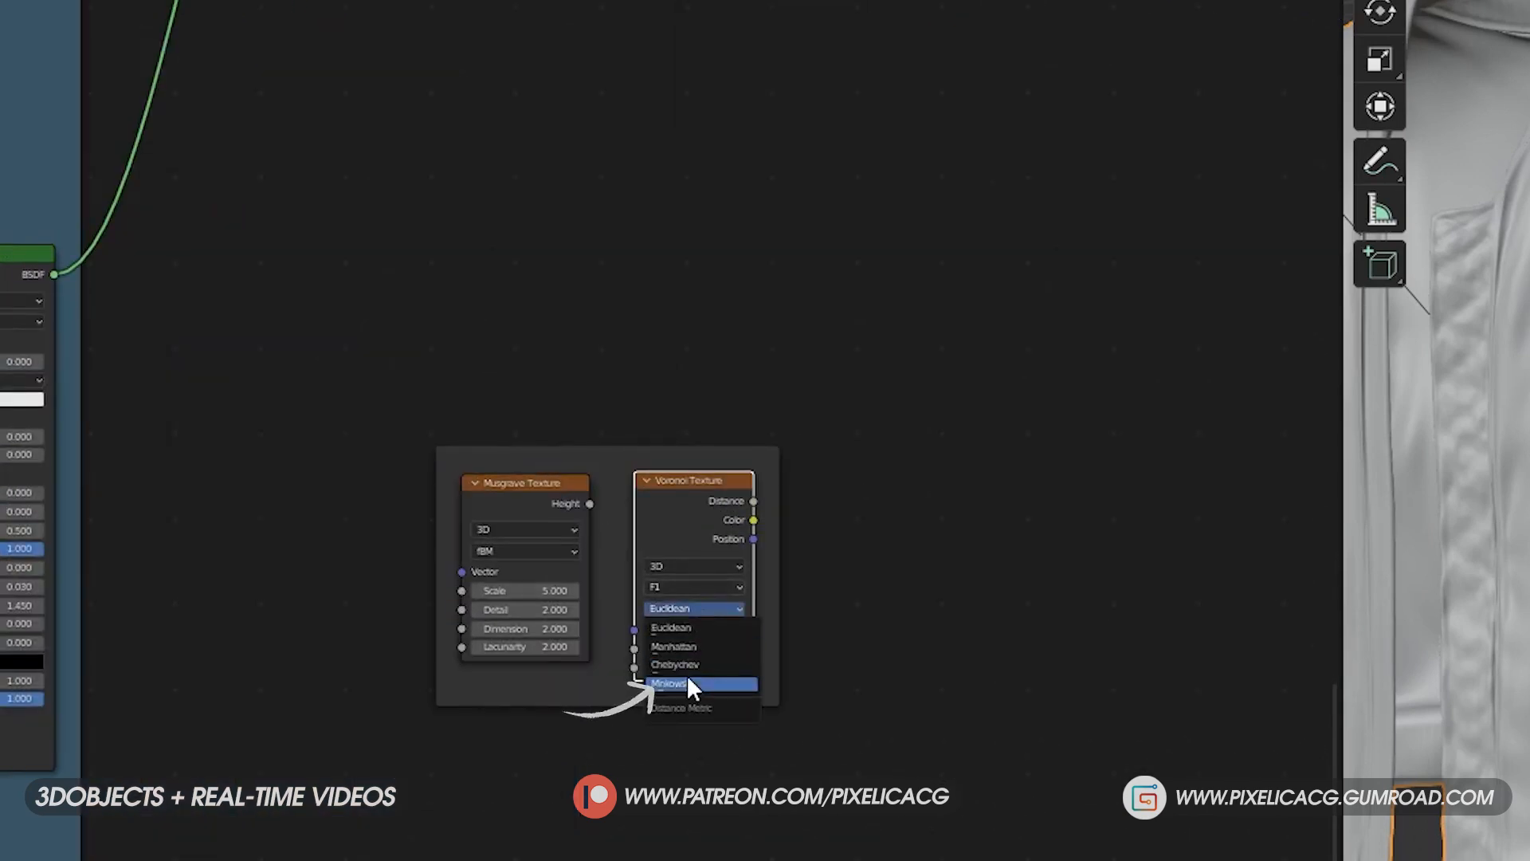
{"action": "left_click", "coordinate": [687, 681]}
{"action": "left_click_drag", "start_coordinate": [593, 500], "coordinate": [610, 679]}
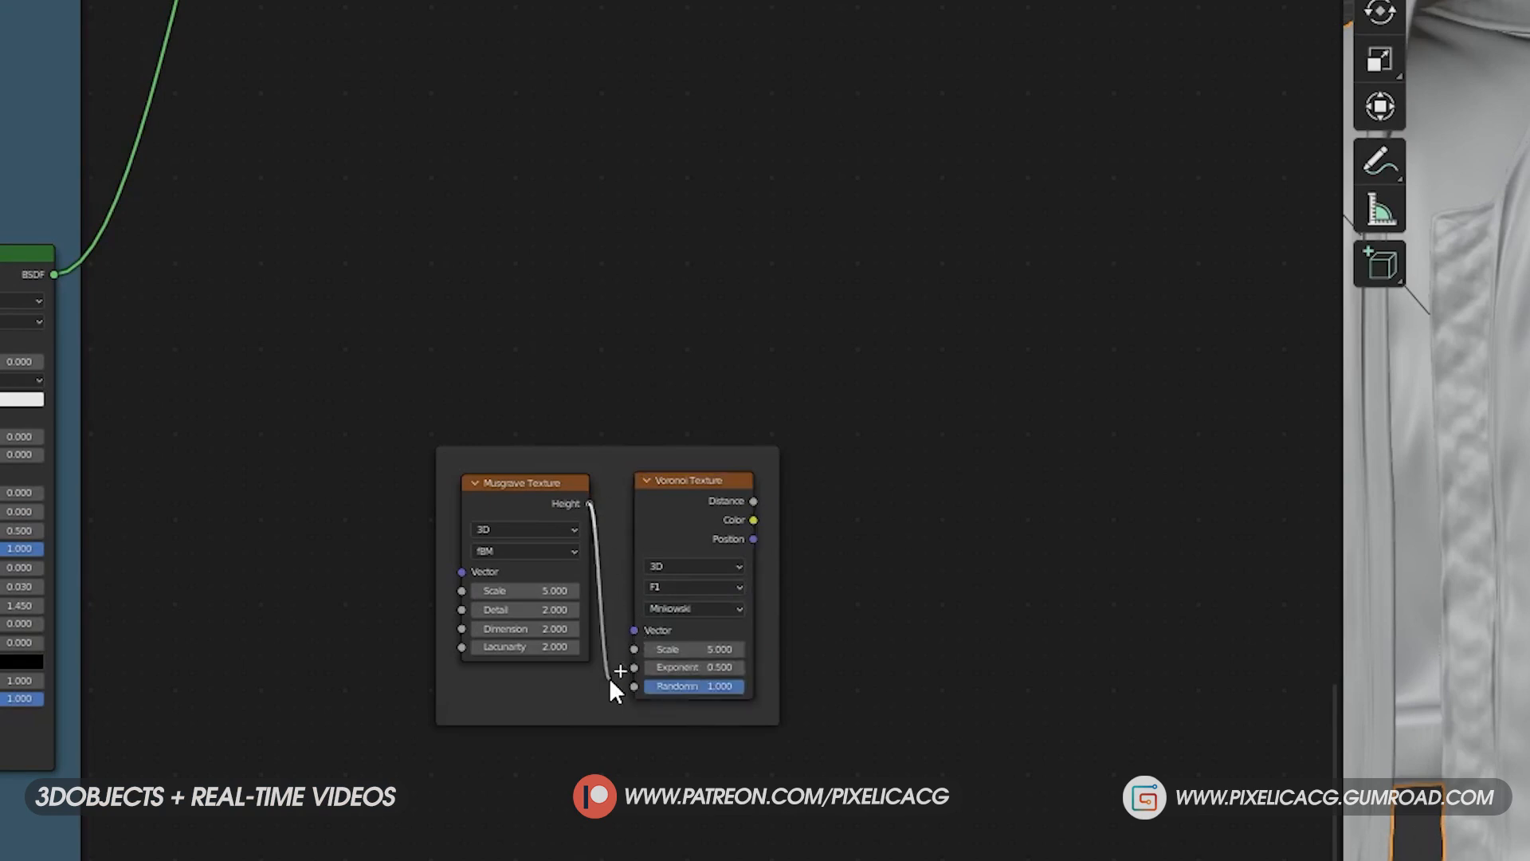
- Add a linked Texture Coordinate and Mapping setup to the Musgrave Texture with Node Wrangler
{"action": "left_click", "coordinate": [526, 494]}
{"action": "key", "text": "shift+a"}
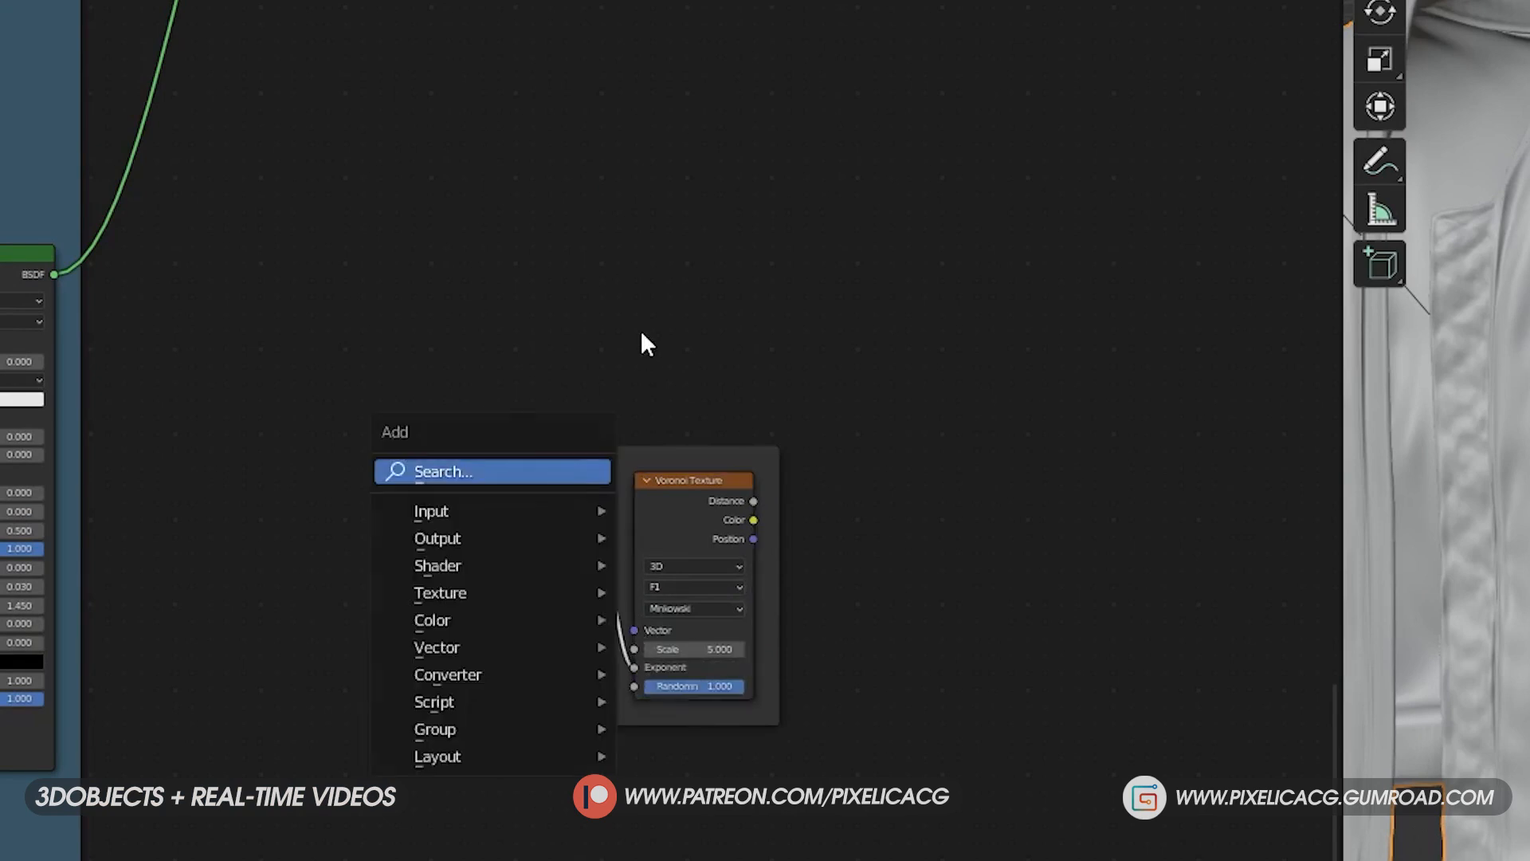
{"action": "key", "text": "Escape"}
{"action": "scroll", "coordinate": [504, 439], "scroll_direction": "down", "scroll_amount": 4}
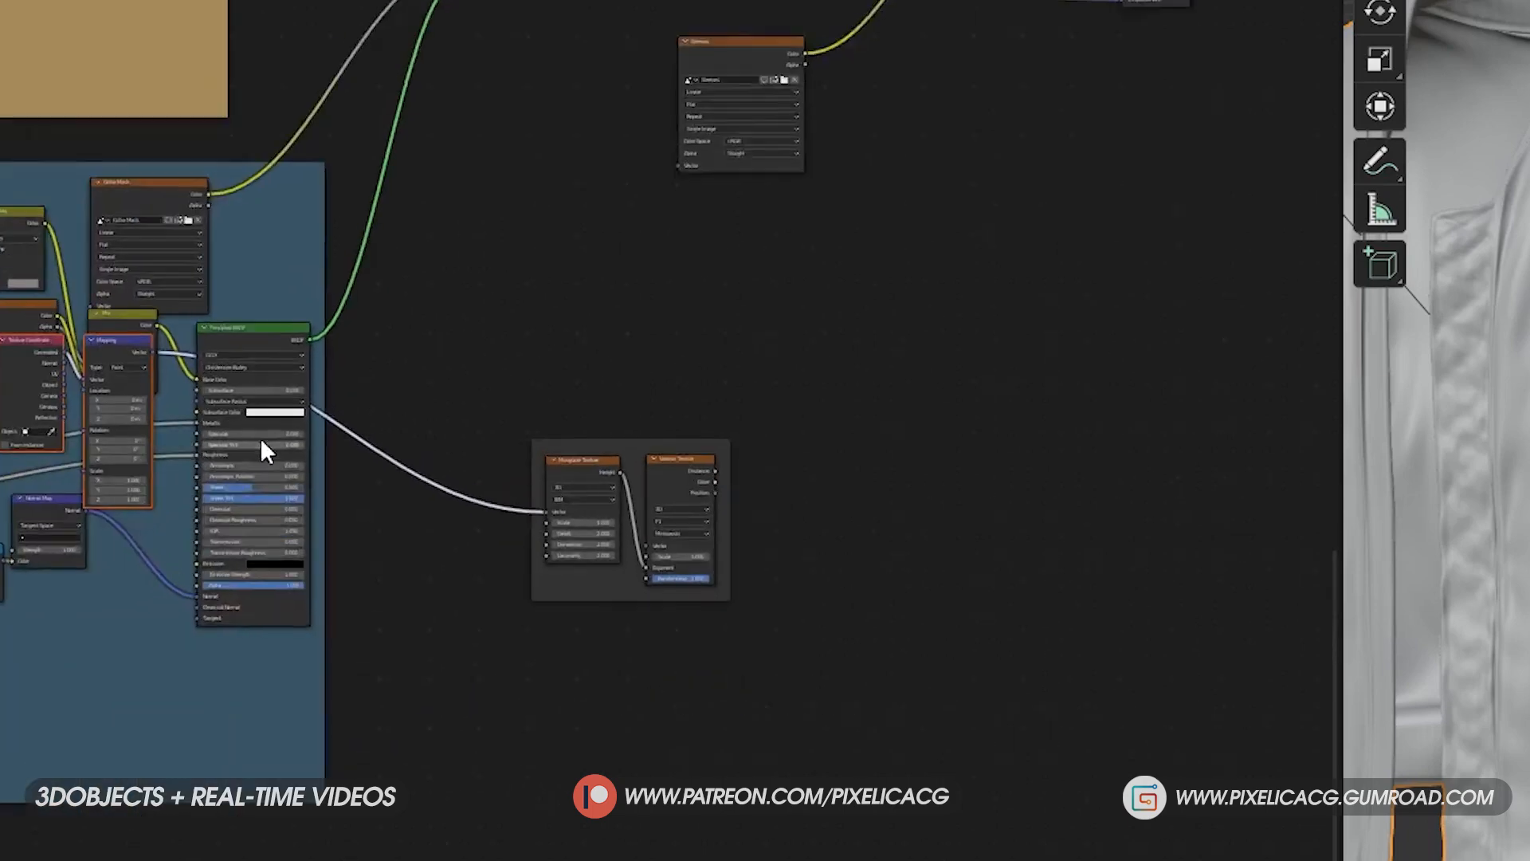
{"action": "key", "text": "ctrl+t"}
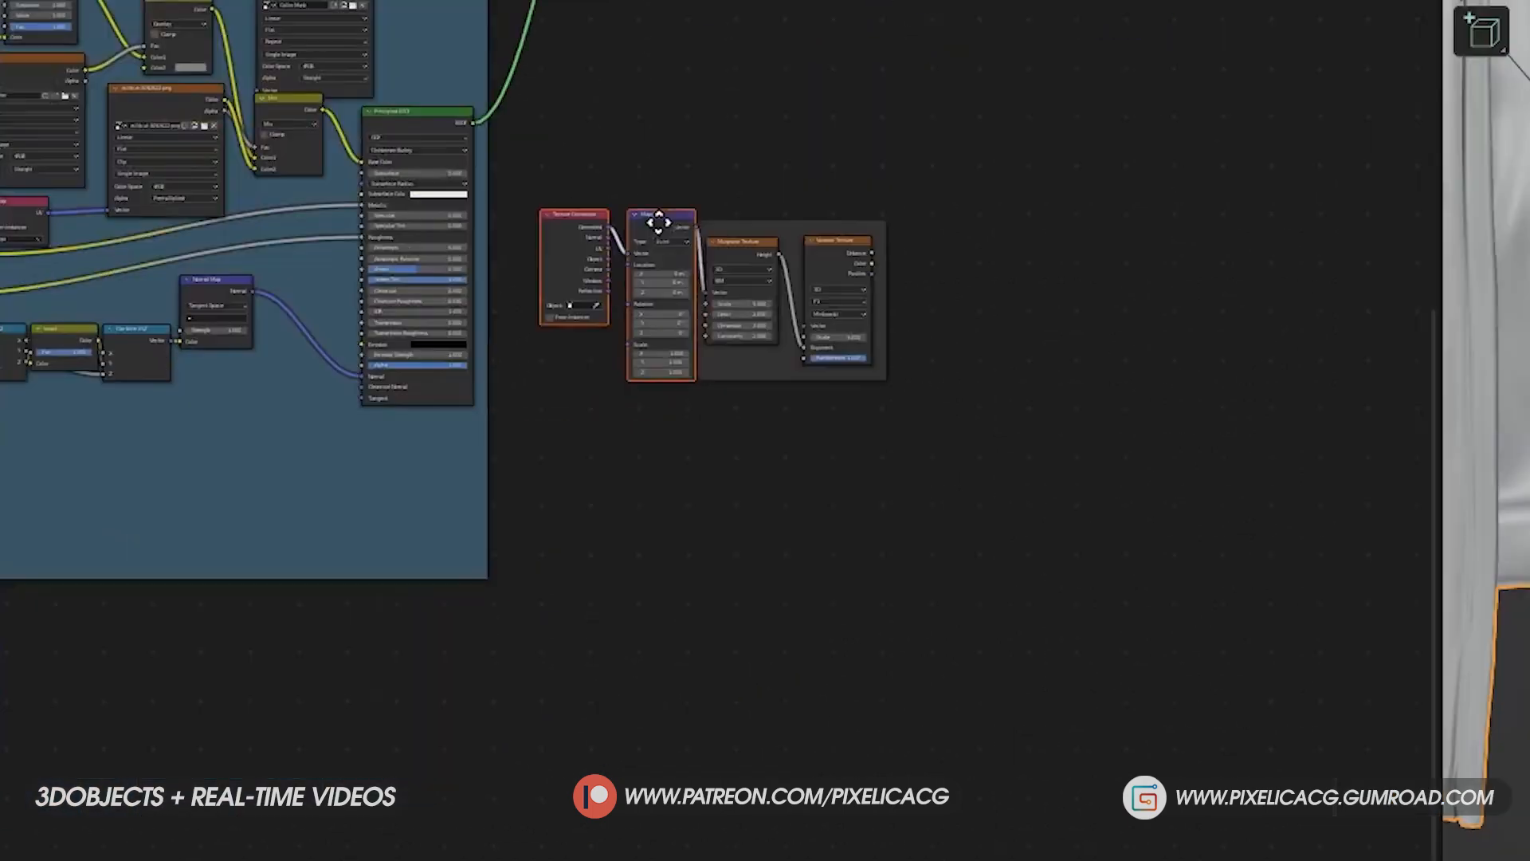
- Remove the Mapping node, place the Texture Coordinate node beside the Musgrave Texture and connect its UV output to Vector
{"action": "scroll", "coordinate": [659, 221], "scroll_direction": "up", "scroll_amount": 5}
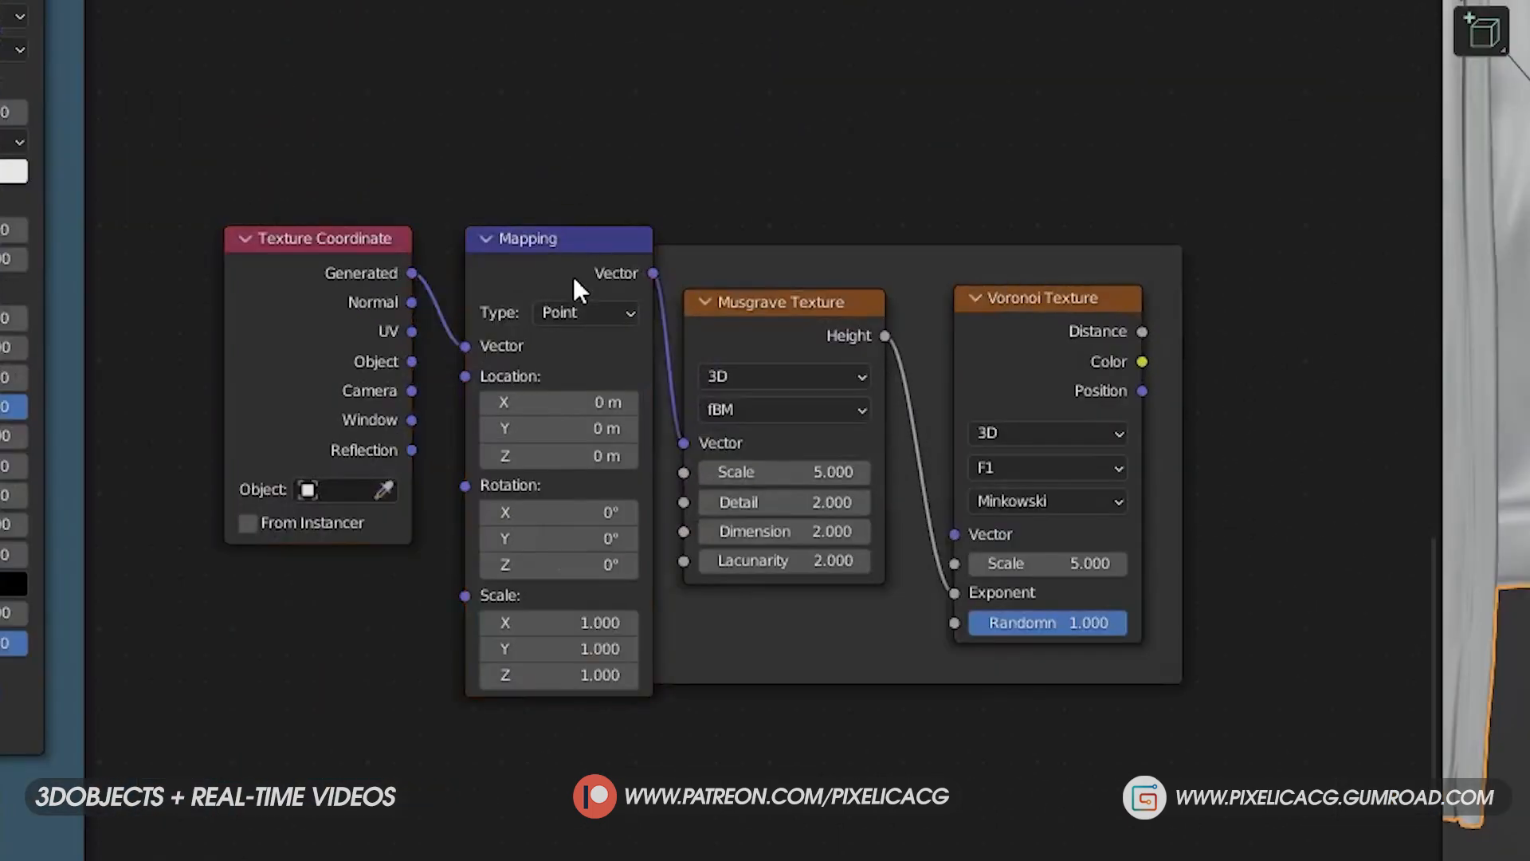
{"action": "left_click_drag", "start_coordinate": [574, 286], "coordinate": [512, 403]}
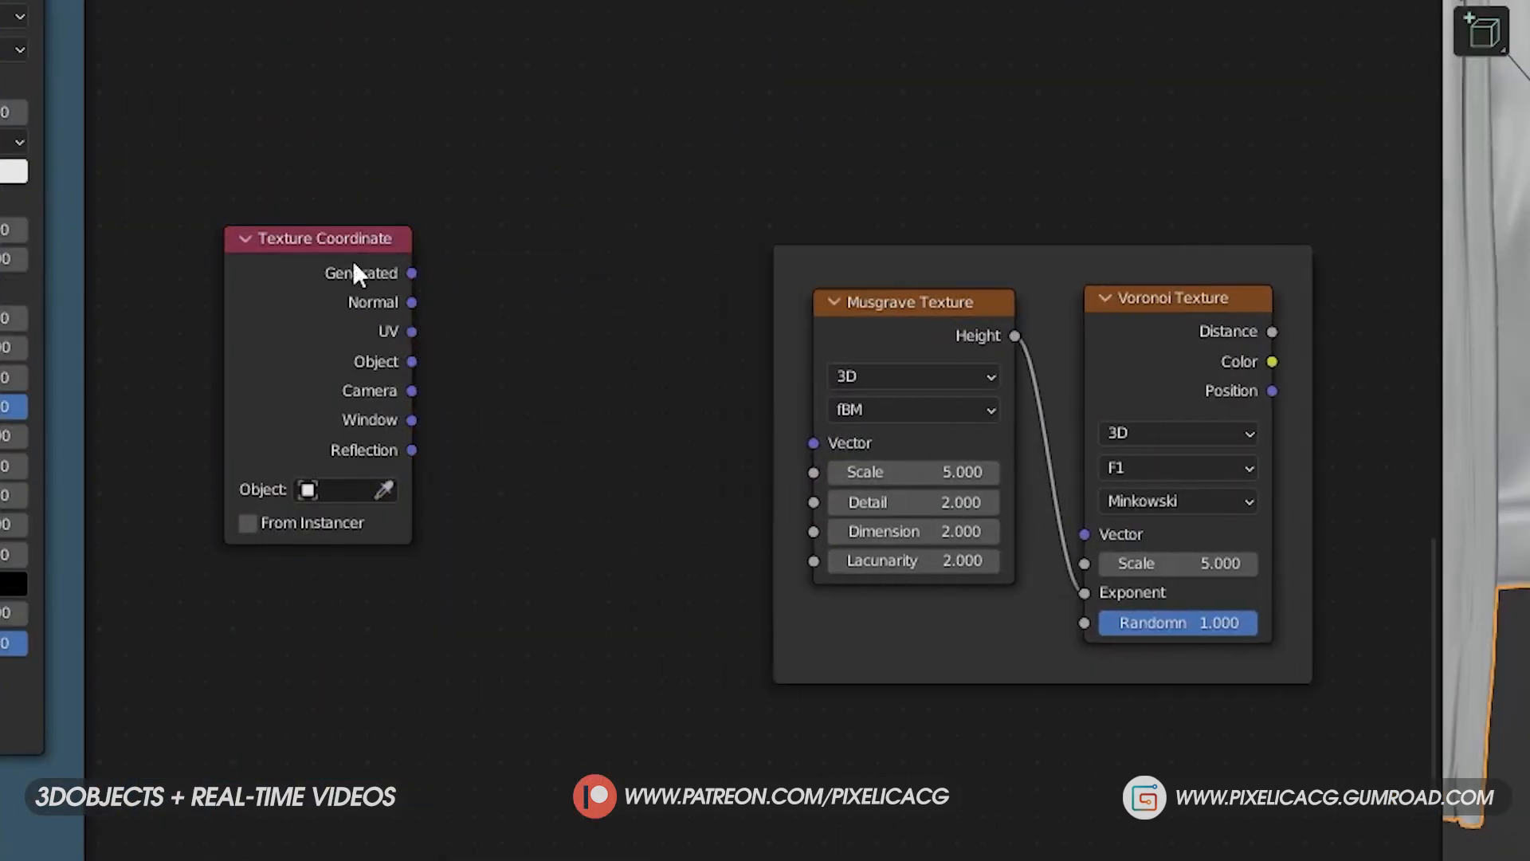
{"action": "left_click_drag", "start_coordinate": [355, 274], "coordinate": [587, 414]}
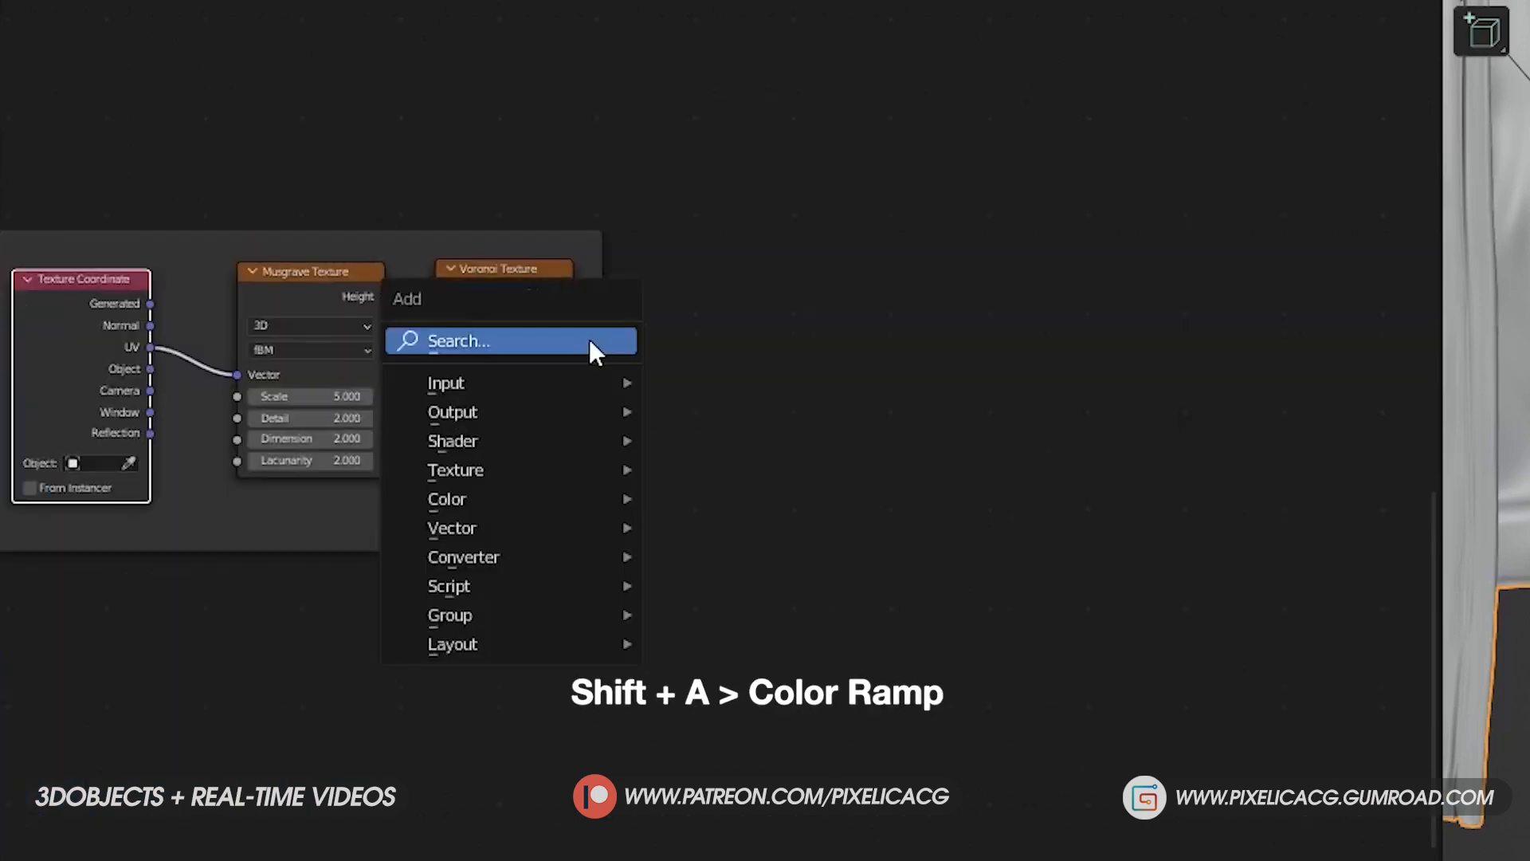
- Add a ColorRamp node after the Voronoi Texture and connect the Voronoi distance to its Fac input
{"action": "left_click", "coordinate": [589, 338]}
{"action": "type", "text": "co"}
{"action": "key", "text": "Return"}
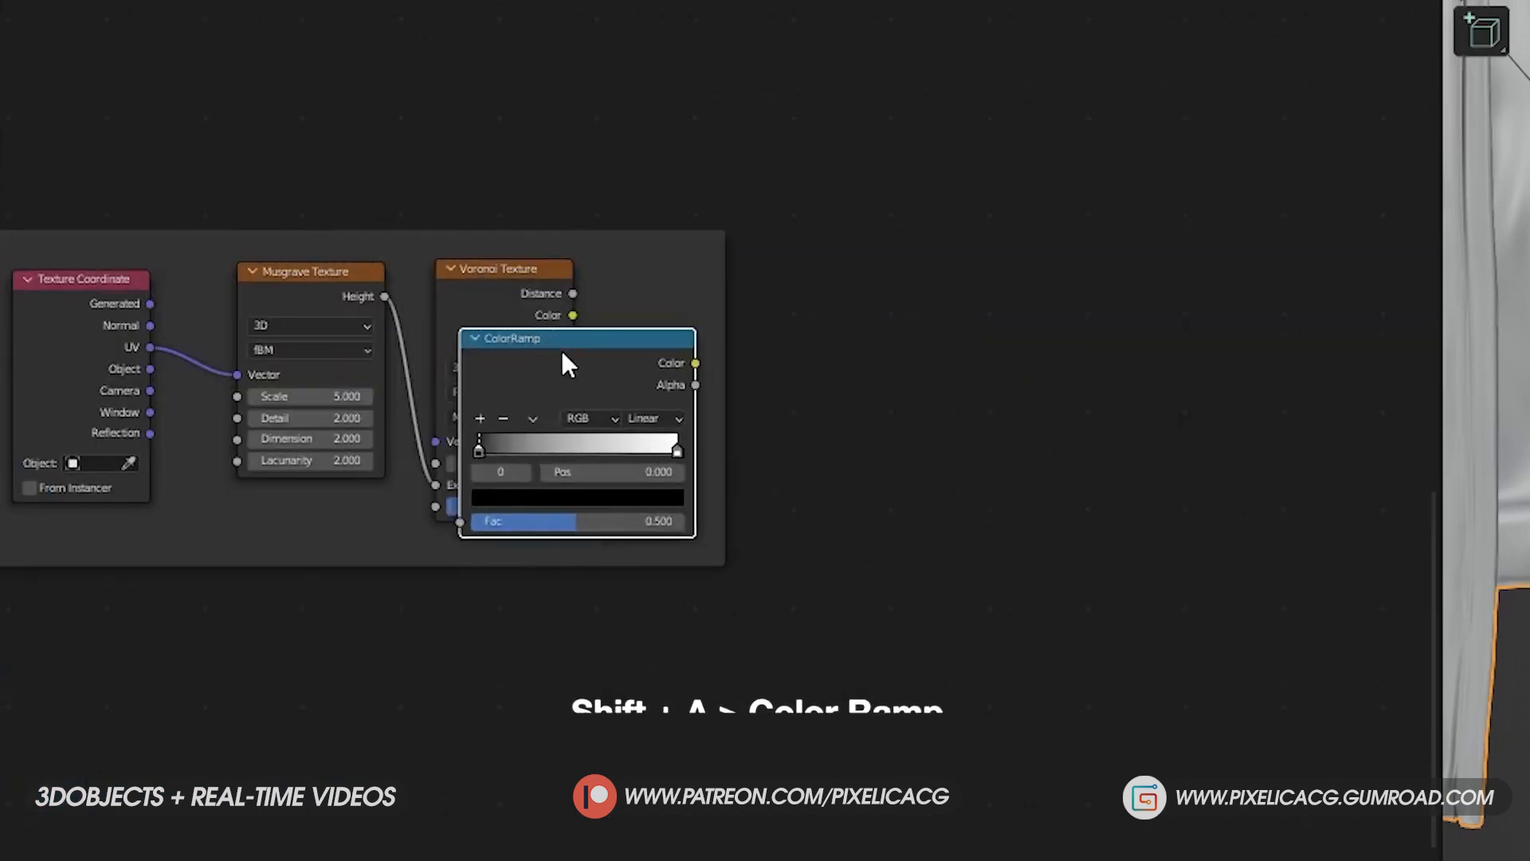
{"action": "left_click", "coordinate": [794, 296]}
{"action": "left_click_drag", "start_coordinate": [573, 328], "coordinate": [677, 462]}
{"action": "left_click_drag", "start_coordinate": [938, 157], "coordinate": [1066, 453]}
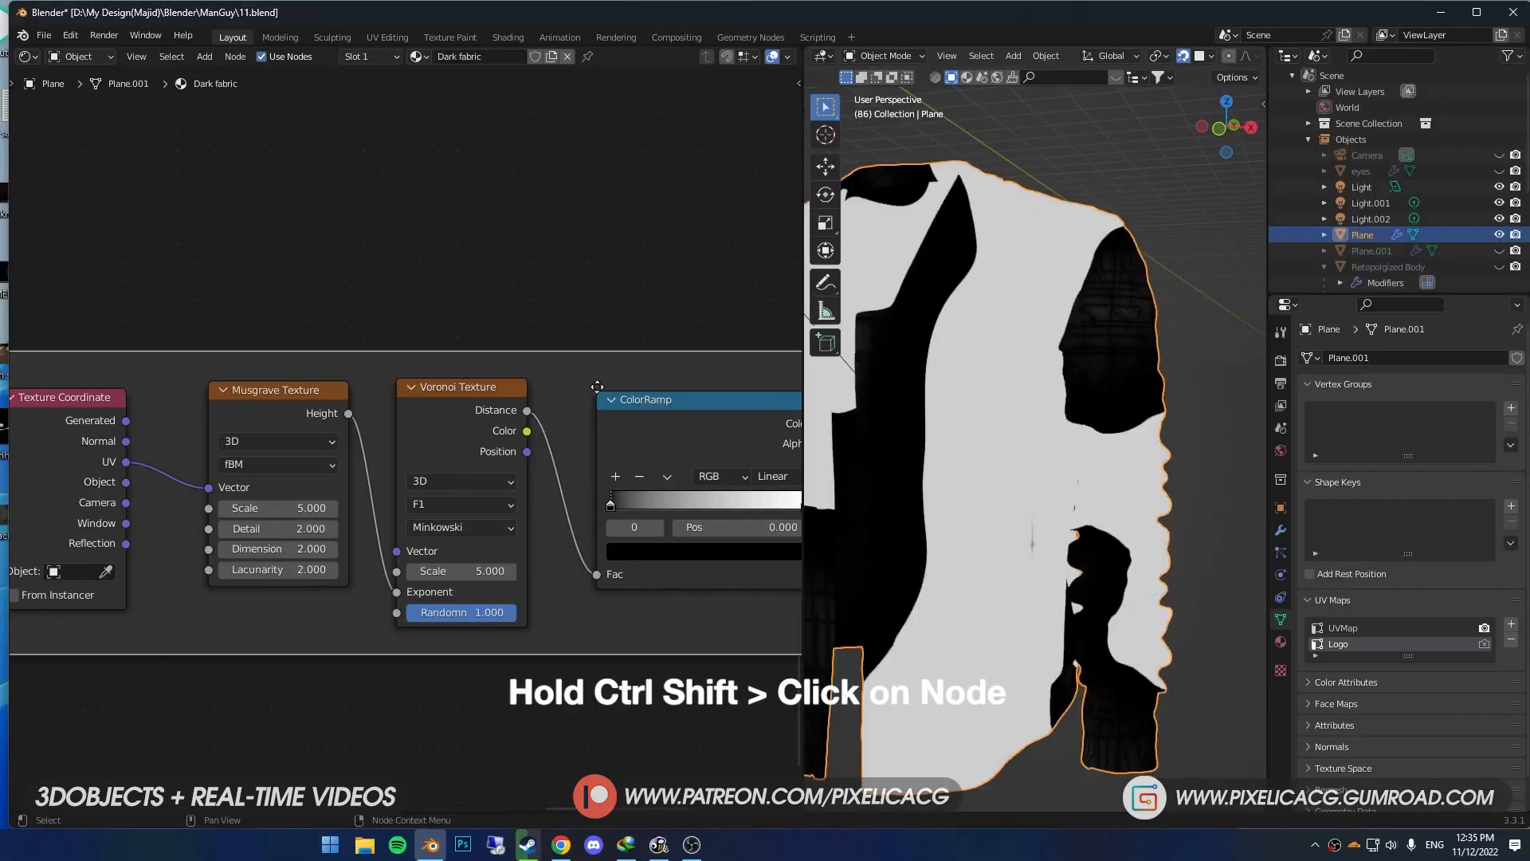
- Preview the ColorRamp on the jacket and set the Musgrave Texture to scale 4.8, detail 12, dimension 0 and lacunarity 1.9
{"action": "left_click", "coordinate": [638, 400], "text": "ctrl+shift"}
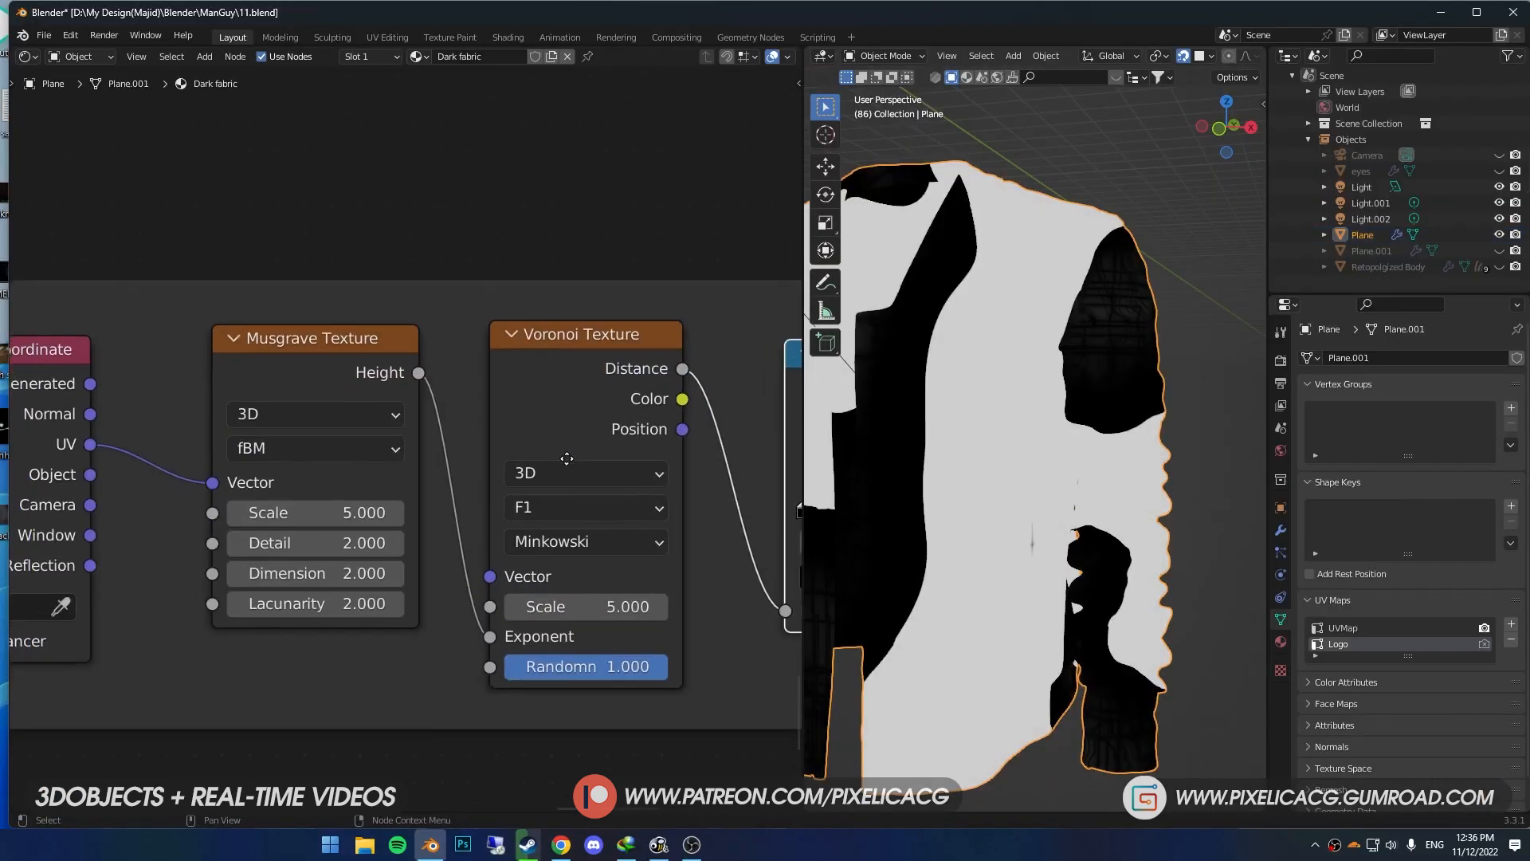
{"action": "left_click_drag", "start_coordinate": [344, 515], "coordinate": [574, 516]}
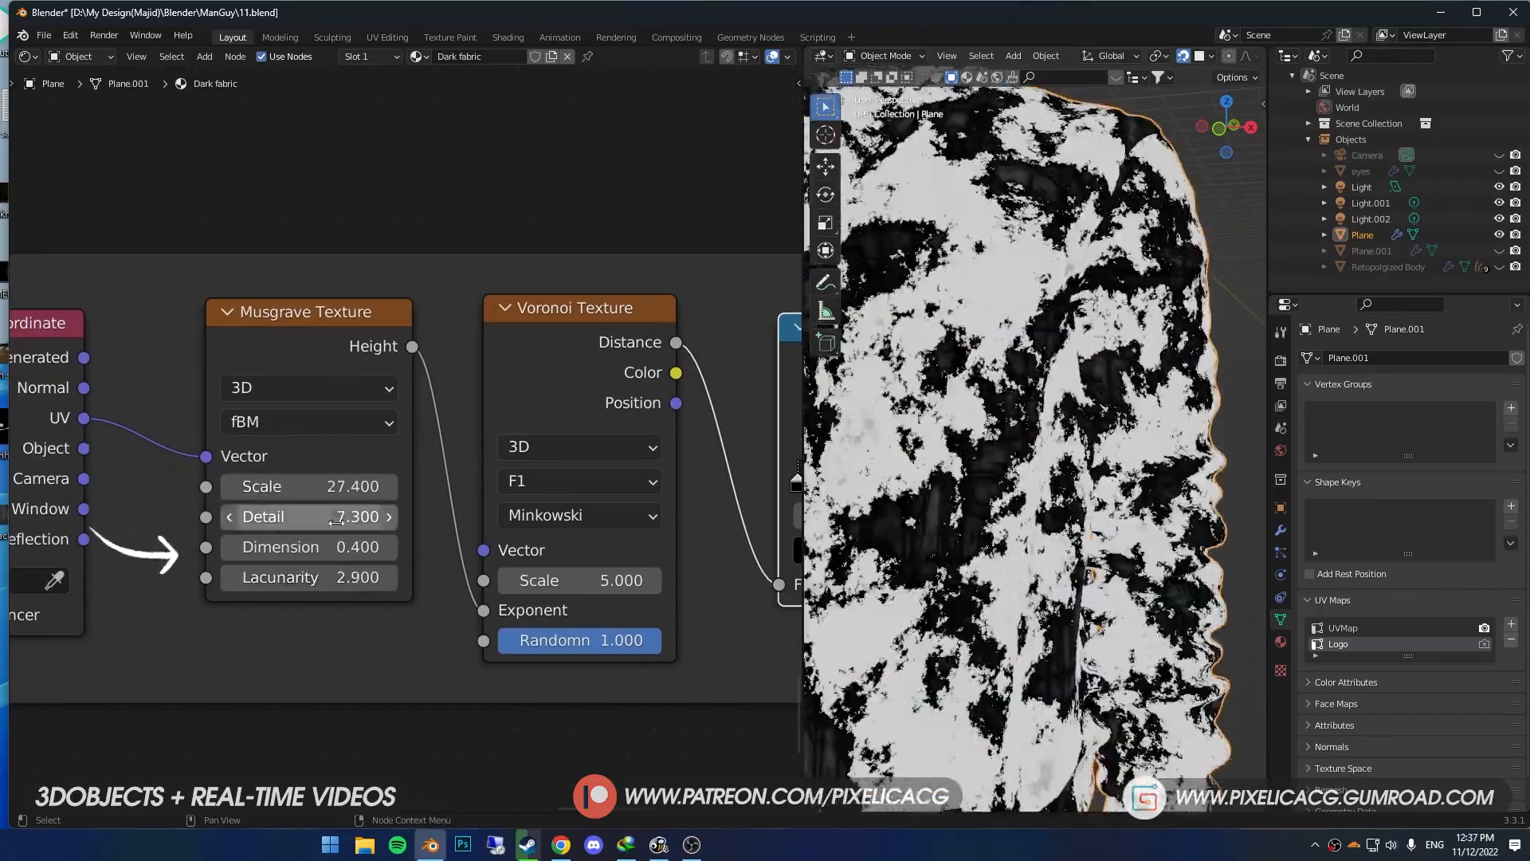
{"action": "left_click_drag", "start_coordinate": [337, 522], "coordinate": [374, 522]}
{"action": "mouse_move", "coordinate": [332, 575]}
{"action": "left_mouse_down"}
{"action": "mouse_move", "coordinate": [284, 575]}
{"action": "mouse_move", "coordinate": [312, 576]}
{"action": "left_mouse_up"}
{"action": "left_click_drag", "start_coordinate": [331, 549], "coordinate": [311, 549]}
{"action": "left_click_drag", "start_coordinate": [335, 486], "coordinate": [255, 486]}
{"action": "left_click_drag", "start_coordinate": [335, 517], "coordinate": [374, 517]}
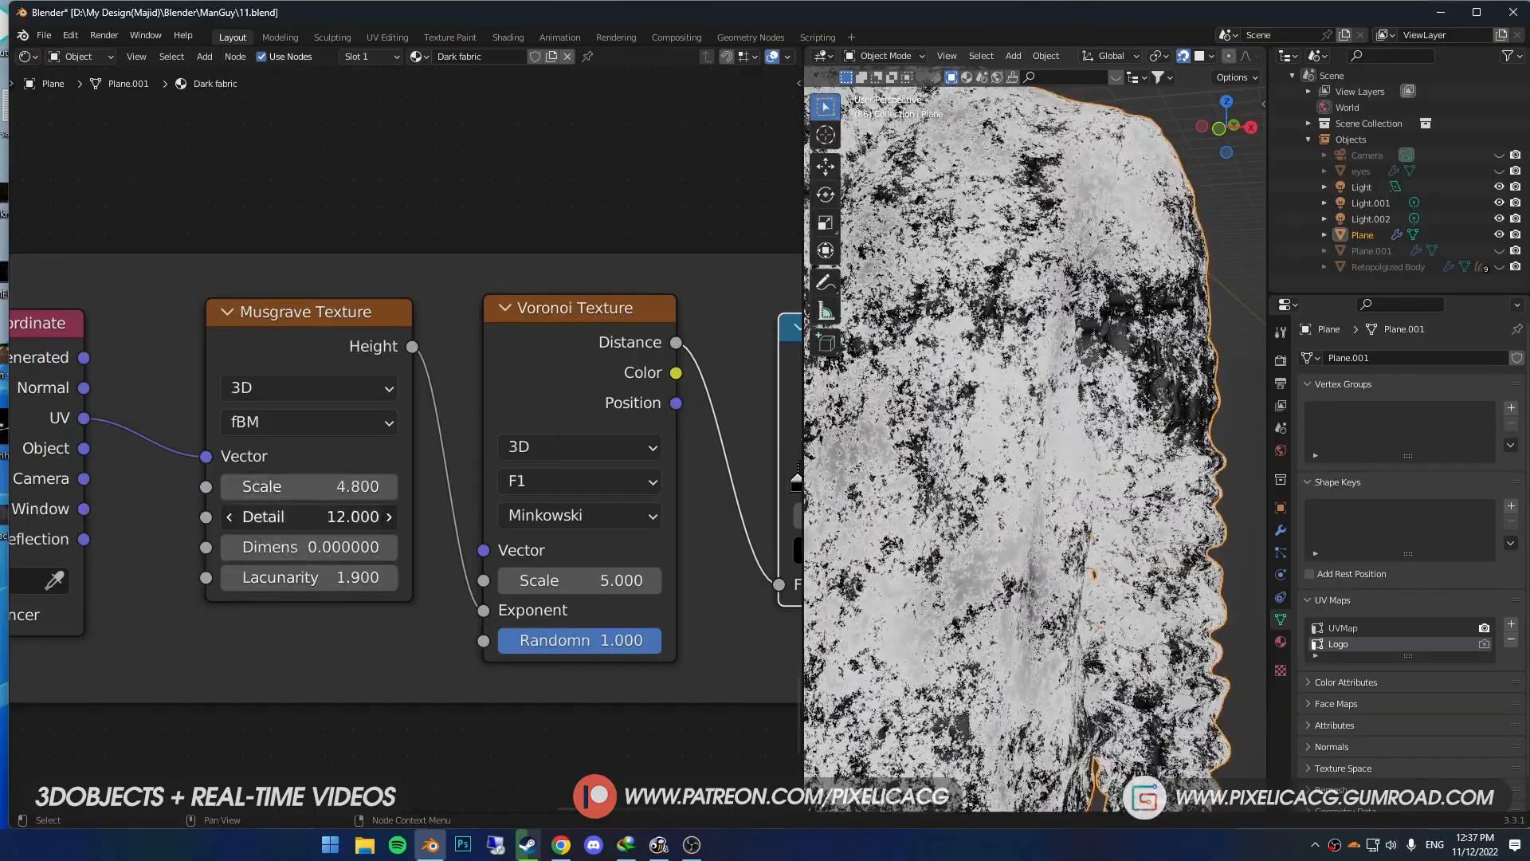
- Set the Voronoi Texture's scale to 2.3 with randomness 1, and reduce the Musgrave Texture's scale to 3.1
{"action": "mouse_move", "coordinate": [580, 580]}
{"action": "left_mouse_down"}
{"action": "mouse_move", "coordinate": [538, 581]}
{"action": "mouse_move", "coordinate": [561, 580]}
{"action": "left_mouse_up"}
{"action": "mouse_move", "coordinate": [621, 641]}
{"action": "left_mouse_down"}
{"action": "mouse_move", "coordinate": [542, 641]}
{"action": "mouse_move", "coordinate": [625, 640]}
{"action": "left_mouse_up"}
{"action": "middle_click_drag", "start_coordinate": [1036, 446], "coordinate": [1056, 478]}
{"action": "scroll", "coordinate": [1036, 462], "scroll_direction": "up", "scroll_amount": 3}
{"action": "left_click_drag", "start_coordinate": [579, 580], "coordinate": [573, 581]}
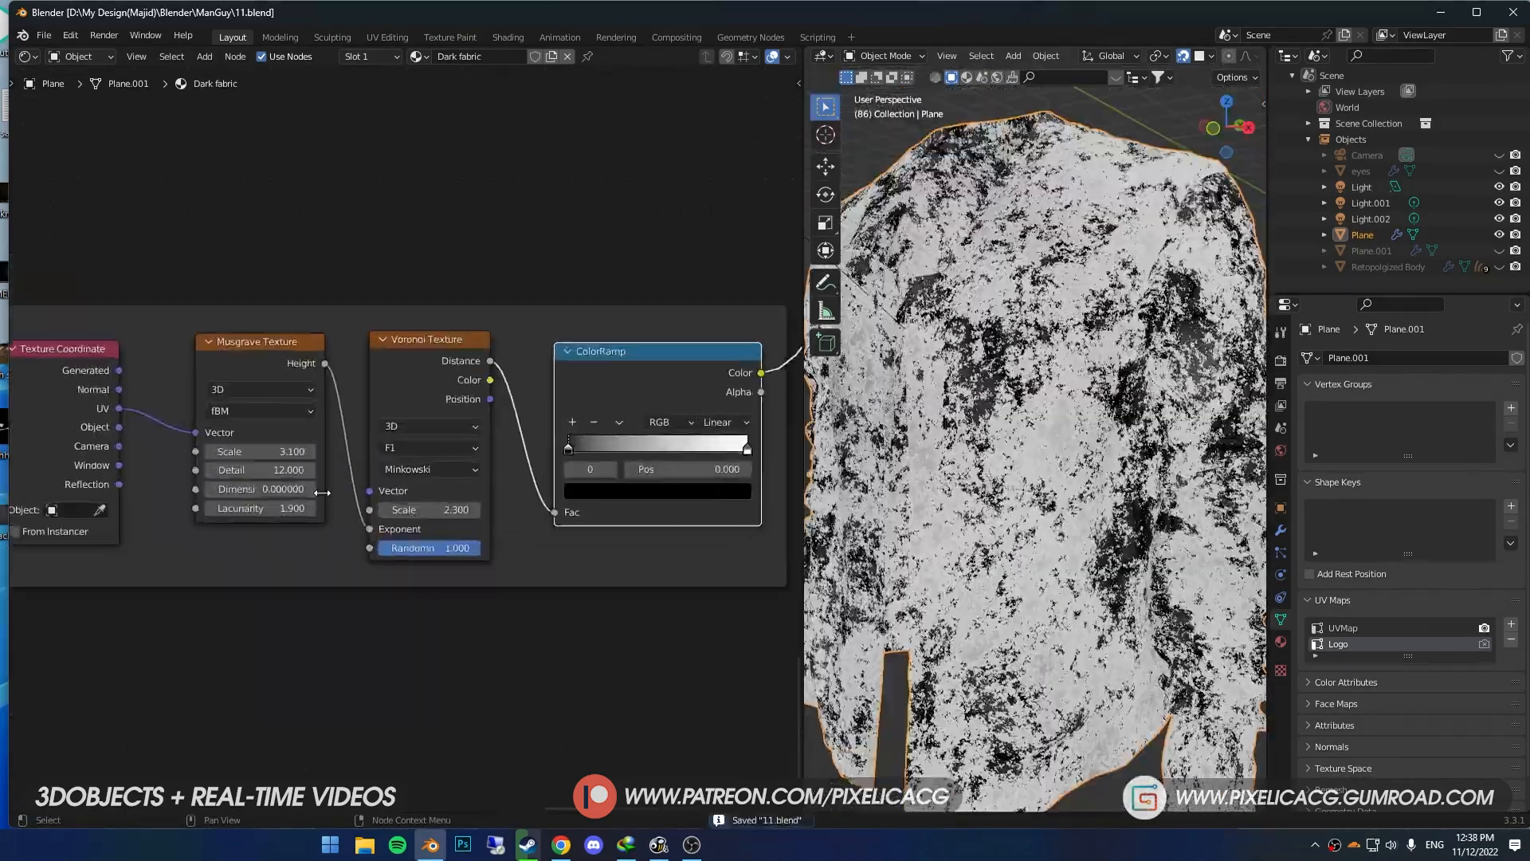
{"action": "scroll", "coordinate": [398, 462], "scroll_direction": "up", "scroll_amount": 2}
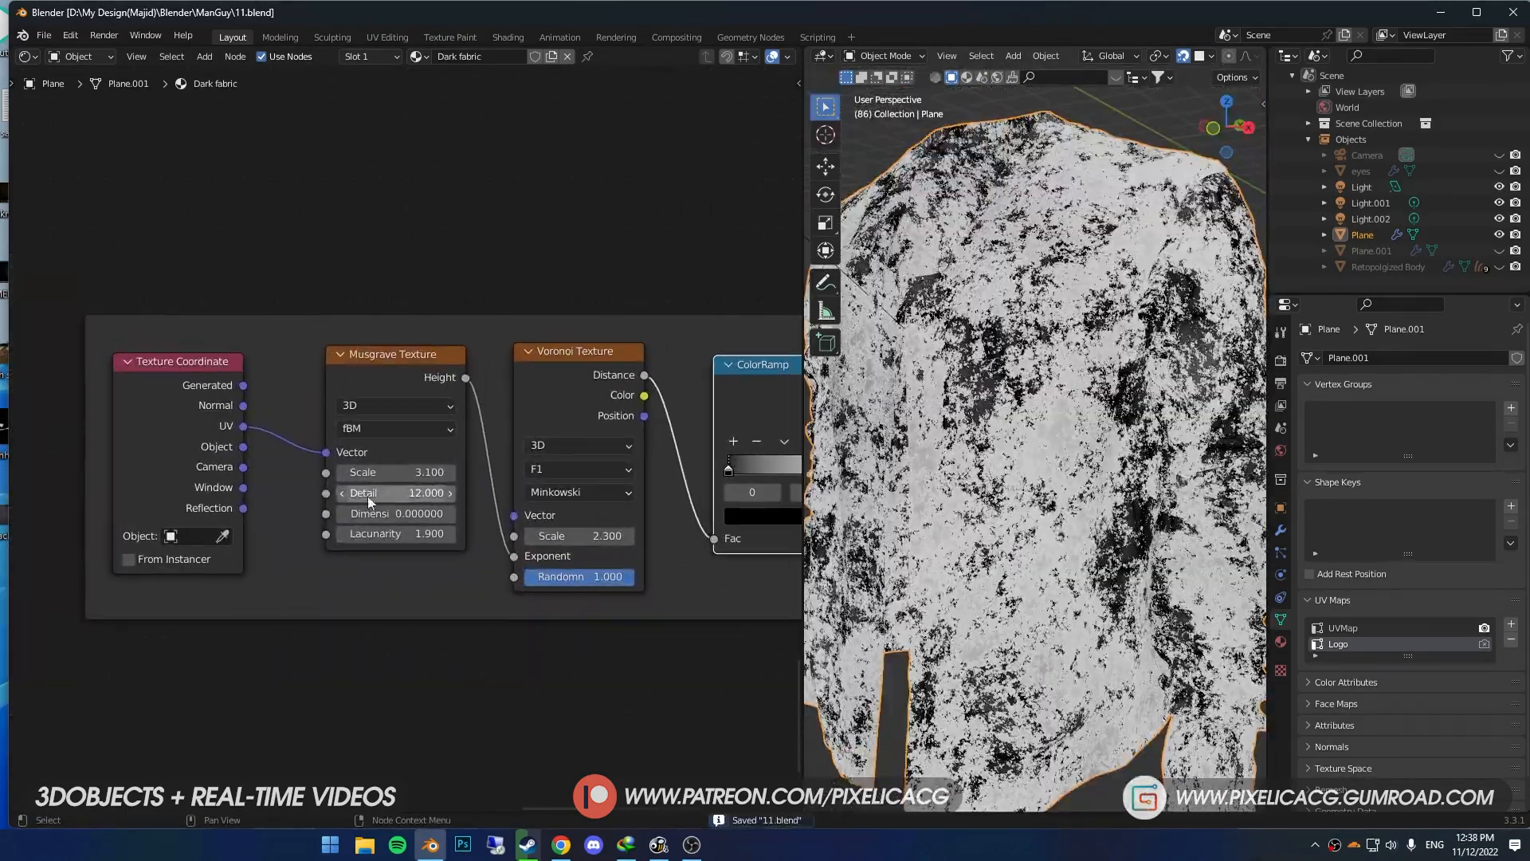
- Move the Texture Coordinate node farther from the Musgrave Texture to make room between them
{"action": "middle_click_drag", "start_coordinate": [158, 362], "coordinate": [357, 391]}
{"action": "scroll", "coordinate": [391, 405], "scroll_direction": "down", "scroll_amount": 5}
{"action": "left_click_drag", "start_coordinate": [395, 396], "coordinate": [257, 404]}
{"action": "scroll", "coordinate": [680, 321], "scroll_direction": "up", "scroll_amount": 1}
- Insert a MixRGB node on the link between Texture Coordinate and Musgrave Texture and set its blend mode to Linear Light
{"action": "key", "text": "shift+a"}
{"action": "left_click", "coordinate": [643, 323]}
{"action": "type", "text": "mix"}
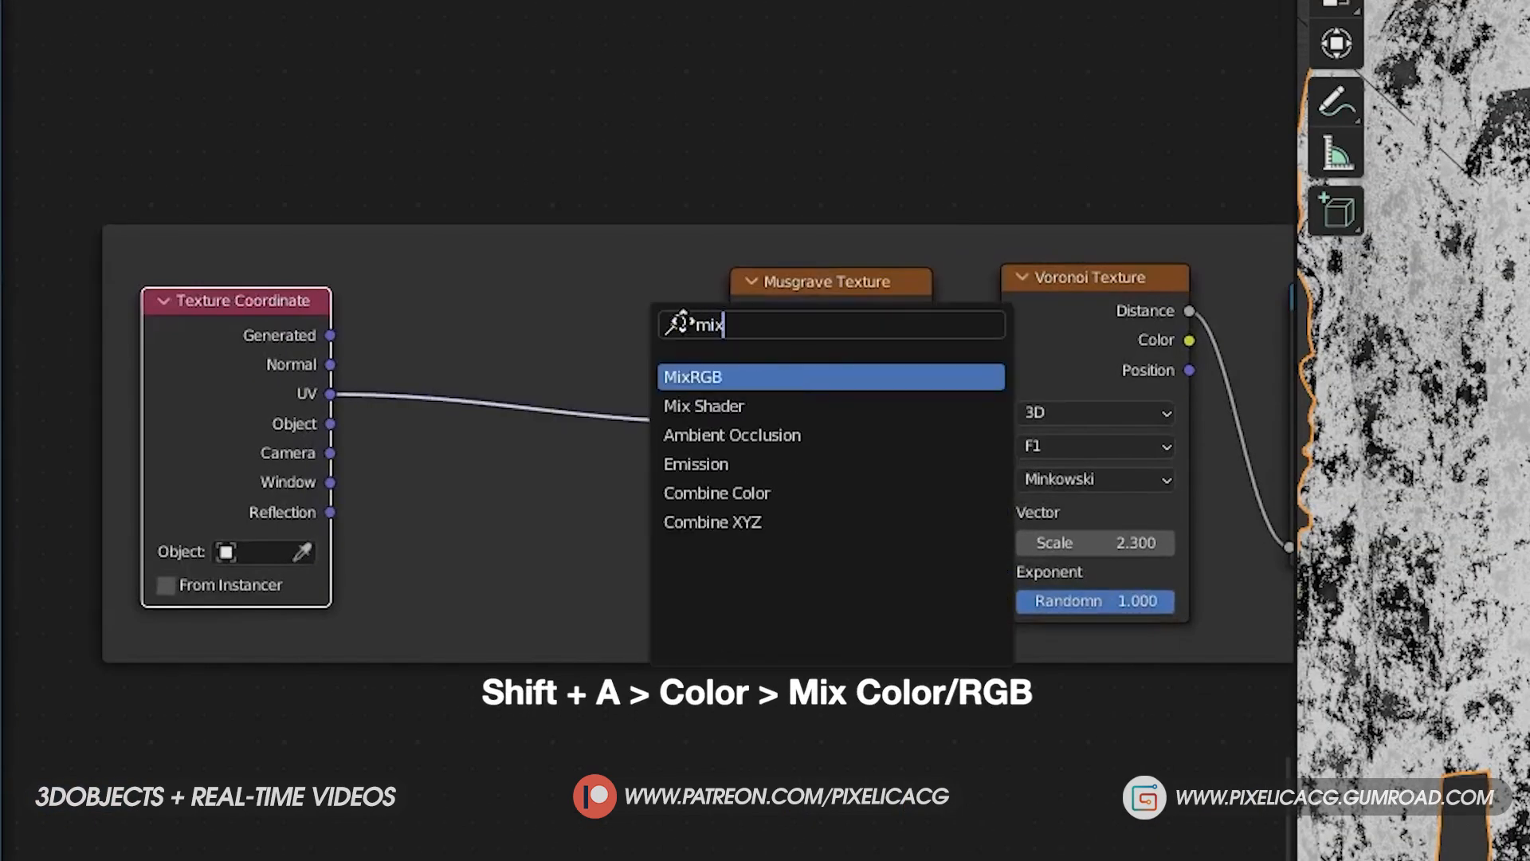
{"action": "key", "text": "Return"}
{"action": "left_click", "coordinate": [542, 323]}
{"action": "left_click", "coordinate": [600, 413]}
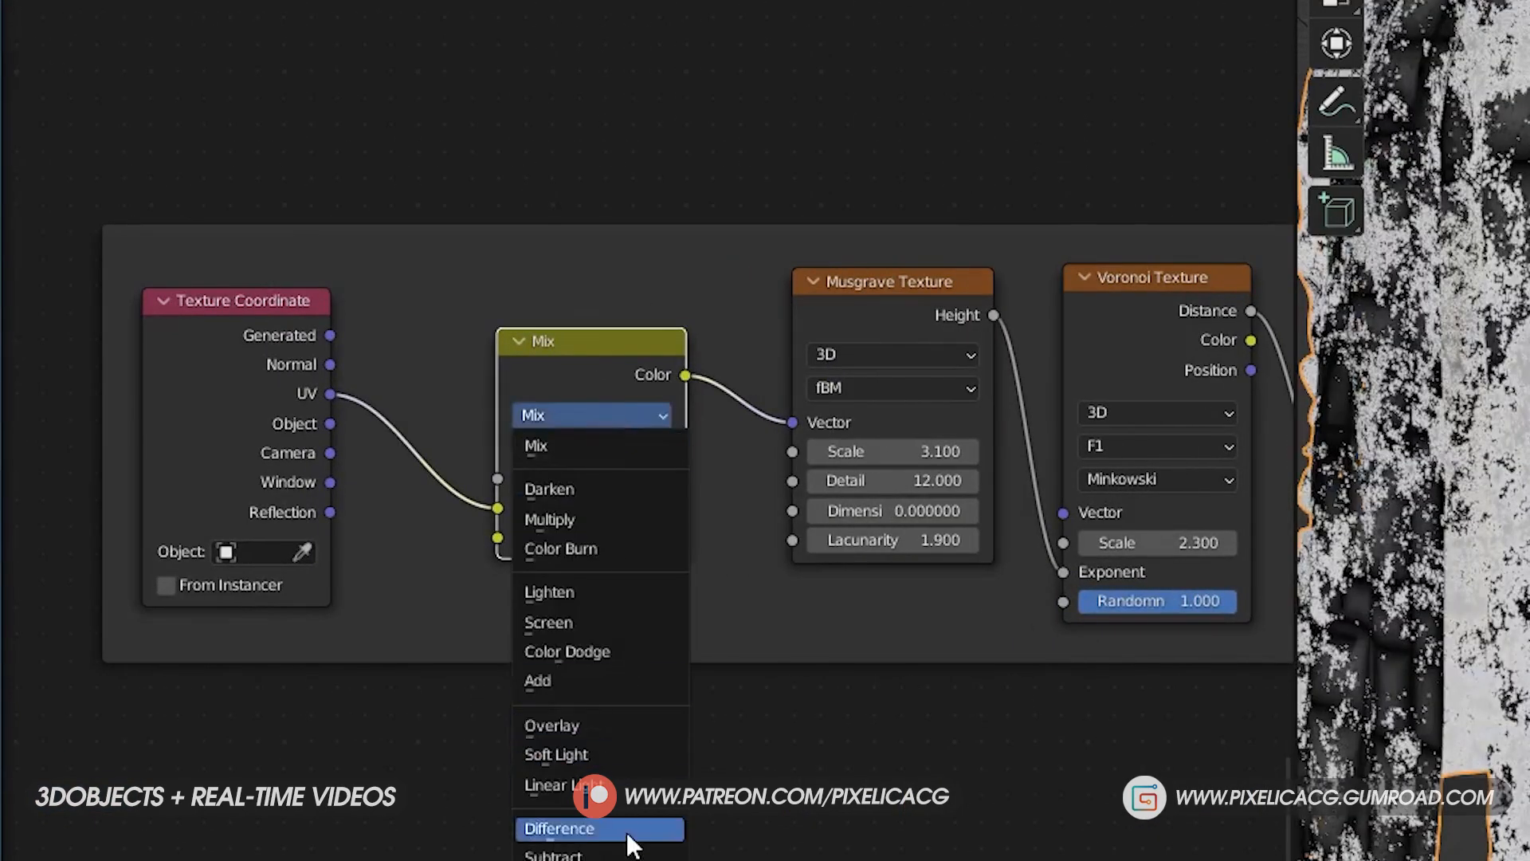
{"action": "left_click", "coordinate": [627, 781]}
- Add a White Noise Texture below the Linear Light node, feed it the UV output and connect its color to Color2
{"action": "key", "text": "shift+a"}
{"action": "left_click", "coordinate": [631, 307]}
{"action": "type", "text": "white"}
{"action": "key", "text": "Return"}
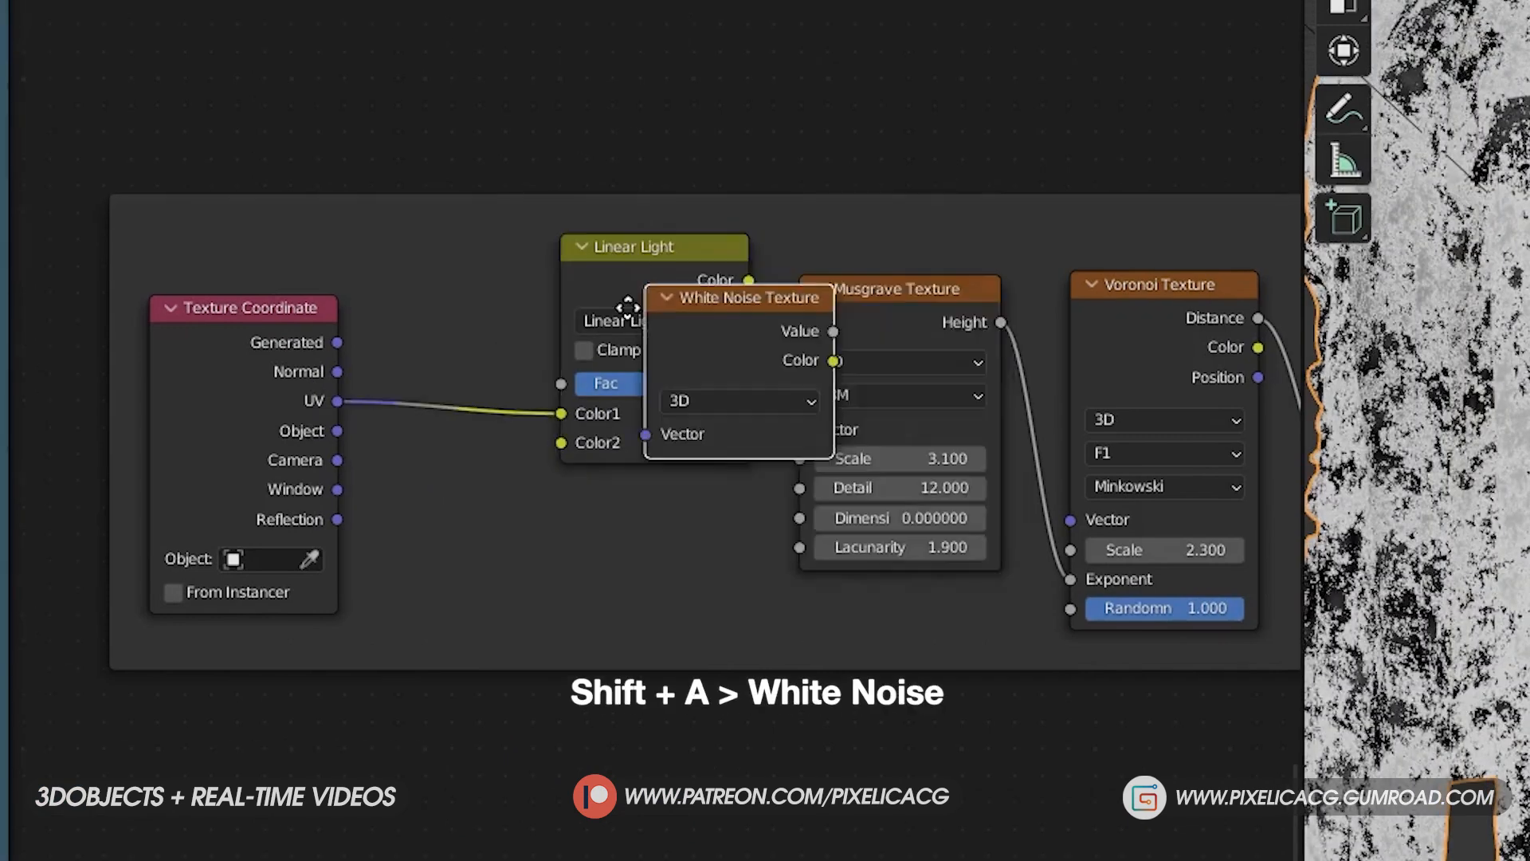
{"action": "left_click", "coordinate": [377, 503]}
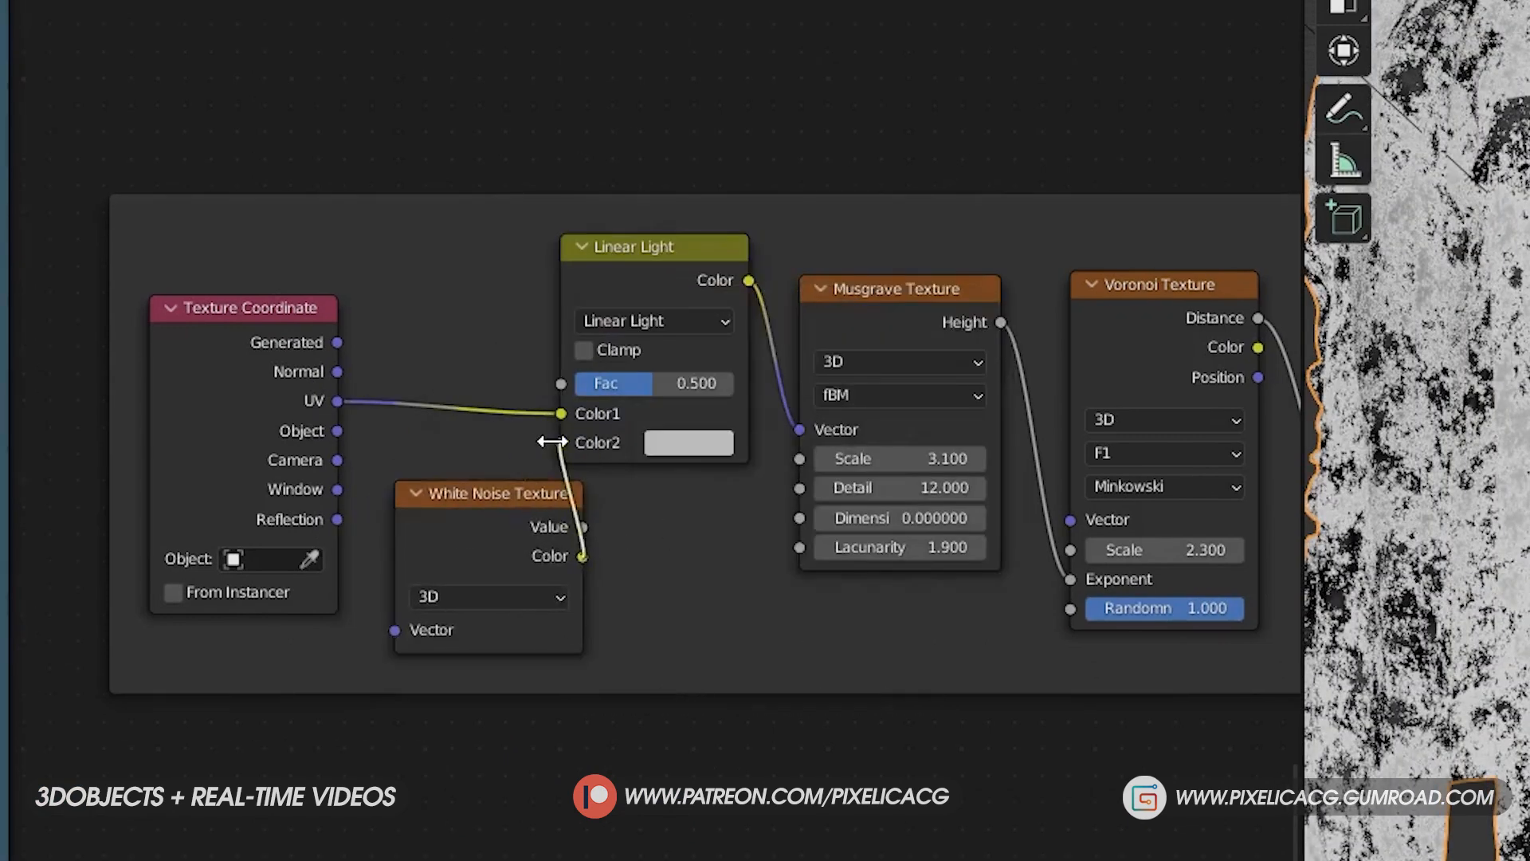
{"action": "left_click_drag", "start_coordinate": [552, 441], "coordinate": [561, 442]}
{"action": "left_click_drag", "start_coordinate": [337, 400], "coordinate": [394, 629]}
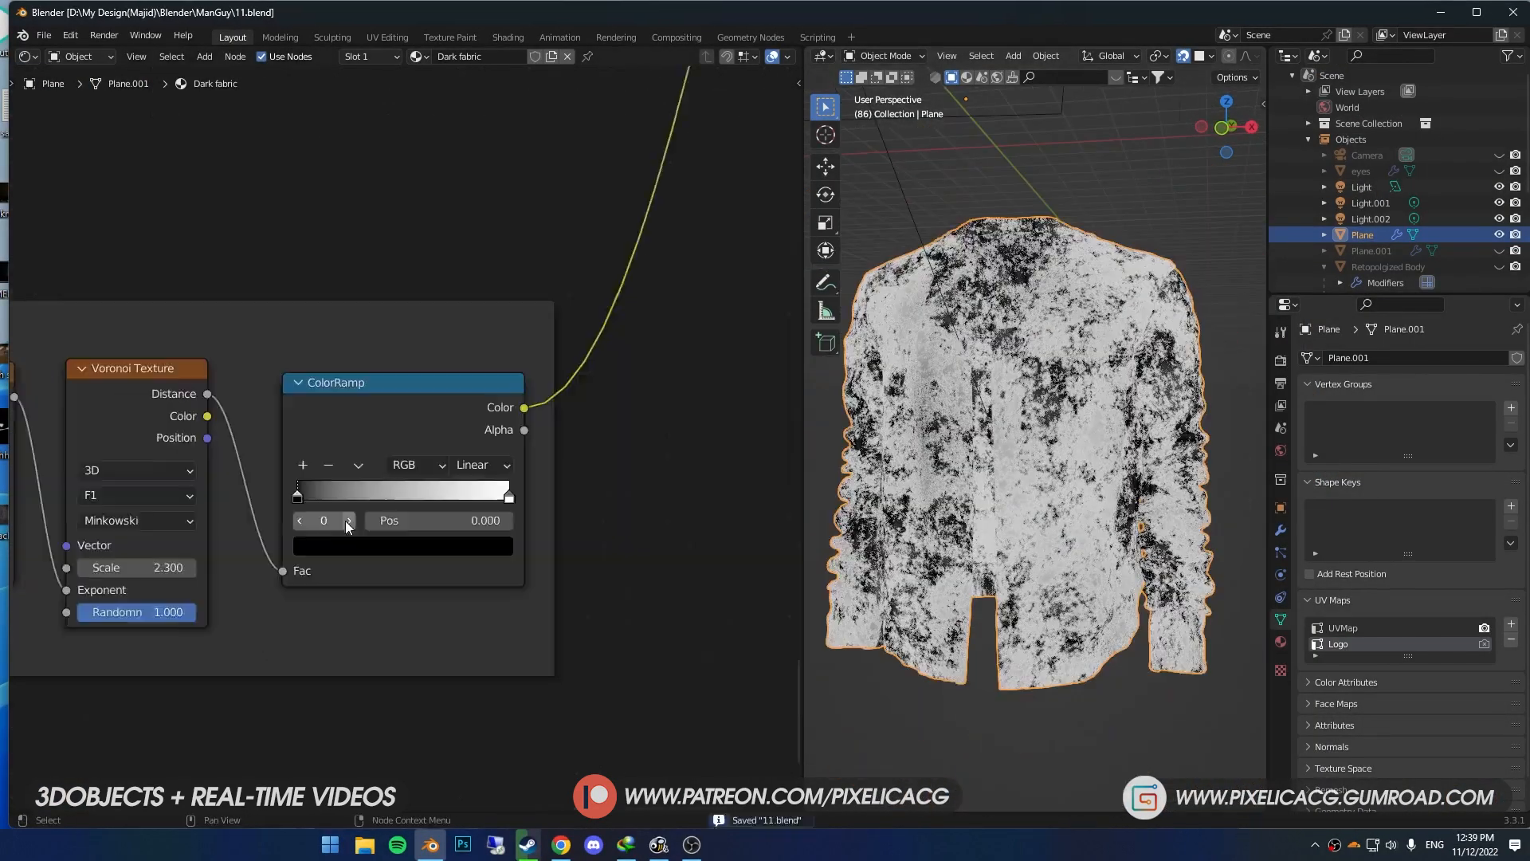
- Set the Linear Light factor to 0.001 and slide the ColorRamp's black stop to about the middle of the gradient
{"action": "scroll", "coordinate": [347, 526], "scroll_direction": "up", "scroll_amount": 1}
{"action": "left_click_drag", "start_coordinate": [288, 501], "coordinate": [400, 502]}
{"action": "left_click", "coordinate": [517, 501]}
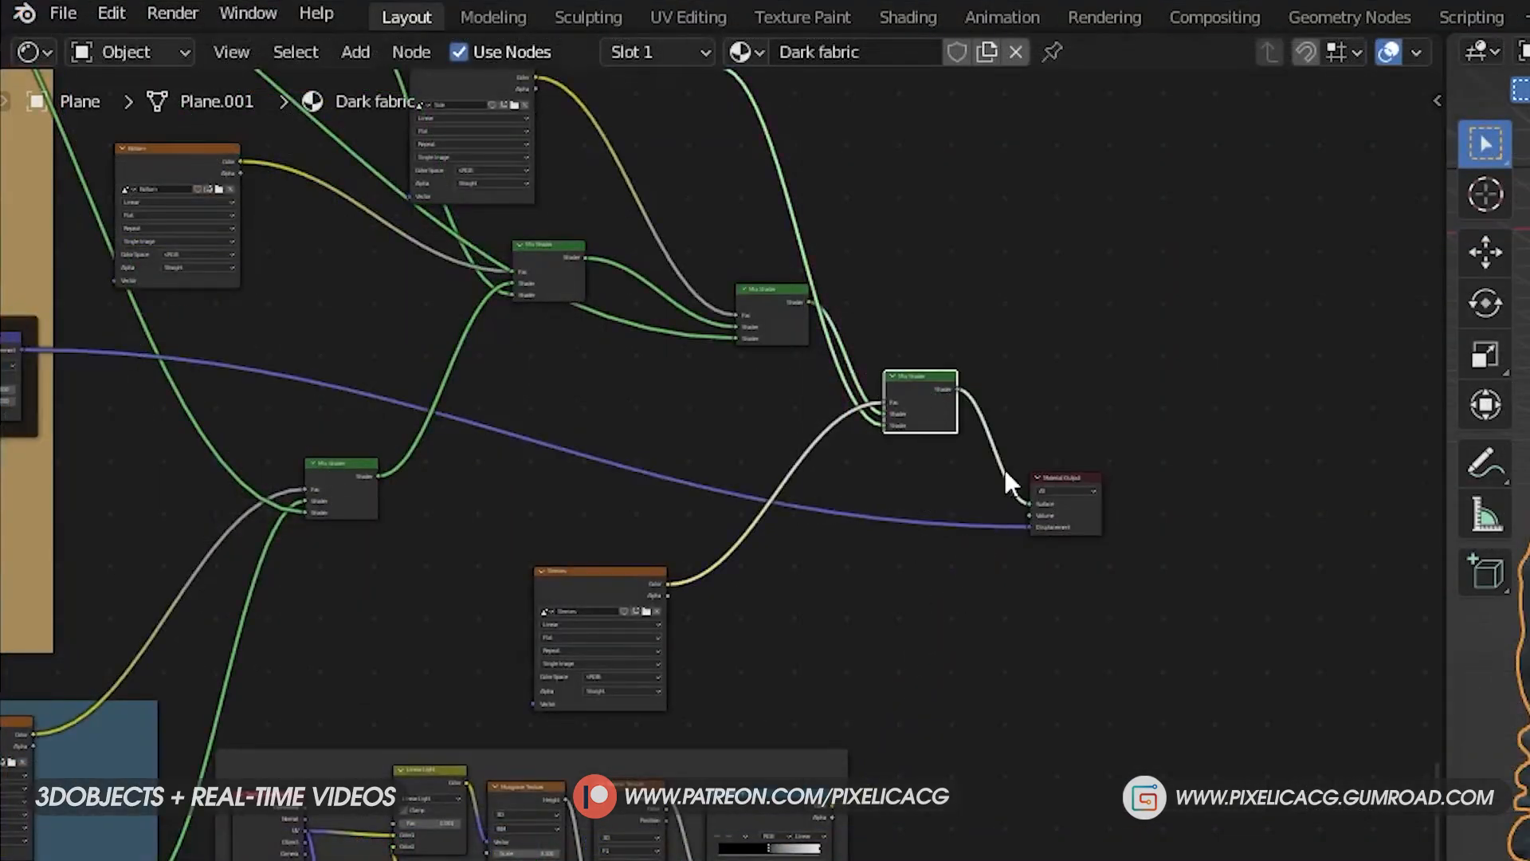
- Insert a new Mix Shader node between the last Mix Shader and the Material Output
{"action": "scroll", "coordinate": [1005, 480], "scroll_direction": "up", "scroll_amount": 3}
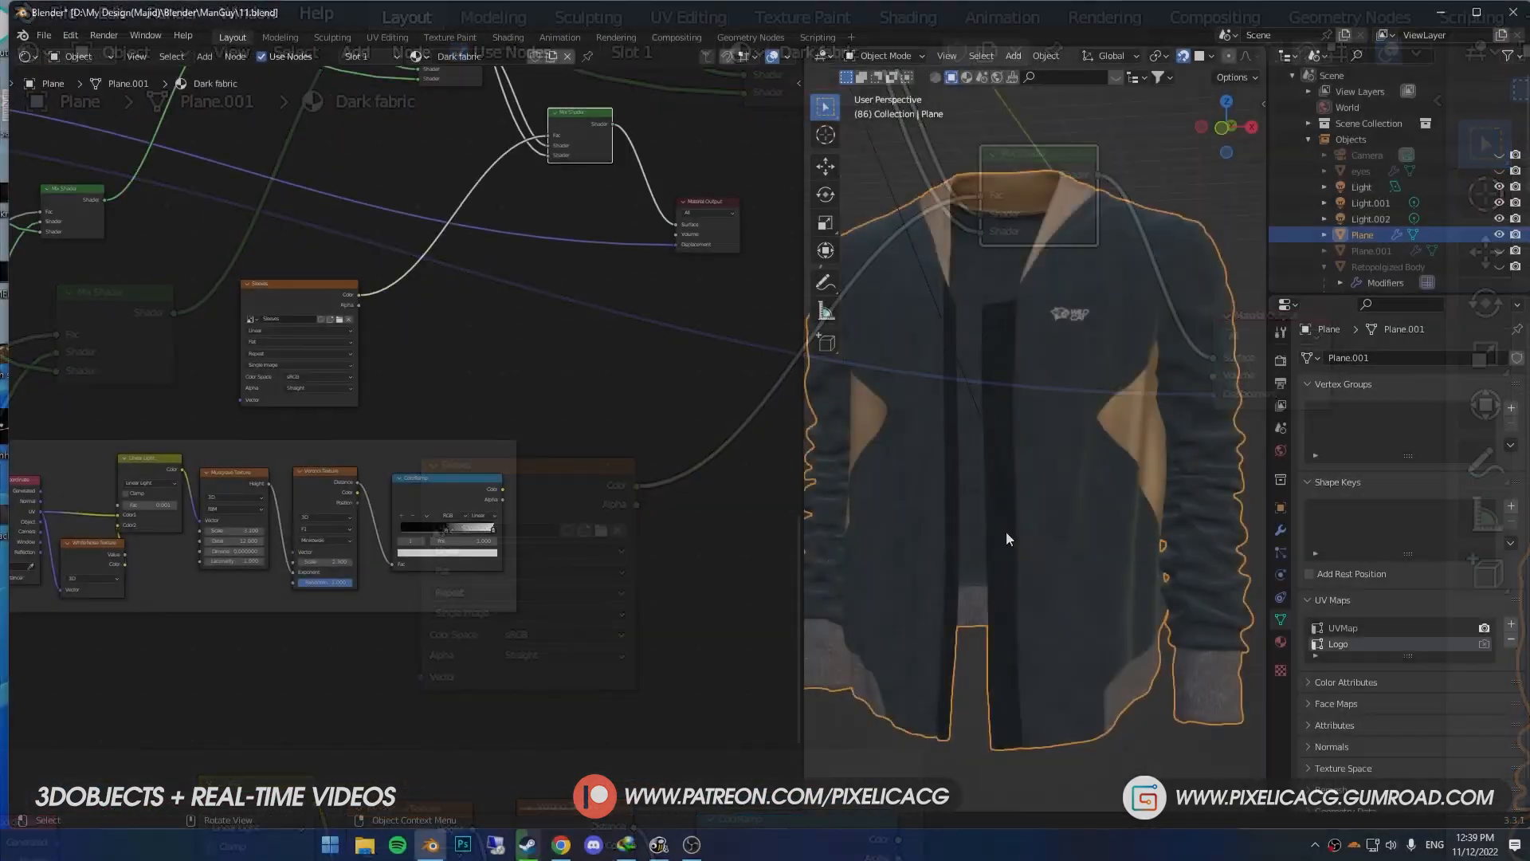
{"action": "scroll", "coordinate": [1006, 530], "scroll_direction": "up", "scroll_amount": 3}
{"action": "key", "text": "shift+a"}
{"action": "left_click", "coordinate": [854, 534]}
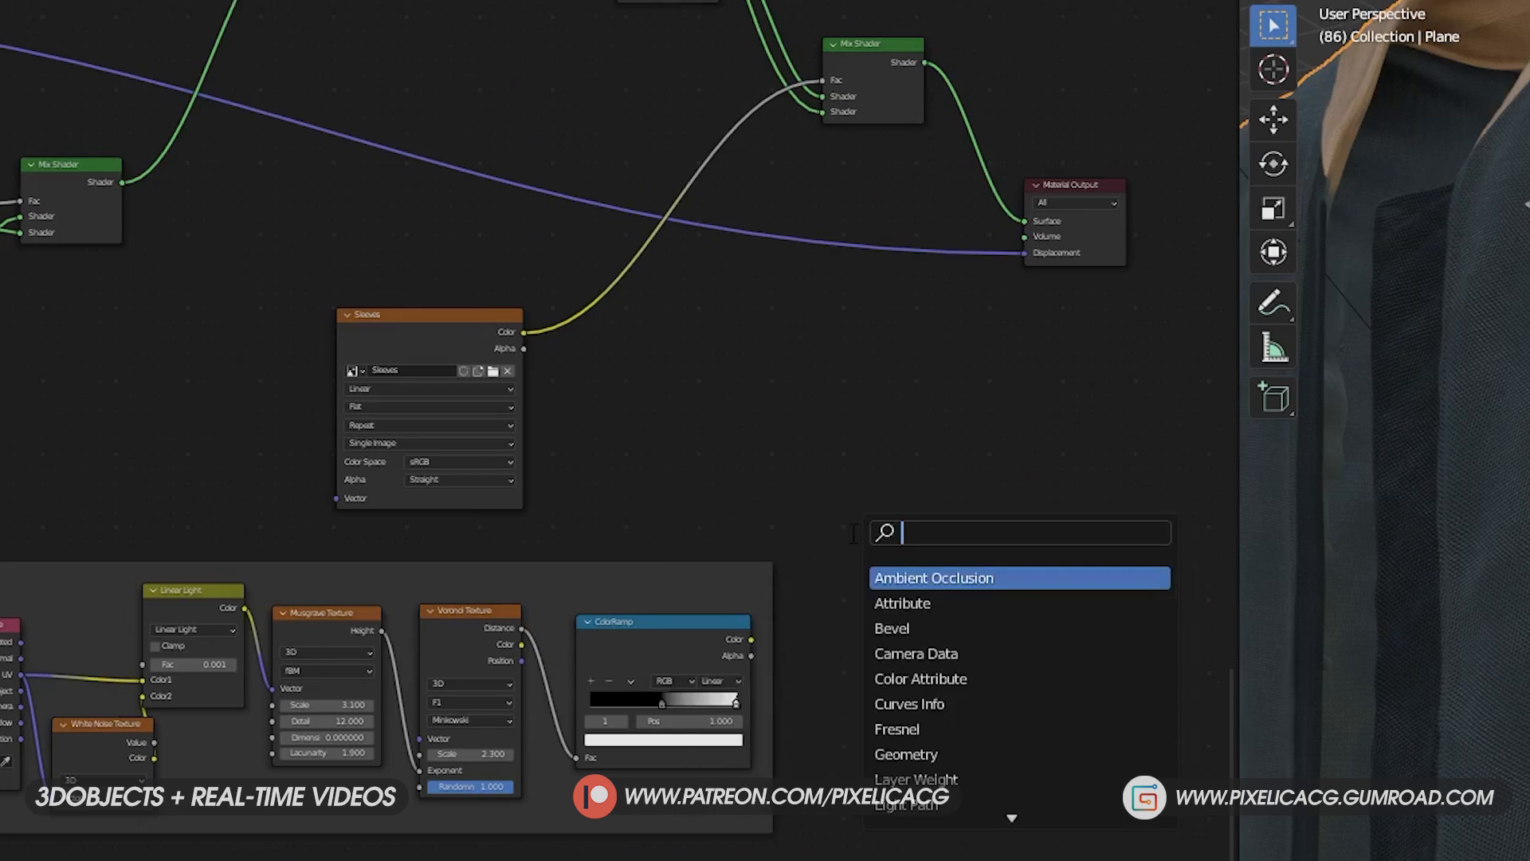
{"action": "type", "text": "mix"}
{"action": "key", "text": "Down"}
{"action": "key", "text": "Return"}
{"action": "left_click", "coordinate": [902, 129]}
- Move the new Mix Shader near the Material Output and connect the ColorRamp's color to its Fac input
{"action": "middle_click_drag", "start_coordinate": [1076, 212], "coordinate": [1003, 346]}
{"action": "key", "text": "g"}
{"action": "left_click", "coordinate": [970, 495]}
{"action": "middle_click_drag", "start_coordinate": [970, 496], "coordinate": [1021, 476]}
{"action": "left_click_drag", "start_coordinate": [728, 754], "coordinate": [812, 589]}
{"action": "left_click_drag", "start_coordinate": [940, 476], "coordinate": [958, 480]}
{"action": "middle_click_drag", "start_coordinate": [595, 471], "coordinate": [552, 481]}
{"action": "middle_click_drag", "start_coordinate": [941, 462], "coordinate": [980, 478]}
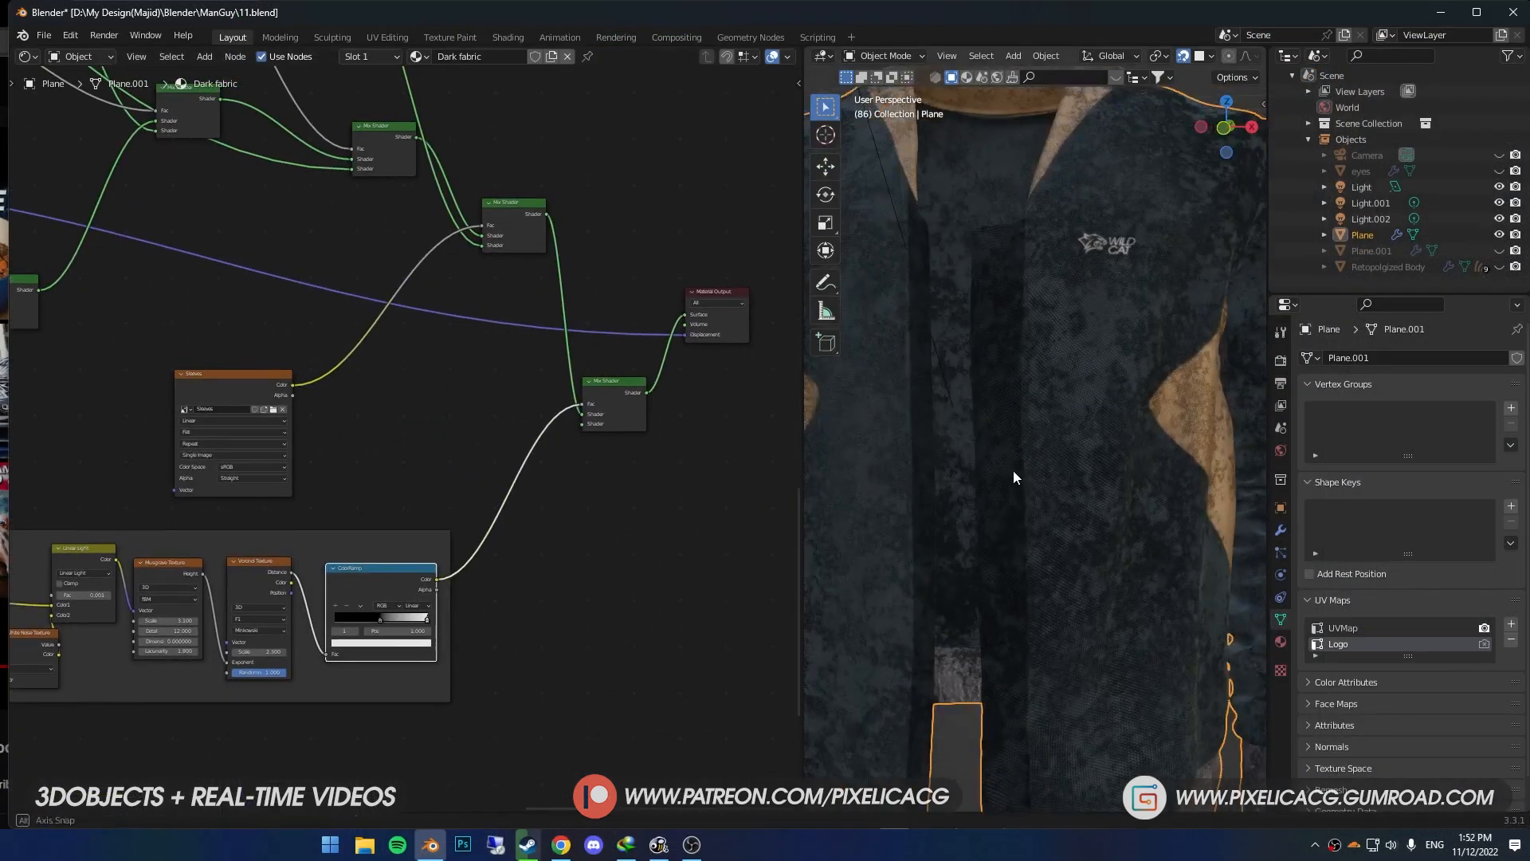
- Add a Principled BSDF below the new Mix Shader and connect it to the free Shader input
{"action": "key", "text": "shift+a"}
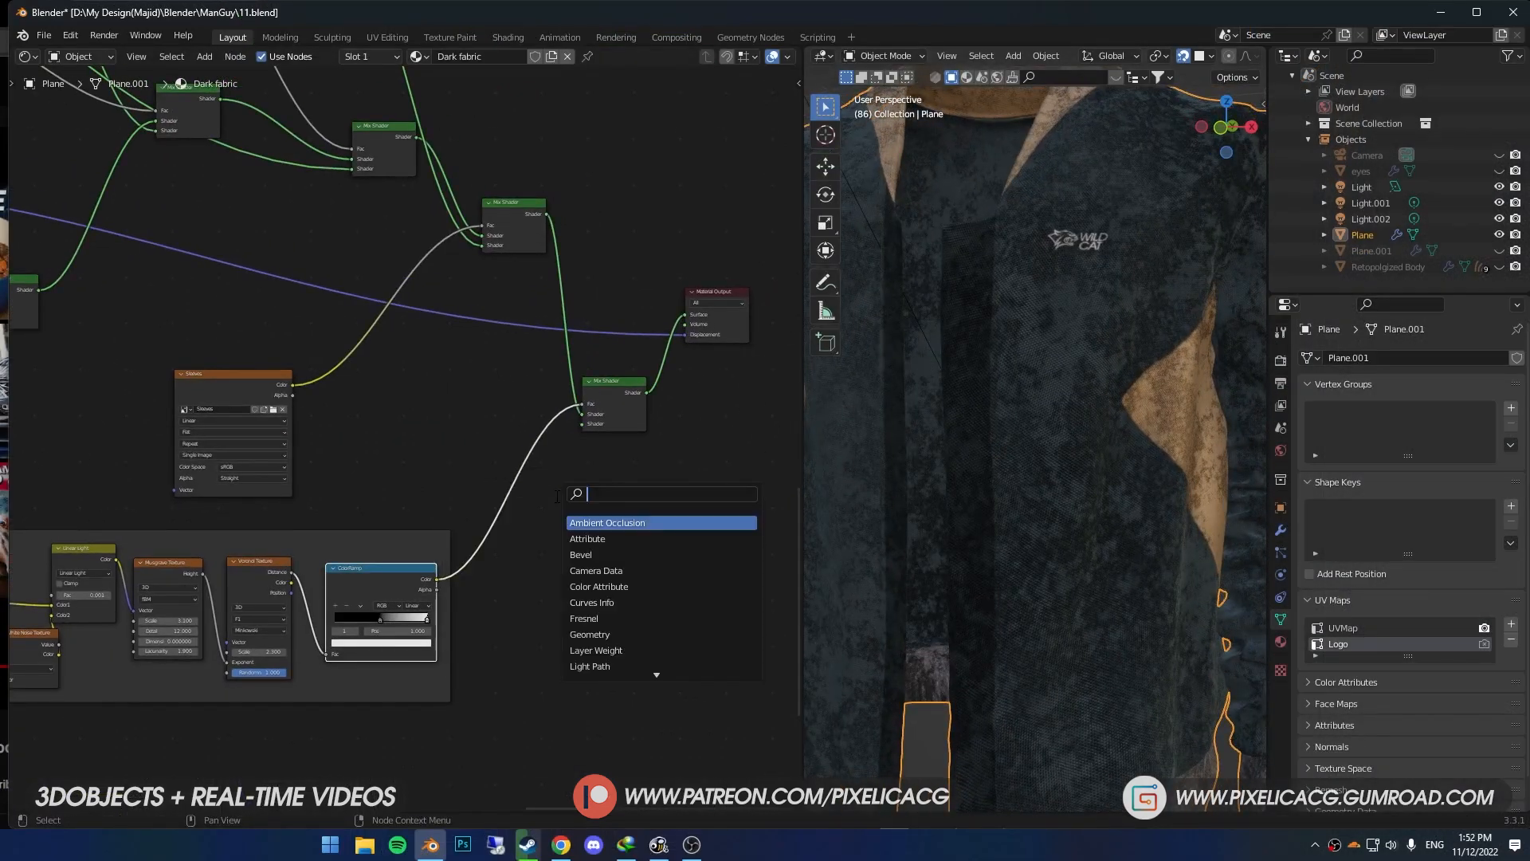
{"action": "left_click_drag", "start_coordinate": [611, 533], "coordinate": [598, 516]}
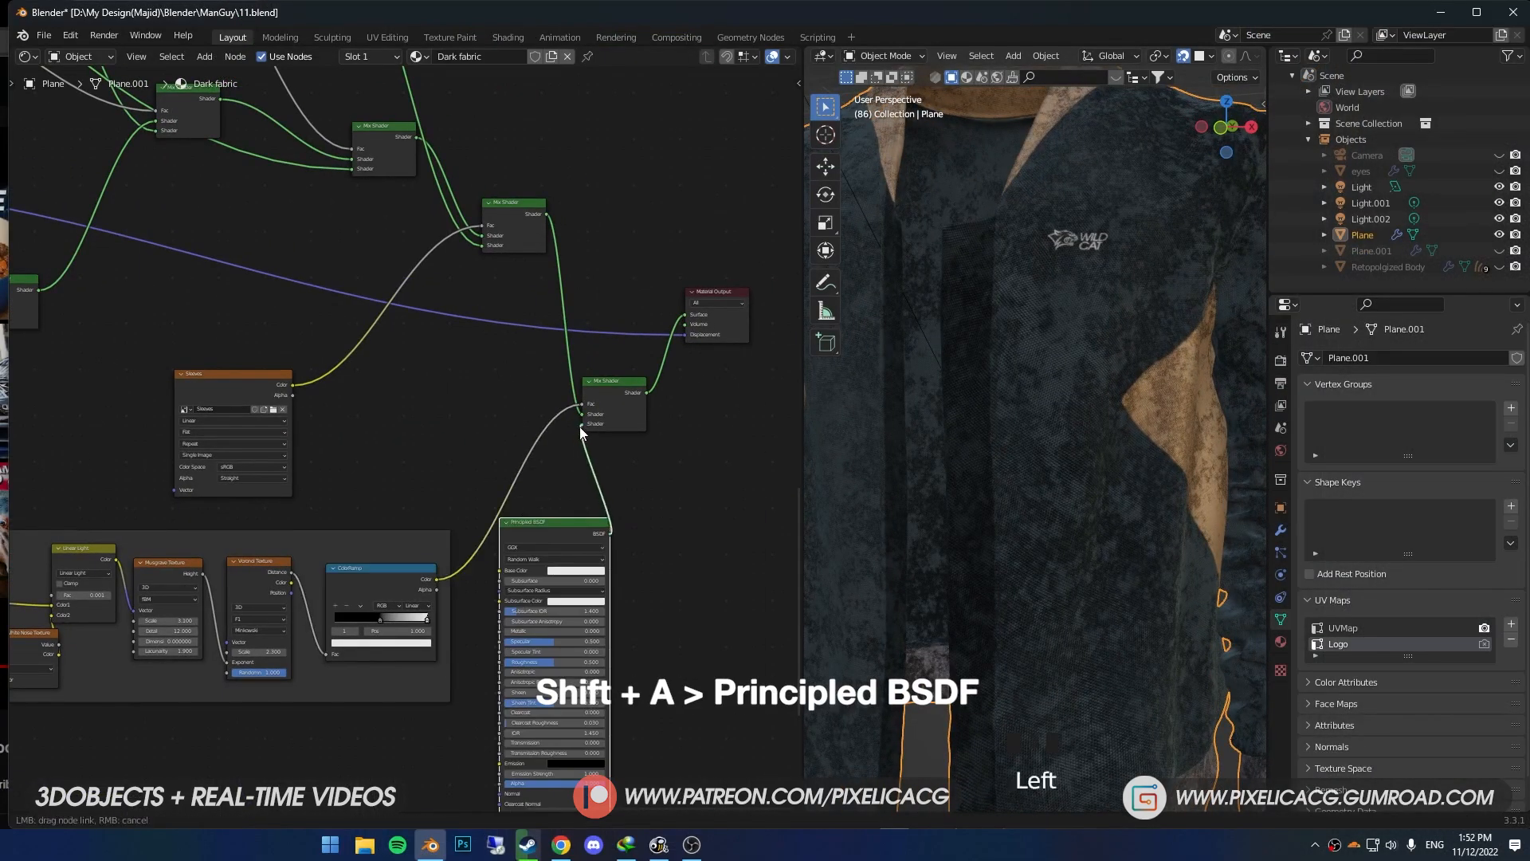
{"action": "left_click_drag", "start_coordinate": [581, 427], "coordinate": [581, 423]}
- Slide the ColorRamp's black stop toward the end of the gradient and darken the white stop to a near-black grey
{"action": "scroll", "coordinate": [483, 605], "scroll_direction": "up", "scroll_amount": 4}
{"action": "left_click_drag", "start_coordinate": [328, 630], "coordinate": [394, 633]}
{"action": "left_click", "coordinate": [329, 662]}
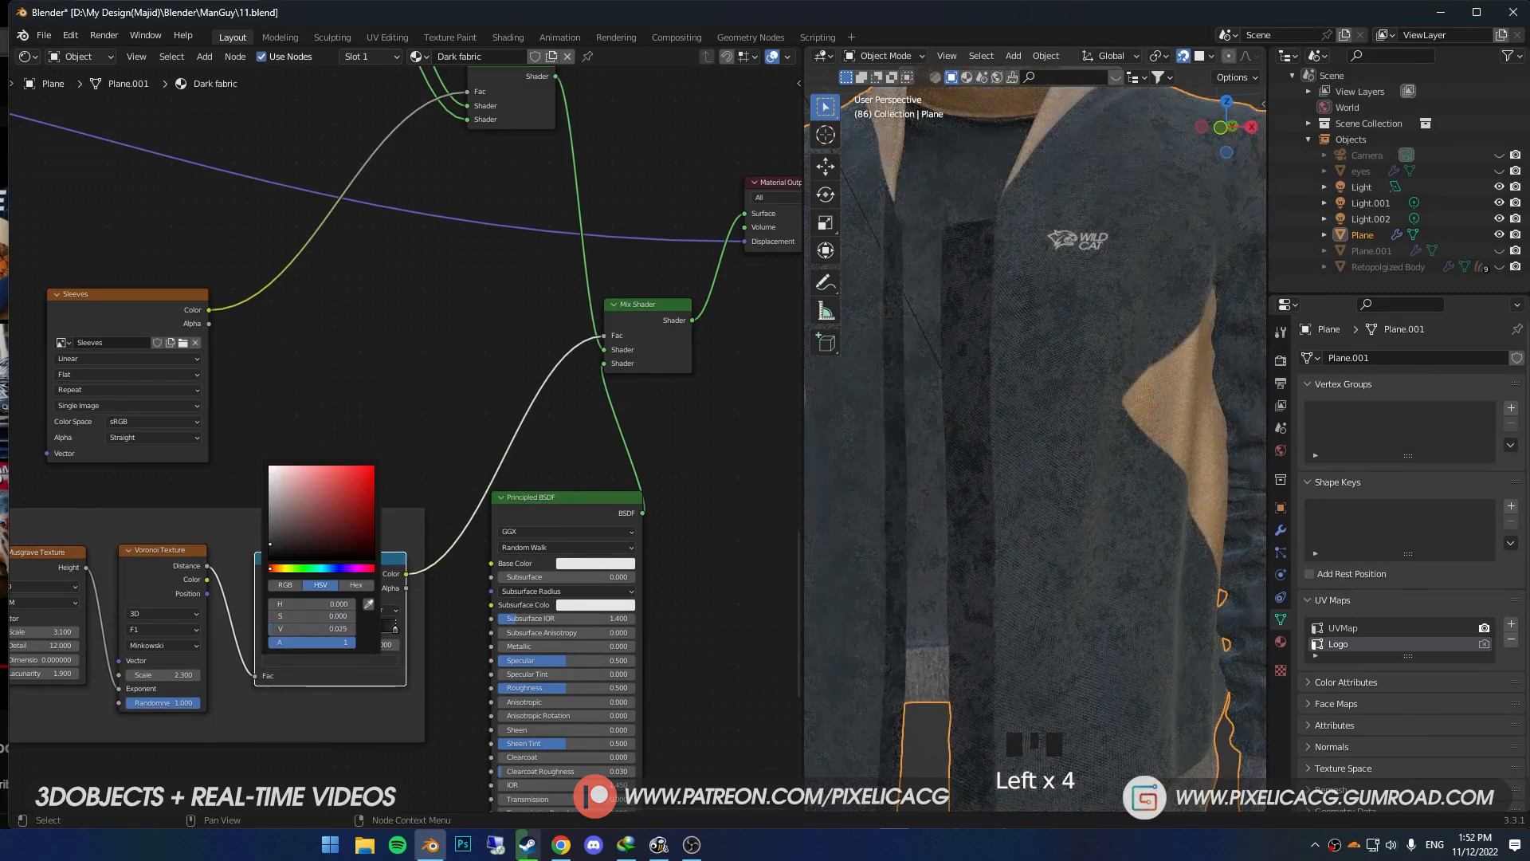
{"action": "left_click_drag", "start_coordinate": [270, 542], "coordinate": [271, 556]}
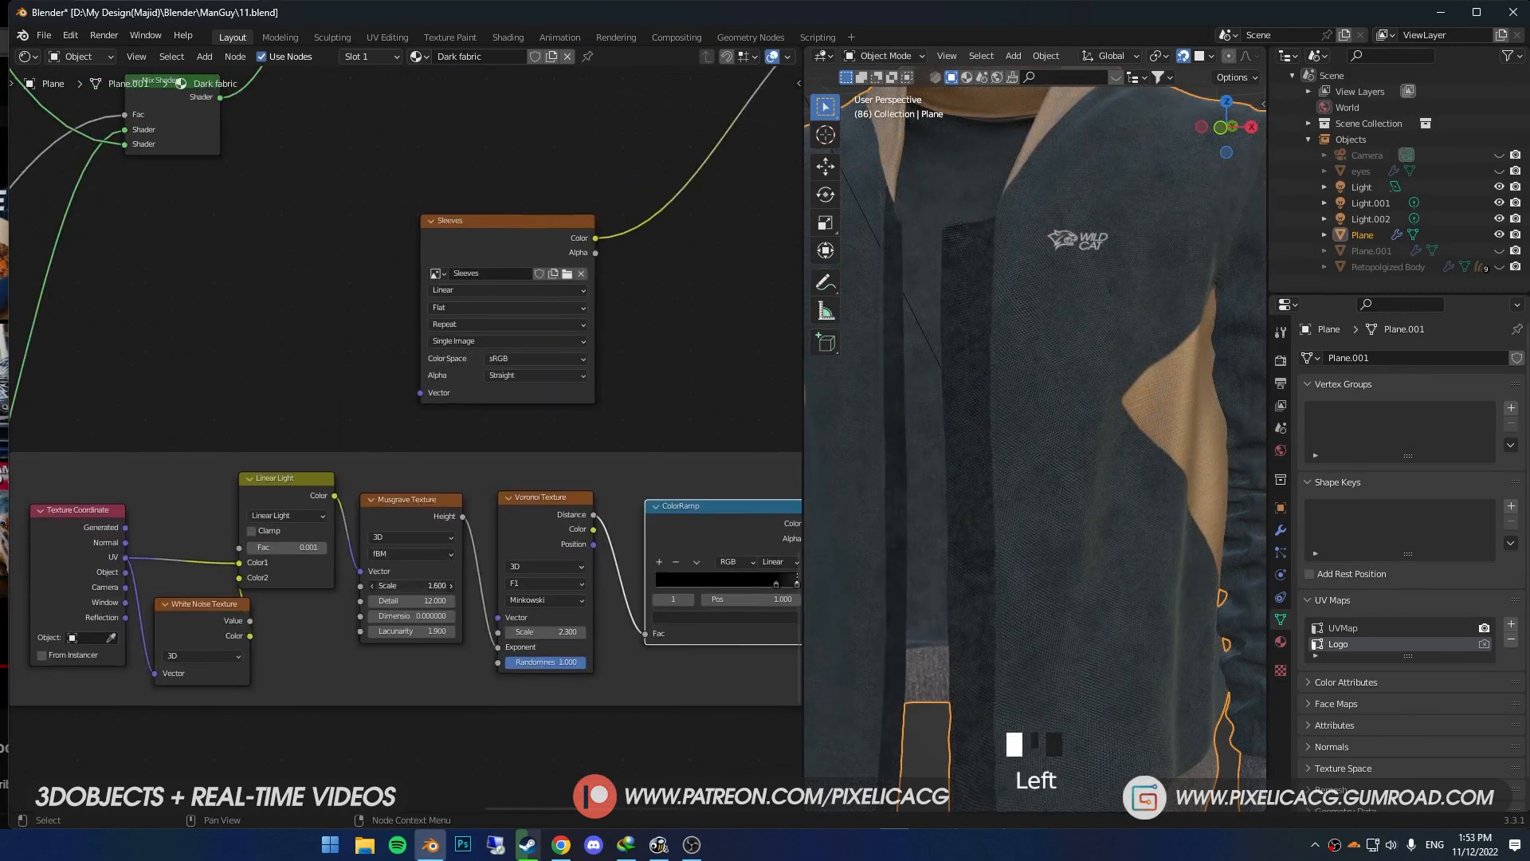
- Preview the Voronoi Texture on the whole jacket and set the Musgrave Texture's scale to 3
{"action": "left_click", "coordinate": [552, 513], "text": "ctrl+shift"}
{"action": "left_click", "coordinate": [557, 516], "text": "ctrl+shift"}
{"action": "left_click_drag", "start_coordinate": [390, 588], "coordinate": [350, 588]}
{"action": "scroll", "coordinate": [981, 494], "scroll_direction": "down", "scroll_amount": 3}
{"action": "middle_click_drag", "start_coordinate": [980, 494], "coordinate": [956, 495]}
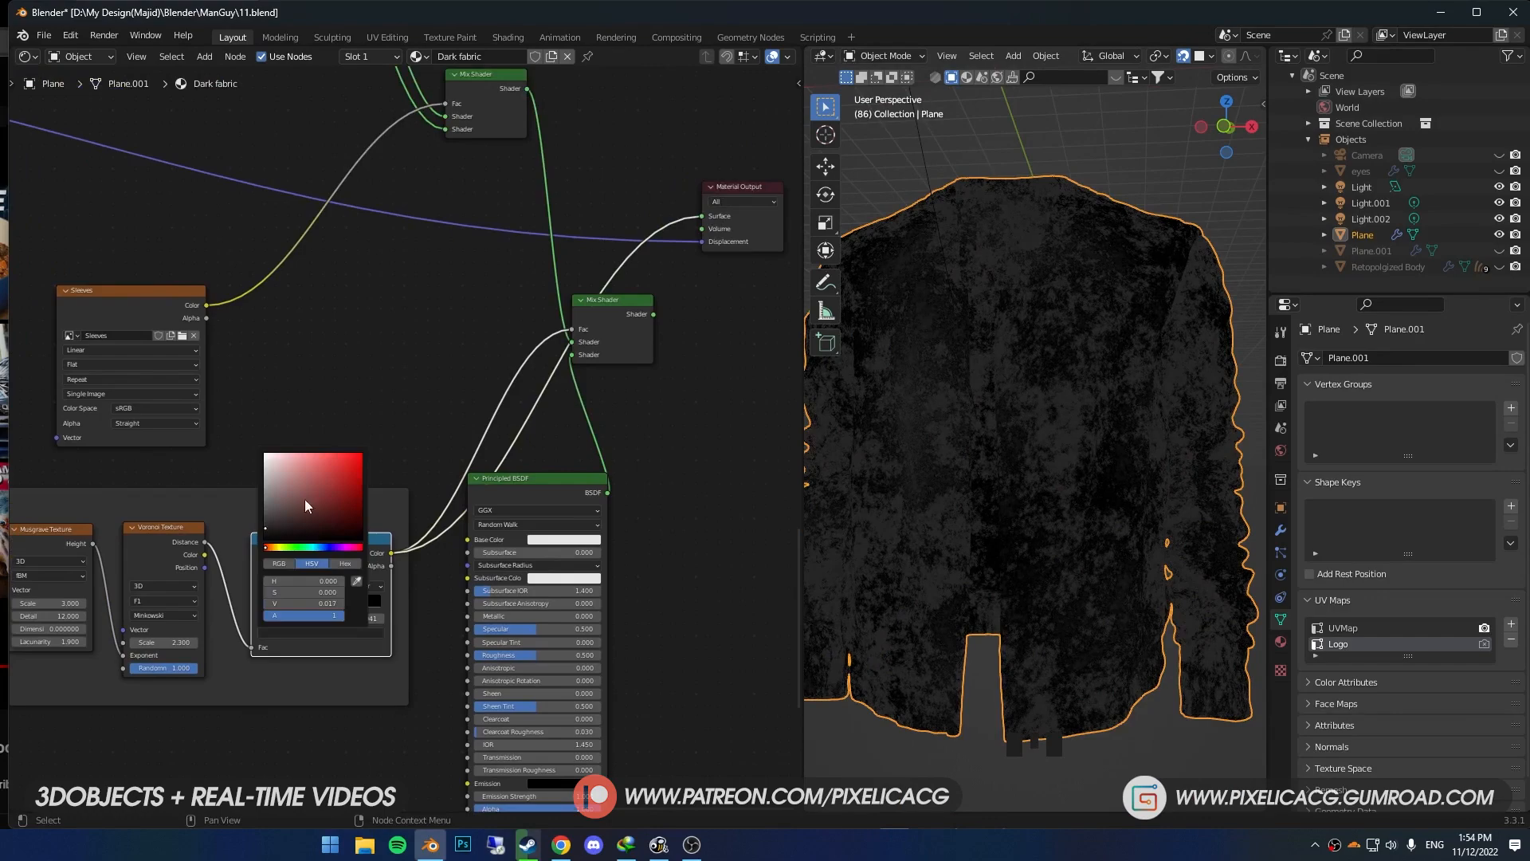
- Display the full material through the last Mix Shader again and set the ColorRamp stop's color value to 0.012
{"action": "left_click", "coordinate": [617, 319], "text": "ctrl+shift"}
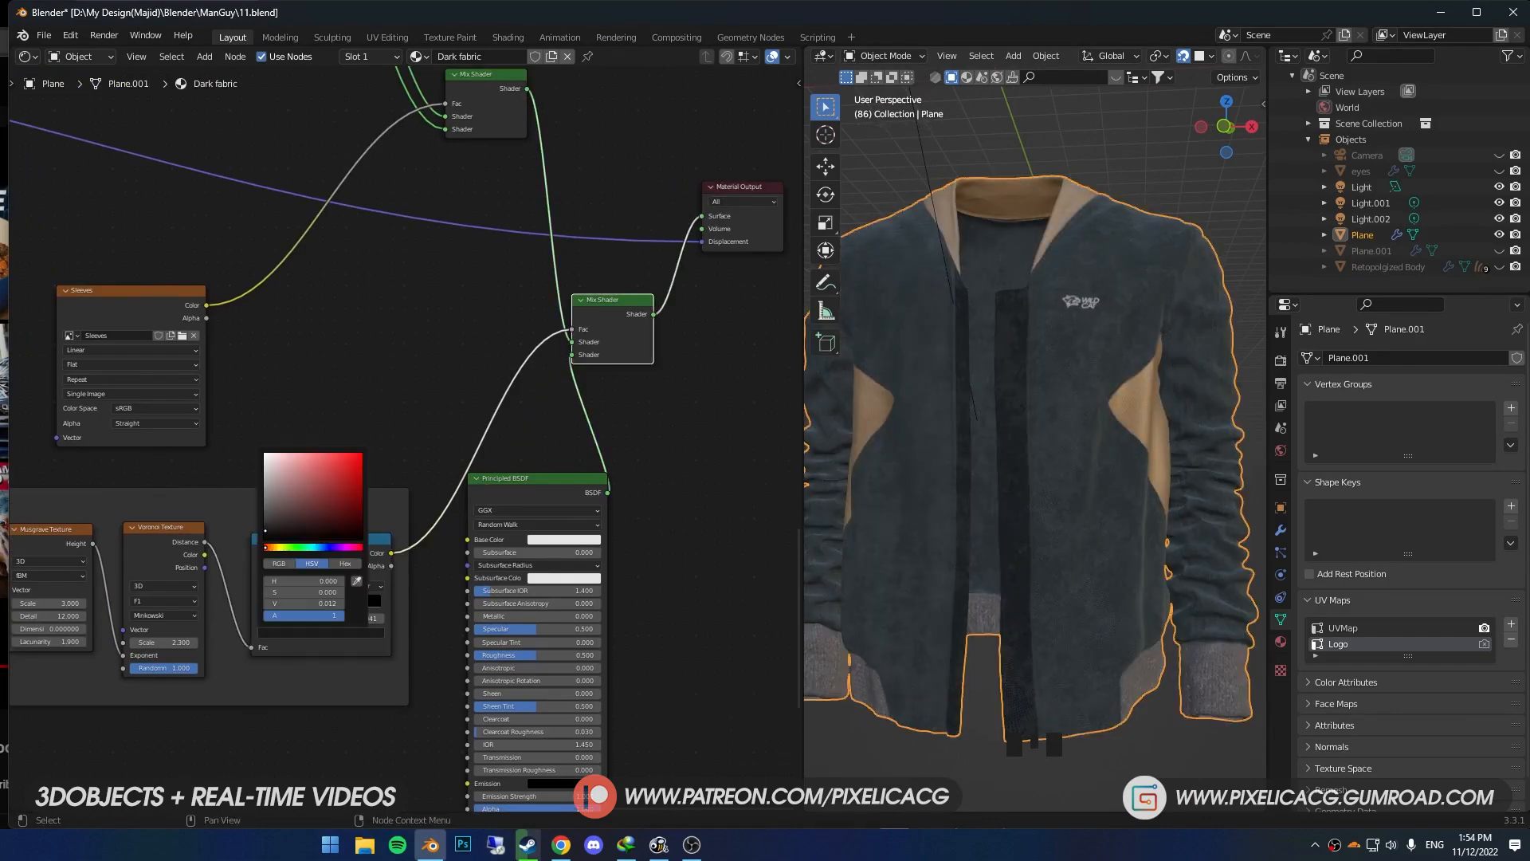
{"action": "middle_click_drag", "start_coordinate": [1027, 495], "coordinate": [1034, 491]}
{"action": "scroll", "coordinate": [1015, 548], "scroll_direction": "up", "scroll_amount": 3}
{"action": "scroll", "coordinate": [448, 500], "scroll_direction": "down", "scroll_amount": 6}
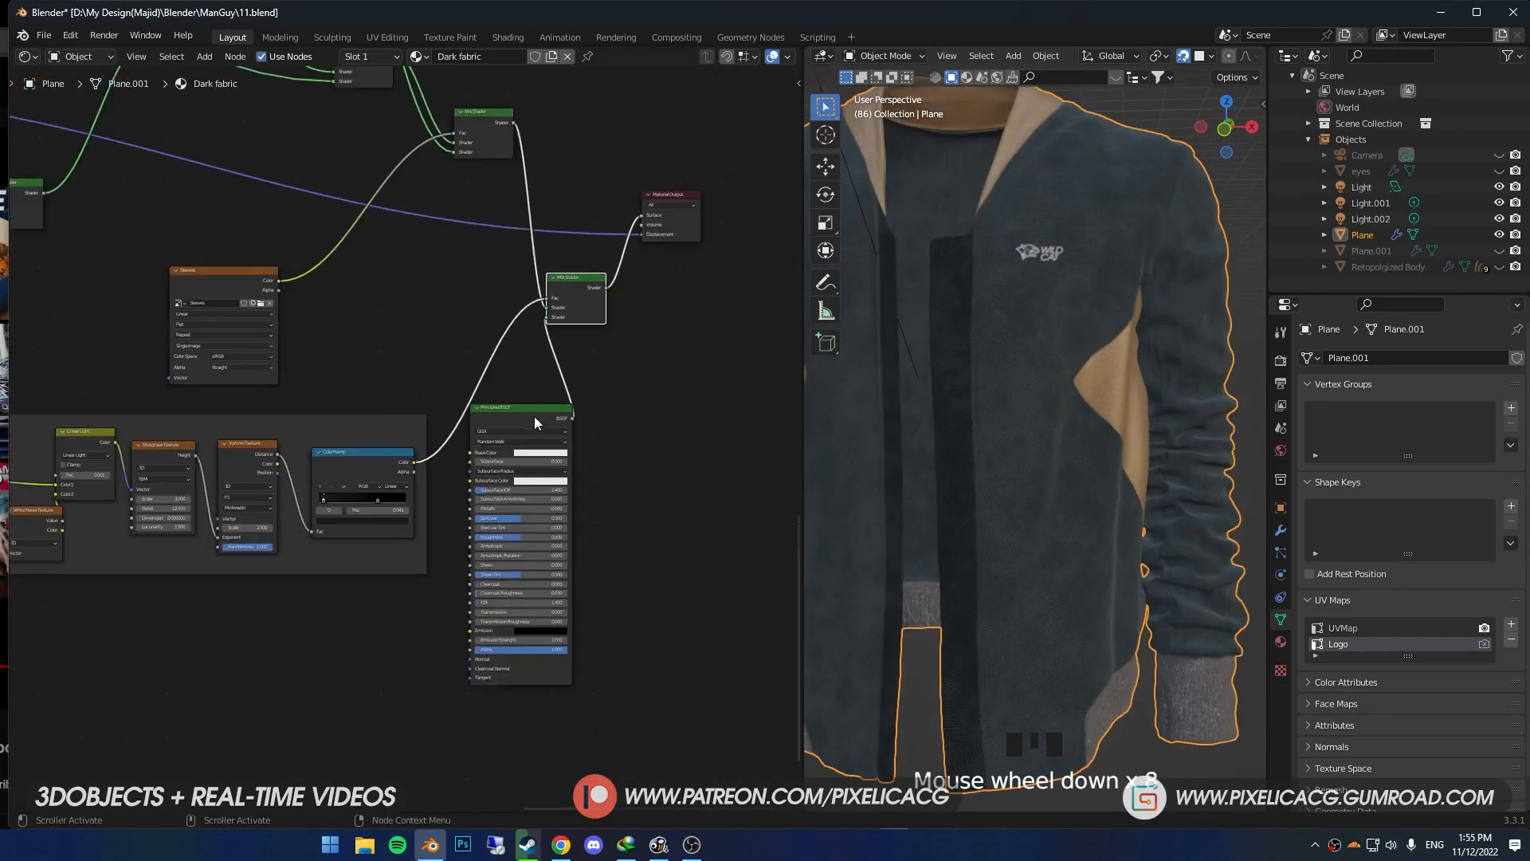
- Duplicate the Musgrave, Voronoi and ColorRamp nodes with their input links and place the copies below the originals
{"action": "scroll", "coordinate": [533, 419], "scroll_direction": "down", "scroll_amount": 2}
{"action": "middle_click_drag", "start_coordinate": [411, 406], "coordinate": [524, 401]}
{"action": "left_click_drag", "start_coordinate": [524, 408], "coordinate": [319, 471]}
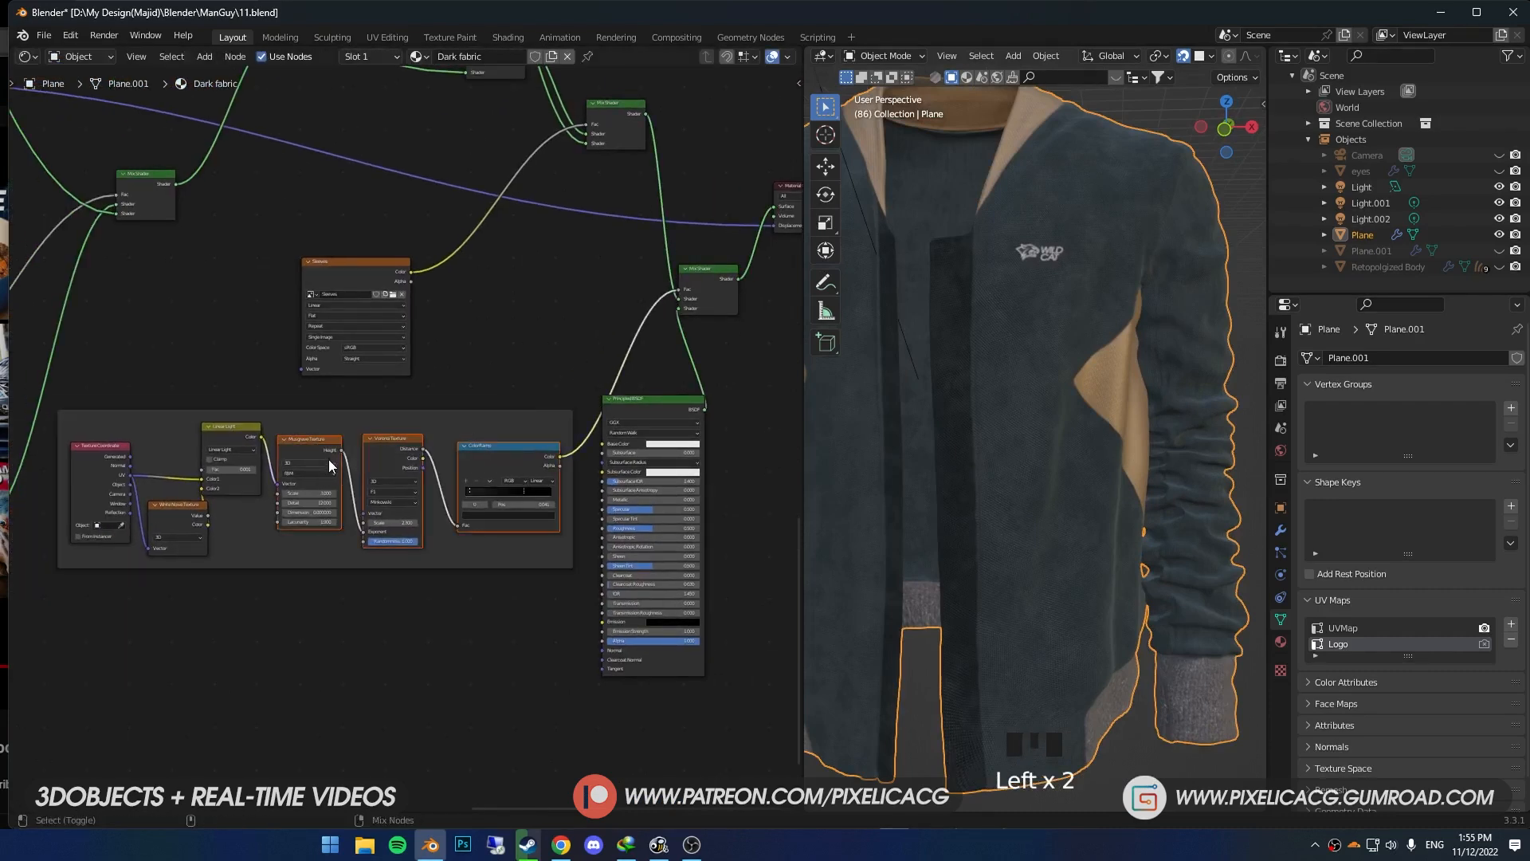
{"action": "key", "text": "ctrl+shift+d"}
{"action": "left_click", "coordinate": [324, 587]}
- Rearrange the Principled BSDF and the last Mix Shader to make room for more shader nodes
{"action": "middle_click_drag", "start_coordinate": [551, 589], "coordinate": [472, 610]}
{"action": "middle_click_drag", "start_coordinate": [579, 424], "coordinate": [513, 459]}
{"action": "left_click", "coordinate": [513, 461]}
{"action": "left_click_drag", "start_coordinate": [670, 394], "coordinate": [570, 263]}
{"action": "left_click_drag", "start_coordinate": [562, 326], "coordinate": [673, 322]}
- Duplicate the Principled BSDF, place the copy beside the original and set its base color to black
{"action": "left_click", "coordinate": [501, 467]}
{"action": "key", "text": "shift+d"}
{"action": "left_click", "coordinate": [643, 511]}
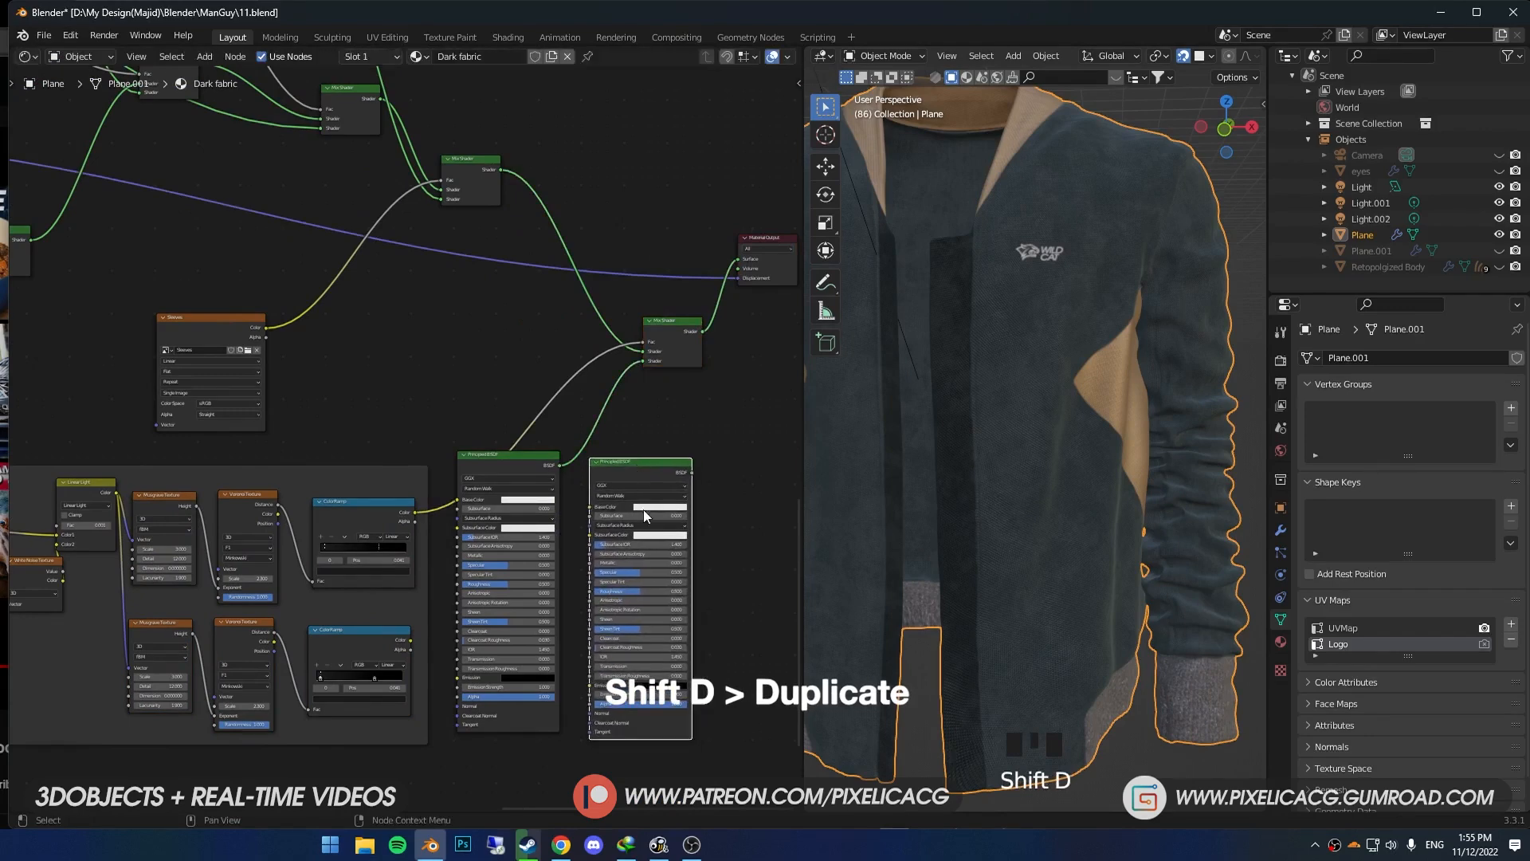
{"action": "left_click", "coordinate": [645, 506]}
{"action": "left_click", "coordinate": [638, 438]}
- Duplicate the last Mix Shader before the Material Output and connect the black Principled BSDF and second ColorRamp to it
{"action": "left_click_drag", "start_coordinate": [661, 320], "coordinate": [592, 289]}
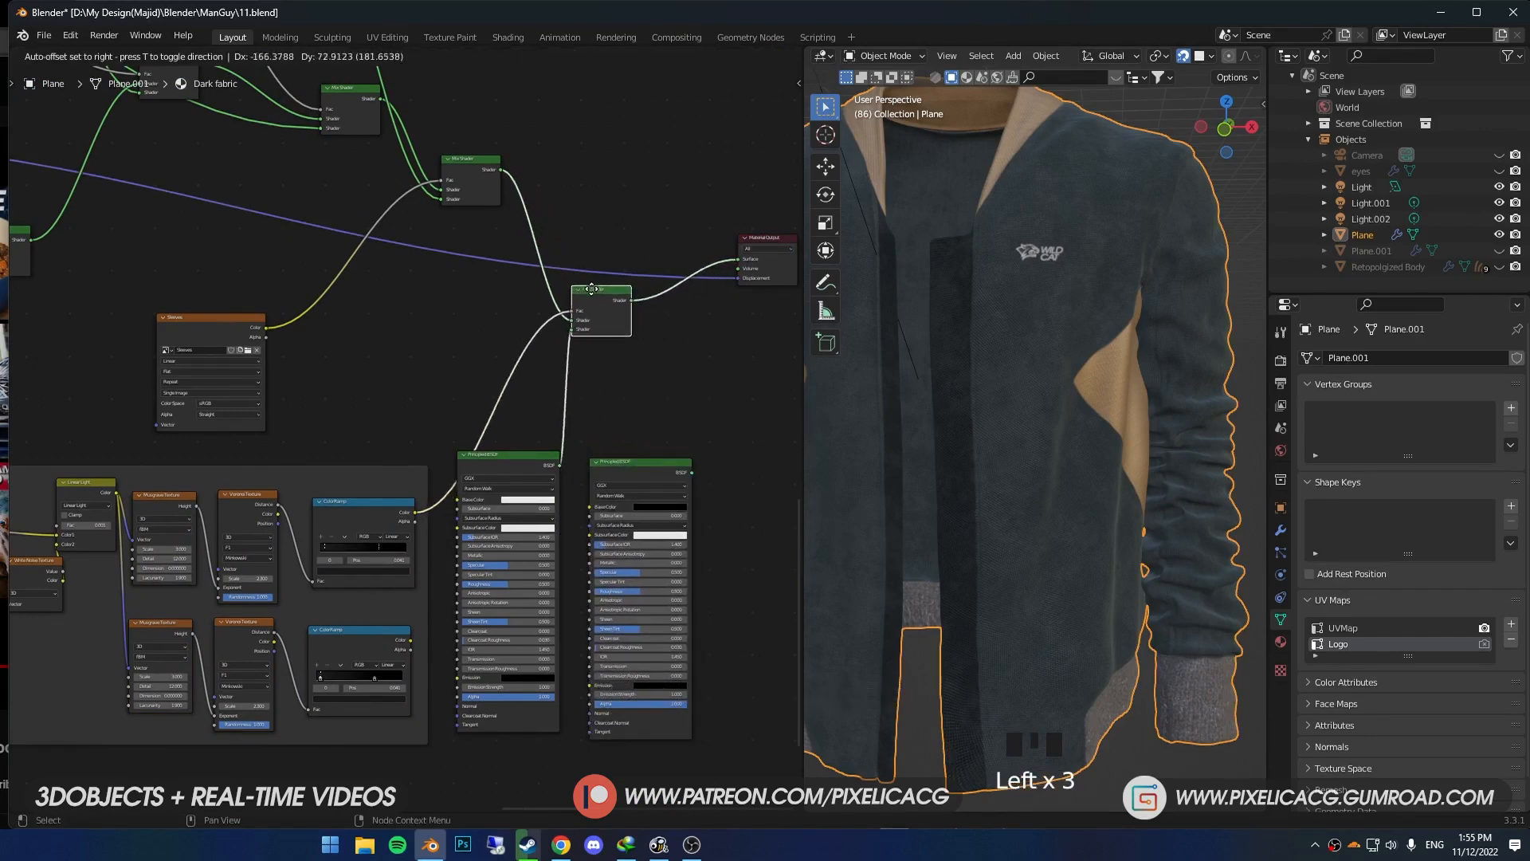
{"action": "key", "text": "shift+d"}
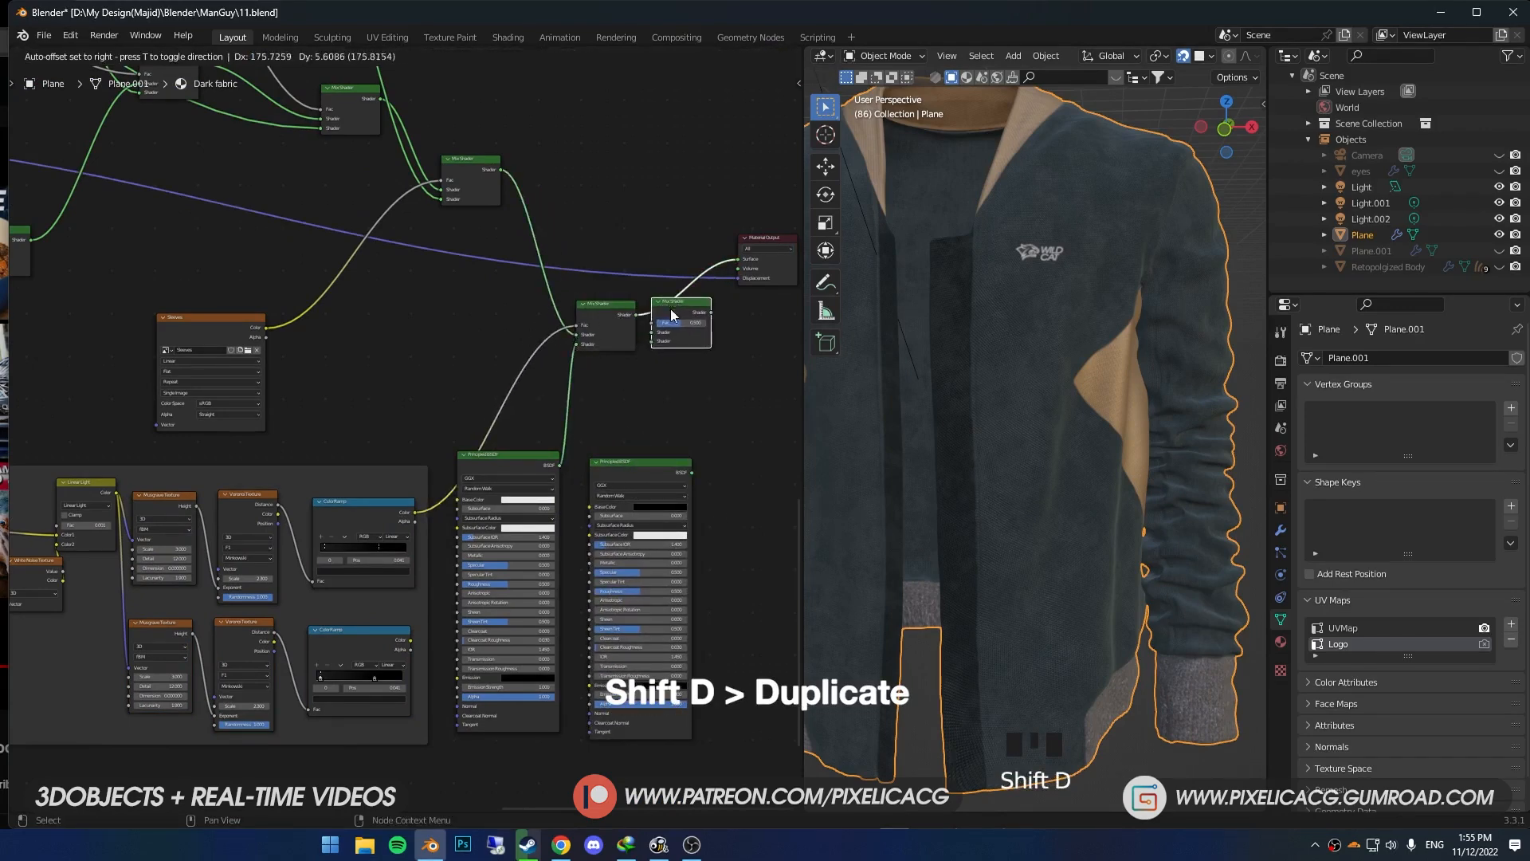
{"action": "left_click", "coordinate": [702, 318]}
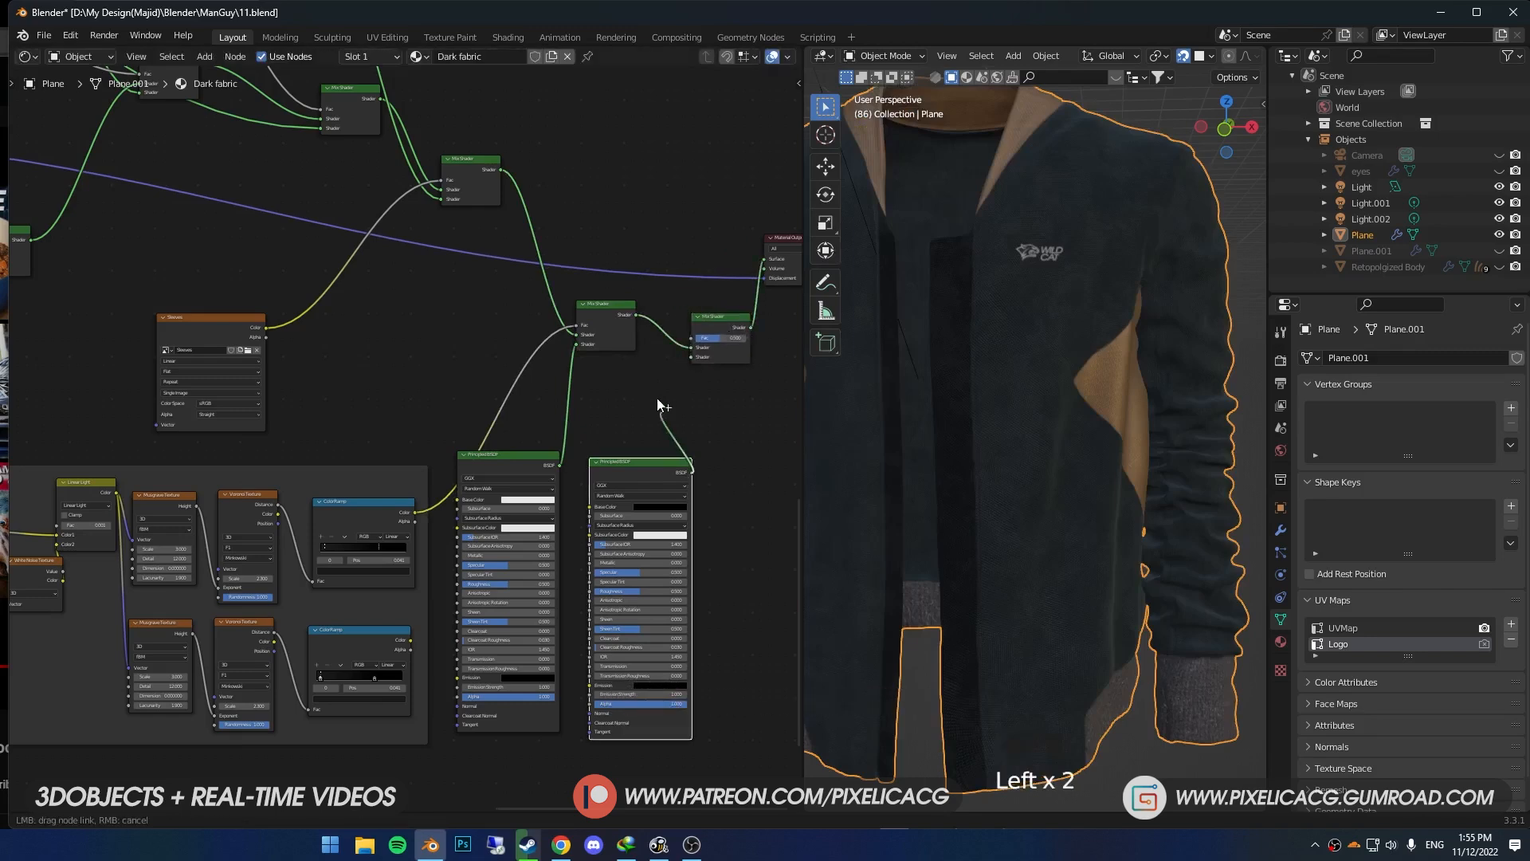
{"action": "left_click_drag", "start_coordinate": [685, 354], "coordinate": [690, 338]}
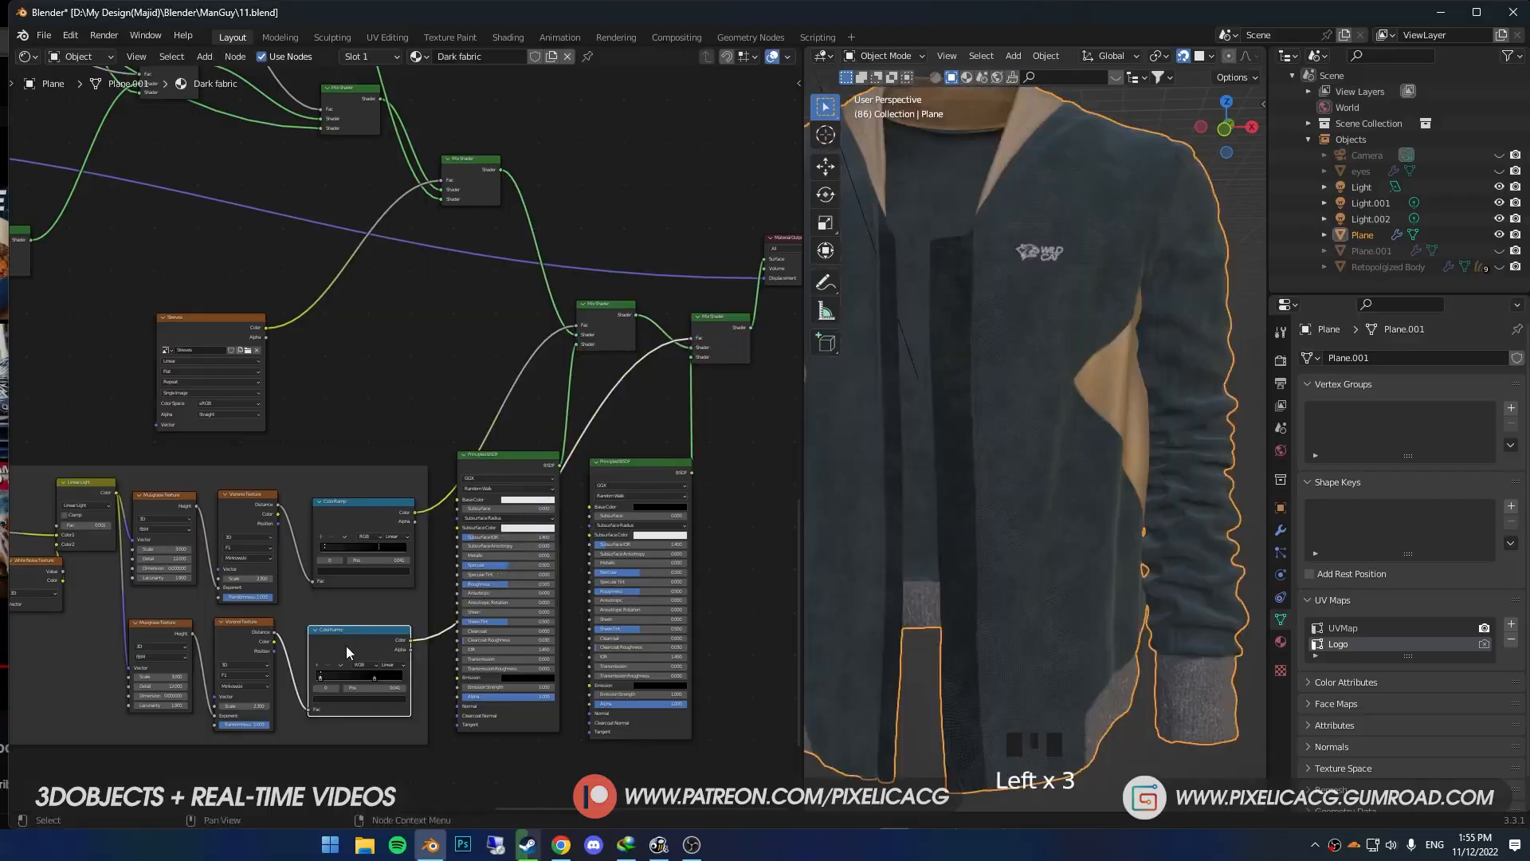
- Preview the lower ColorRamp's mask on the jacket, tune its Musgrave settings and ramp stops, and restore the final Mix Shader to the output
{"action": "left_click", "coordinate": [341, 662], "text": "ctrl+shift"}
{"action": "scroll", "coordinate": [518, 628], "scroll_direction": "up", "scroll_amount": 2}
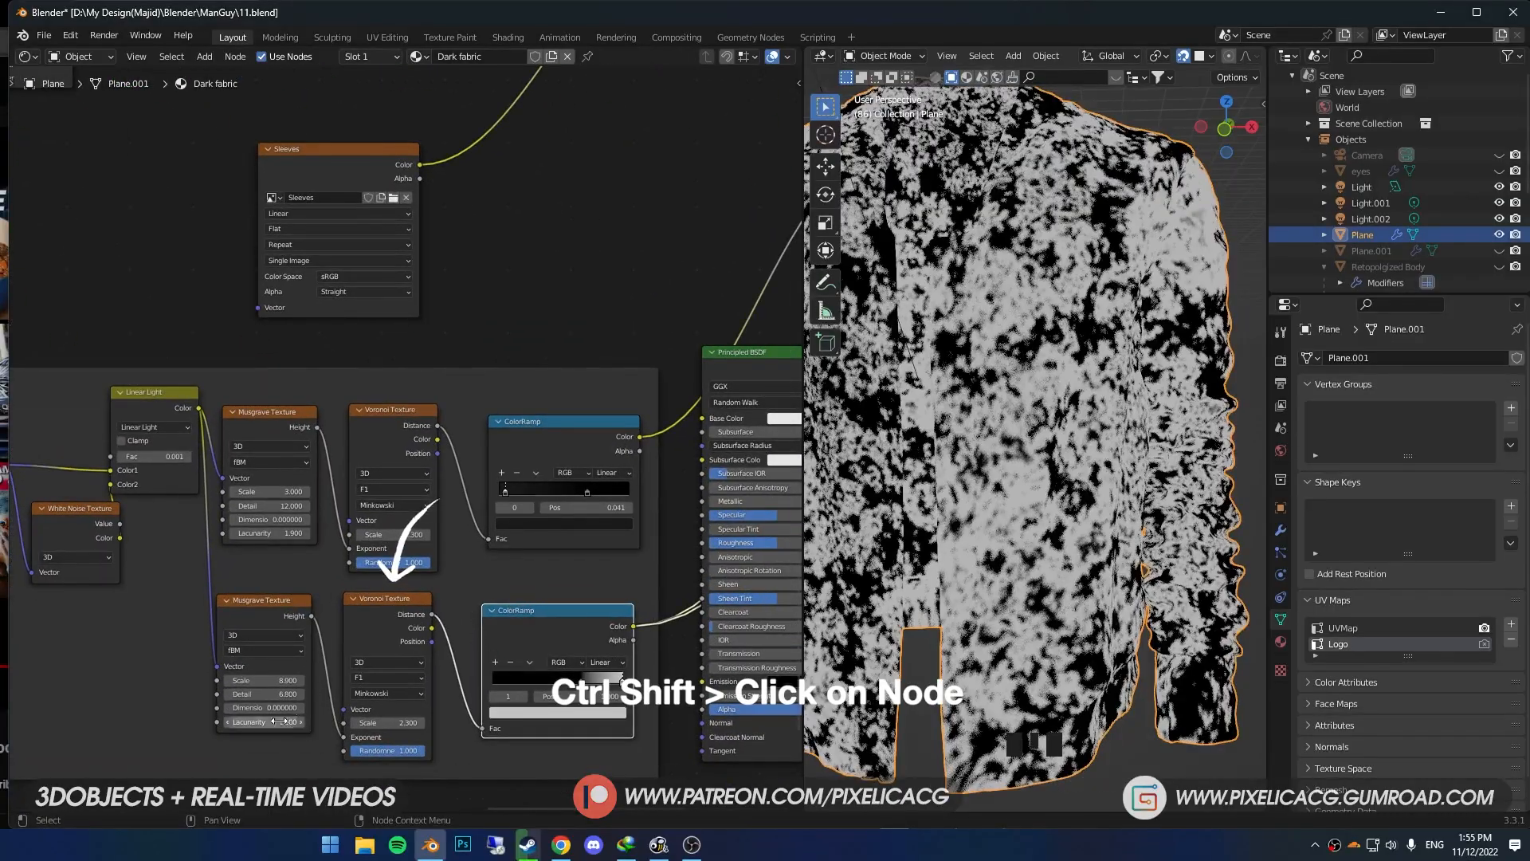
{"action": "left_click_drag", "start_coordinate": [247, 680], "coordinate": [263, 680]}
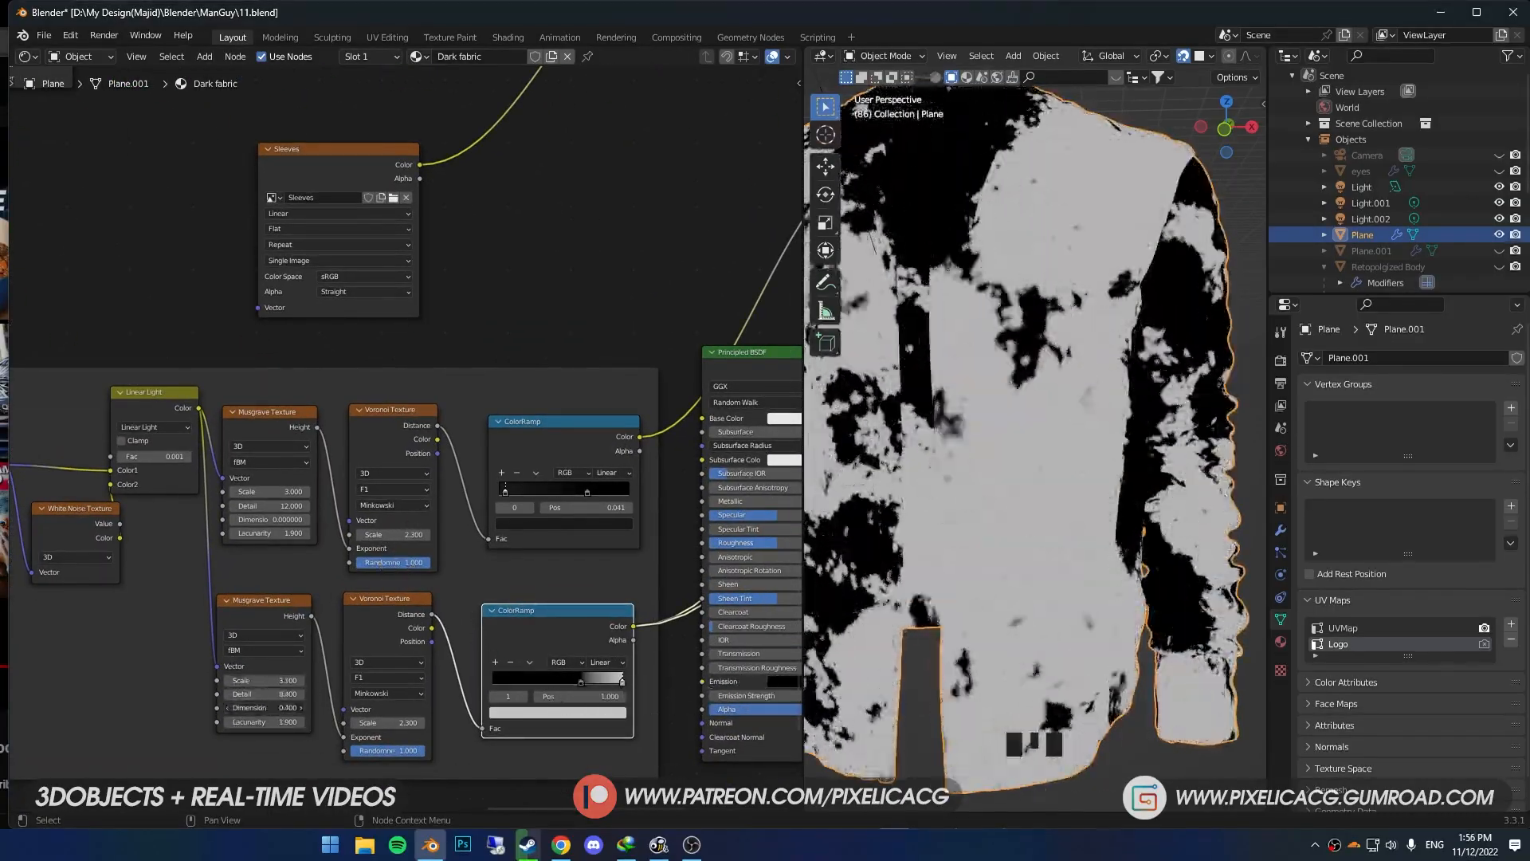
{"action": "left_click_drag", "start_coordinate": [586, 681], "coordinate": [571, 680]}
{"action": "scroll", "coordinate": [574, 486], "scroll_direction": "down", "scroll_amount": 4}
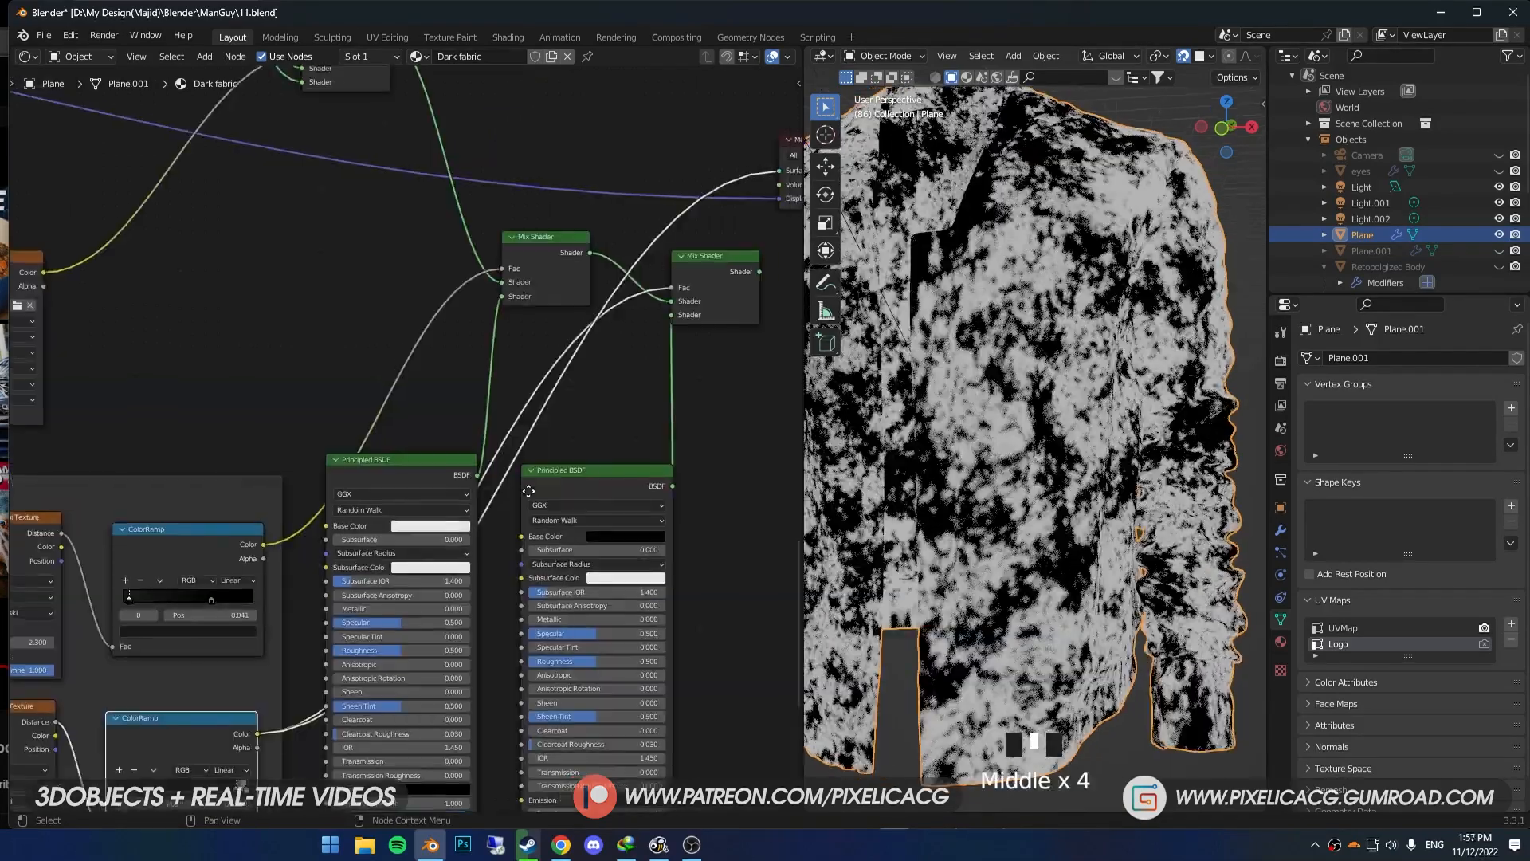
{"action": "left_click", "coordinate": [622, 258], "text": "ctrl+shift"}
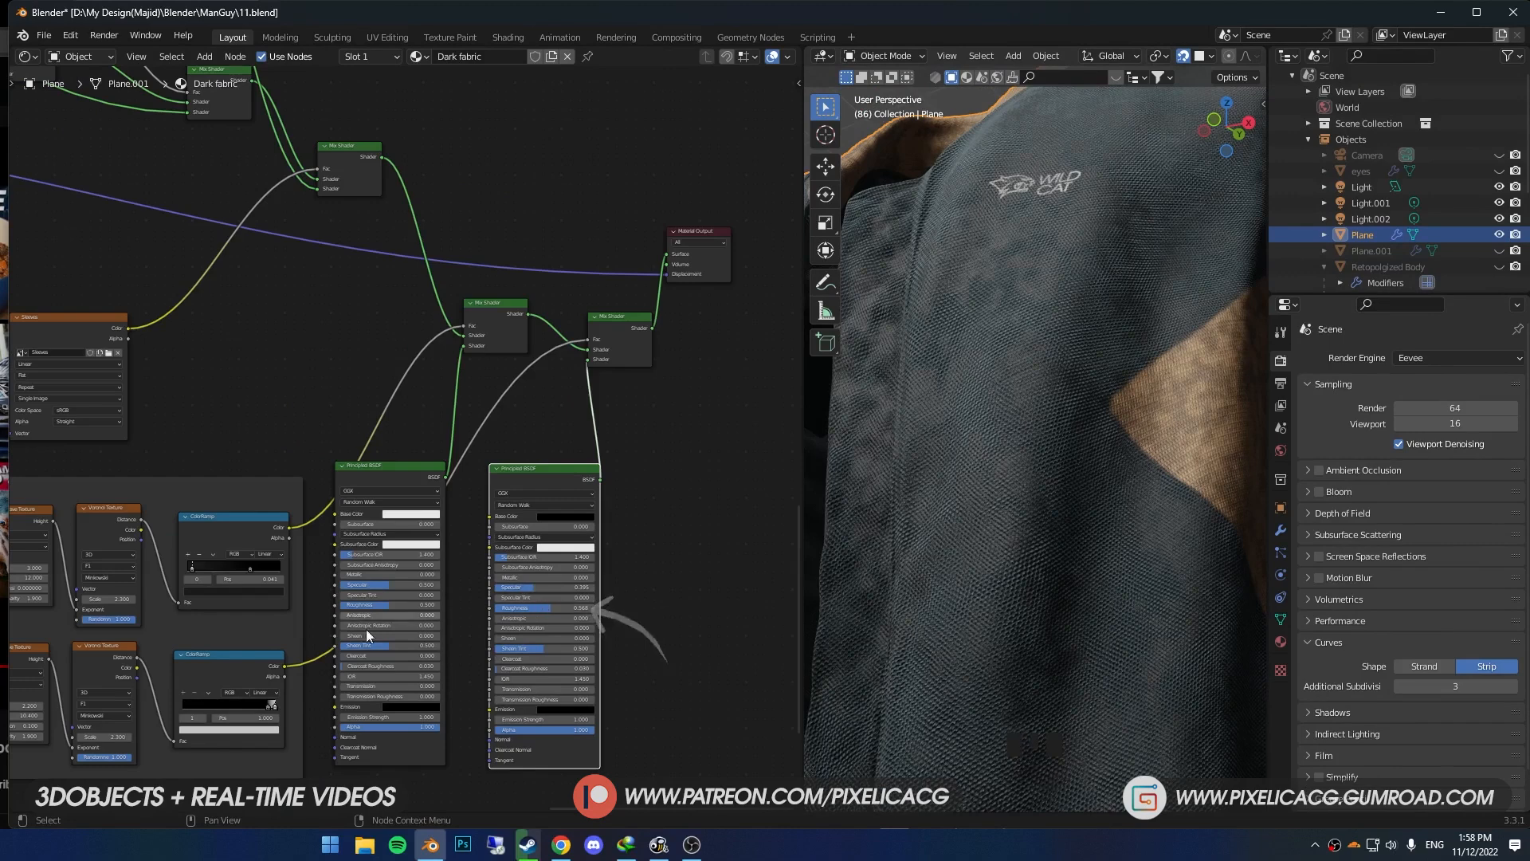
- Darken the lower ColorRamp's white stop to grey and fine-tune the first stop of the upper ColorRamp
{"action": "left_click", "coordinate": [251, 732]}
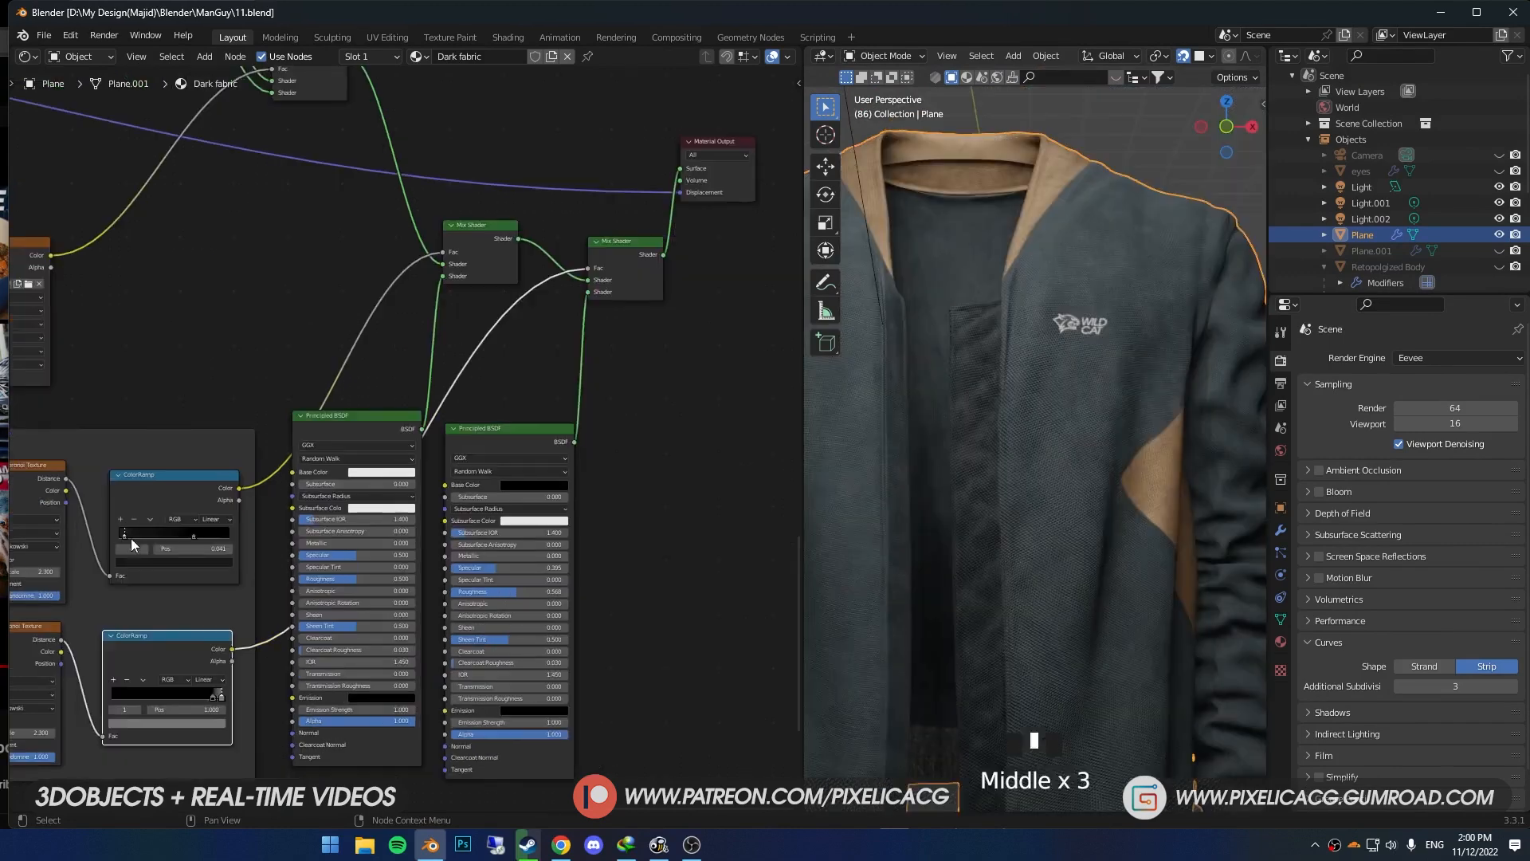
{"action": "left_click", "coordinate": [142, 562]}
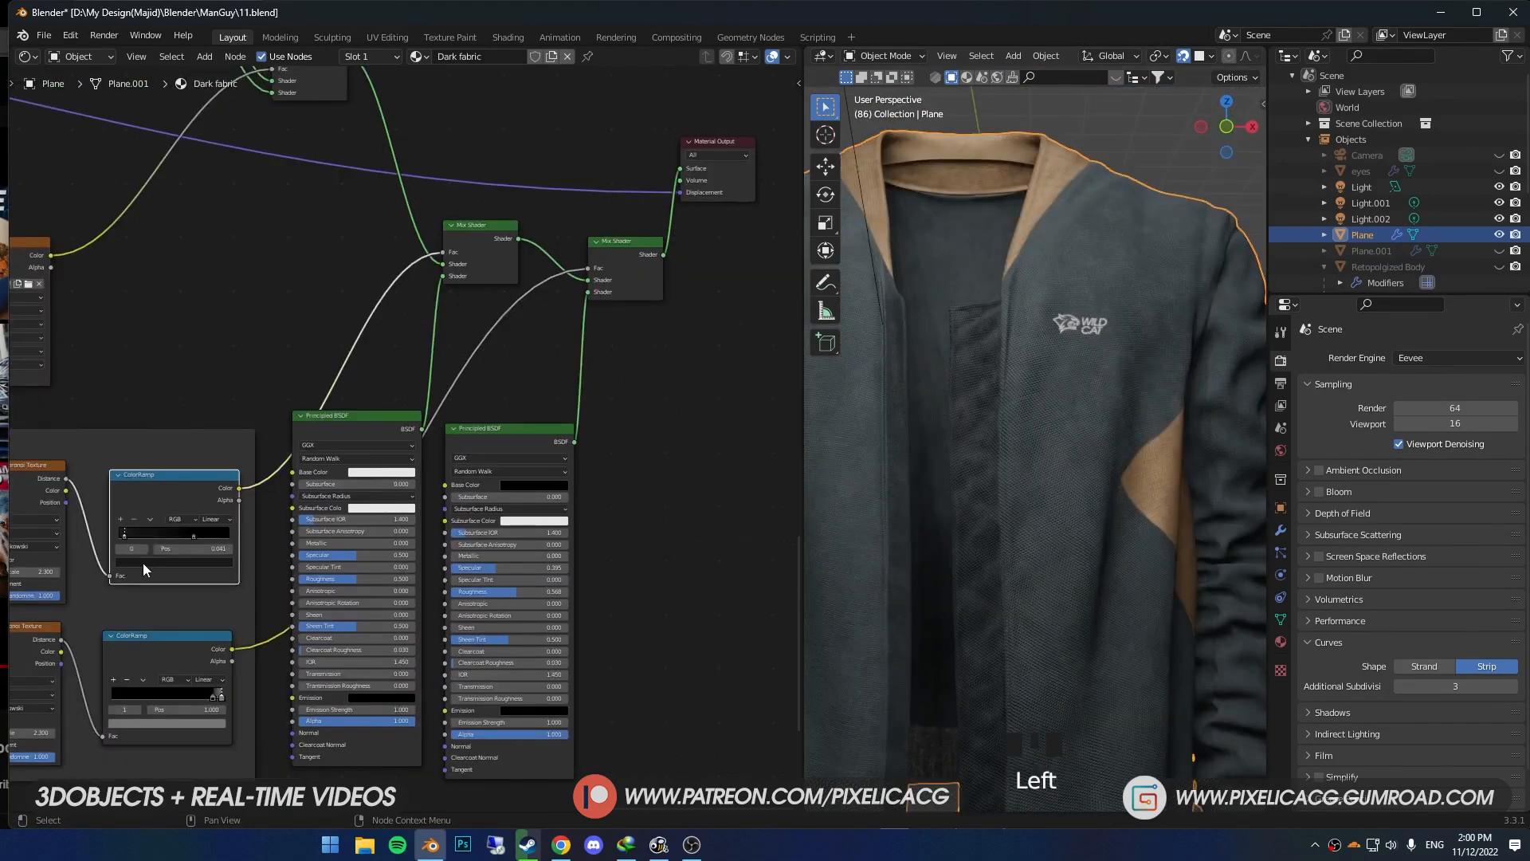
{"action": "left_click", "coordinate": [124, 476]}
{"action": "left_click_drag", "start_coordinate": [123, 475], "coordinate": [123, 474]}
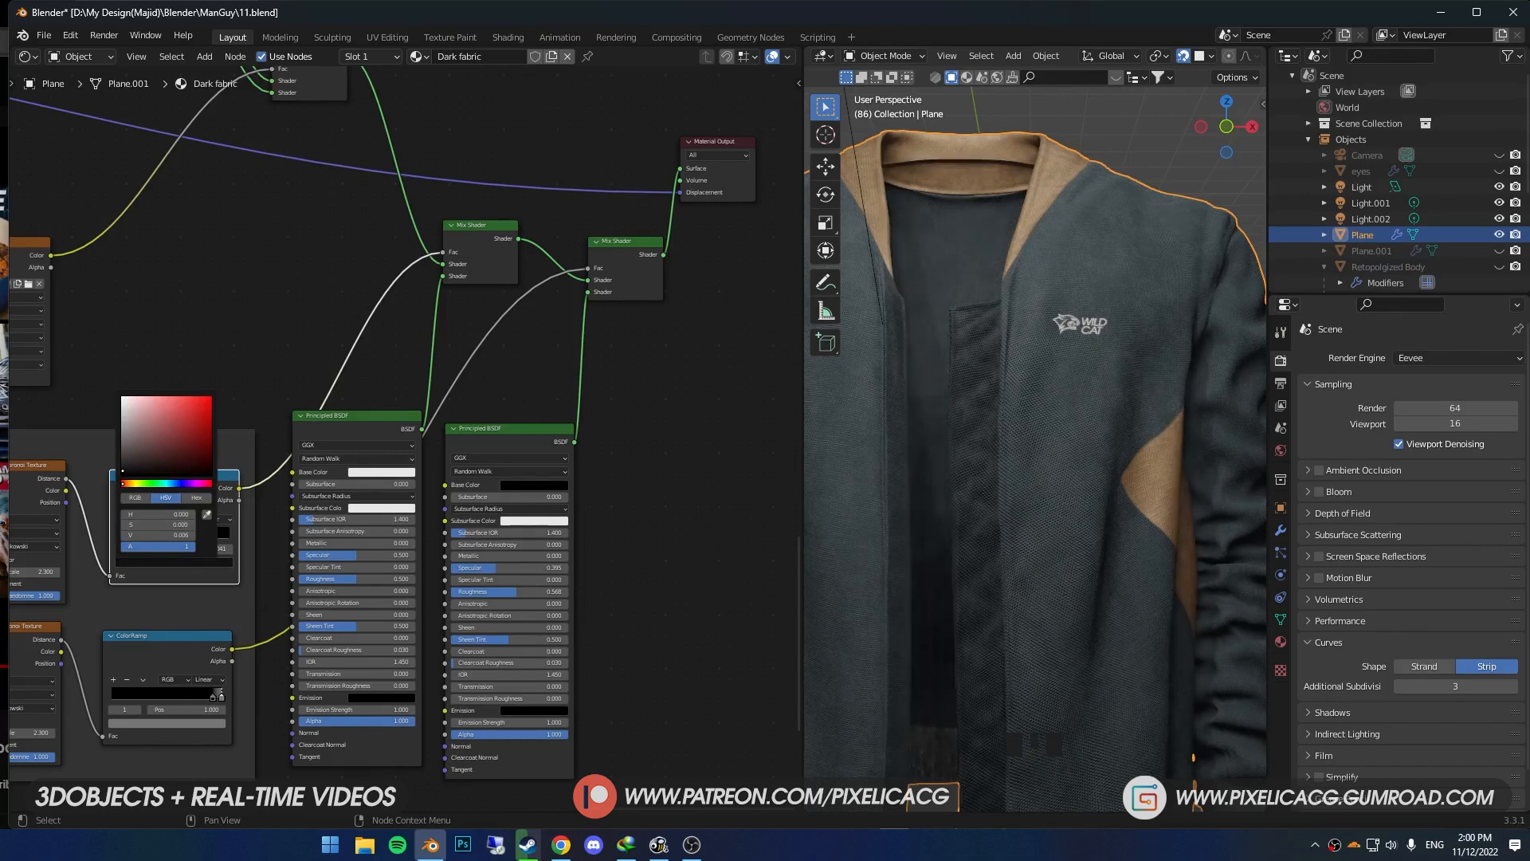
- Save the file and inspect the jacket's worn fabric from the front and the side
{"action": "middle_click_drag", "start_coordinate": [953, 532], "coordinate": [963, 537]}
{"action": "scroll", "coordinate": [968, 534], "scroll_direction": "down", "scroll_amount": 2}
{"action": "scroll", "coordinate": [1001, 548], "scroll_direction": "up", "scroll_amount": 2}
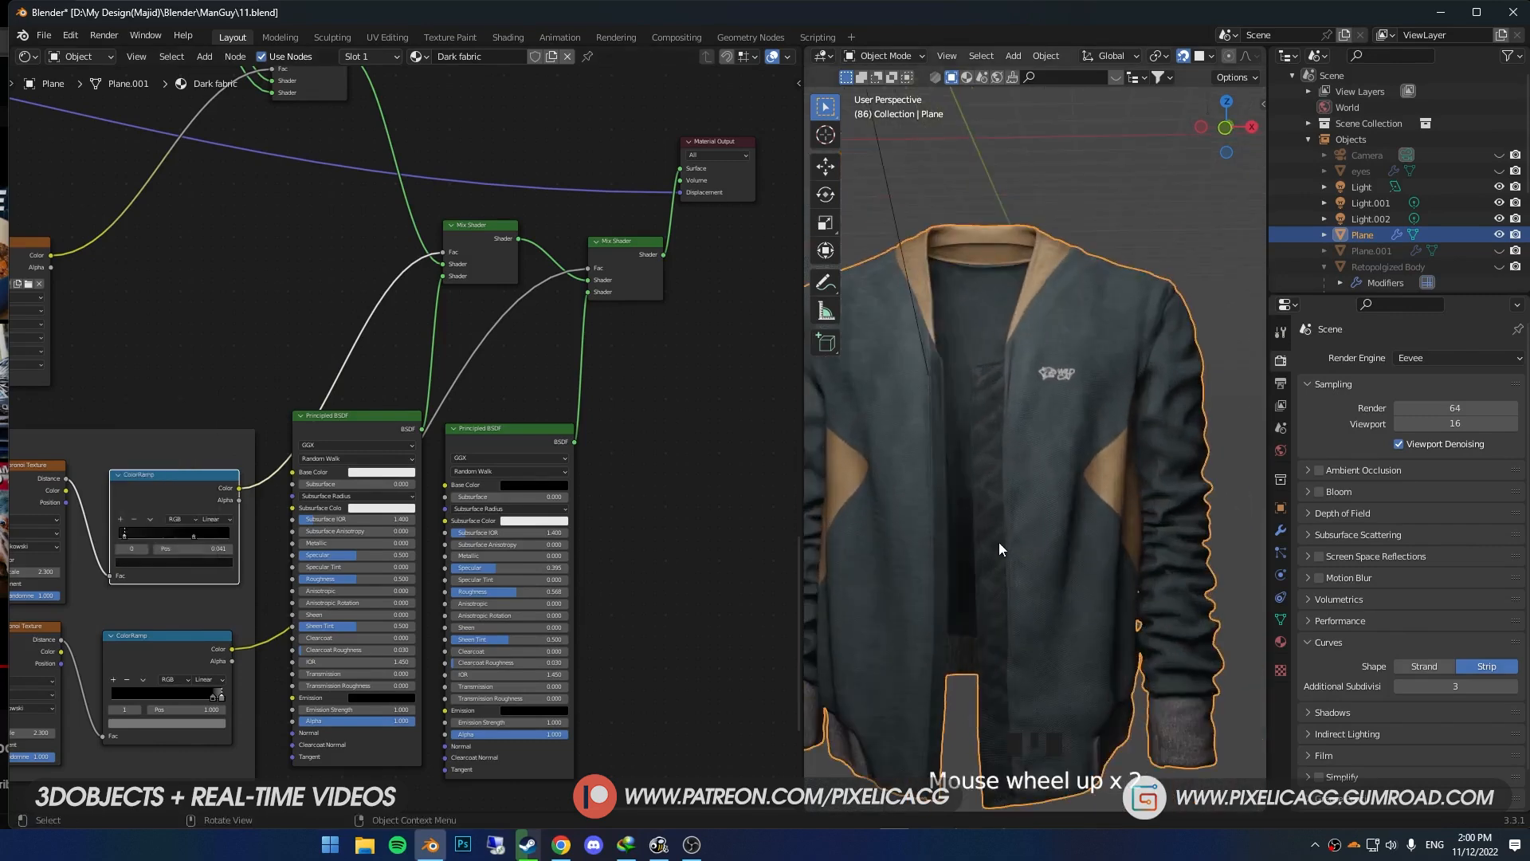
{"action": "key", "text": "ctrl+s"}
{"action": "middle_click_drag", "start_coordinate": [916, 601], "coordinate": [1065, 607]}
{"action": "scroll", "coordinate": [981, 461], "scroll_direction": "up", "scroll_amount": 2}
{"action": "middle_click_drag", "start_coordinate": [982, 461], "coordinate": [1049, 541]}
{"action": "scroll", "coordinate": [1037, 540], "scroll_direction": "down", "scroll_amount": 2}
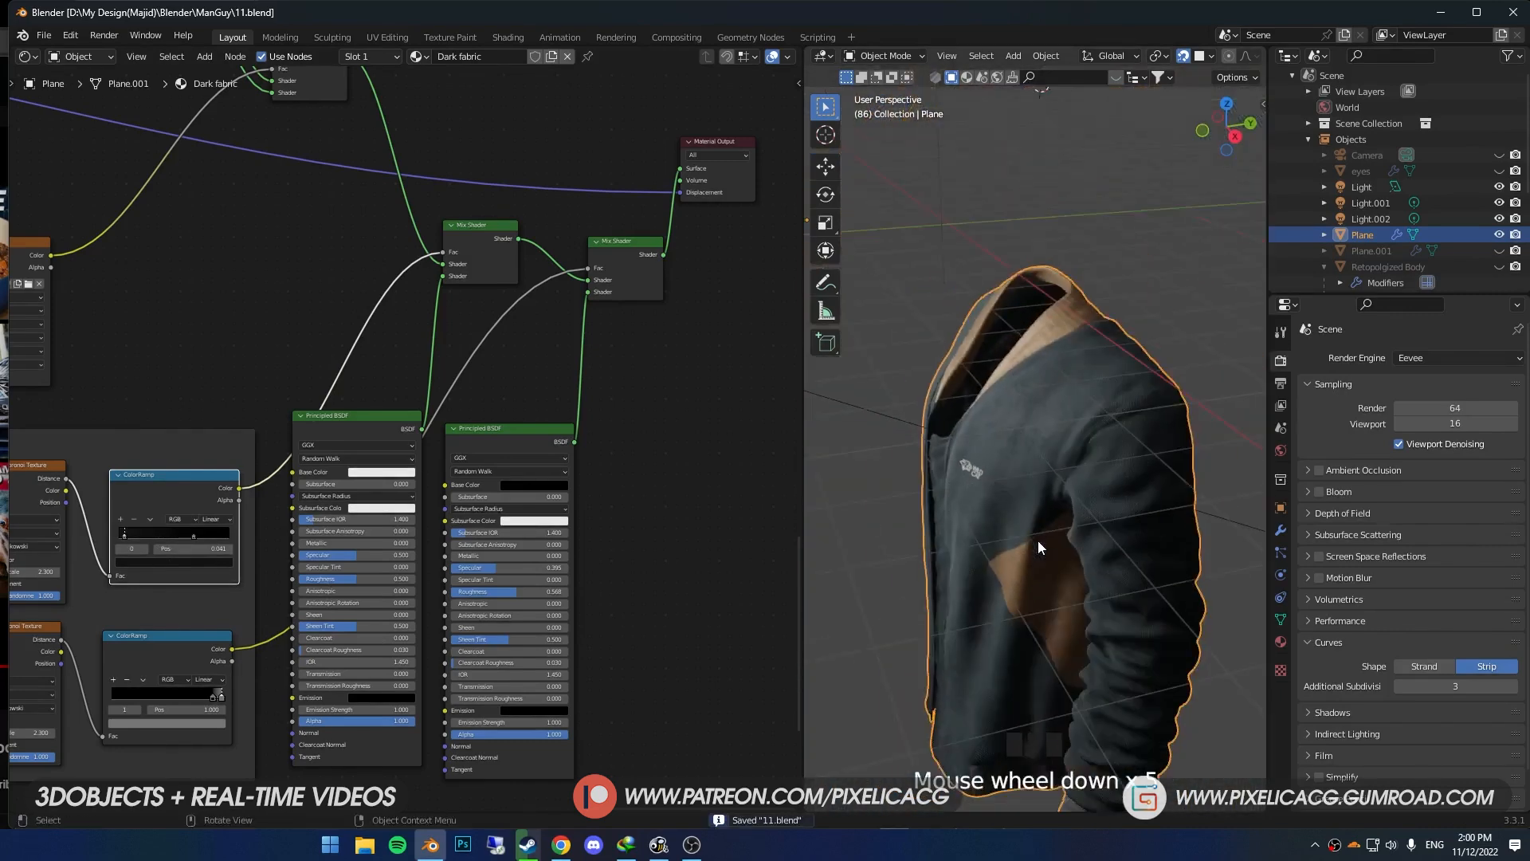
{"action": "scroll", "coordinate": [1012, 548], "scroll_direction": "up", "scroll_amount": 2}
{"action": "scroll", "coordinate": [940, 548], "scroll_direction": "down", "scroll_amount": 1}
- Adjust the roughness of both dirt Principled BSDFs, setting the black one to 0.773
{"action": "mouse_move", "coordinate": [351, 578]}
{"action": "left_mouse_down"}
{"action": "mouse_move", "coordinate": [375, 578]}
{"action": "mouse_move", "coordinate": [355, 578]}
{"action": "left_mouse_up"}
{"action": "left_click_drag", "start_coordinate": [517, 592], "coordinate": [438, 595]}
{"action": "scroll", "coordinate": [929, 459], "scroll_direction": "up", "scroll_amount": 2}
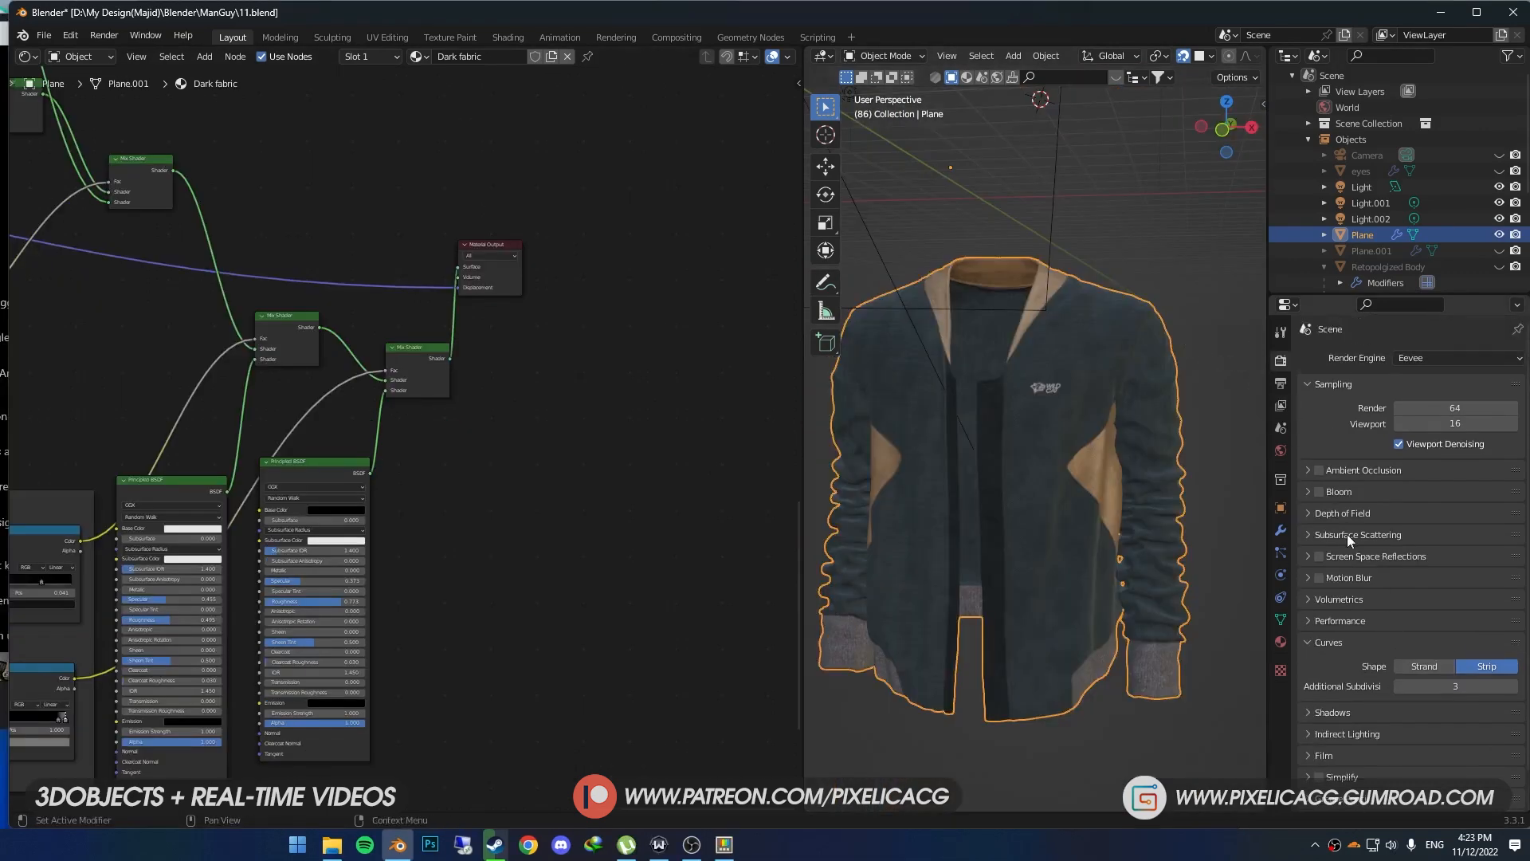
- Switch the render engine to Cycles and open the Bake settings
{"action": "left_click", "coordinate": [1433, 358]}
{"action": "left_click", "coordinate": [1425, 410]}
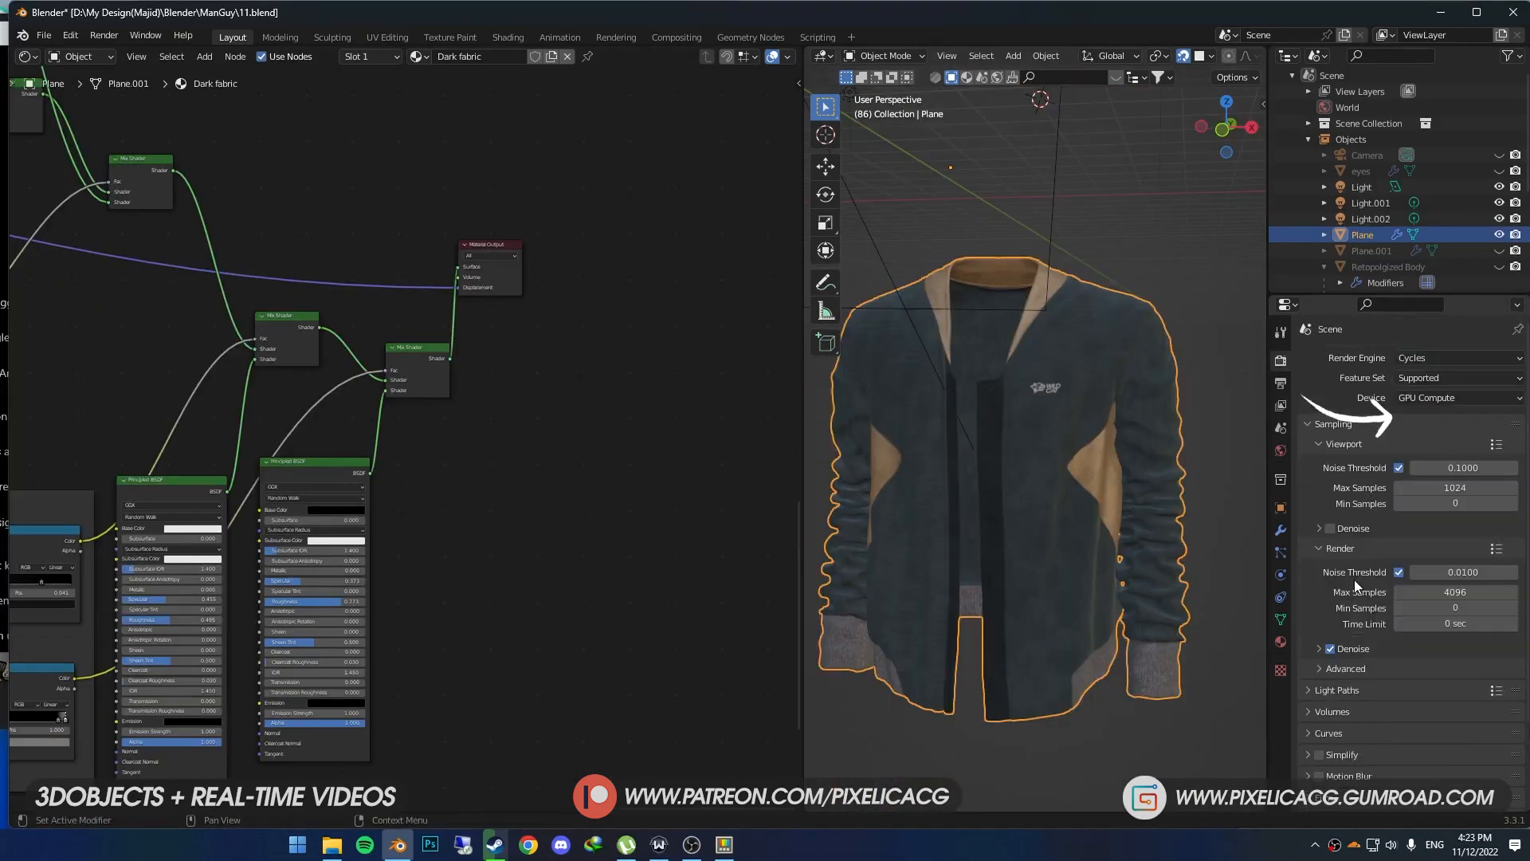
{"action": "scroll", "coordinate": [1396, 698], "scroll_direction": "down", "scroll_amount": 1}
{"action": "scroll", "coordinate": [1395, 732], "scroll_direction": "down", "scroll_amount": 2}
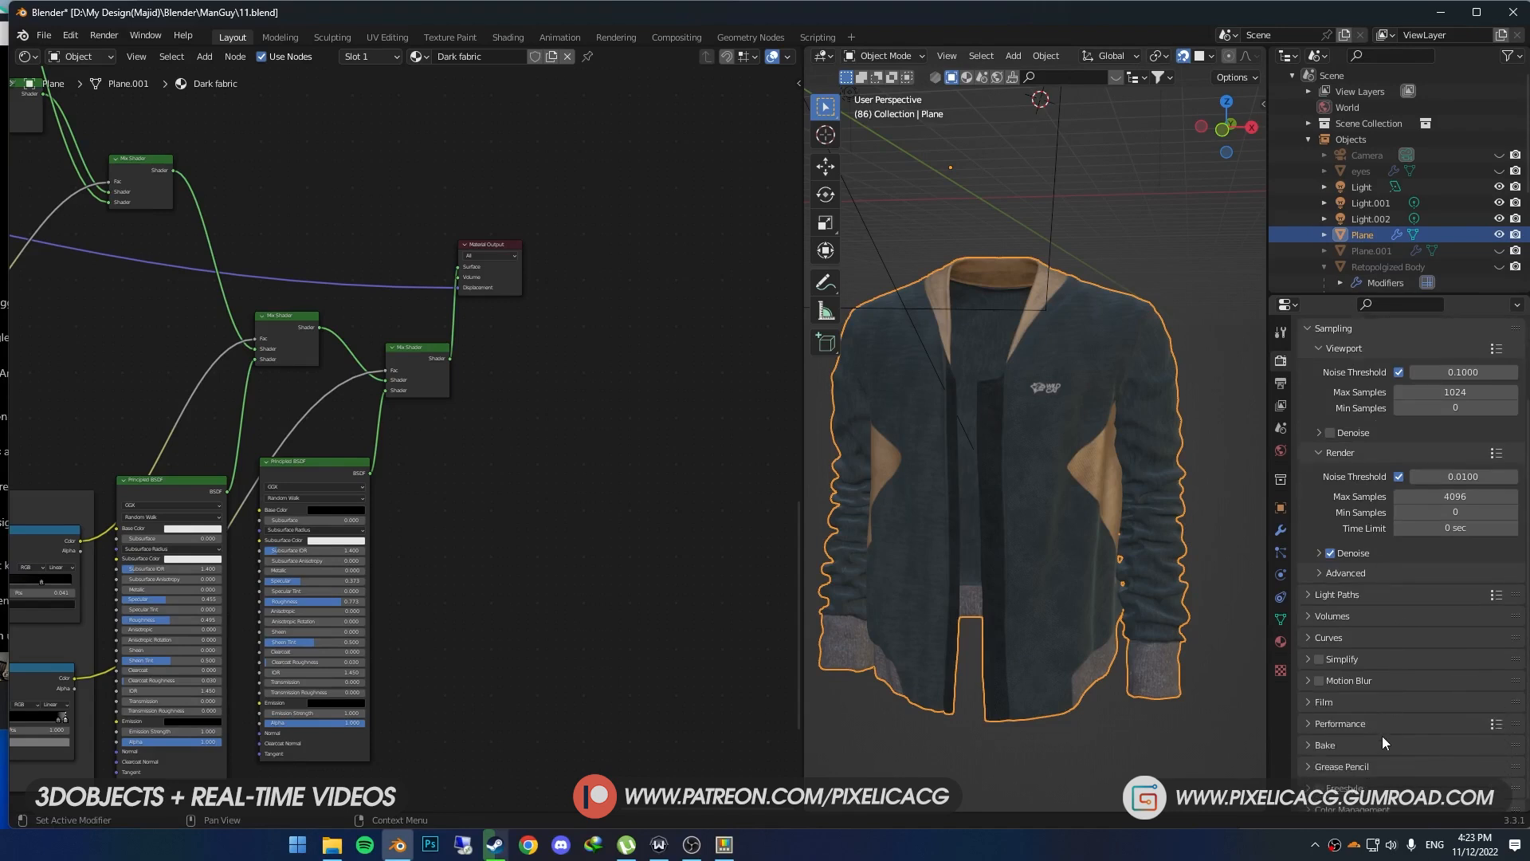
{"action": "left_click", "coordinate": [1346, 744]}
- Set the bake type to Diffuse with the direct and indirect contributions off, leaving only color
{"action": "scroll", "coordinate": [1351, 733], "scroll_direction": "down", "scroll_amount": 5}
{"action": "left_click", "coordinate": [1419, 649]}
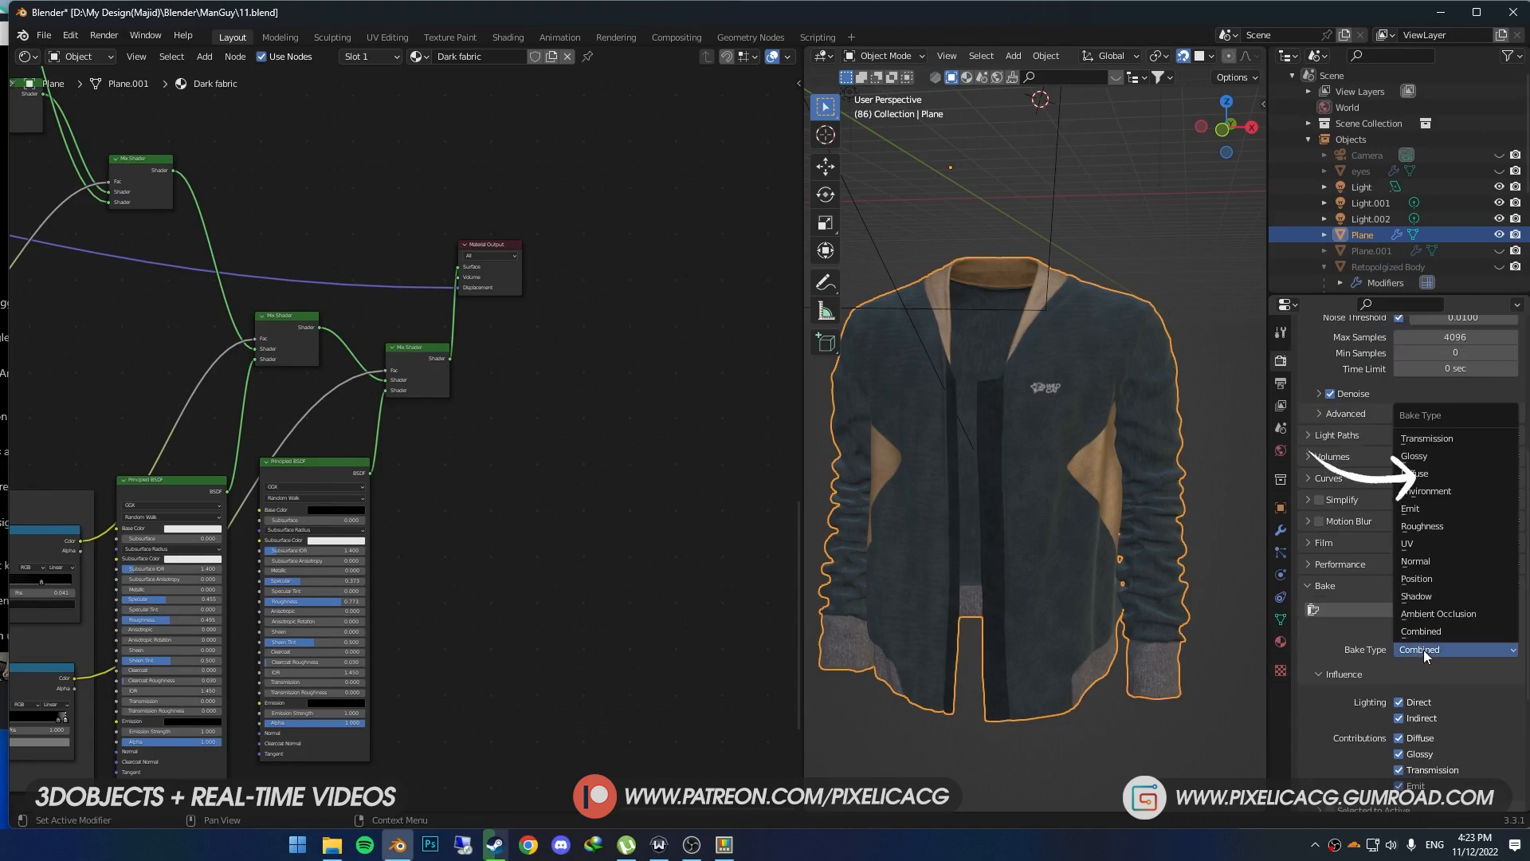
{"action": "left_click", "coordinate": [1427, 473]}
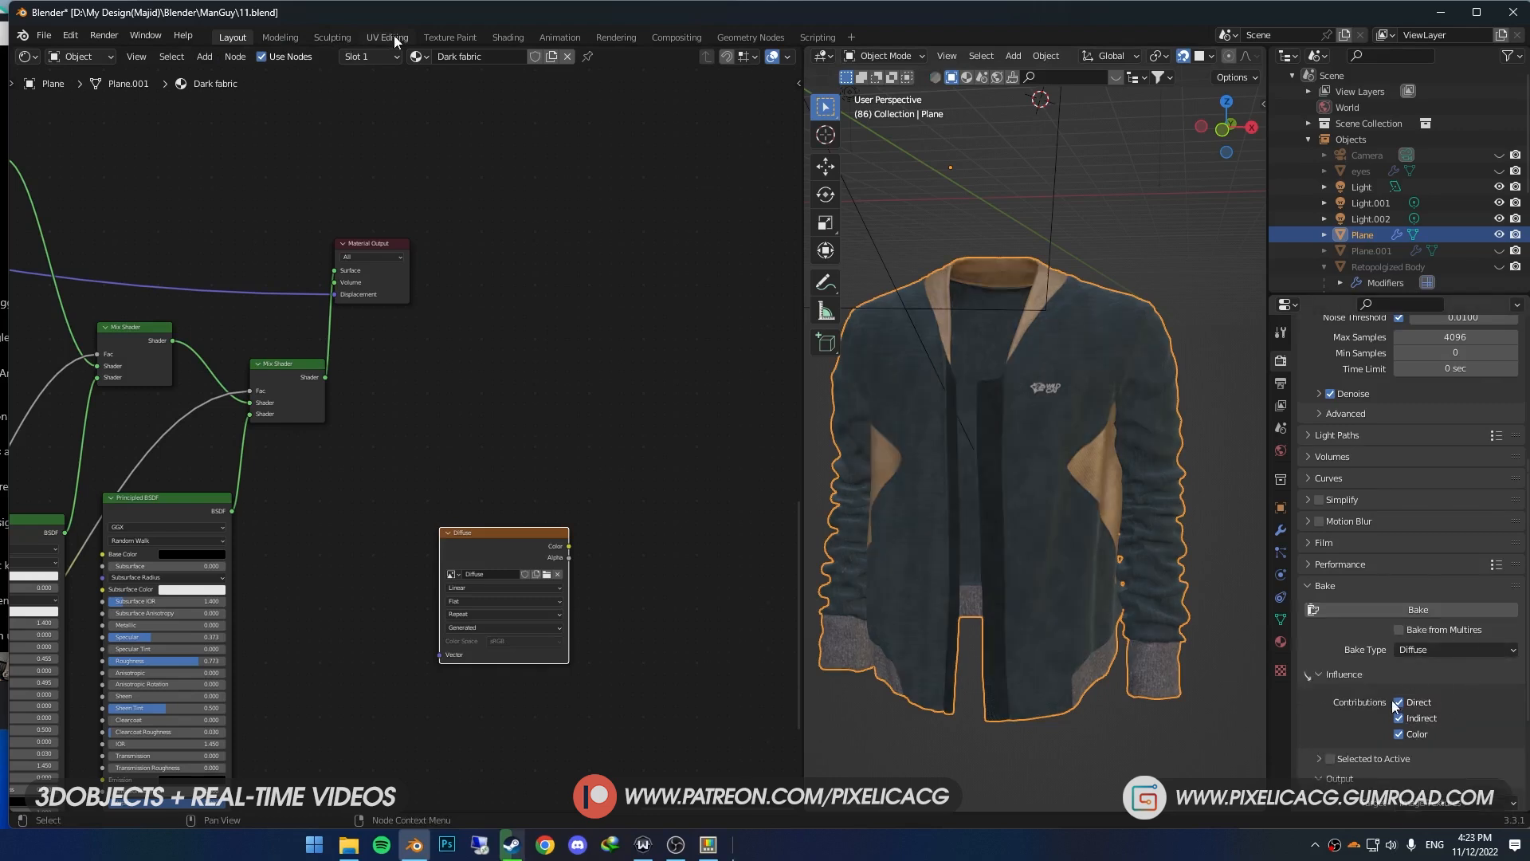
{"action": "left_click", "coordinate": [1398, 702]}
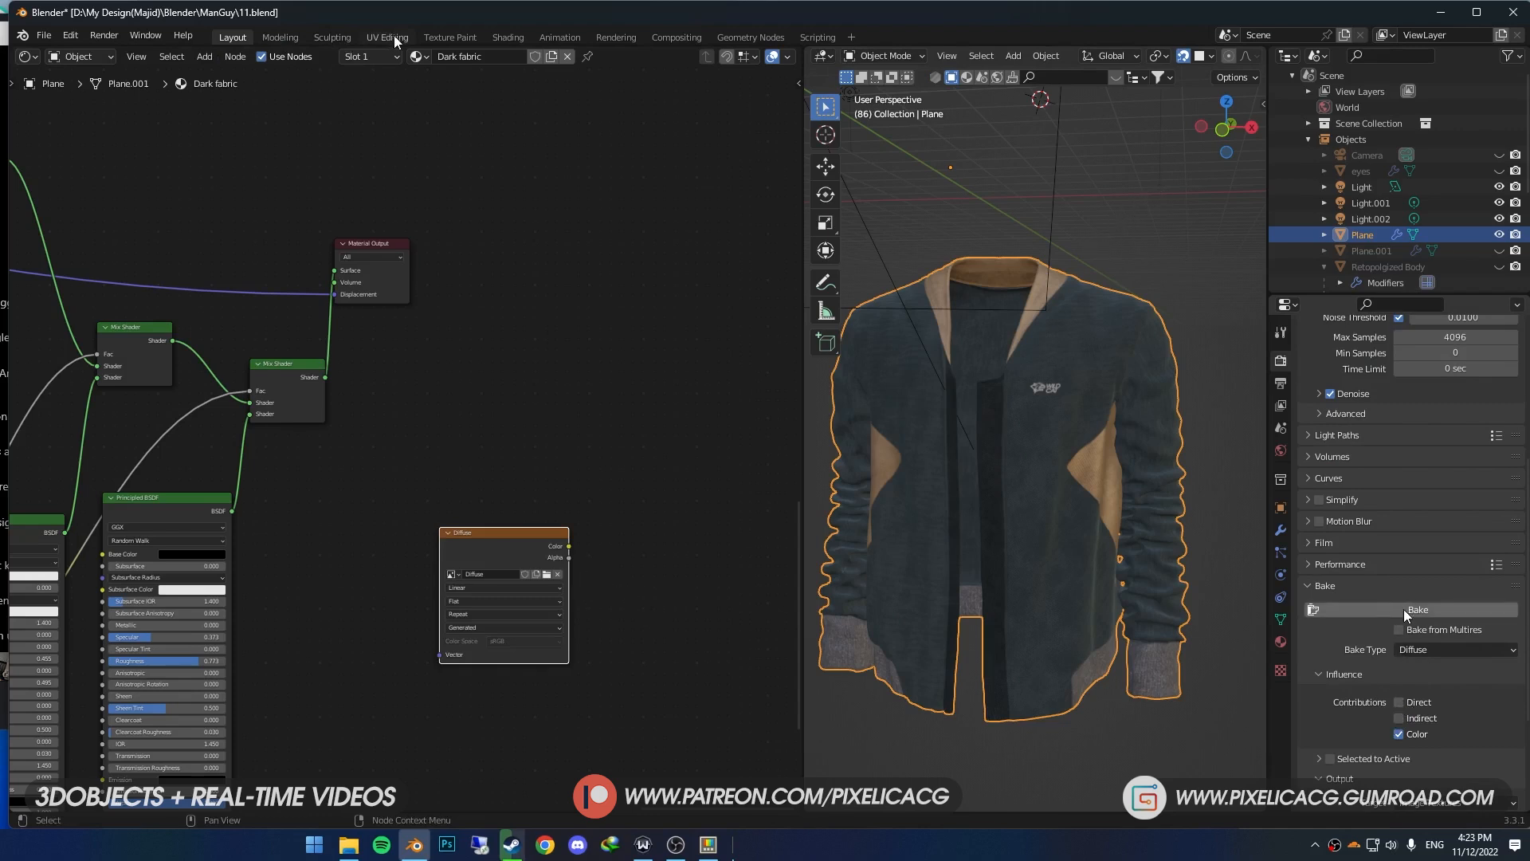
- Set the bake type to Emit and connect each material's final base color output to its Principled BSDF's Emission input
{"action": "left_click", "coordinate": [1422, 649]}
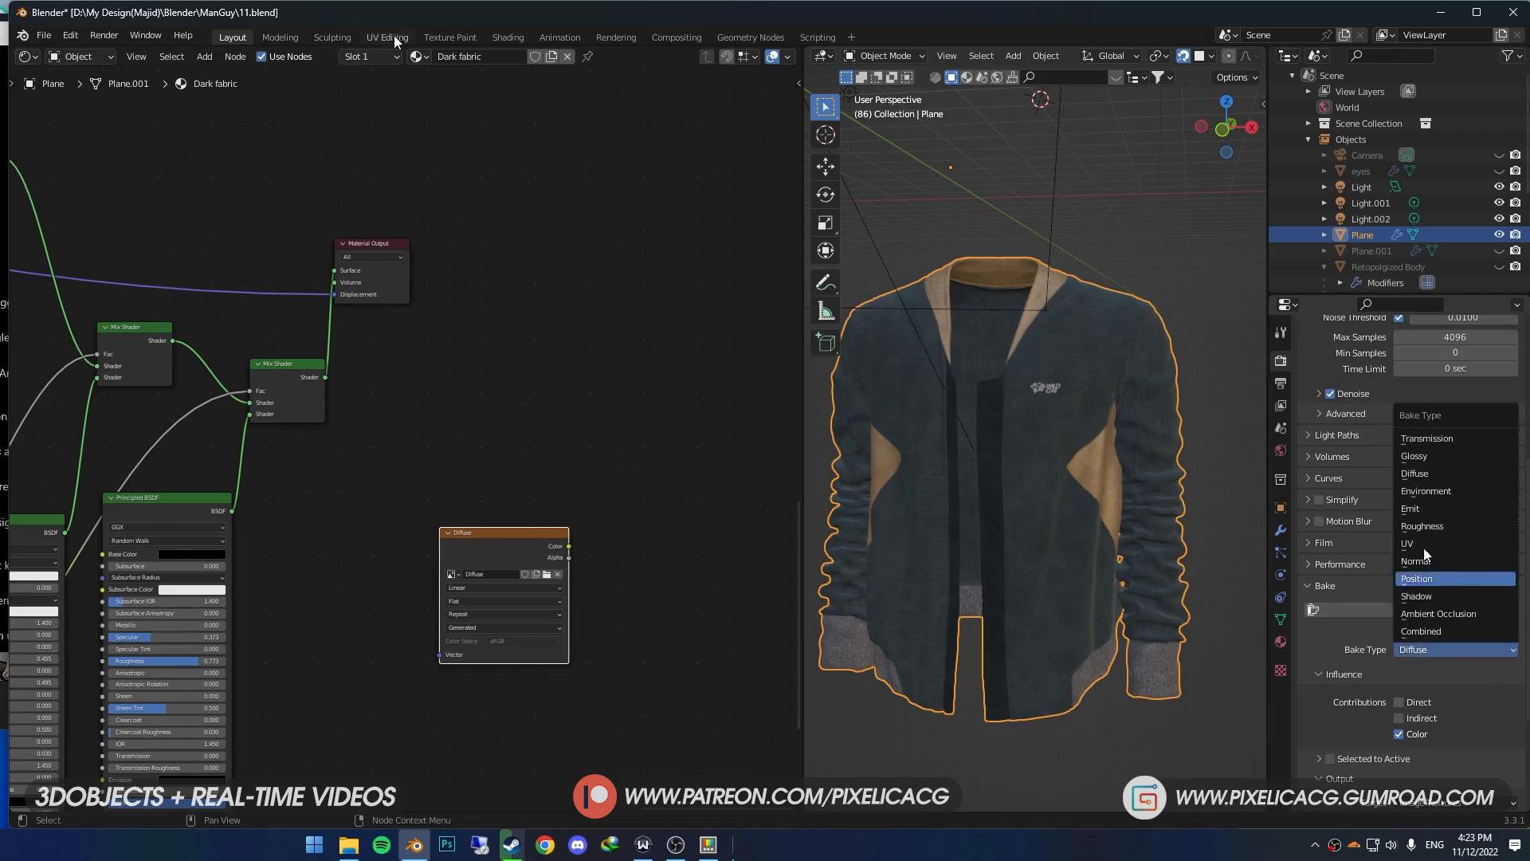
{"action": "left_click", "coordinate": [1439, 507]}
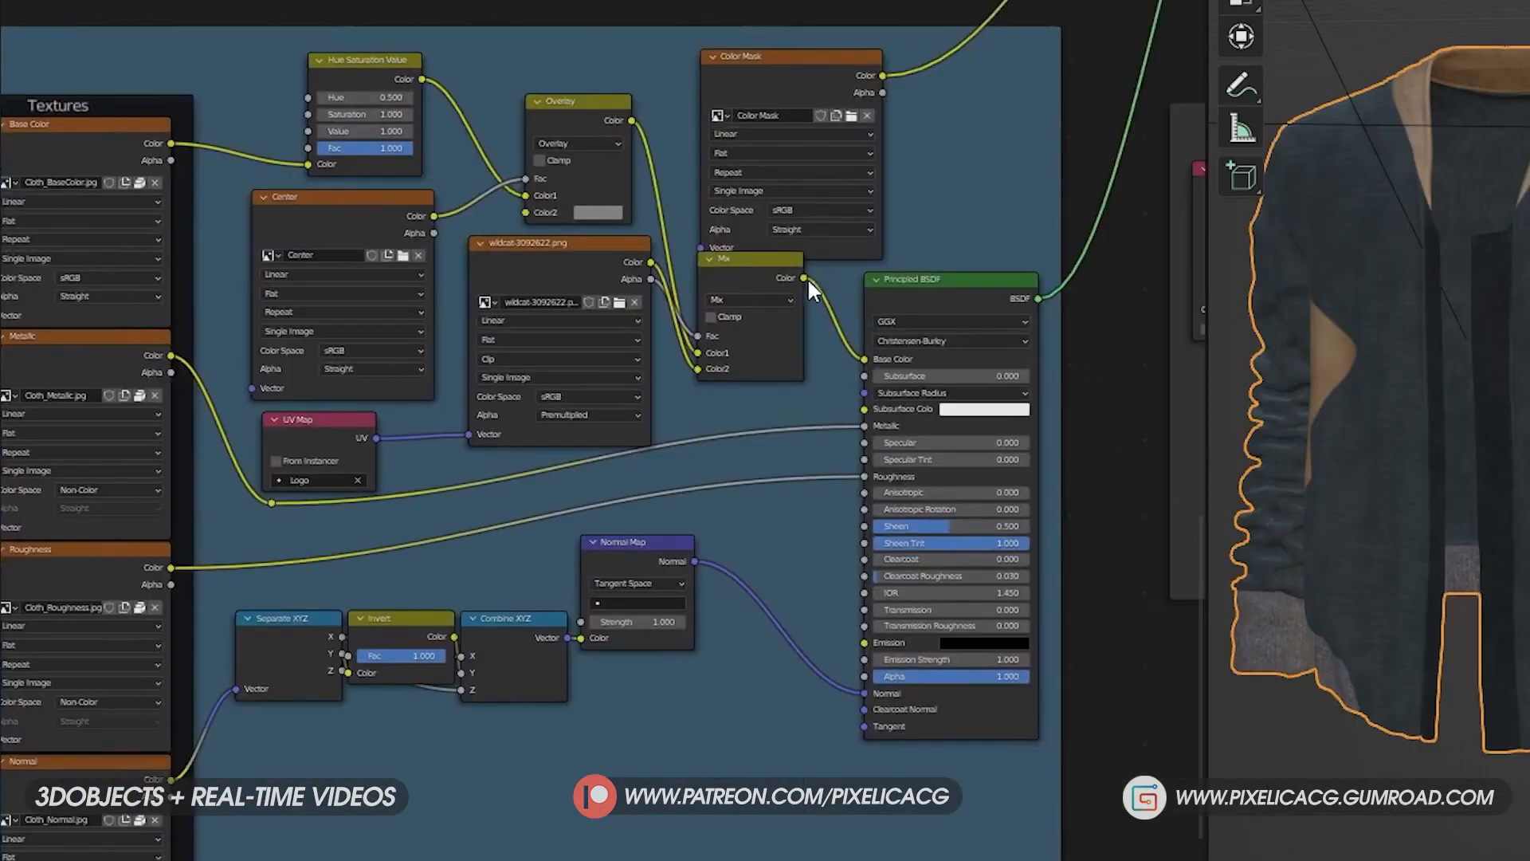
{"action": "left_click_drag", "start_coordinate": [805, 279], "coordinate": [864, 643]}
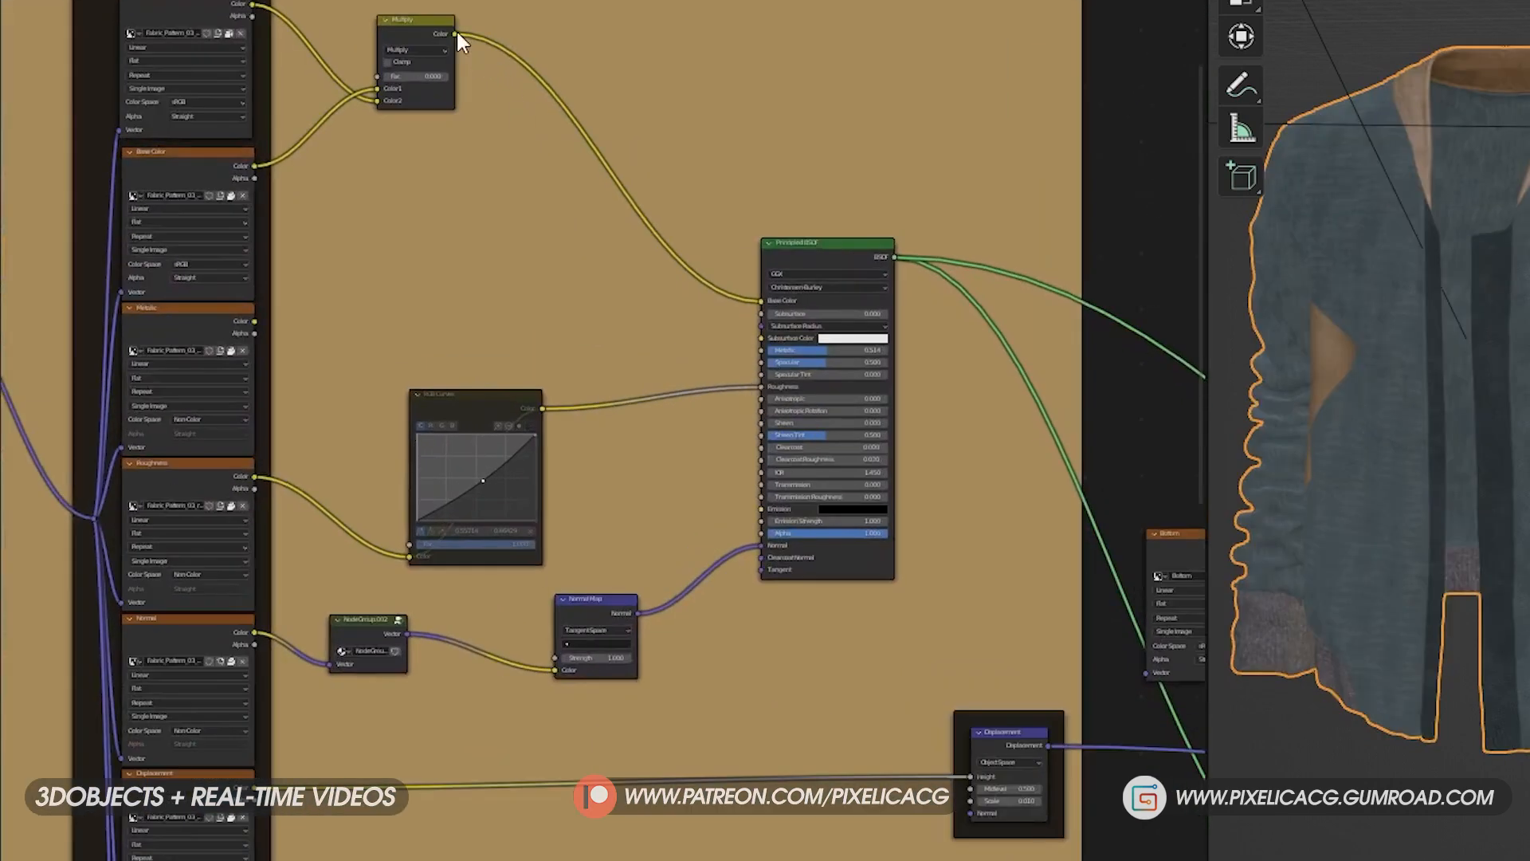
{"action": "left_click_drag", "start_coordinate": [455, 32], "coordinate": [758, 509]}
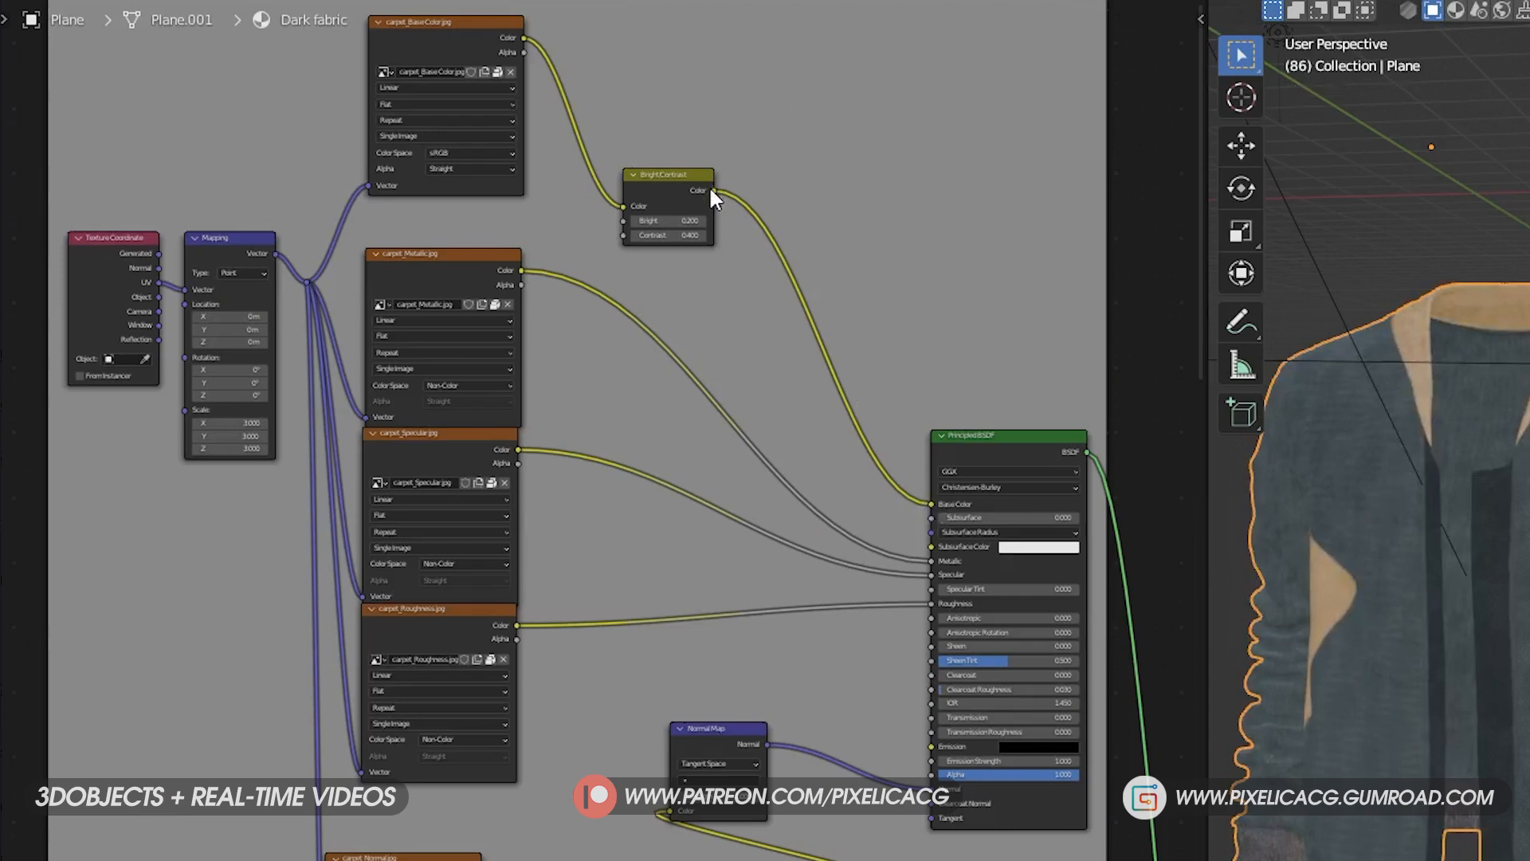
{"action": "left_click_drag", "start_coordinate": [713, 191], "coordinate": [931, 748]}
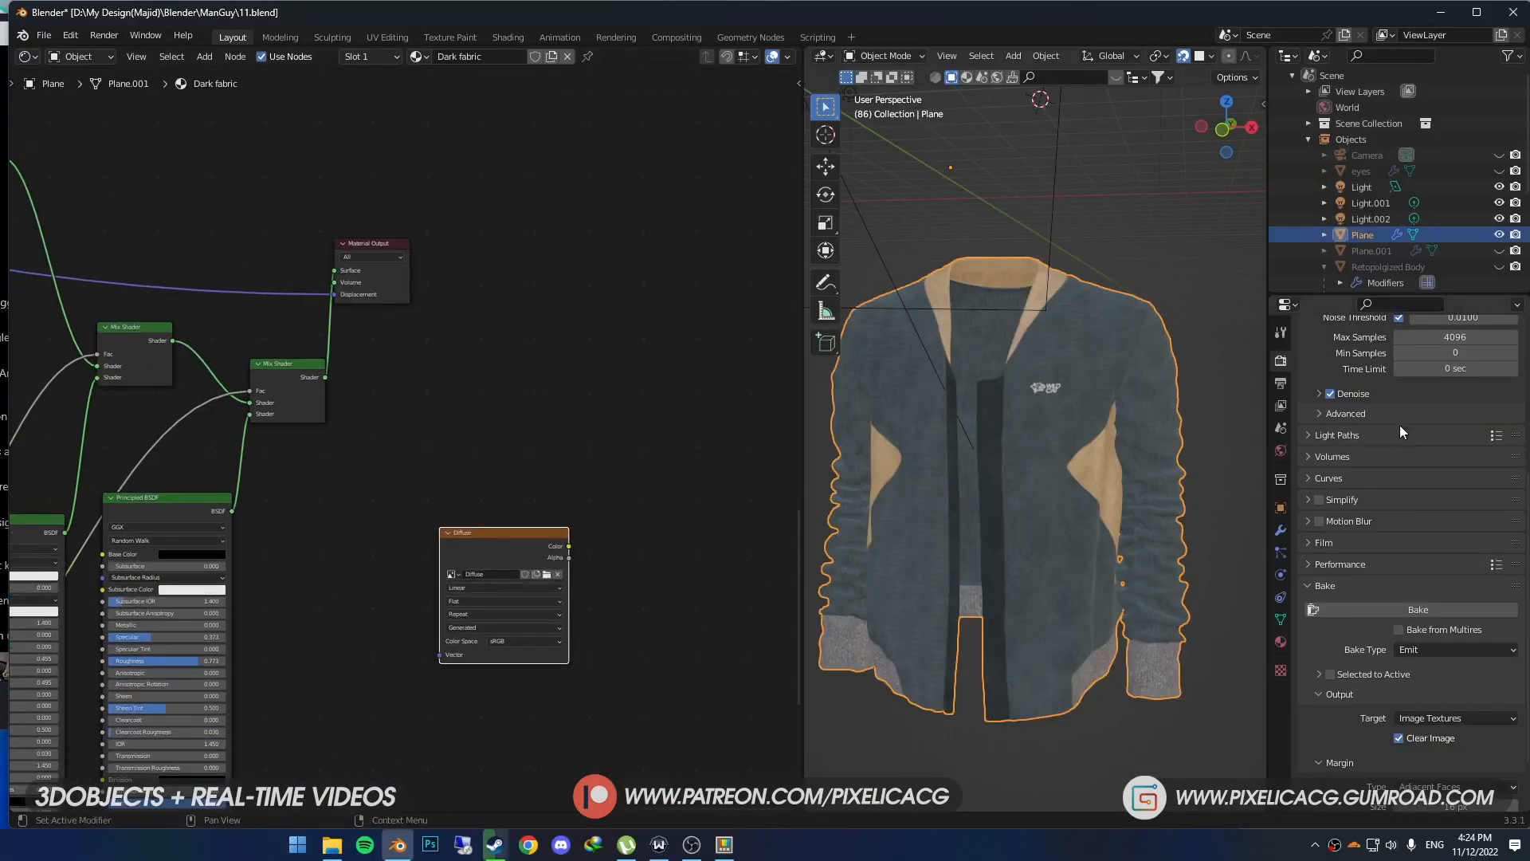
- Bake the emission into the Diffuse image texture and switch to the UV Editing workspace to see it
{"action": "left_click", "coordinate": [1442, 606]}
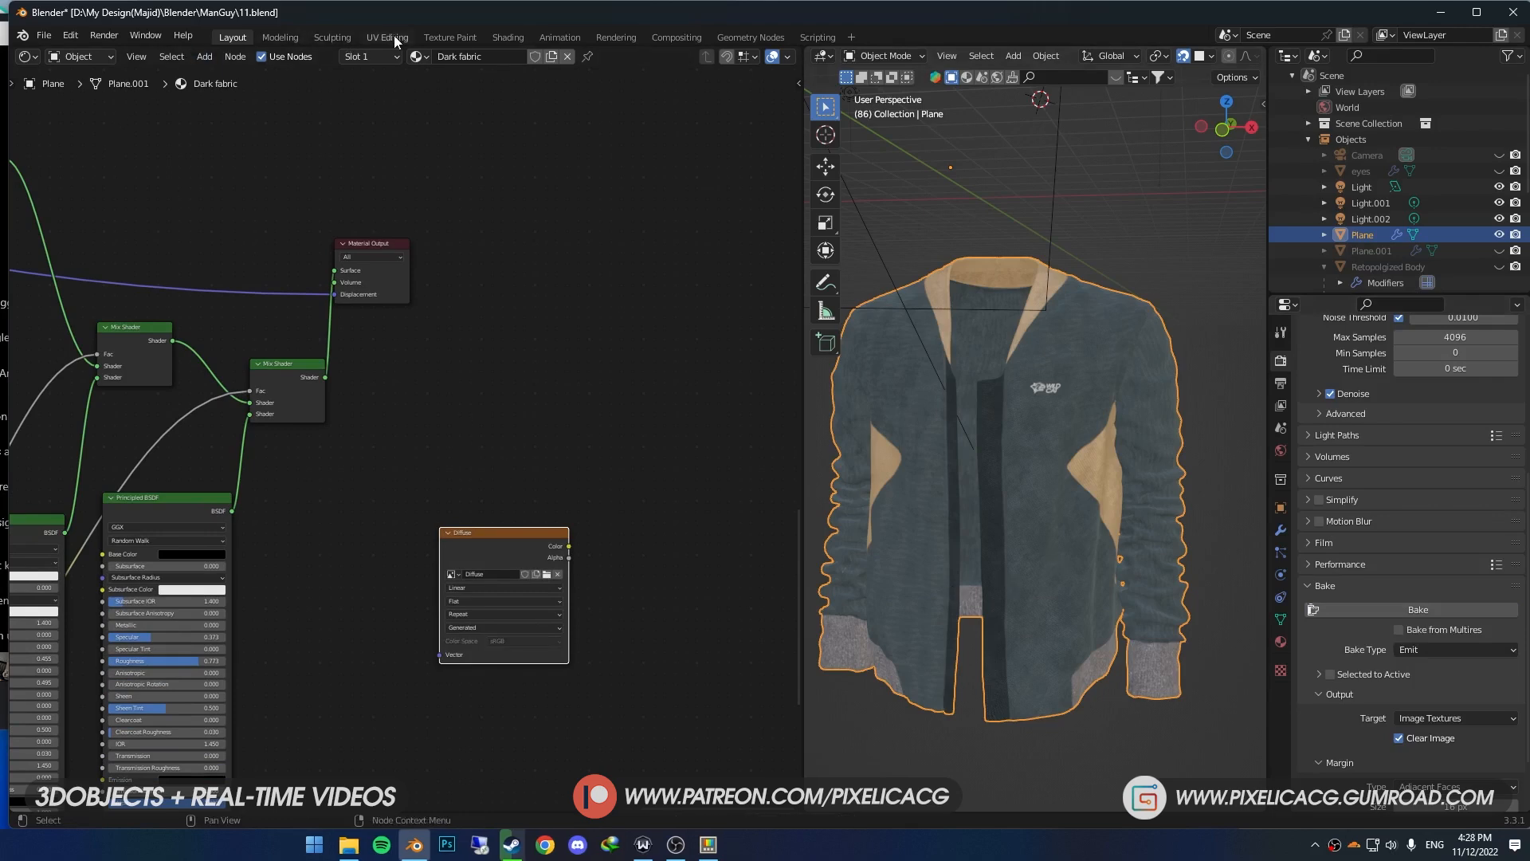
{"action": "left_click", "coordinate": [394, 36]}
{"action": "scroll", "coordinate": [319, 351], "scroll_direction": "up", "scroll_amount": 3}
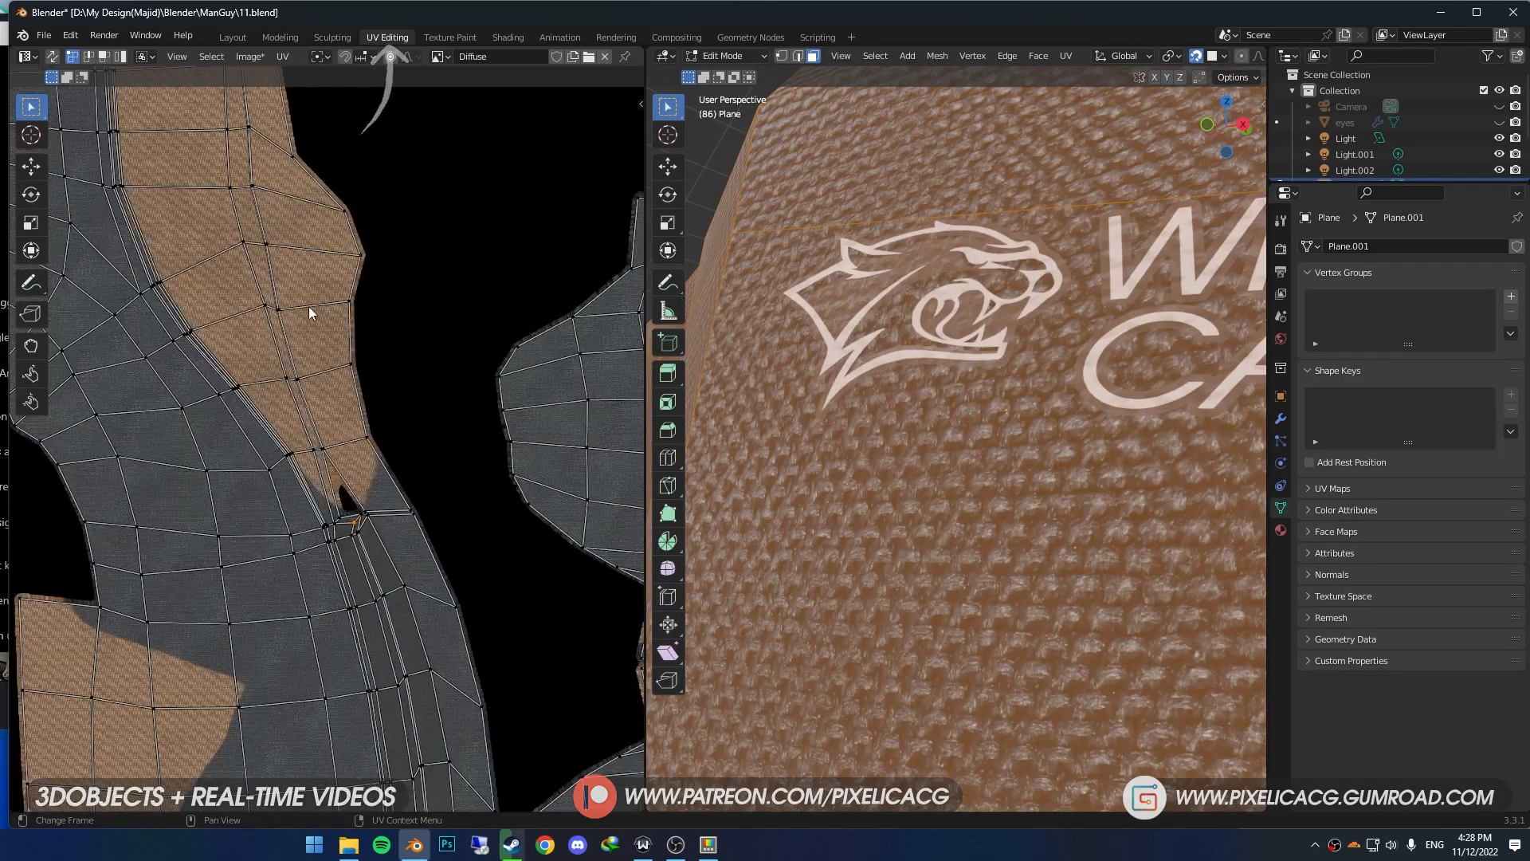
- Examine the baked Diffuse texture up close in object mode, without the UV wireframe
{"action": "key", "text": "Tab"}
{"action": "middle_click_drag", "start_coordinate": [282, 411], "coordinate": [572, 661]}
{"action": "scroll", "coordinate": [572, 661], "scroll_direction": "down", "scroll_amount": 1}
{"action": "scroll", "coordinate": [518, 589], "scroll_direction": "up", "scroll_amount": 5}
{"action": "scroll", "coordinate": [515, 587], "scroll_direction": "up", "scroll_amount": 3}
{"action": "middle_click_drag", "start_coordinate": [515, 586], "coordinate": [58, 695]}
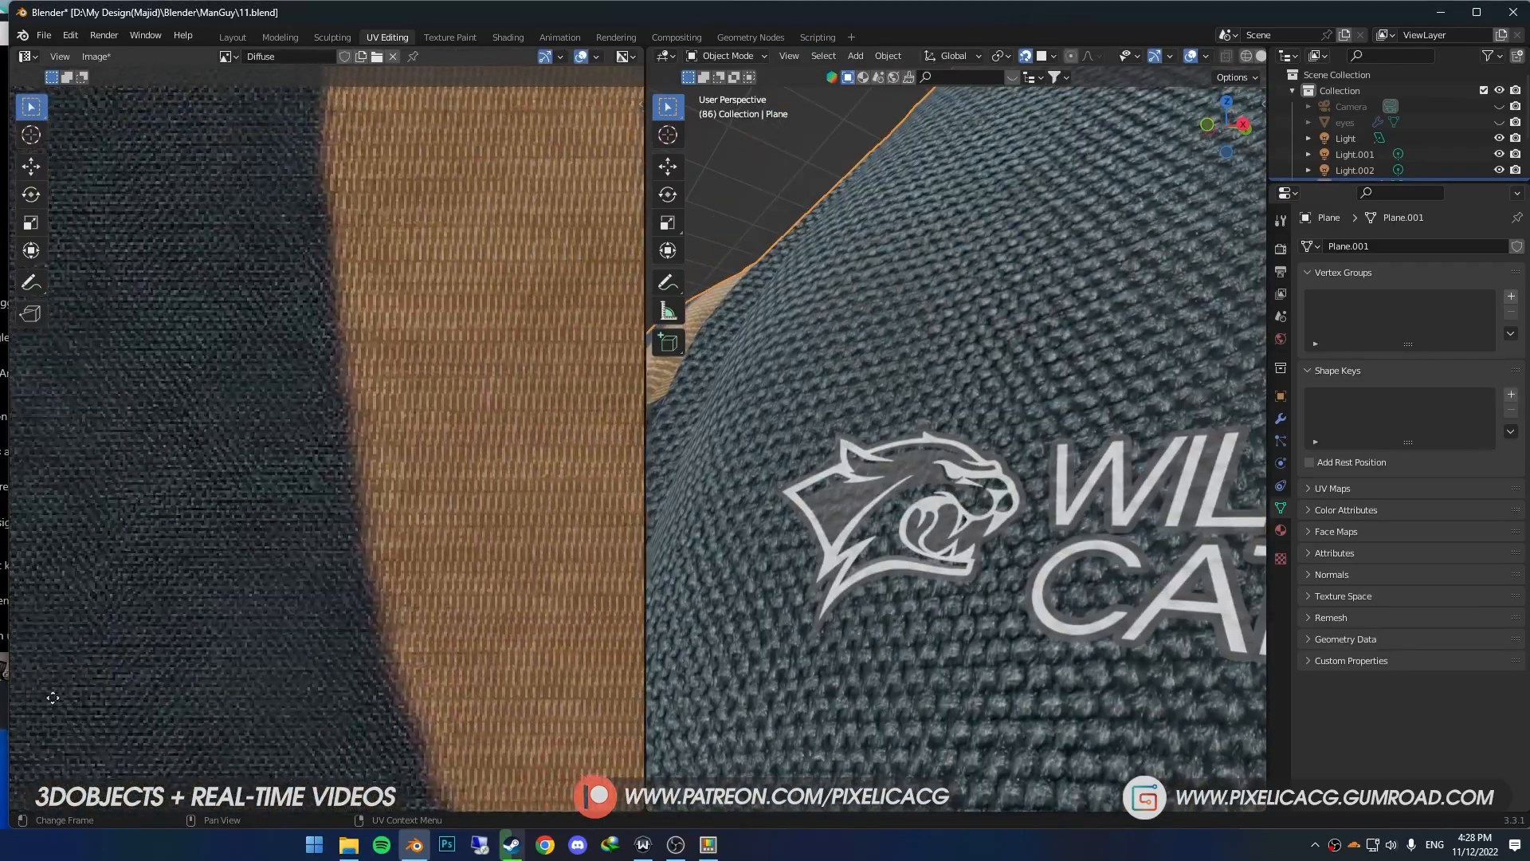
{"action": "scroll", "coordinate": [60, 662], "scroll_direction": "down", "scroll_amount": 3}
{"action": "scroll", "coordinate": [290, 524], "scroll_direction": "down", "scroll_amount": 1}
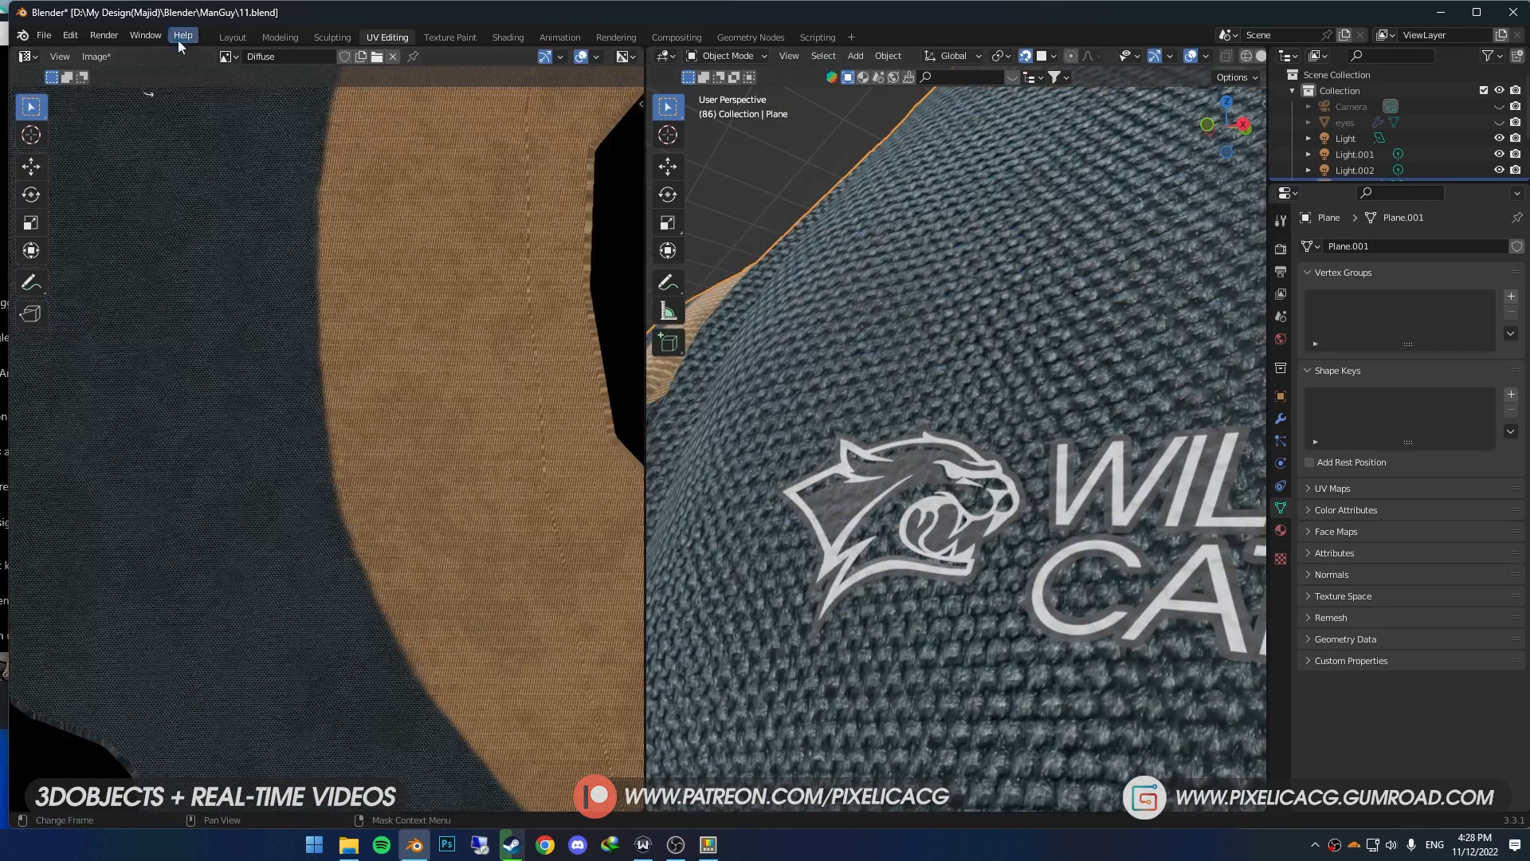
- Return to edit mode and save the baked Diffuse image to disk as a new file
{"action": "key", "text": "Tab"}
{"action": "left_click", "coordinate": [250, 56]}
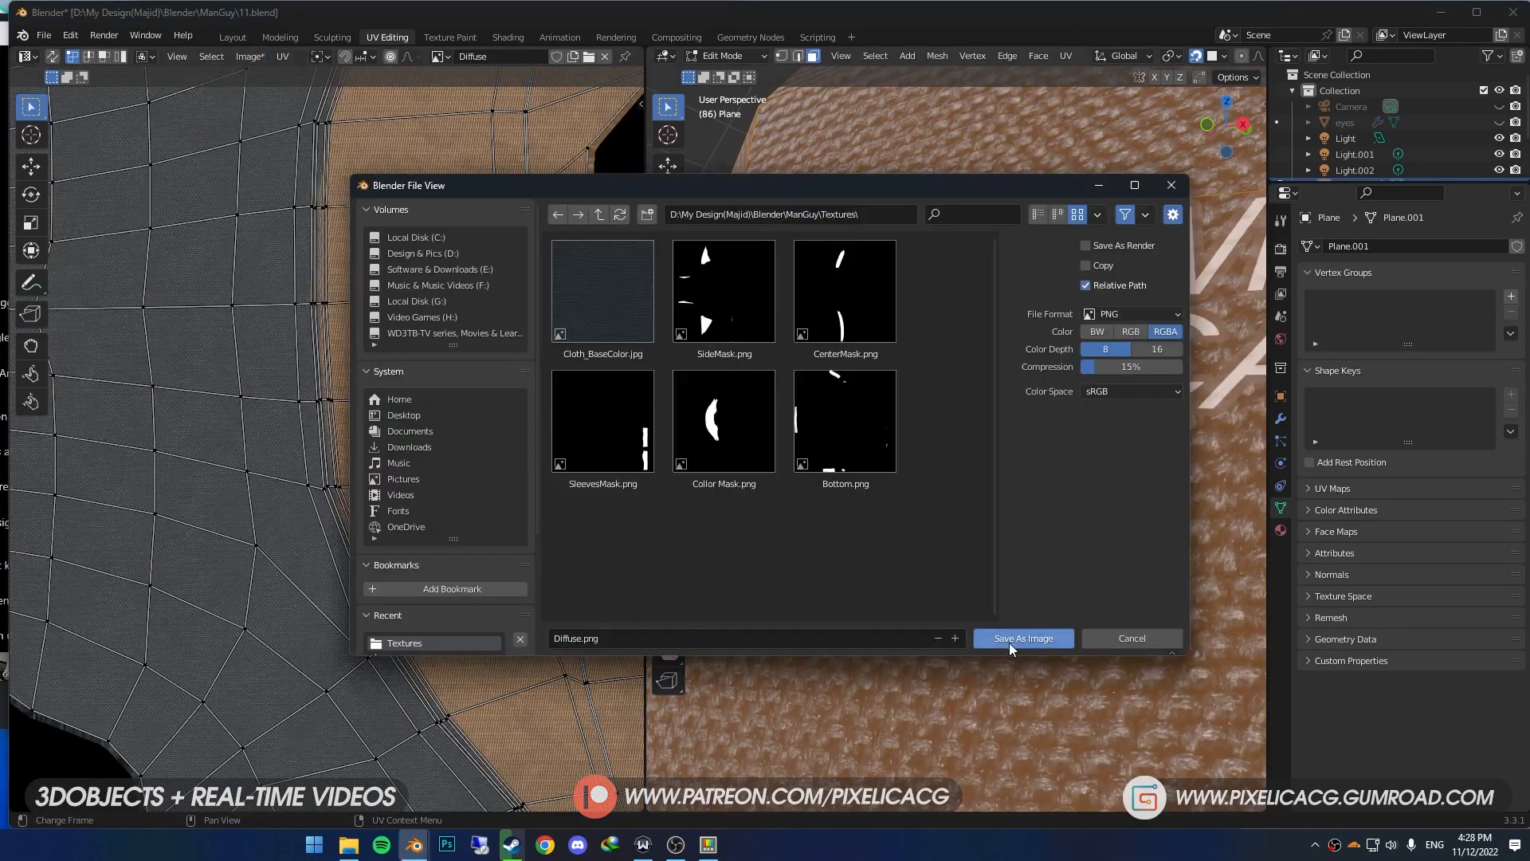
{"action": "left_click", "coordinate": [1009, 639]}
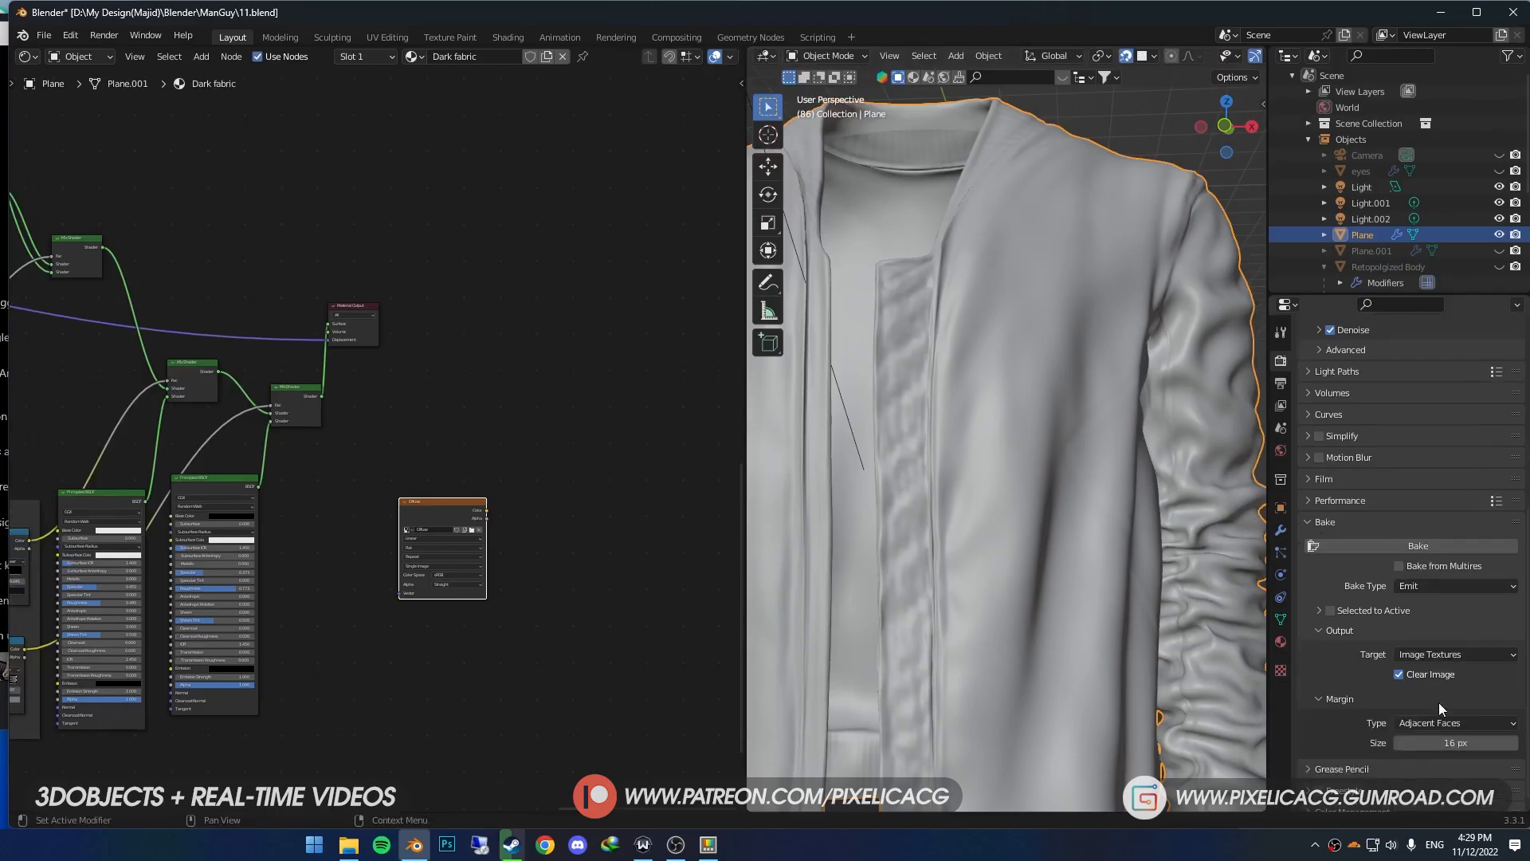
- Set the bake type to Roughness and add an image texture node with a new 4096 × 4096 px image named Roughness
{"action": "left_click", "coordinate": [1455, 586]}
{"action": "left_click", "coordinate": [1442, 459]}
{"action": "key", "text": "shift+a"}
{"action": "type", "text": "image"}
{"action": "key", "text": "Return"}
{"action": "left_click", "coordinate": [399, 602]}
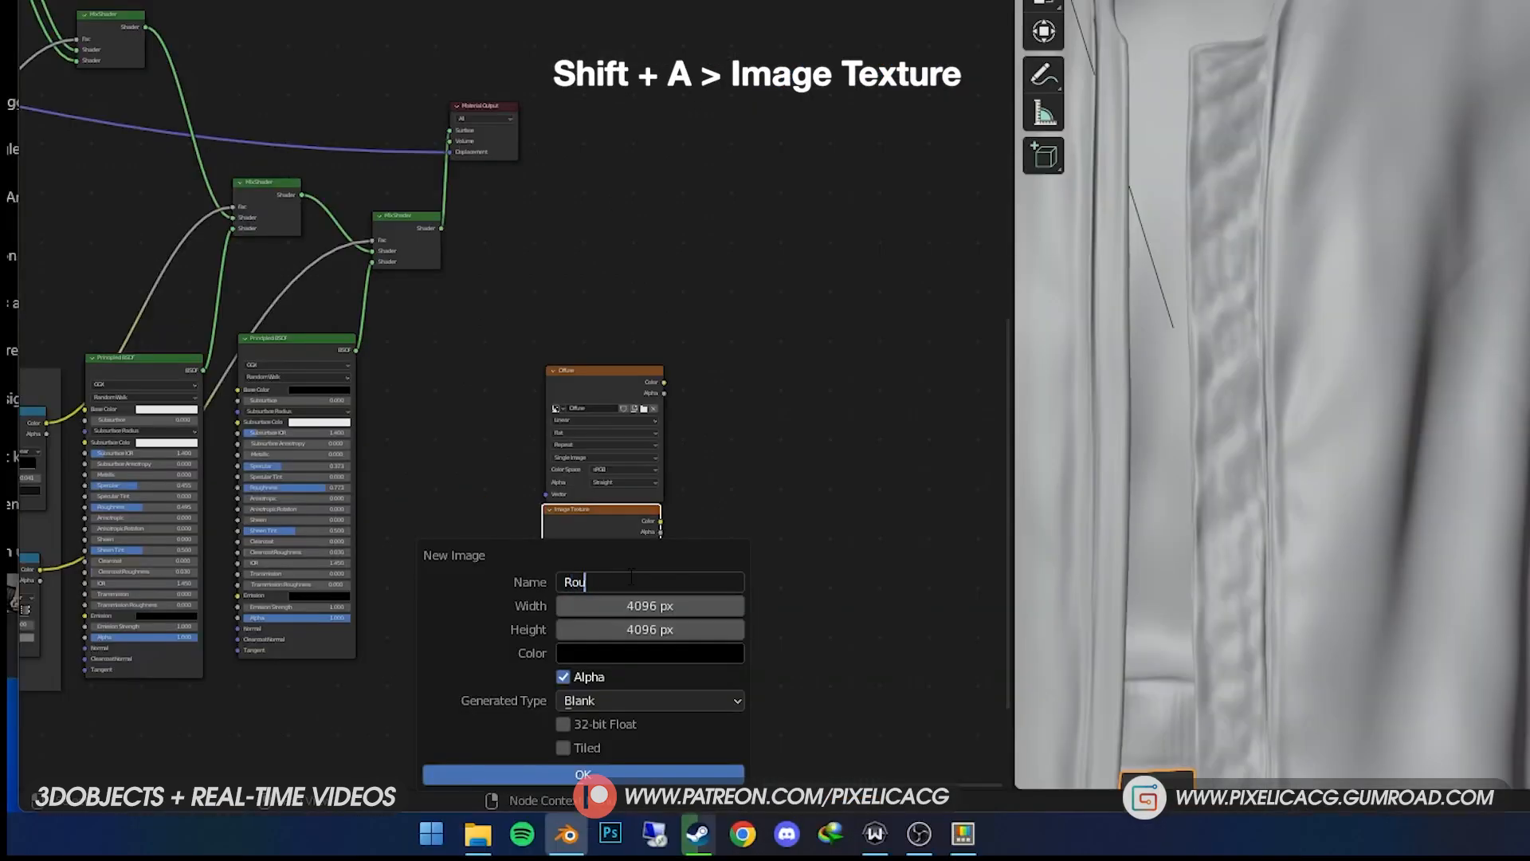
{"action": "type", "text": "ghness"}
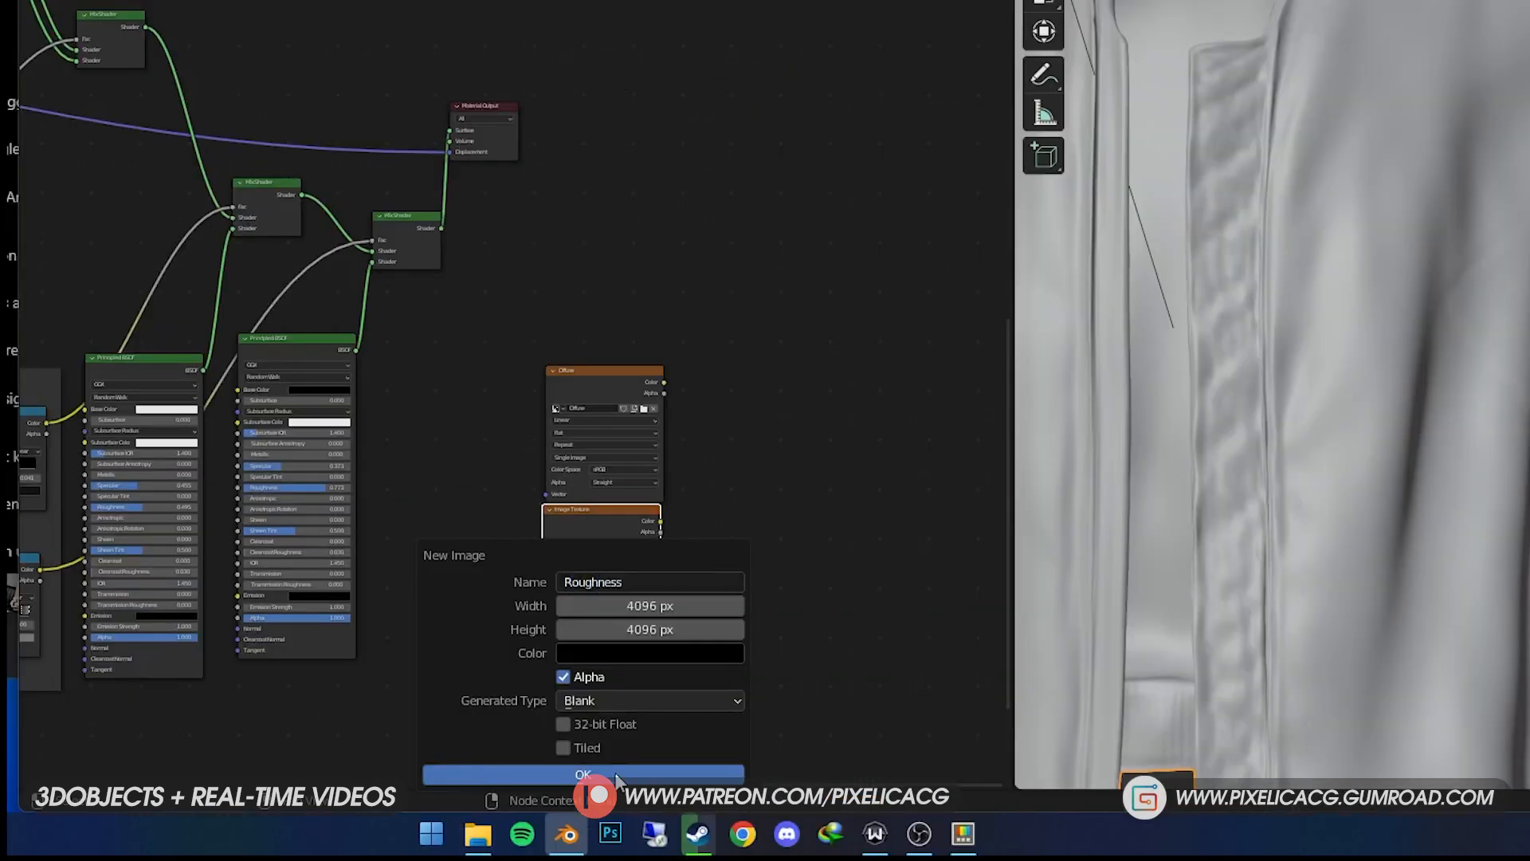
{"action": "left_click", "coordinate": [617, 774]}
- Set the Roughness image's color space to Non-Color and bake the roughness into it
{"action": "left_click", "coordinate": [630, 558]}
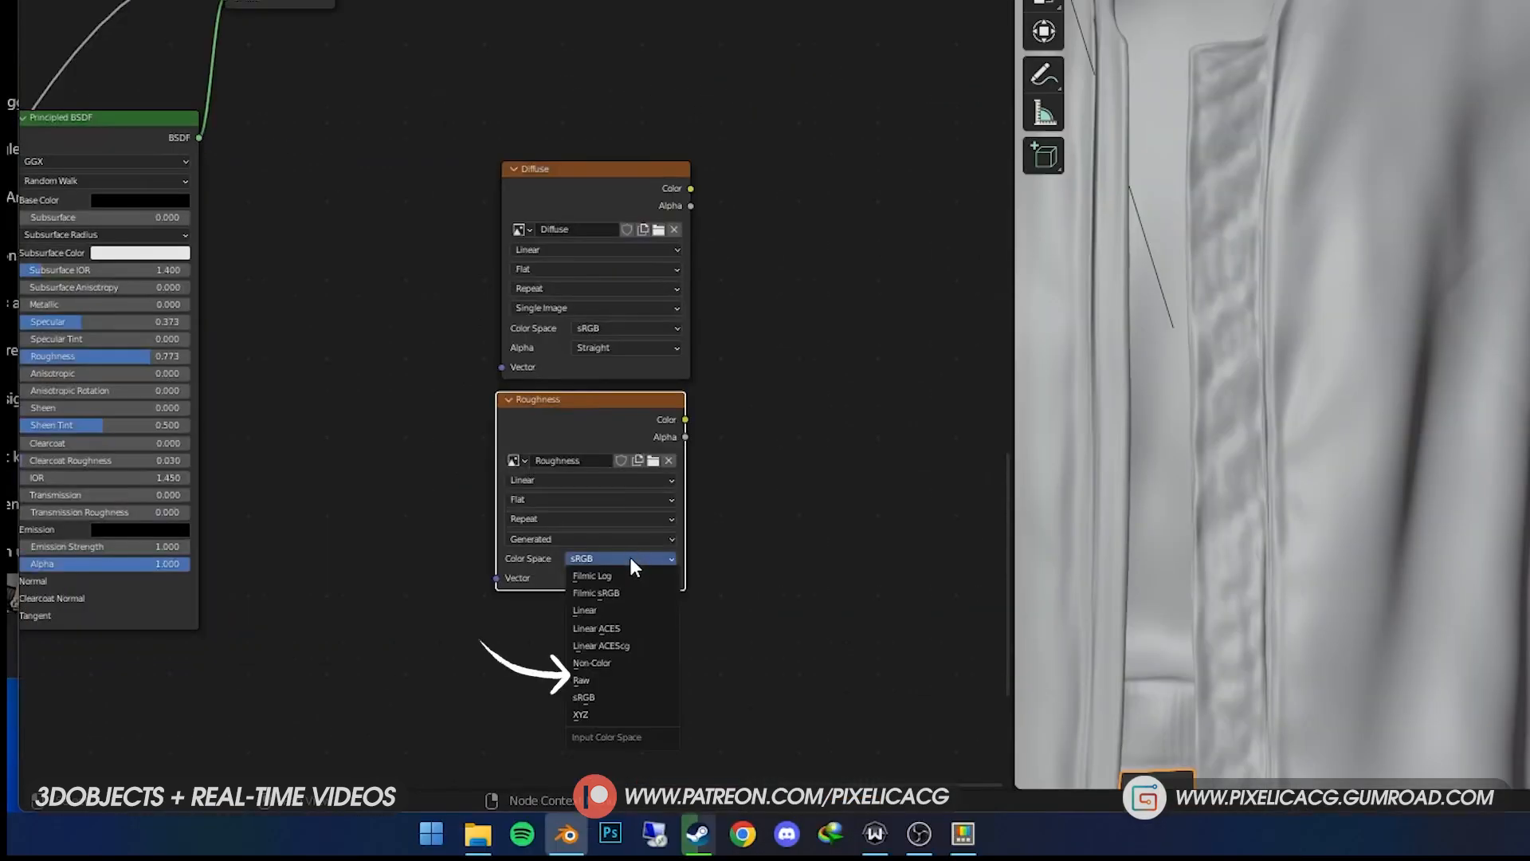
{"action": "left_click", "coordinate": [623, 663]}
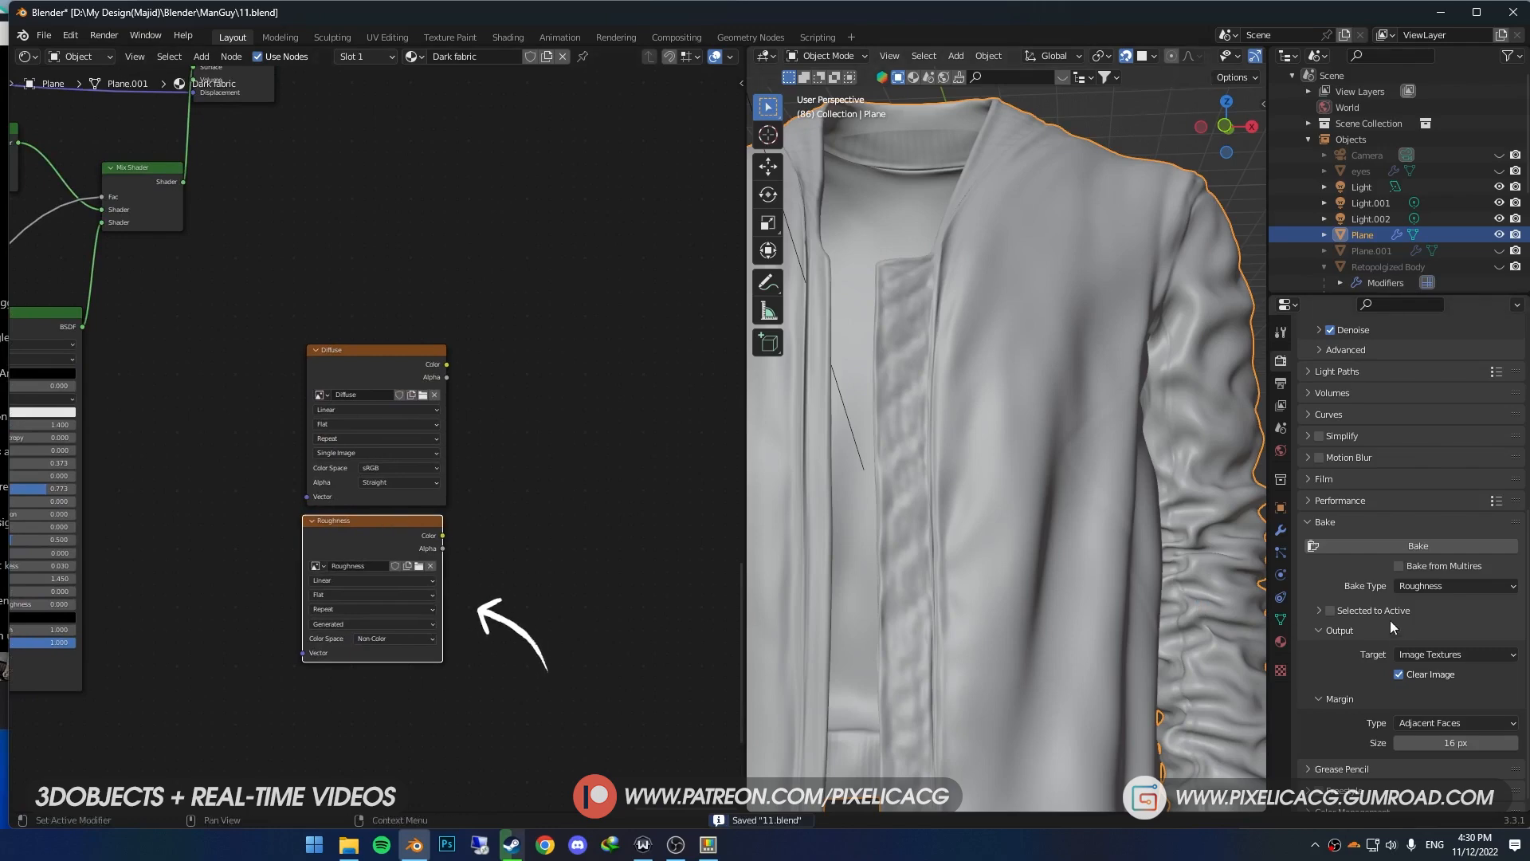
{"action": "left_click", "coordinate": [1391, 545]}
- Connect the materials' roughness outputs to their Emission inputs and bake the Roughness image with the Emit bake type
{"action": "left_click_drag", "start_coordinate": [134, 482], "coordinate": [704, 542]}
{"action": "left_click_drag", "start_coordinate": [705, 543], "coordinate": [705, 543]}
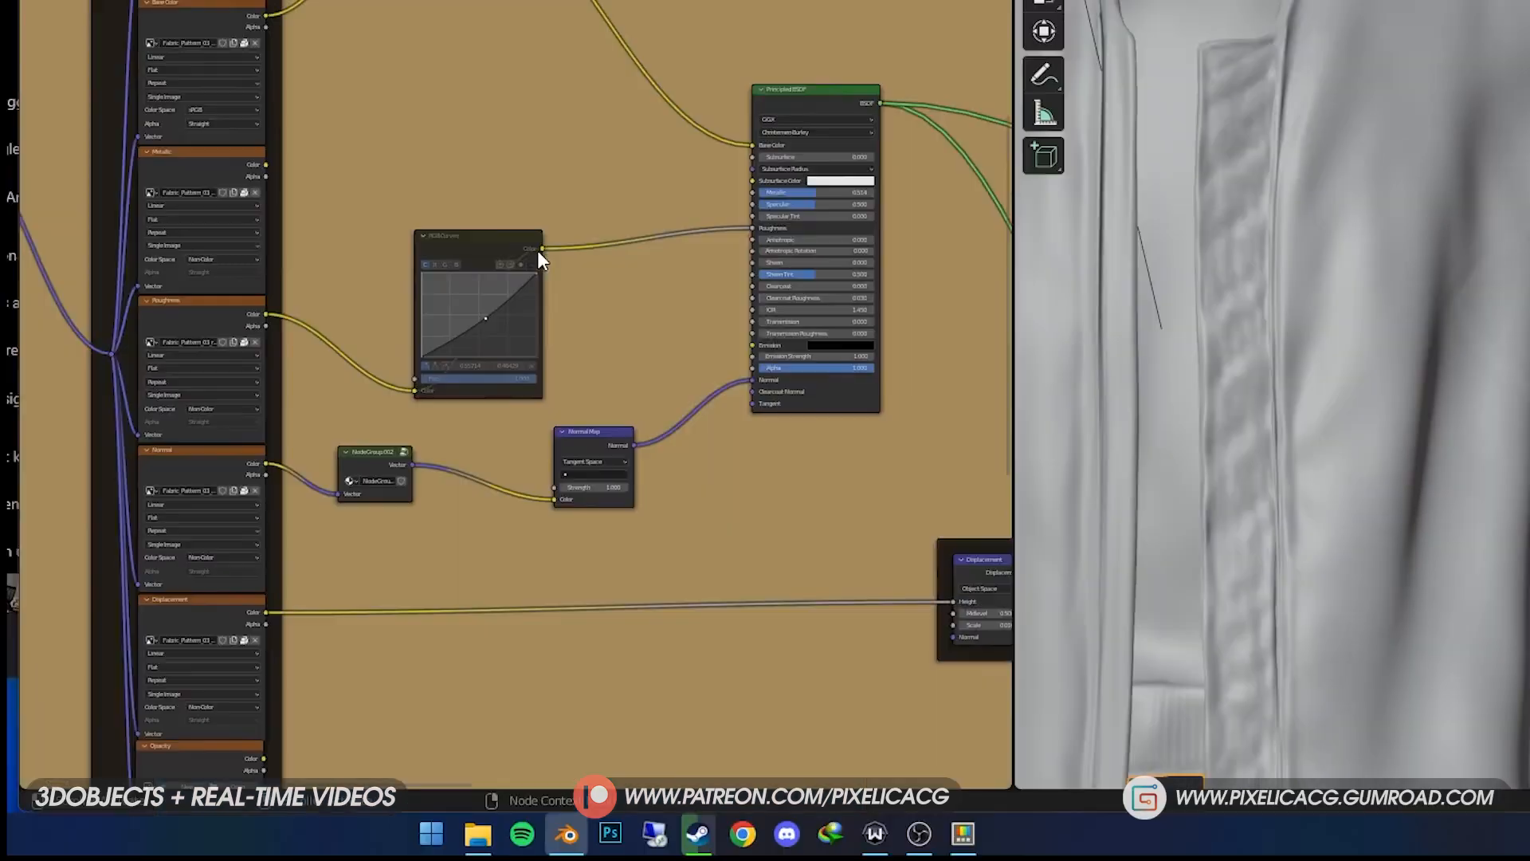
{"action": "left_click_drag", "start_coordinate": [541, 248], "coordinate": [763, 351]}
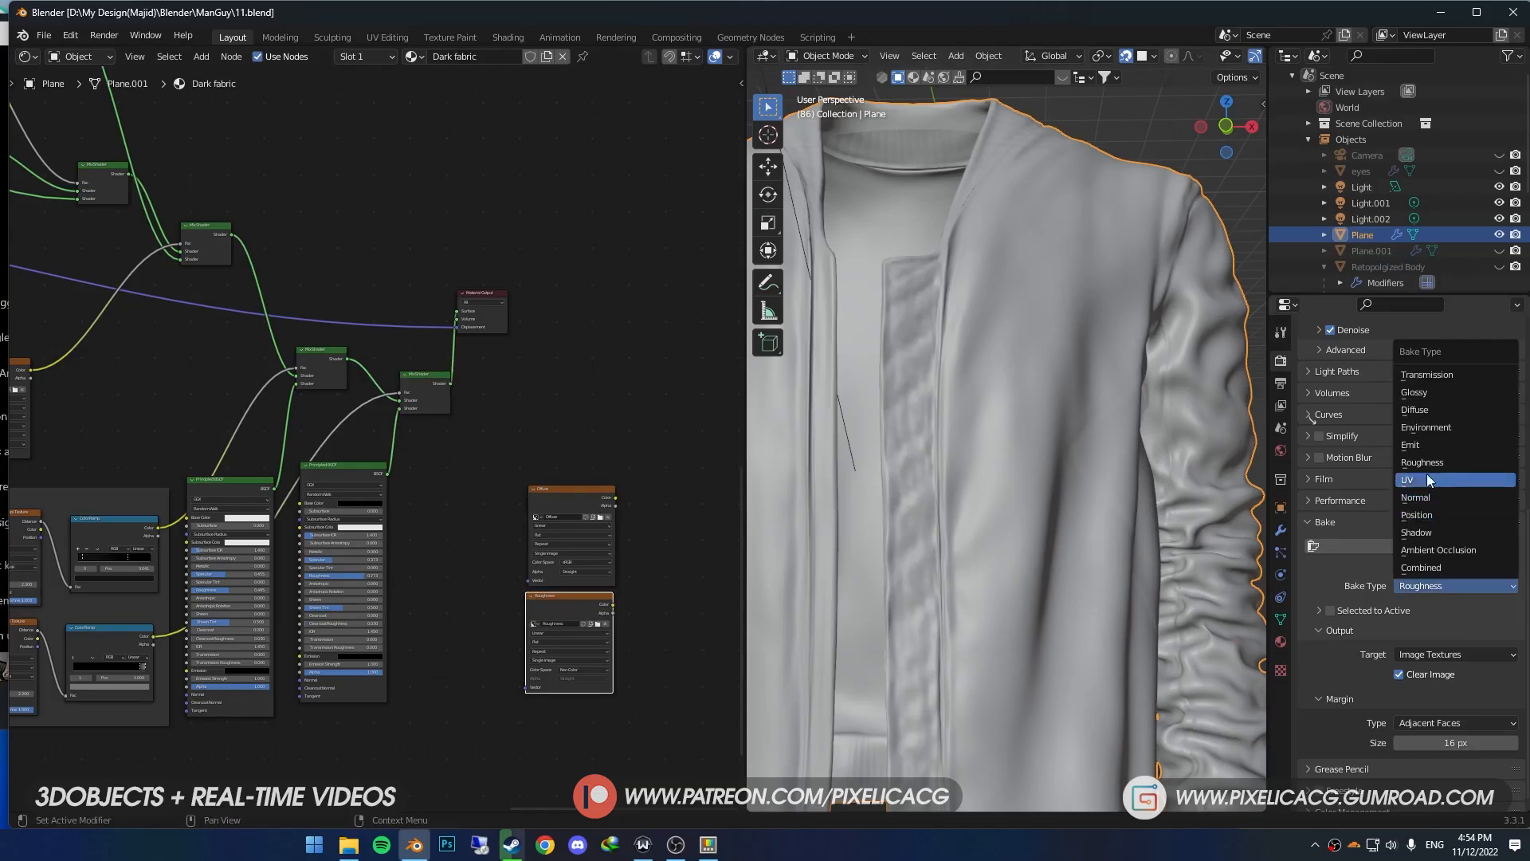
{"action": "left_click", "coordinate": [1418, 444]}
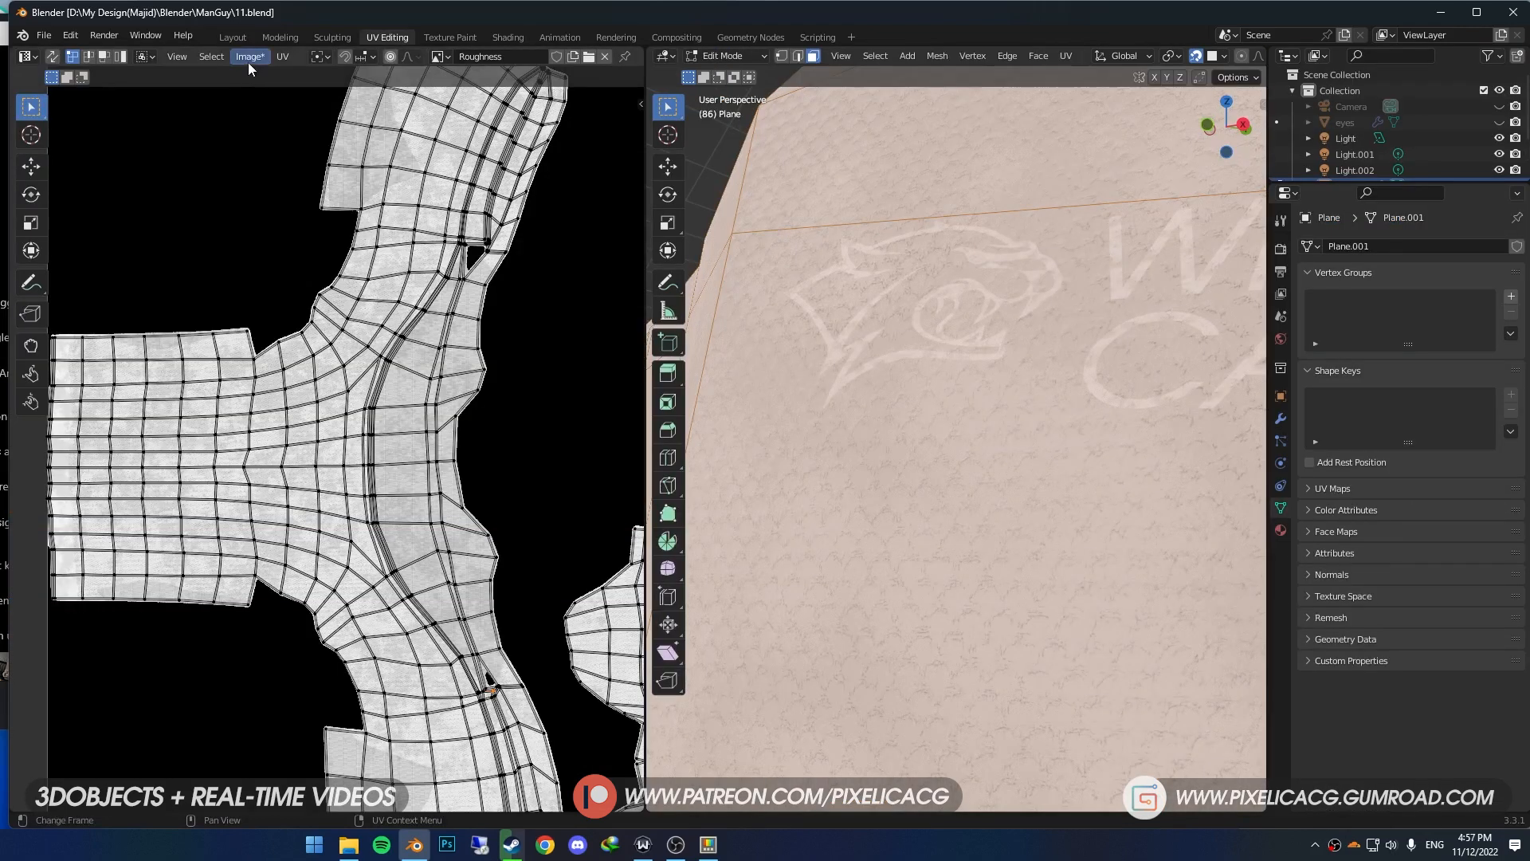
- Save the baked Roughness image to disk as a new file
{"action": "left_click", "coordinate": [250, 56]}
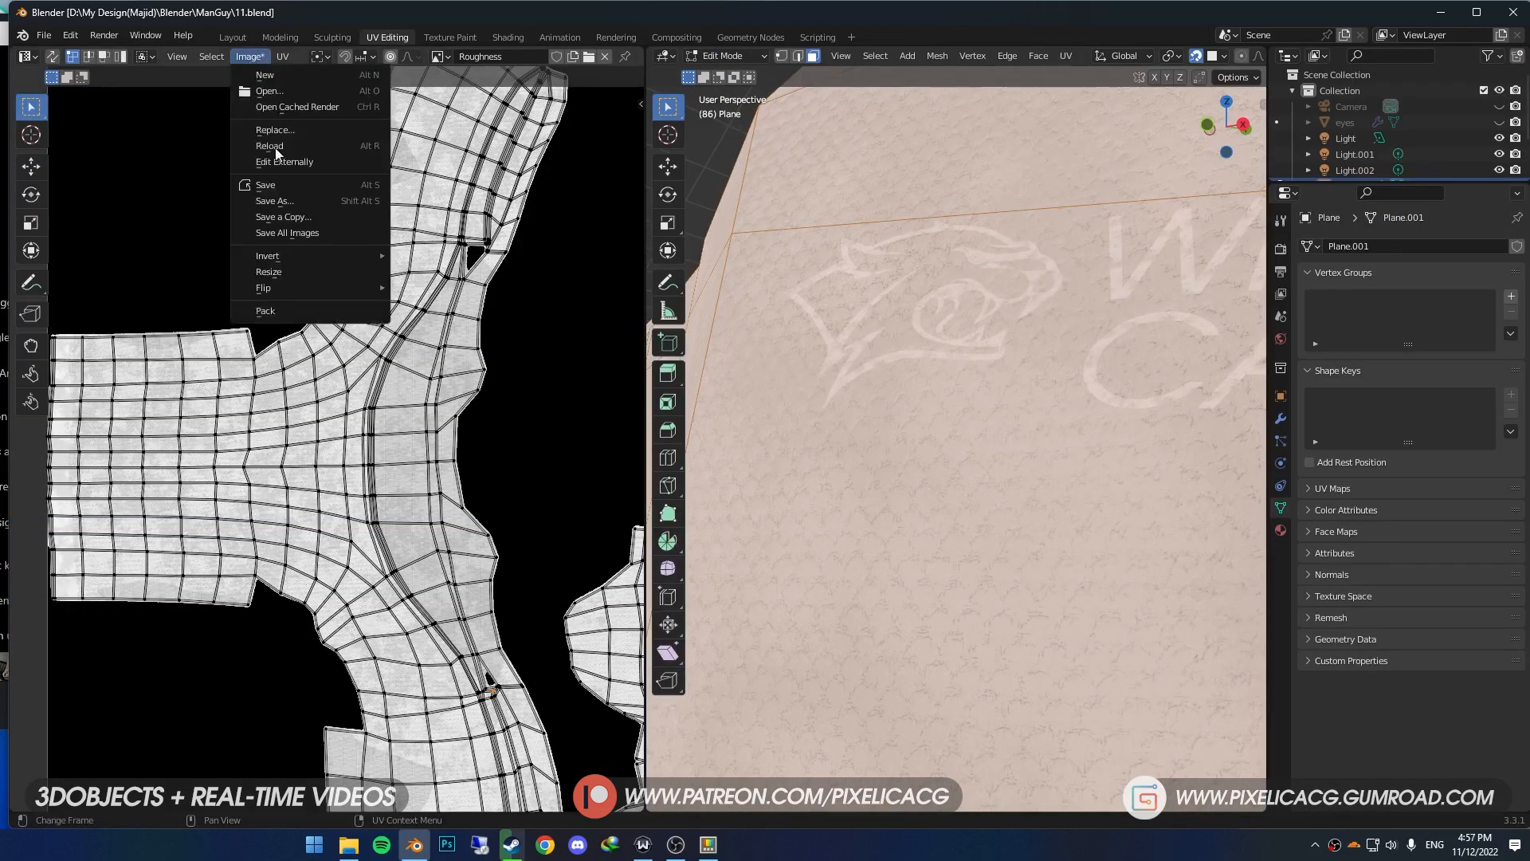
{"action": "left_click", "coordinate": [312, 209]}
{"action": "key", "text": "Return"}
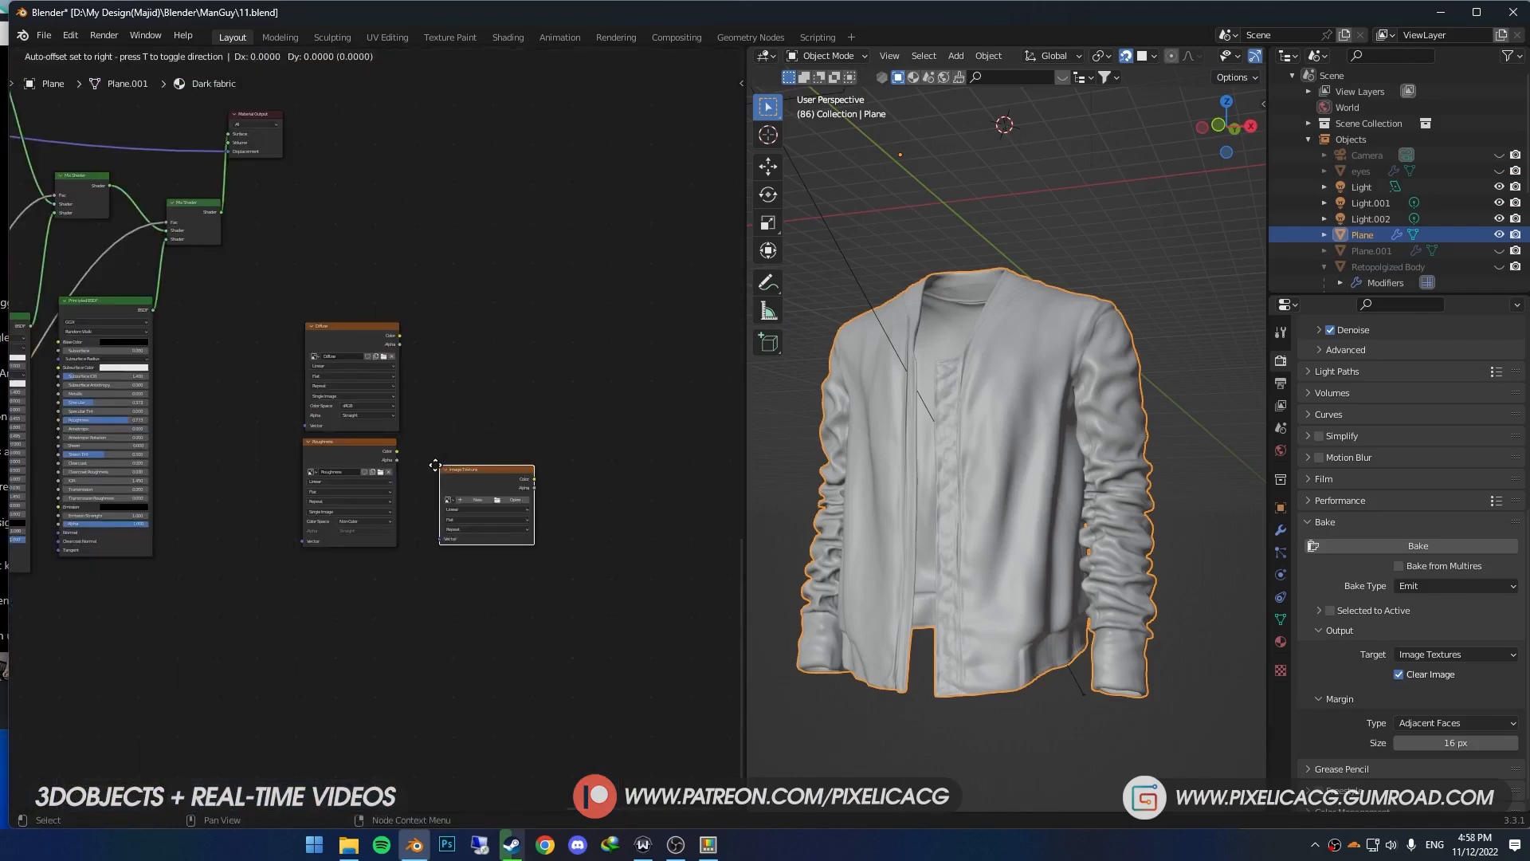
- Add a third image texture node below Roughness with a new 4096 × 4096 px Non-Color image named Normal Map
{"action": "left_click", "coordinate": [344, 592]}
{"action": "left_click", "coordinate": [368, 634]}
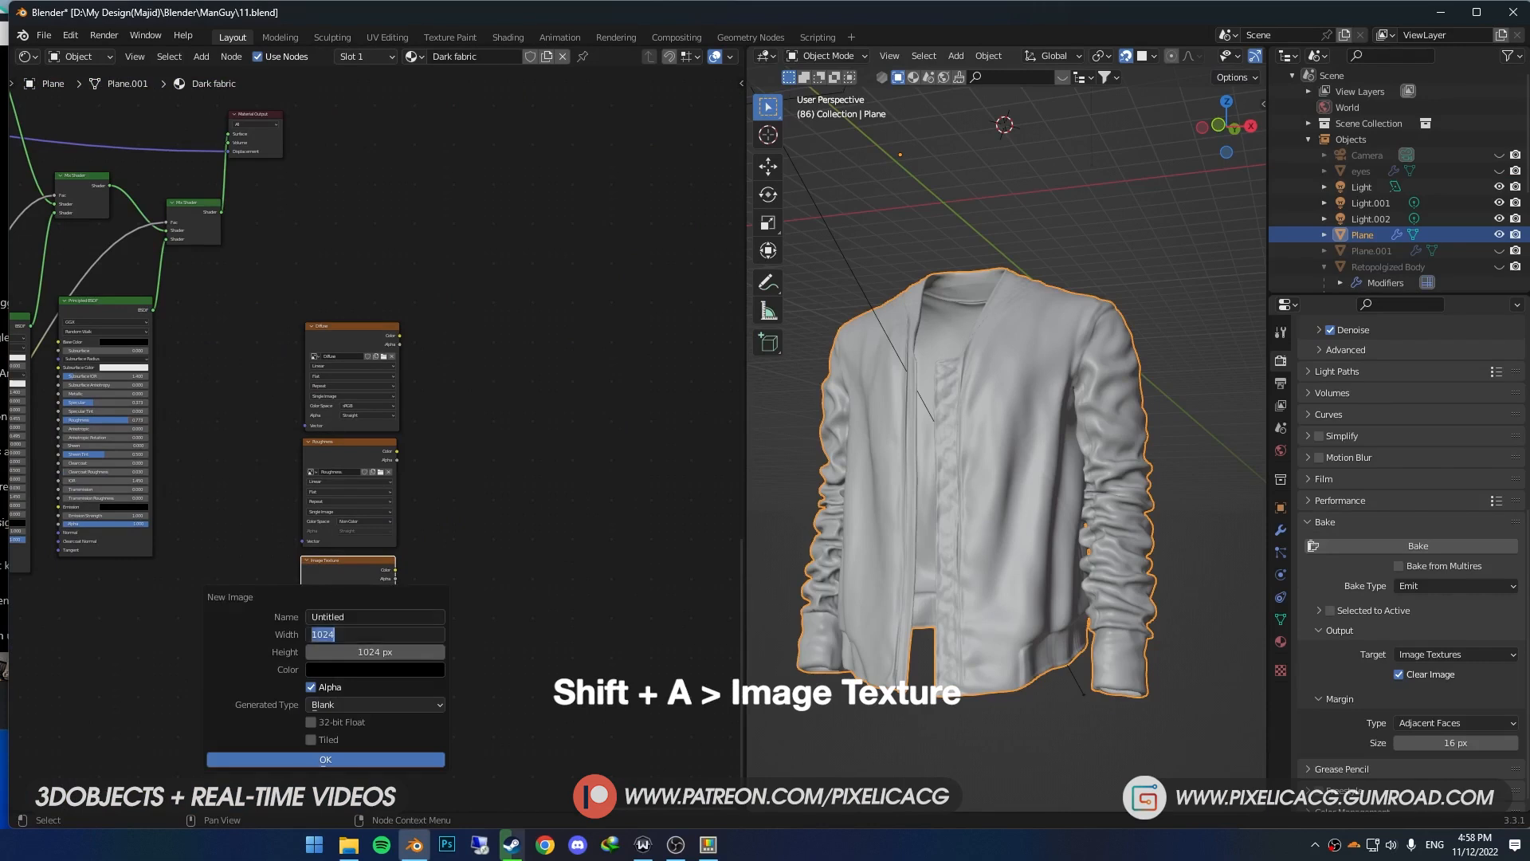
{"action": "type", "text": "4096"}
{"action": "key", "text": "Tab"}
{"action": "type", "text": "4096"}
{"action": "key", "text": "Tab"}
{"action": "type", "text": "N"}
{"action": "type", "text": "ormal M"}
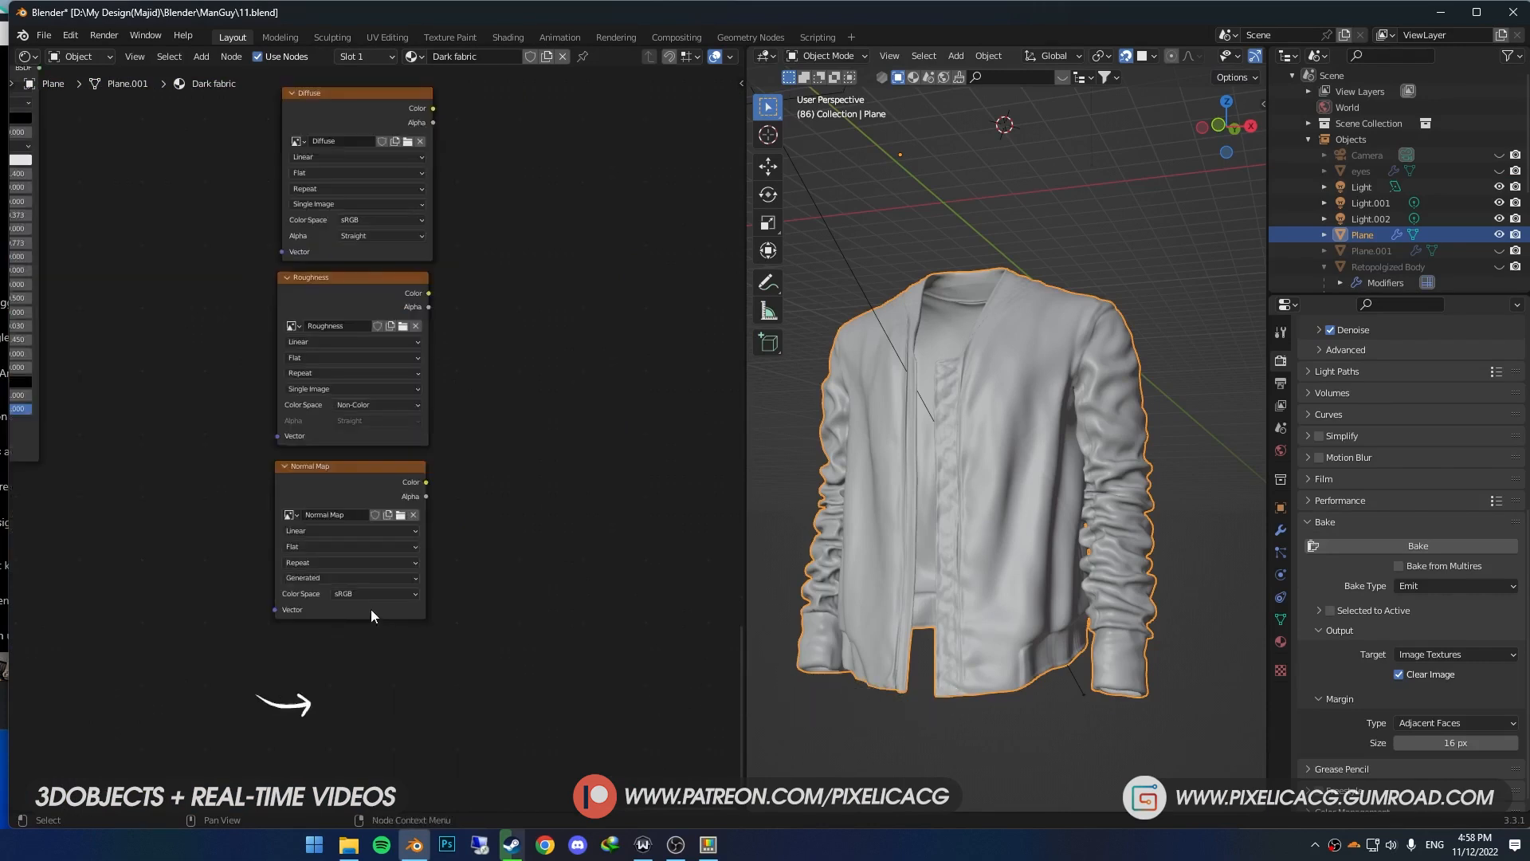
{"action": "left_click", "coordinate": [372, 583]}
{"action": "left_click", "coordinate": [375, 685]}
- Set the bake type to Normal and bake the jacket's normals into the Normal Map image
{"action": "left_click", "coordinate": [1418, 588]}
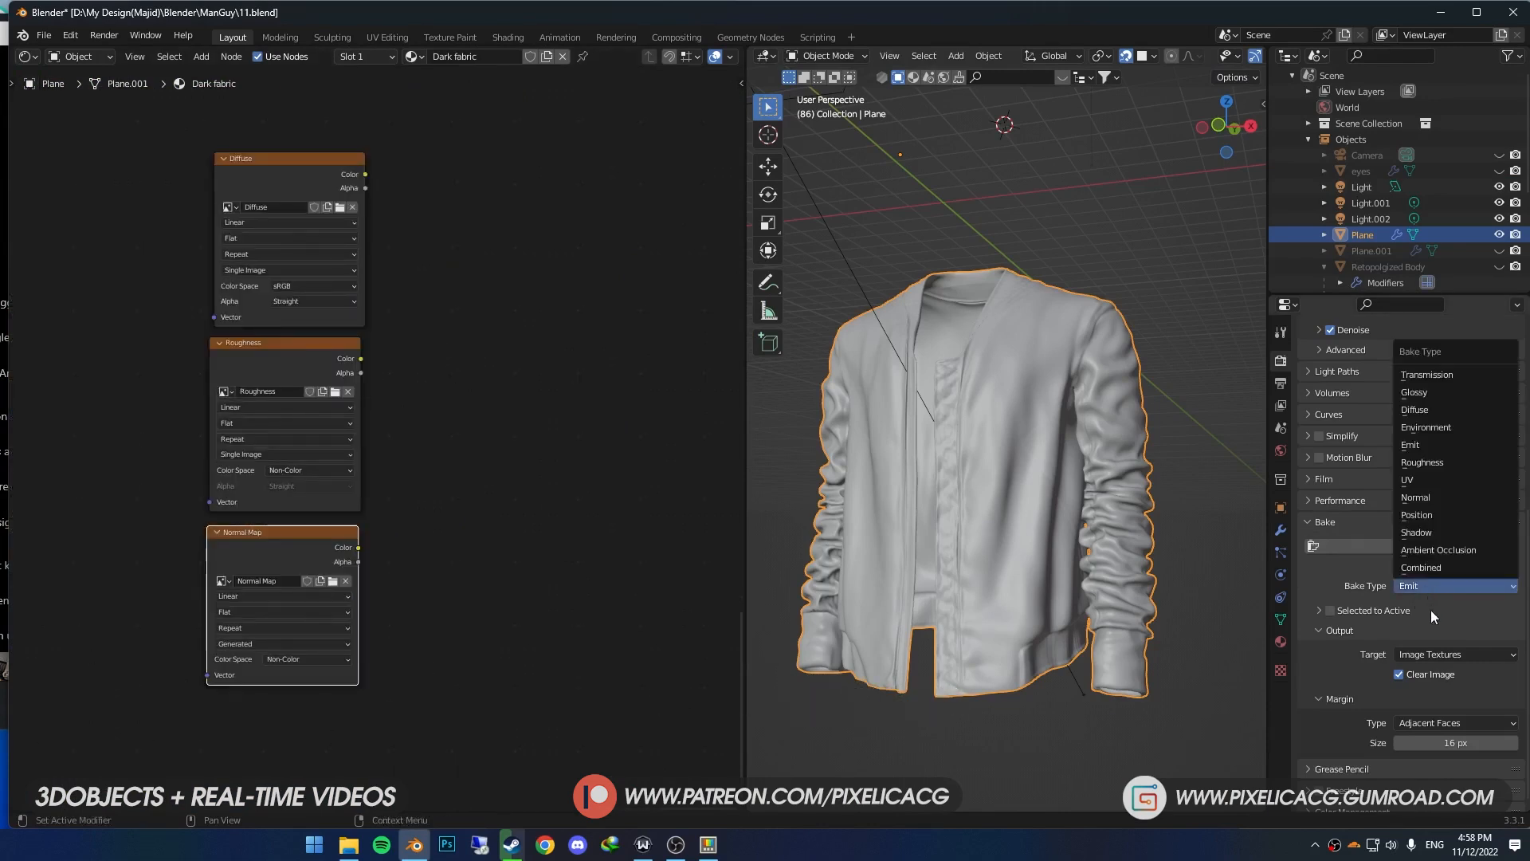
{"action": "left_click", "coordinate": [1432, 498]}
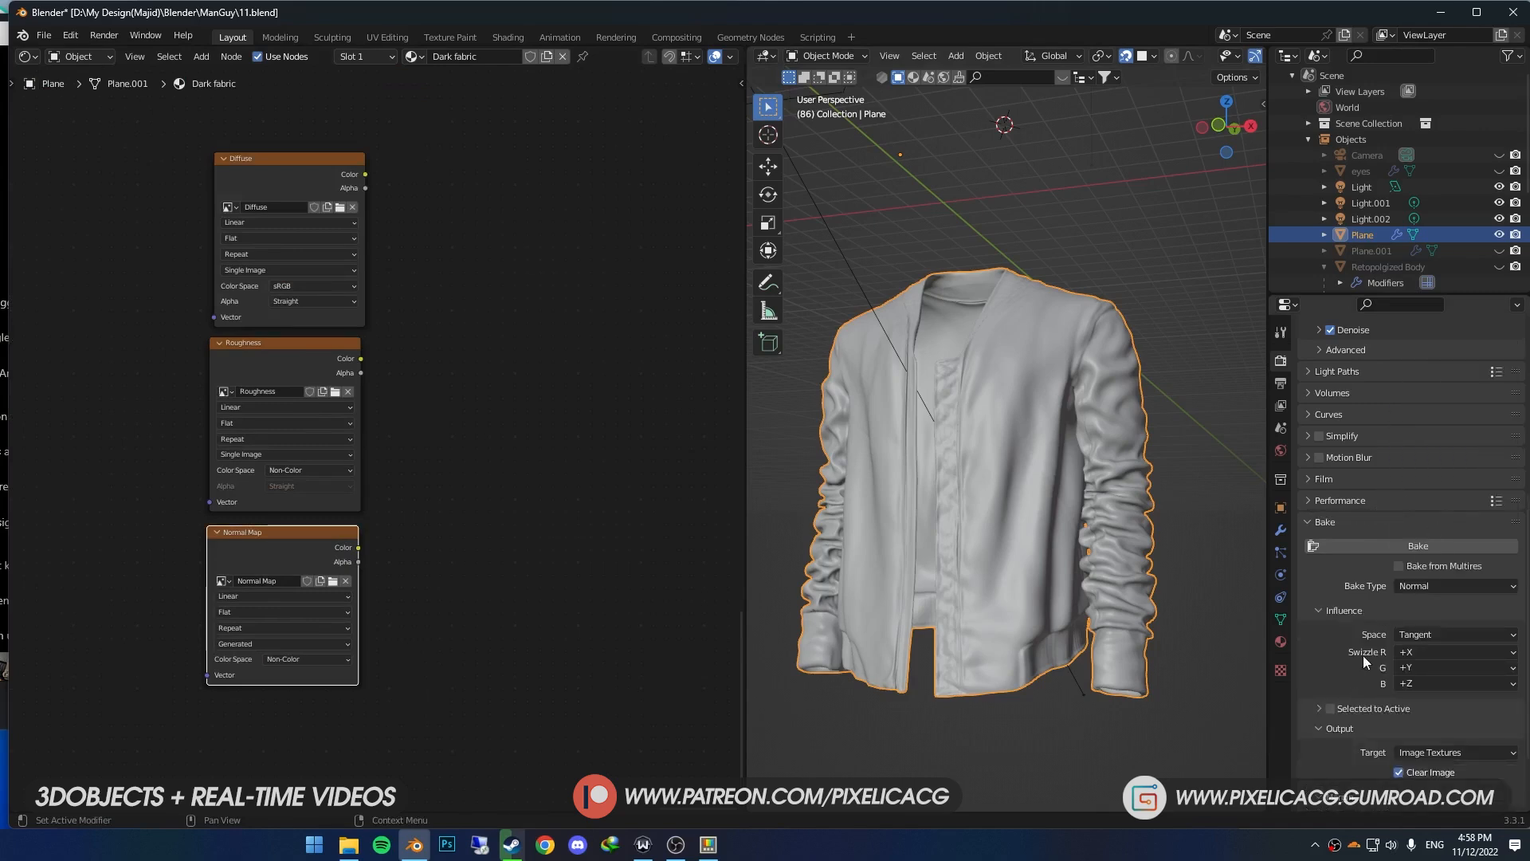
{"action": "left_click", "coordinate": [1390, 548]}
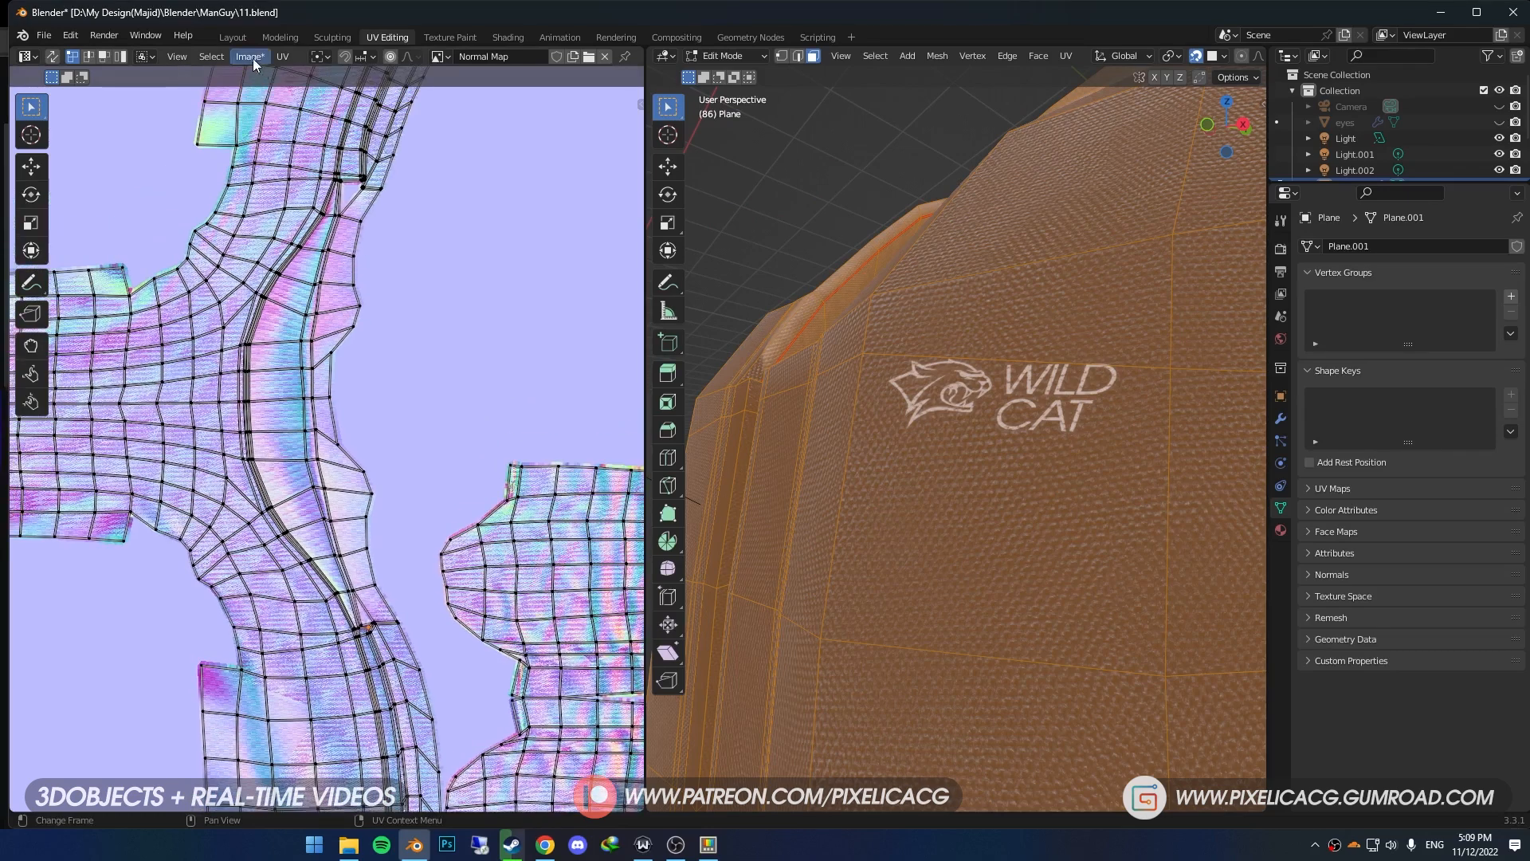
- Save the baked Normal Map image to disk as a new file
{"action": "left_click", "coordinate": [249, 57]}
{"action": "left_click", "coordinate": [274, 201]}
{"action": "left_click", "coordinate": [1020, 635]}
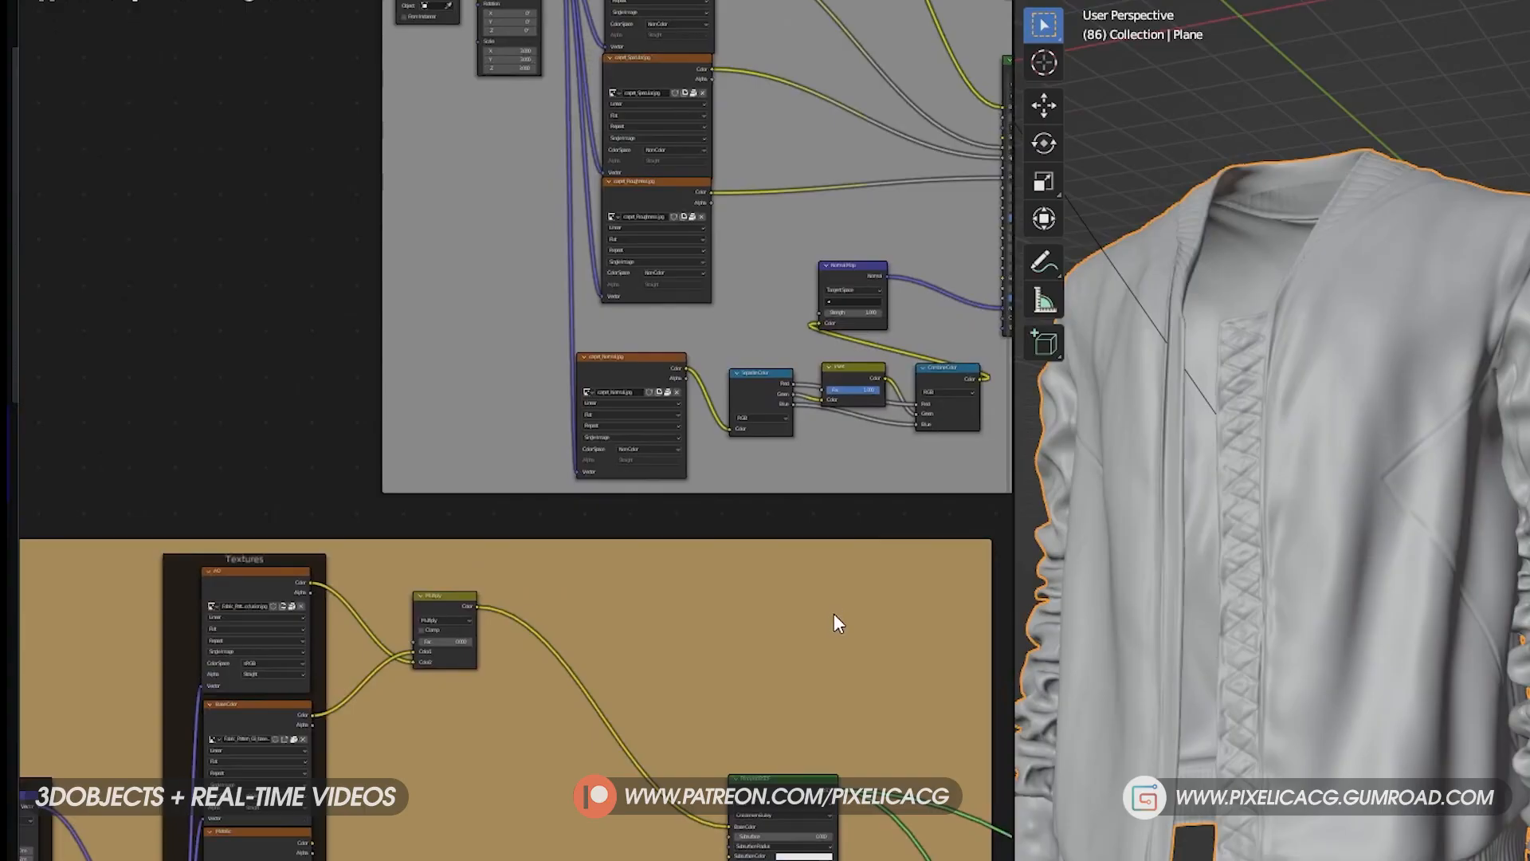
- Connect the carpet_Metallic texture's Color output to the Emission input of the carpet material's Principled BSDF
{"action": "middle_click_drag", "start_coordinate": [845, 343], "coordinate": [659, 584]}
{"action": "scroll", "coordinate": [604, 370], "scroll_direction": "up", "scroll_amount": 4}
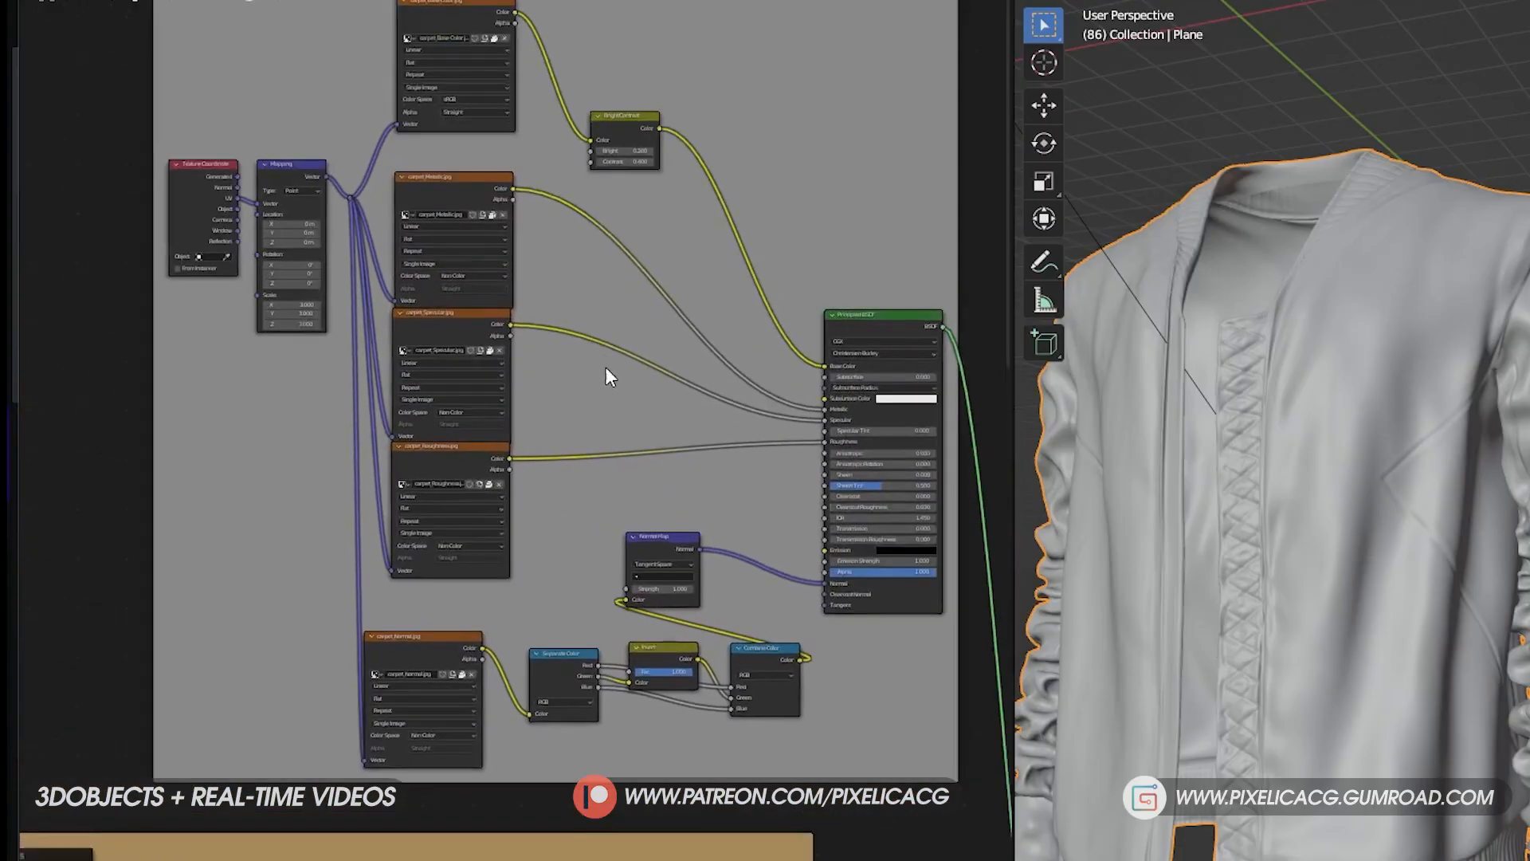
{"action": "middle_click_drag", "start_coordinate": [603, 439], "coordinate": [463, 425]}
{"action": "left_click_drag", "start_coordinate": [382, 125], "coordinate": [773, 582]}
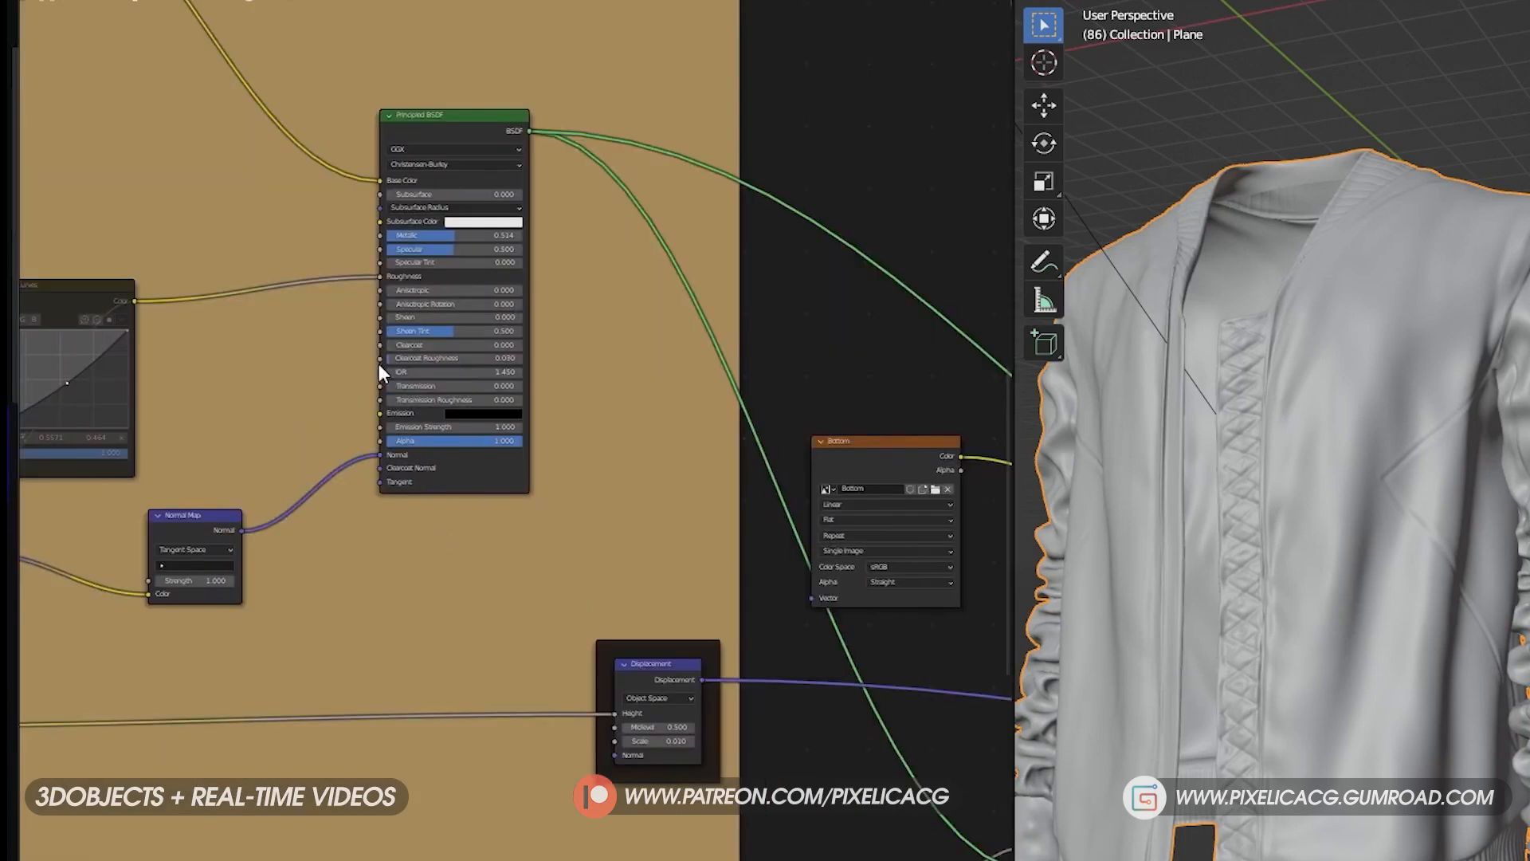
- Set the Emission colour of the tan frame's Principled BSDF to a neutral grey with a value of 0.5
{"action": "scroll", "coordinate": [475, 371], "scroll_direction": "up", "scroll_amount": 1}
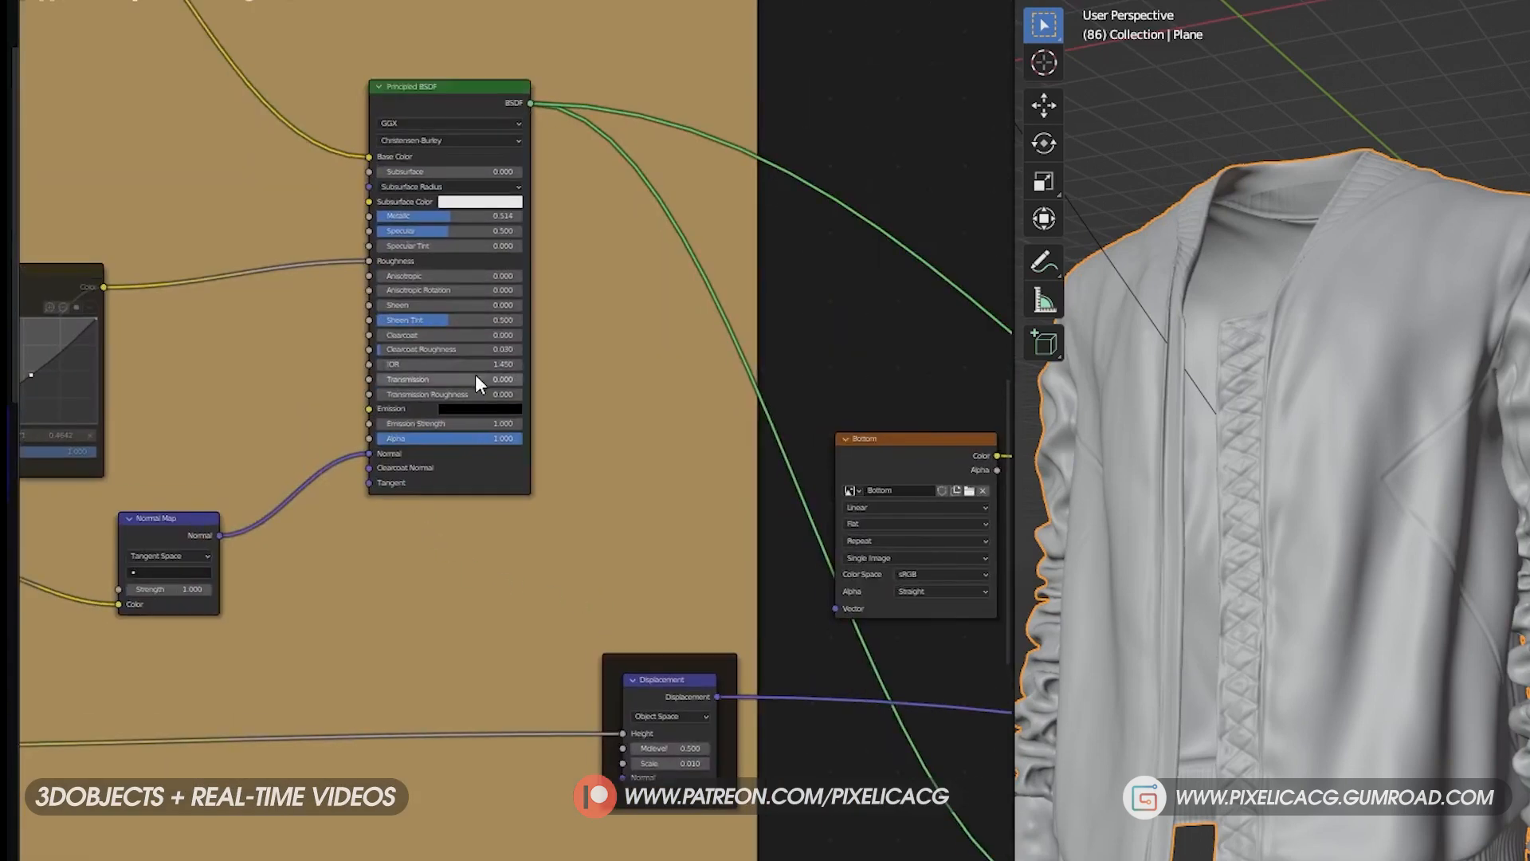
{"action": "left_click", "coordinate": [475, 404]}
{"action": "left_click_drag", "start_coordinate": [476, 374], "coordinate": [508, 374]}
{"action": "left_click", "coordinate": [505, 376]}
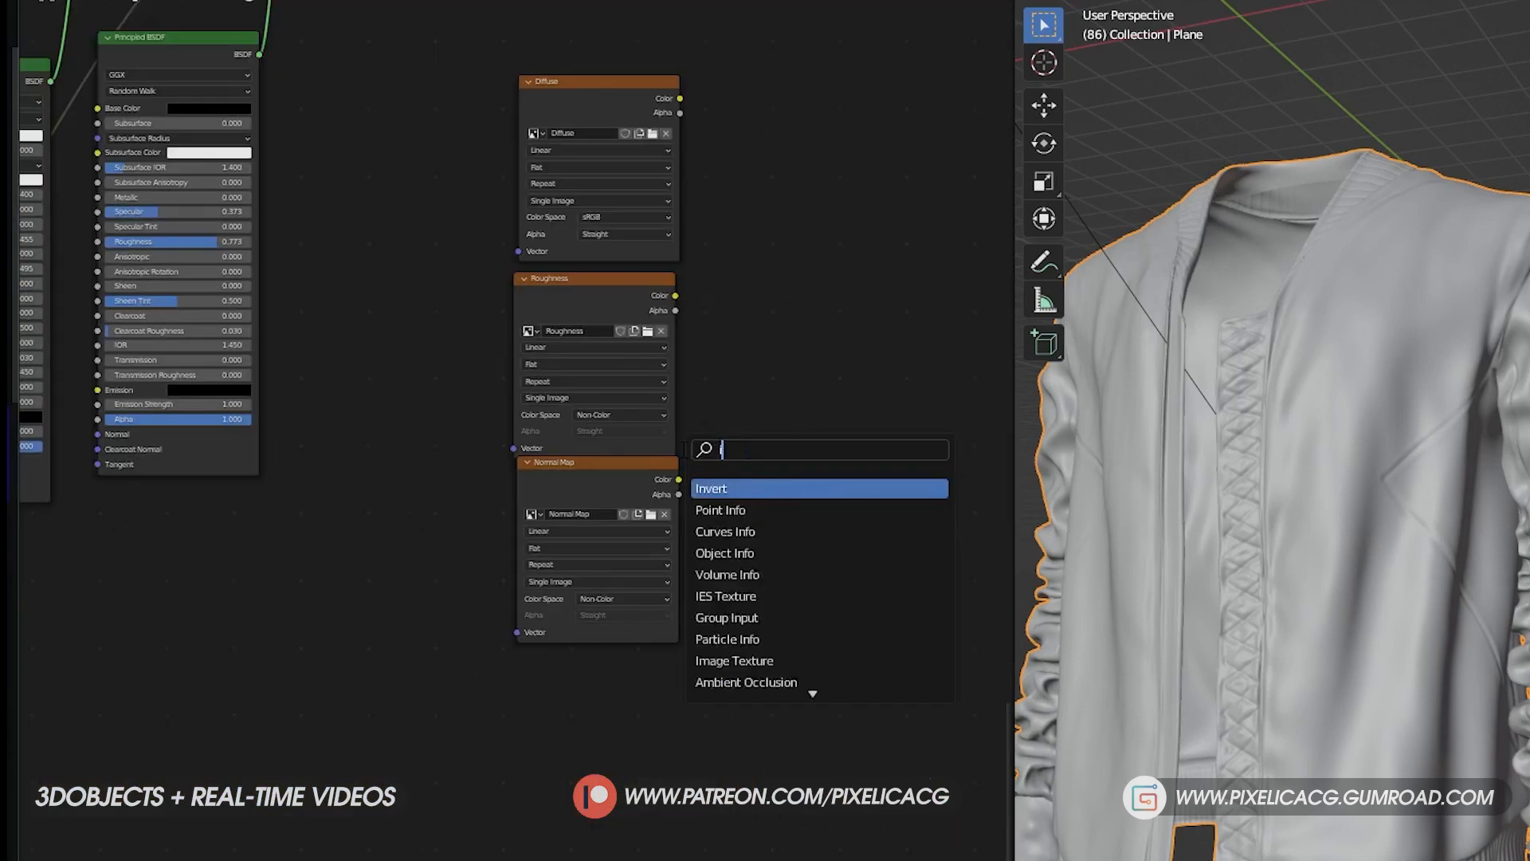
- Add an image texture node below Normal Map with a new 4096 px wide Non-Color image named Metallic
{"action": "type", "text": "Image"}
{"action": "key", "text": "Return"}
{"action": "type", "text": "Metallic"}
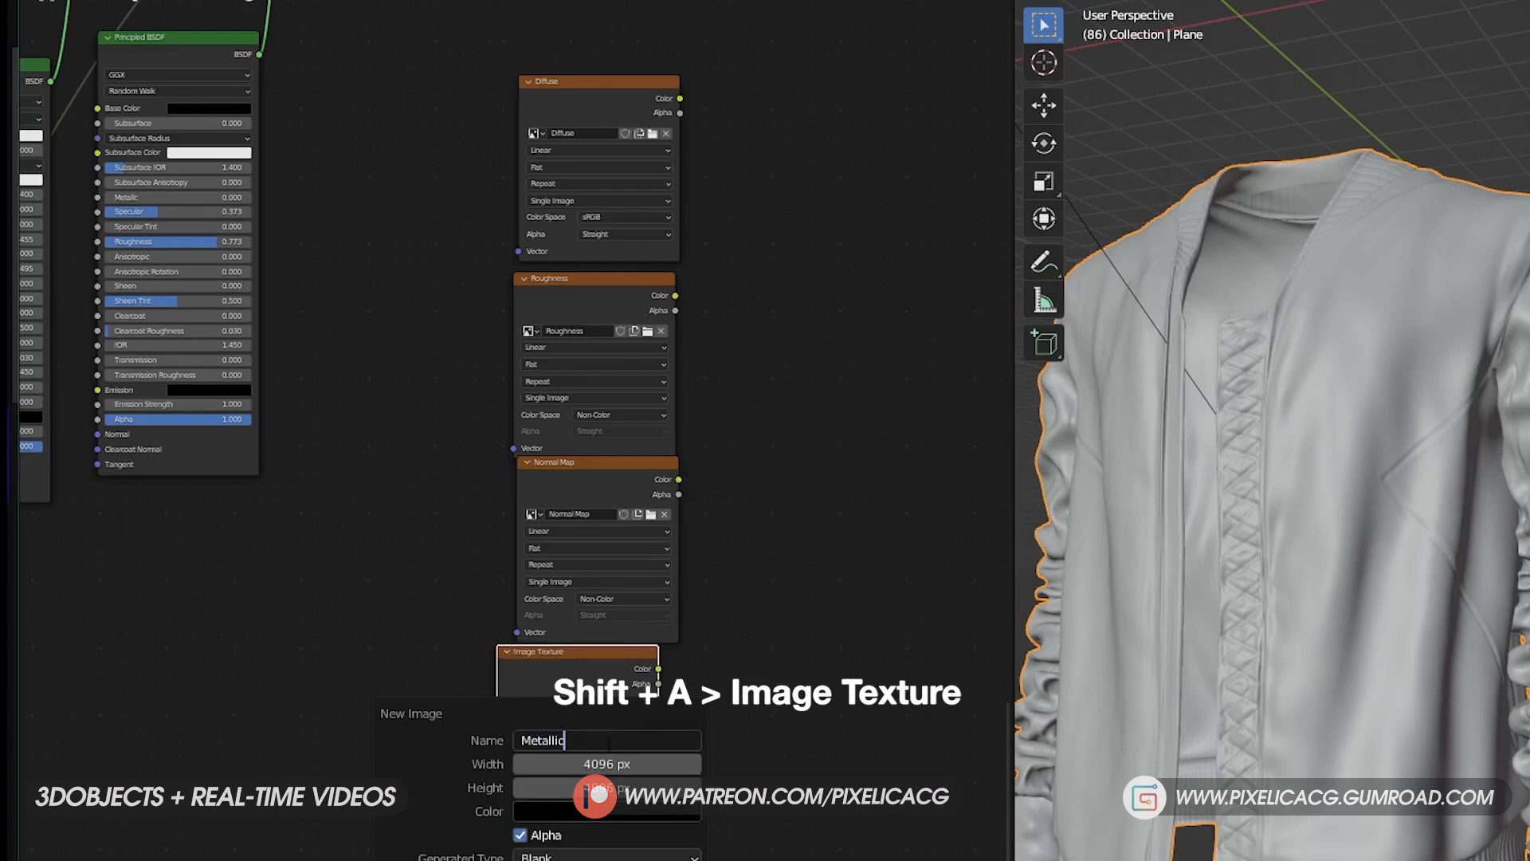
{"action": "key", "text": "Return"}
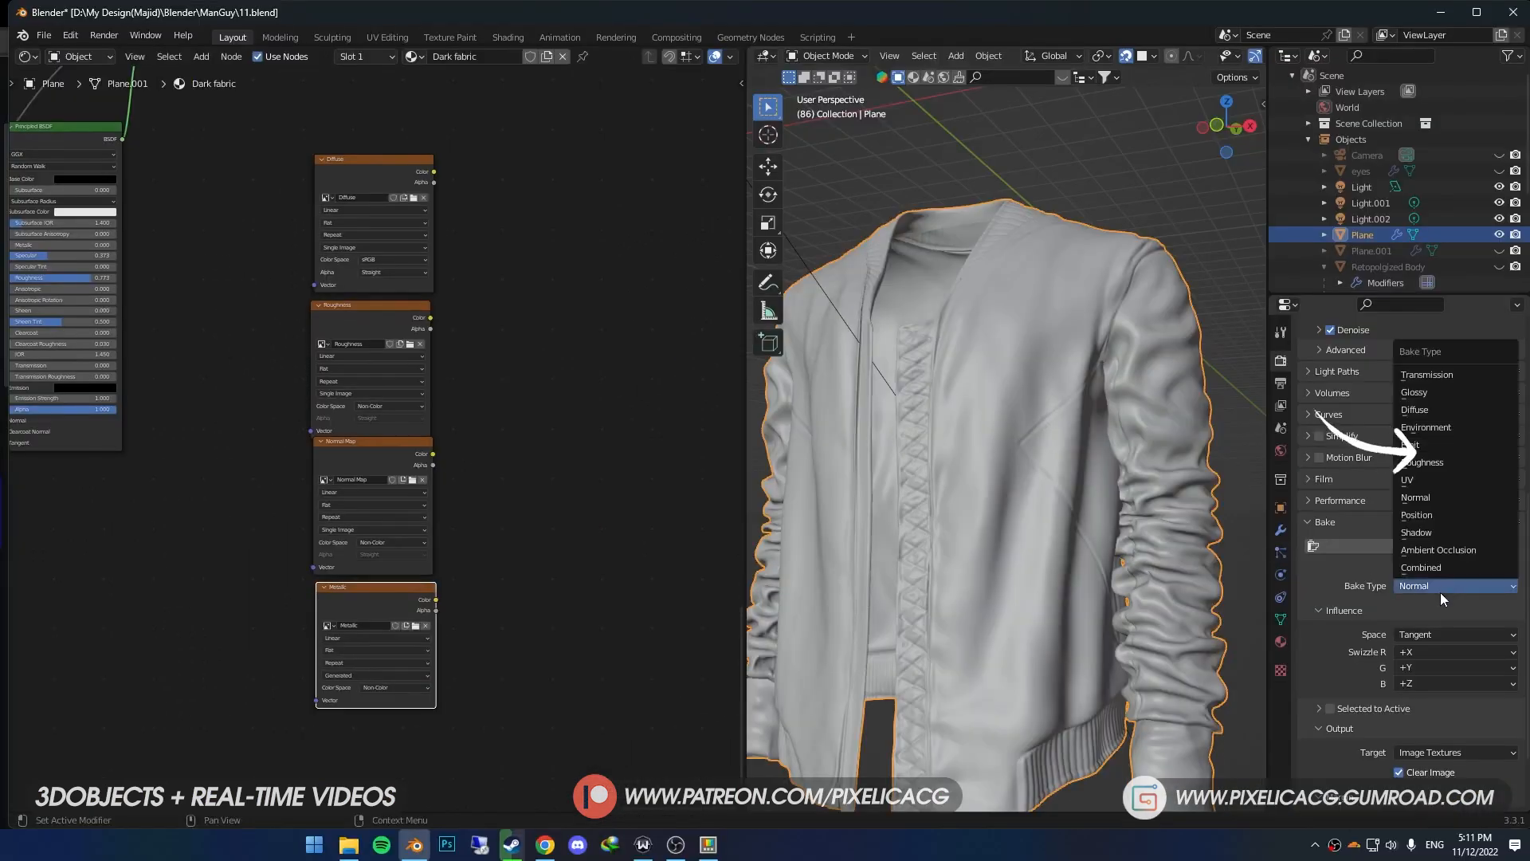
- Bake the Metallic image with the Emit bake type and save it in the Textures folder
{"action": "left_click", "coordinate": [1465, 442]}
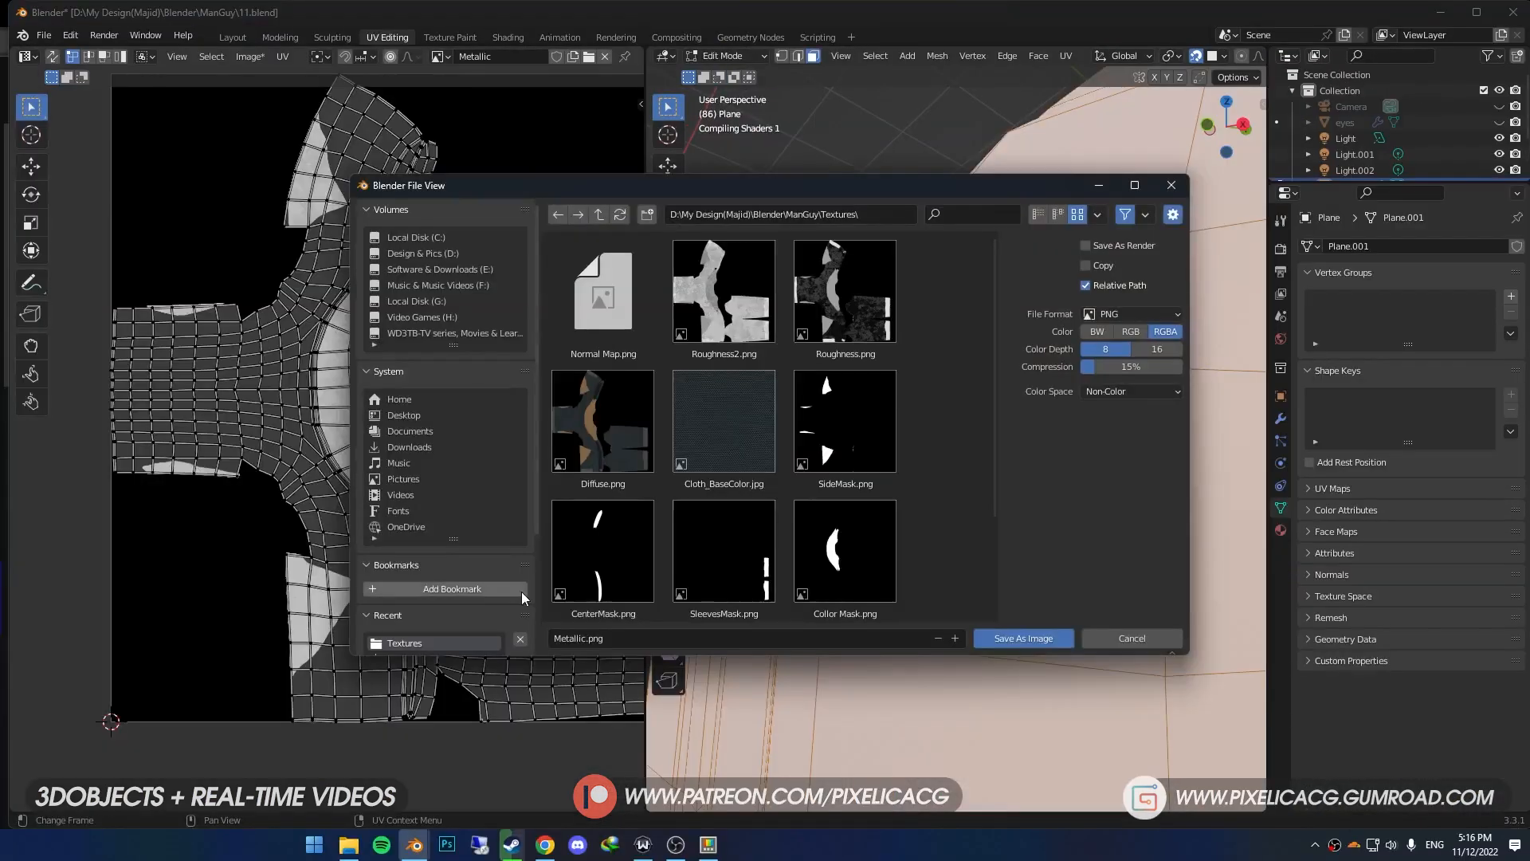
{"action": "left_click", "coordinate": [659, 630]}
{"action": "left_click", "coordinate": [1032, 638]}
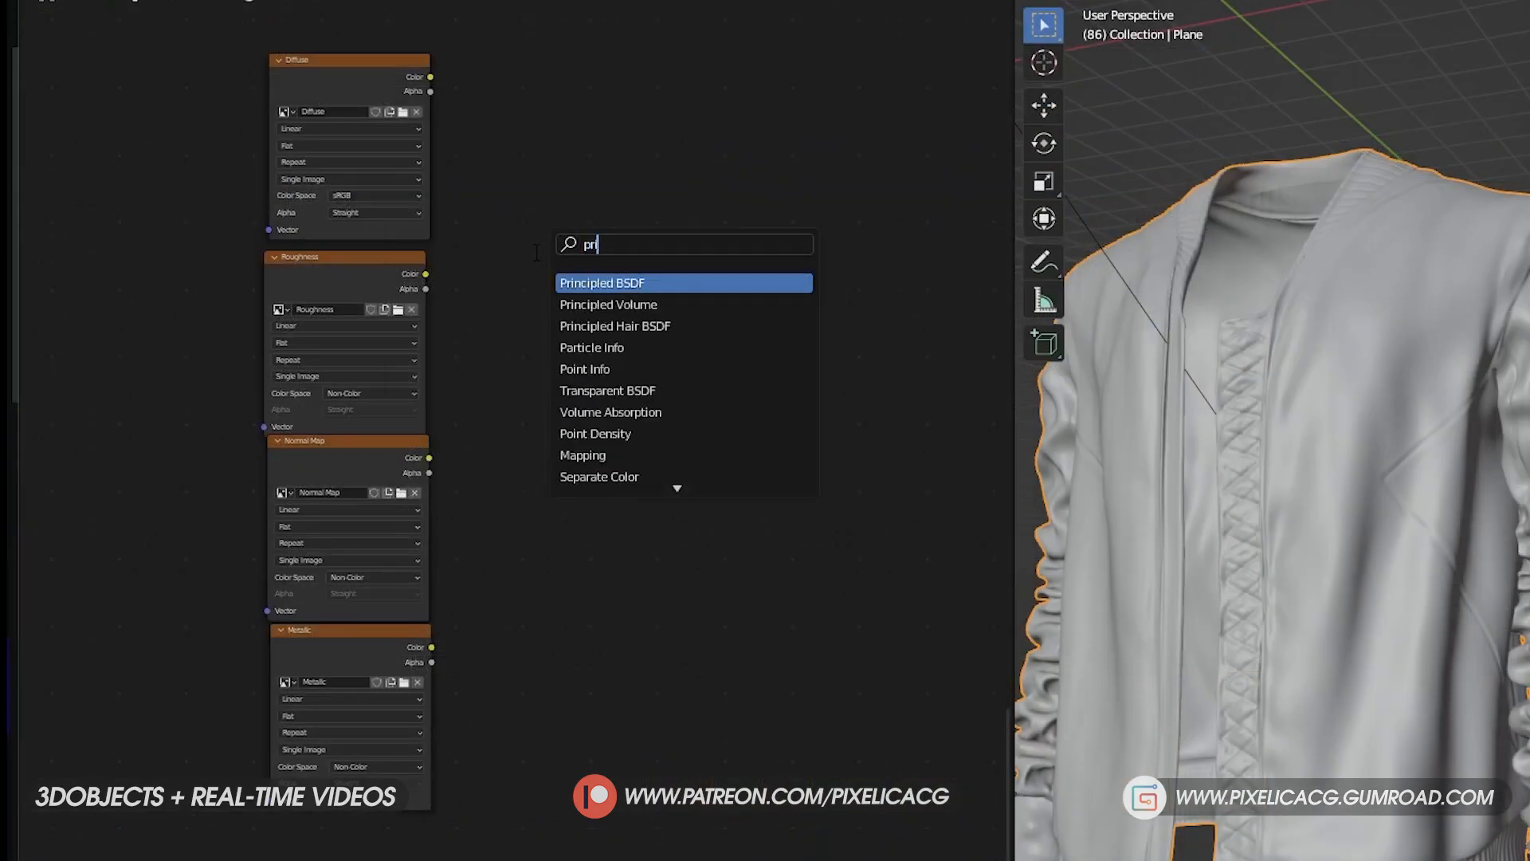
- Add a Principled BSDF and link the Diffuse, Roughness and Normal Map images to its Base Color, Roughness and Normal inputs
{"action": "key", "text": "Return"}
{"action": "left_click", "coordinate": [615, 231]}
{"action": "left_click_drag", "start_coordinate": [409, 77], "coordinate": [605, 292]}
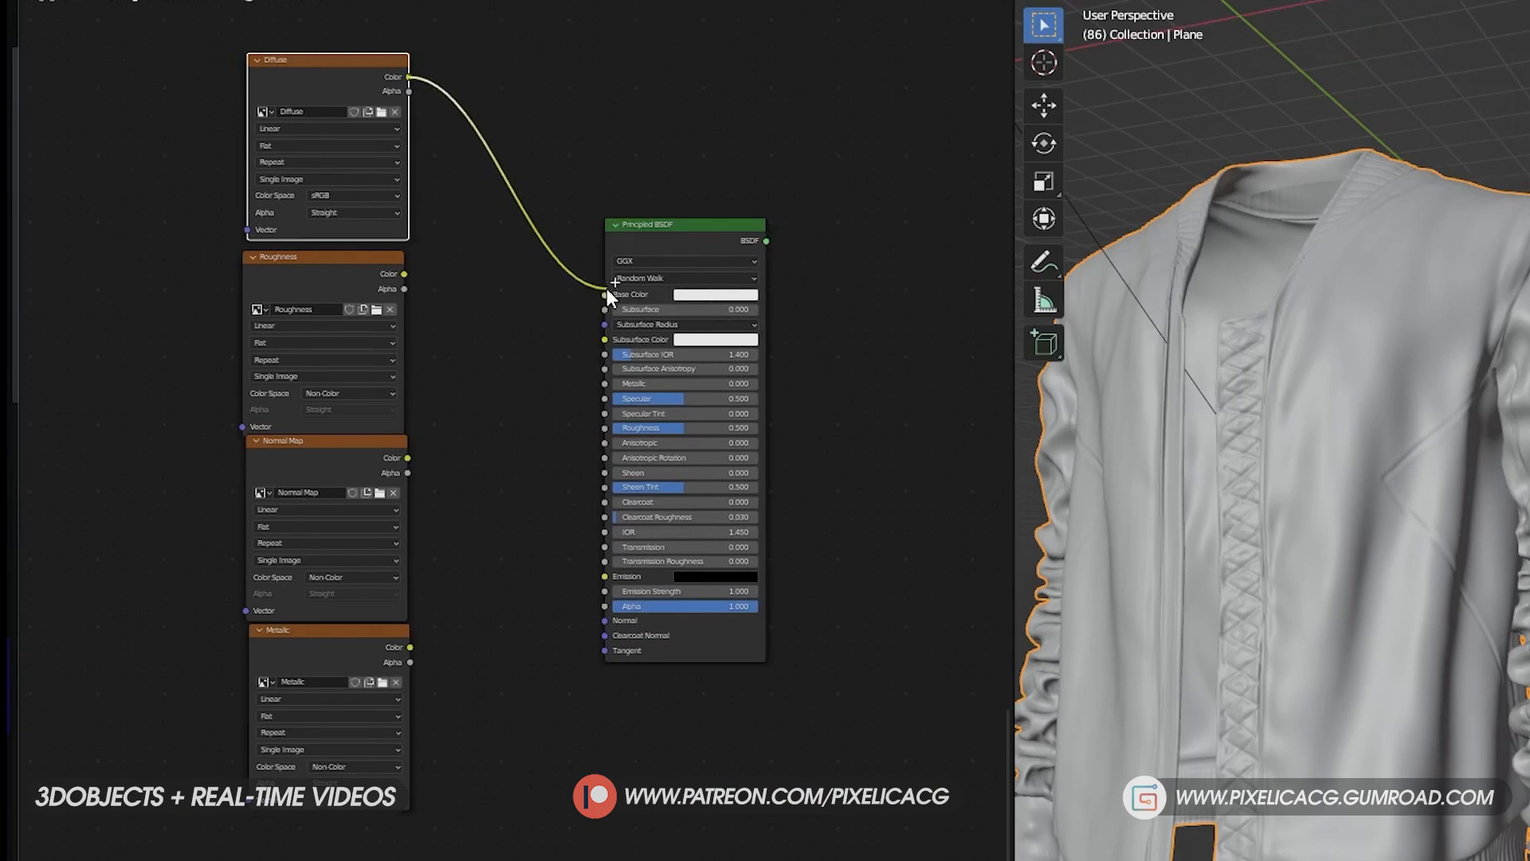
{"action": "left_click_drag", "start_coordinate": [404, 274], "coordinate": [581, 436]}
{"action": "left_click_drag", "start_coordinate": [406, 458], "coordinate": [605, 621]}
- Move the Normal Map image below Metallic, link Metallic to the Metallic input, and connect the new Principled BSDF to the material output
{"action": "left_click_drag", "start_coordinate": [318, 459], "coordinate": [324, 857]}
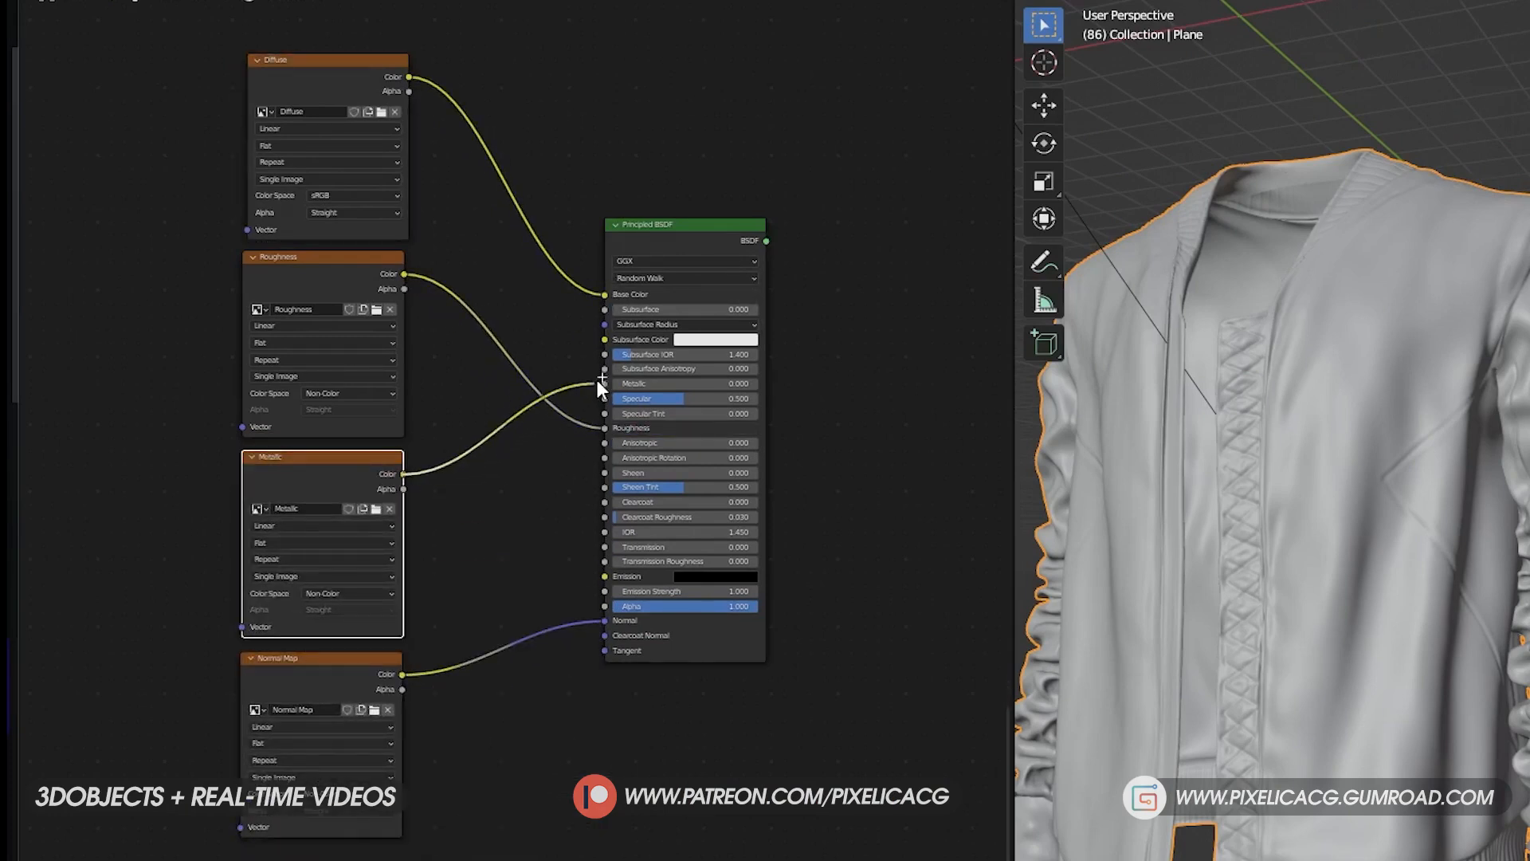
{"action": "left_click_drag", "start_coordinate": [592, 387], "coordinate": [600, 392]}
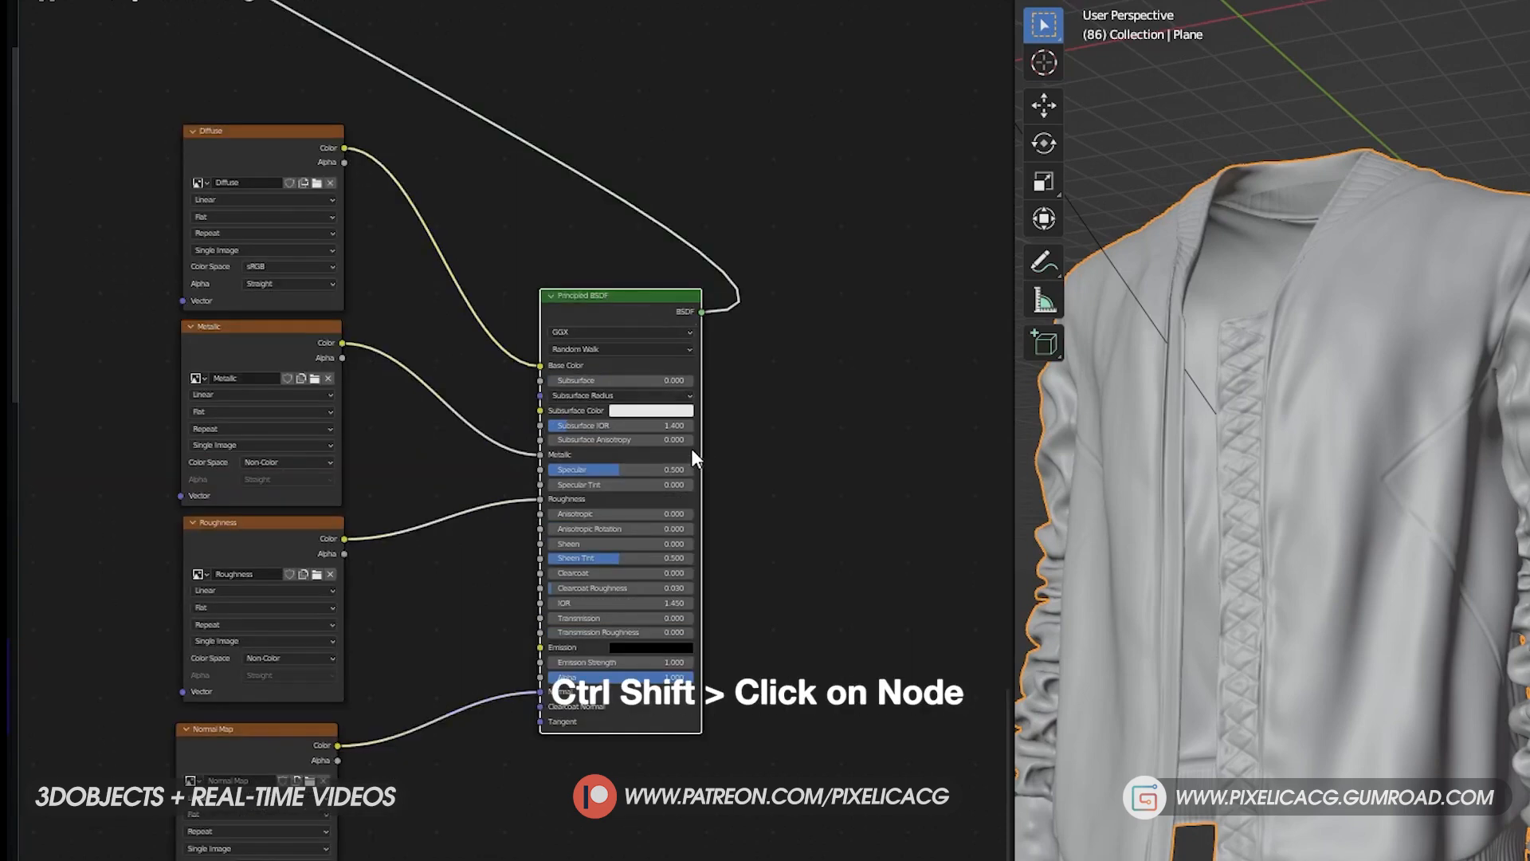
{"action": "middle_click_drag", "start_coordinate": [1258, 553], "coordinate": [1279, 547]}
{"action": "scroll", "coordinate": [1339, 577], "scroll_direction": "down", "scroll_amount": 2}
{"action": "scroll", "coordinate": [1349, 617], "scroll_direction": "up", "scroll_amount": 1}
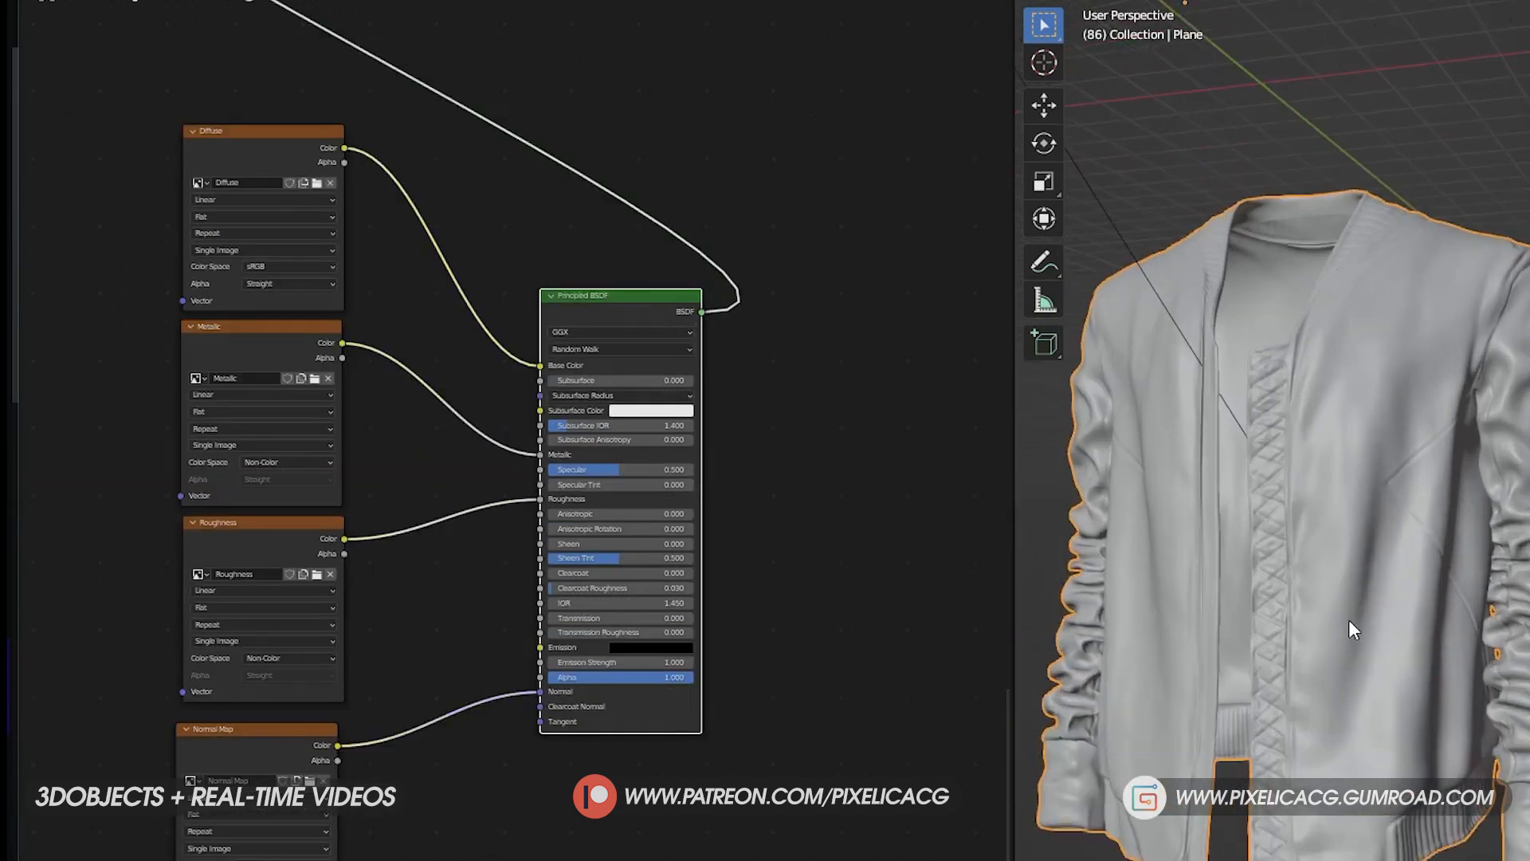
- Insert a Normal Map node between the Normal Map image and the shader's Normal input, and enter a new Strength for it
{"action": "key", "text": "shift+a"}
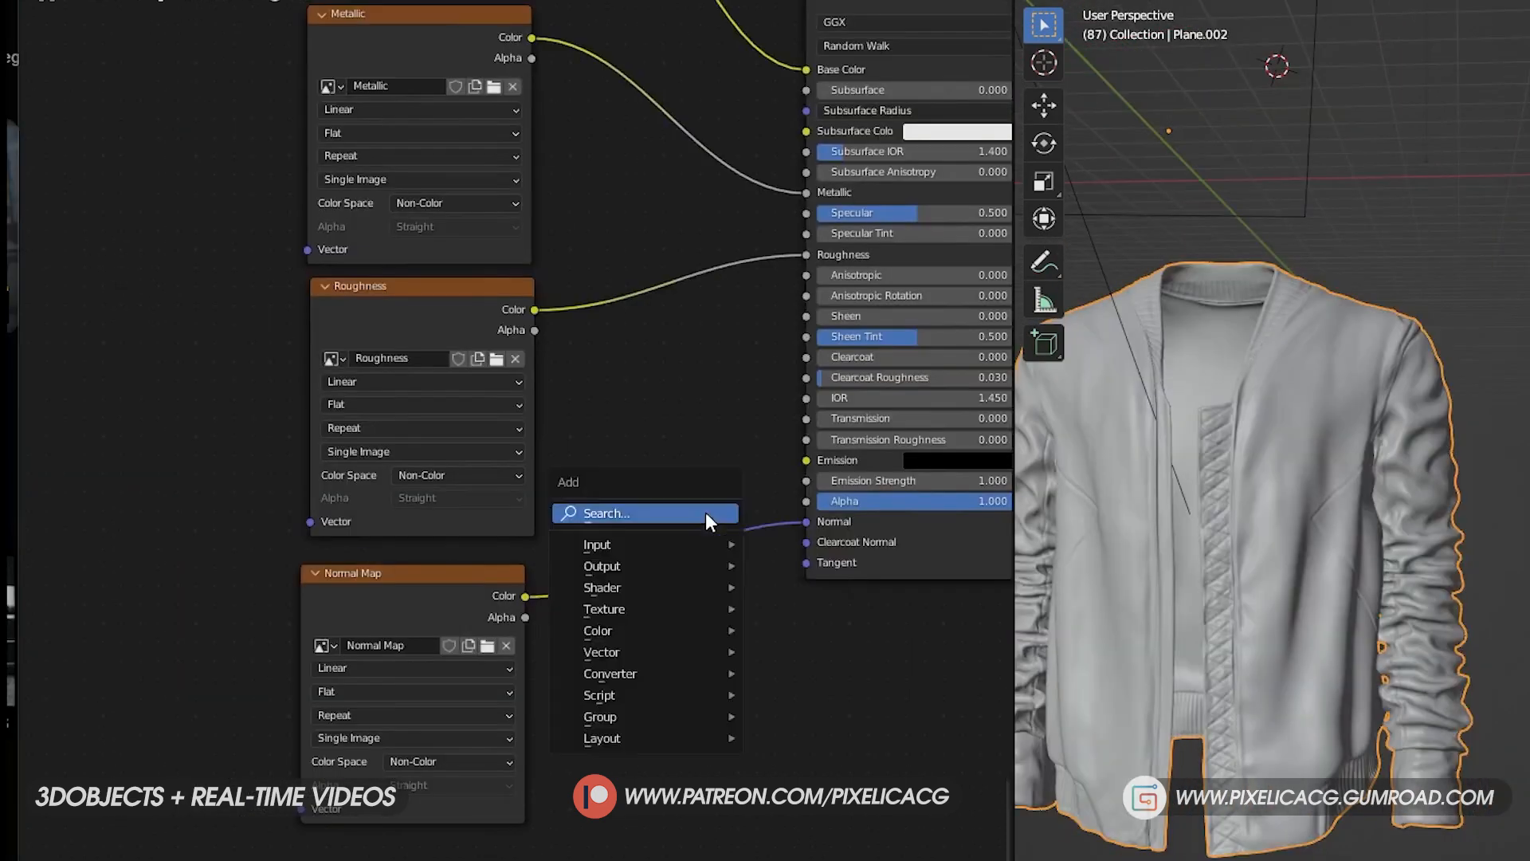
{"action": "type", "text": "nor"}
{"action": "key", "text": "Return"}
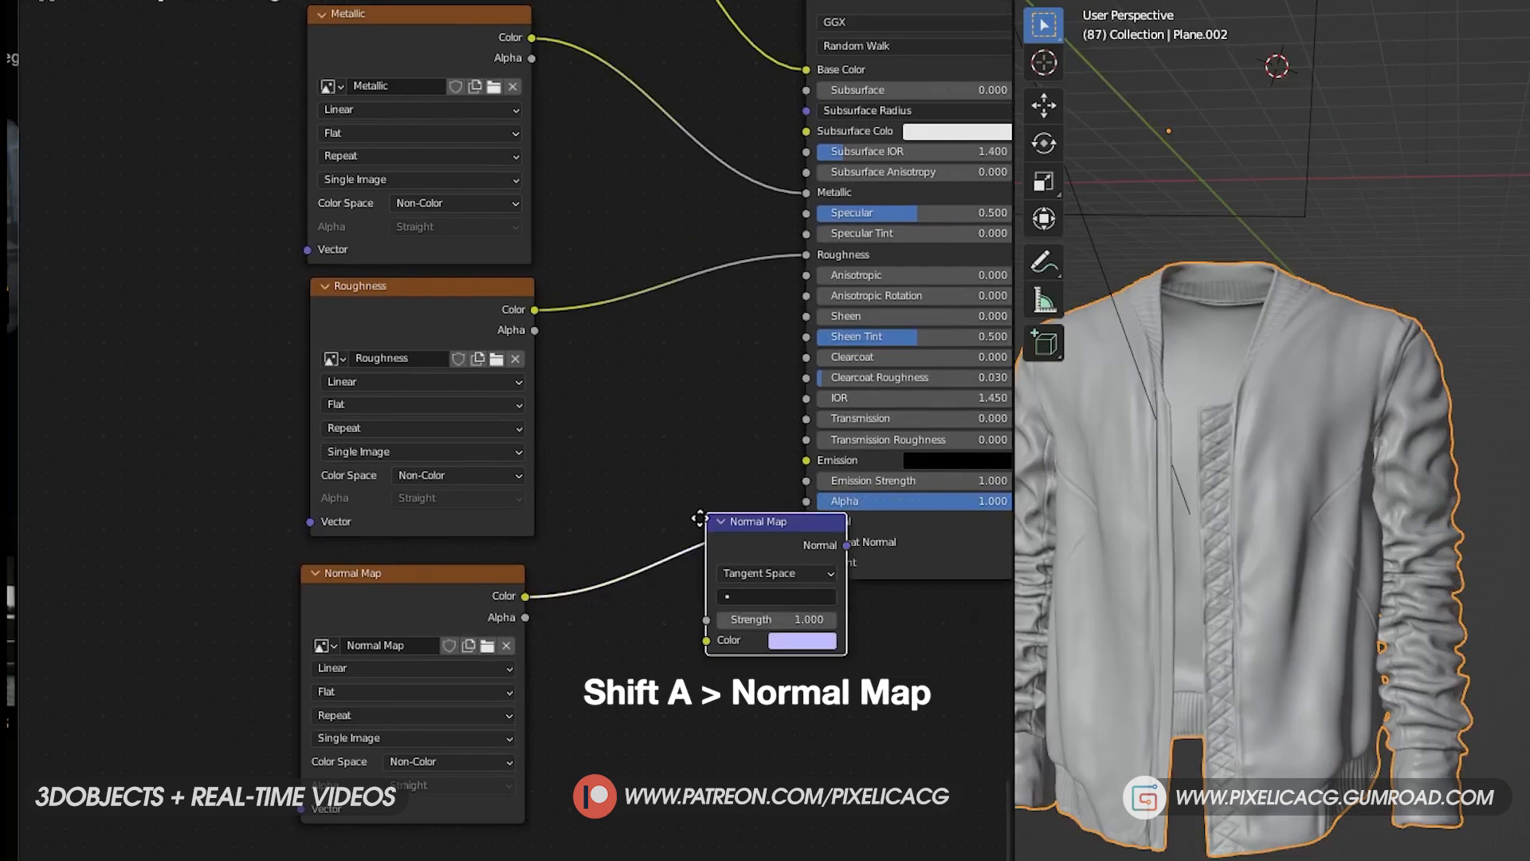
{"action": "left_click", "coordinate": [631, 527]}
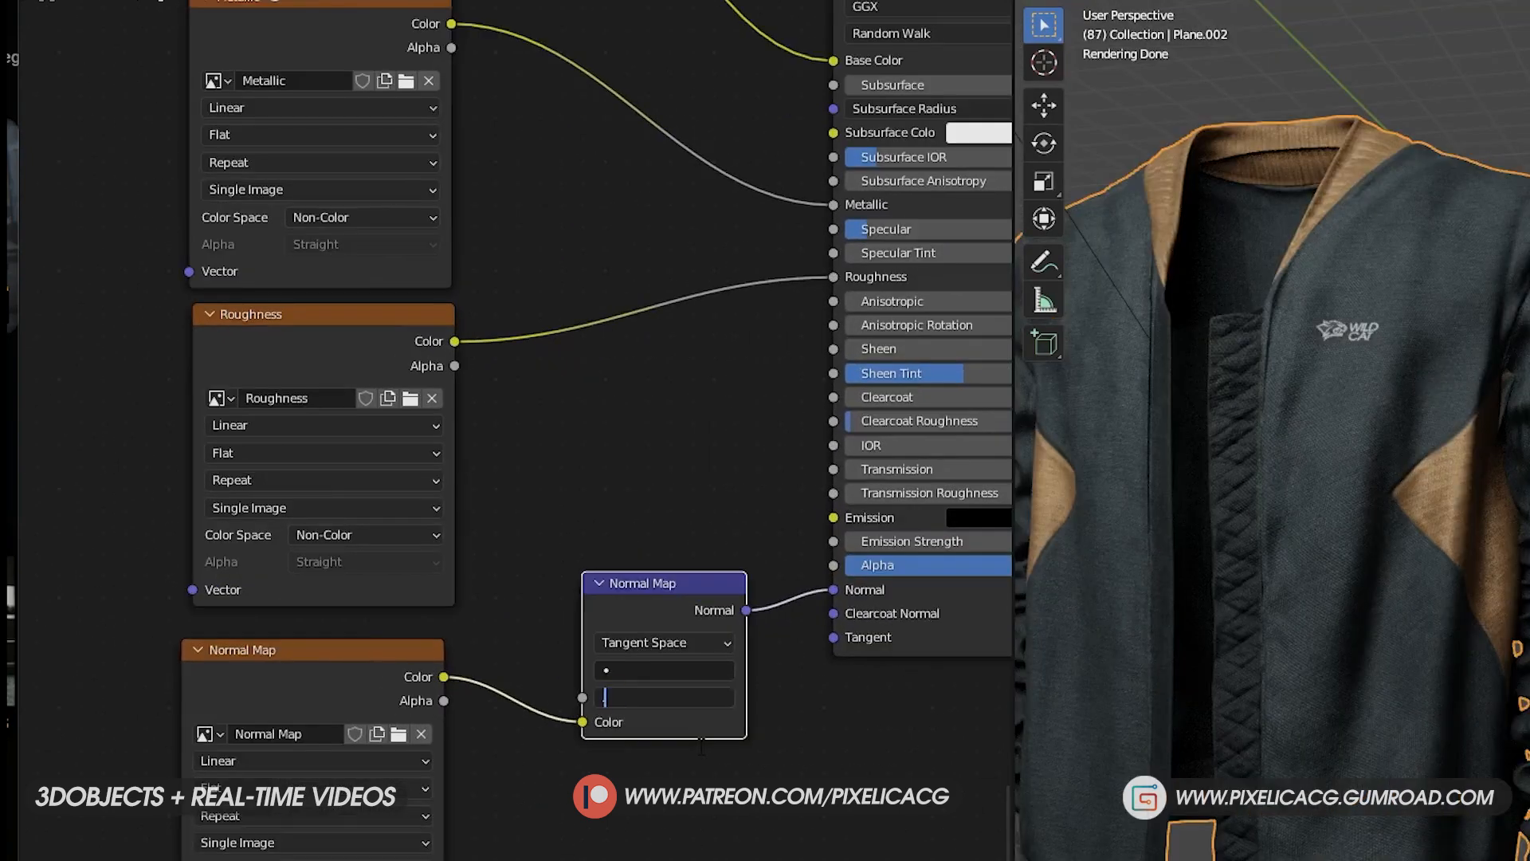
{"action": "key", "text": "Return"}
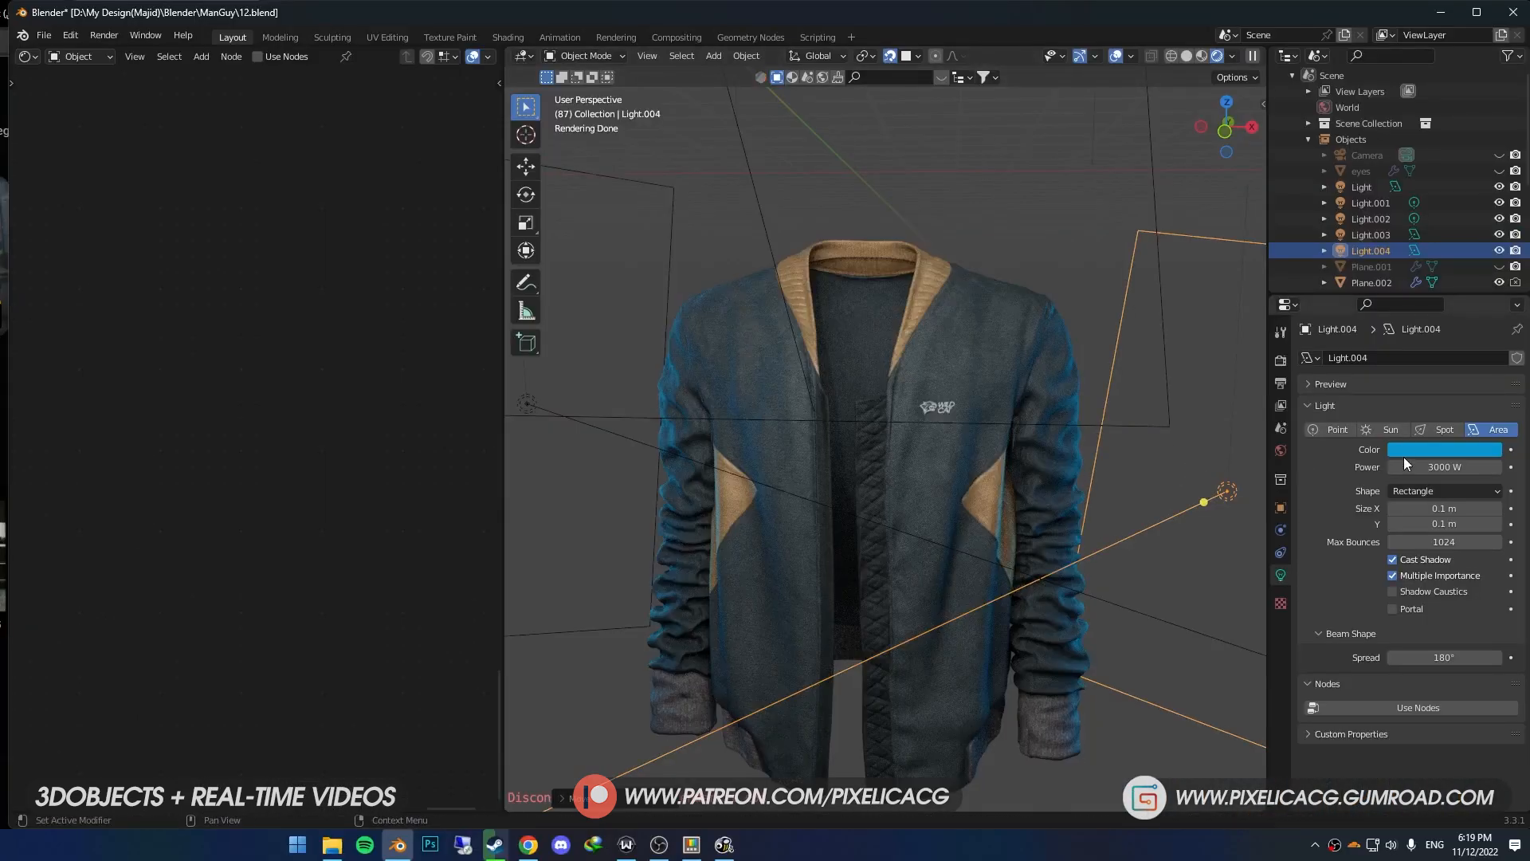
- Give the 3000 W light beside the jacket a saturated orange colour with hue 0.033, saturation 0.996 and value 0.615
{"action": "left_click", "coordinate": [1403, 450]}
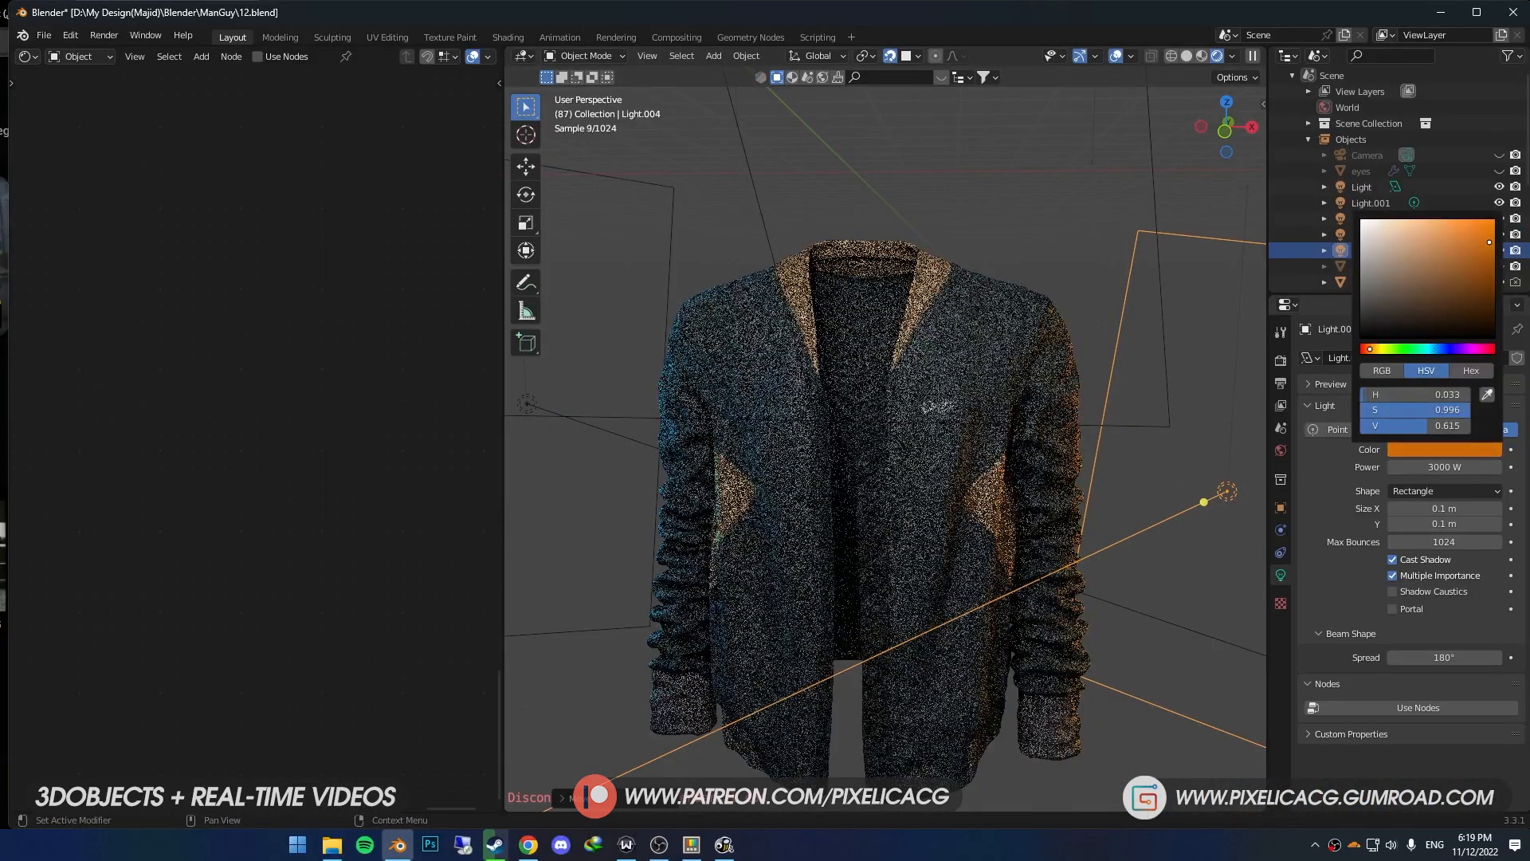